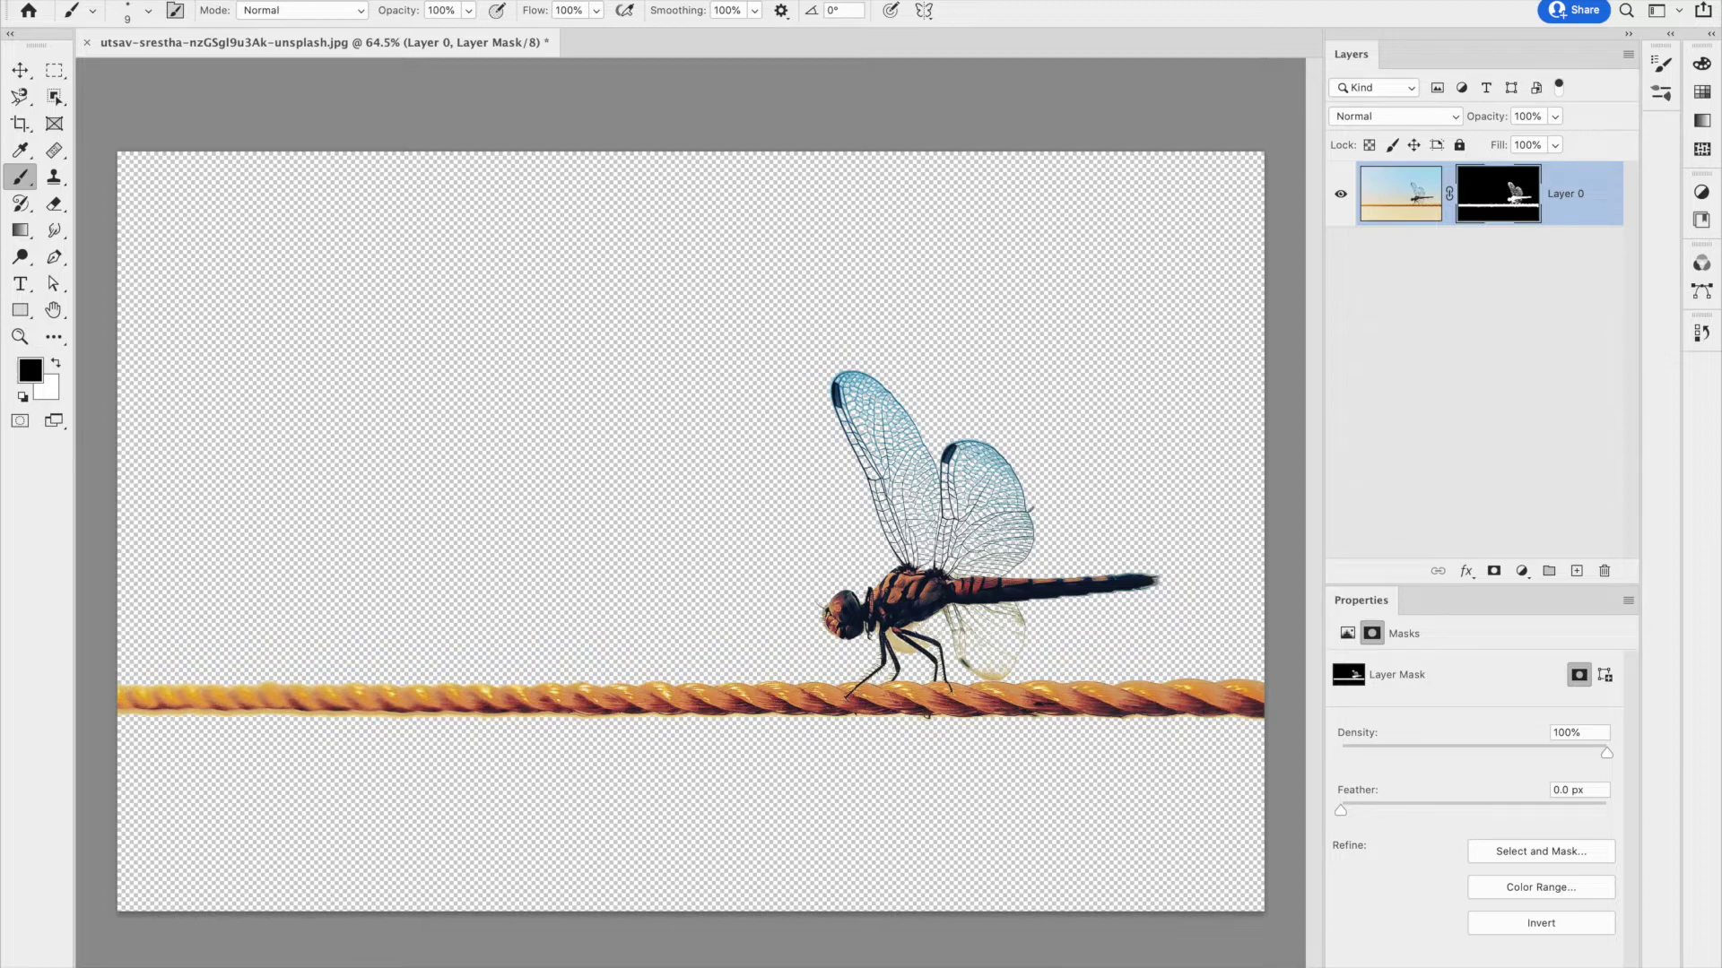
# Check the wine-glass image's width and height in the WordPress page in Chrome and return to Photoshop
pyautogui.moveTo(933, 961)
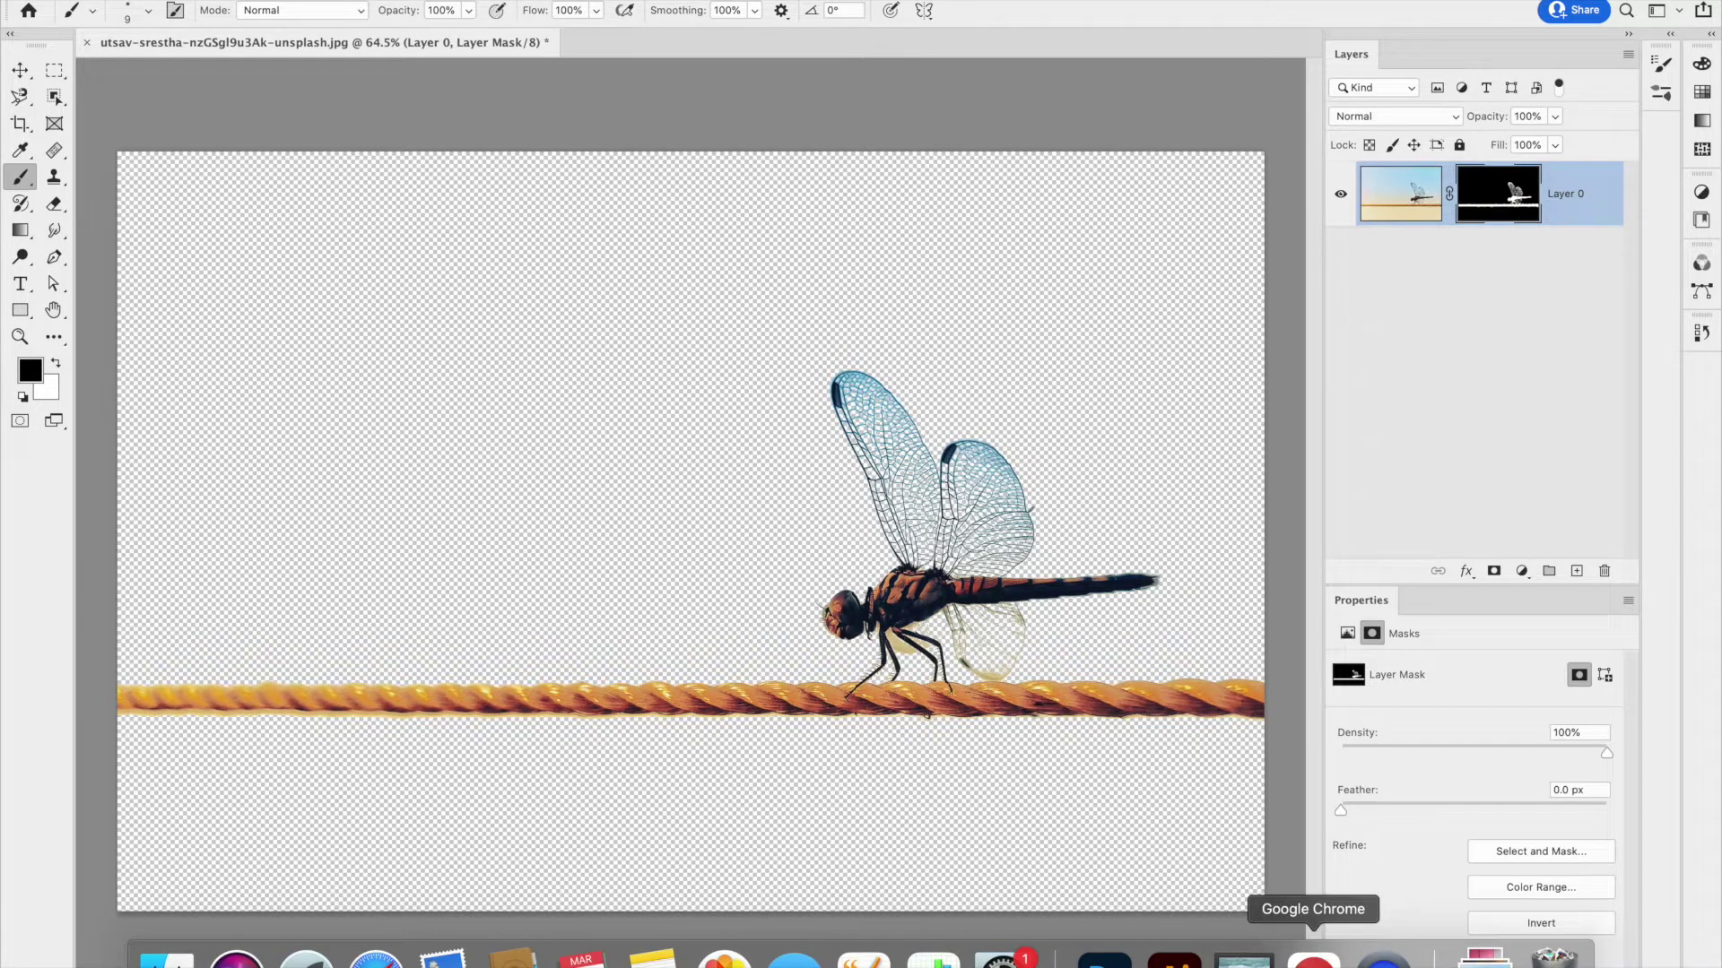
pyautogui.click(1312, 960)
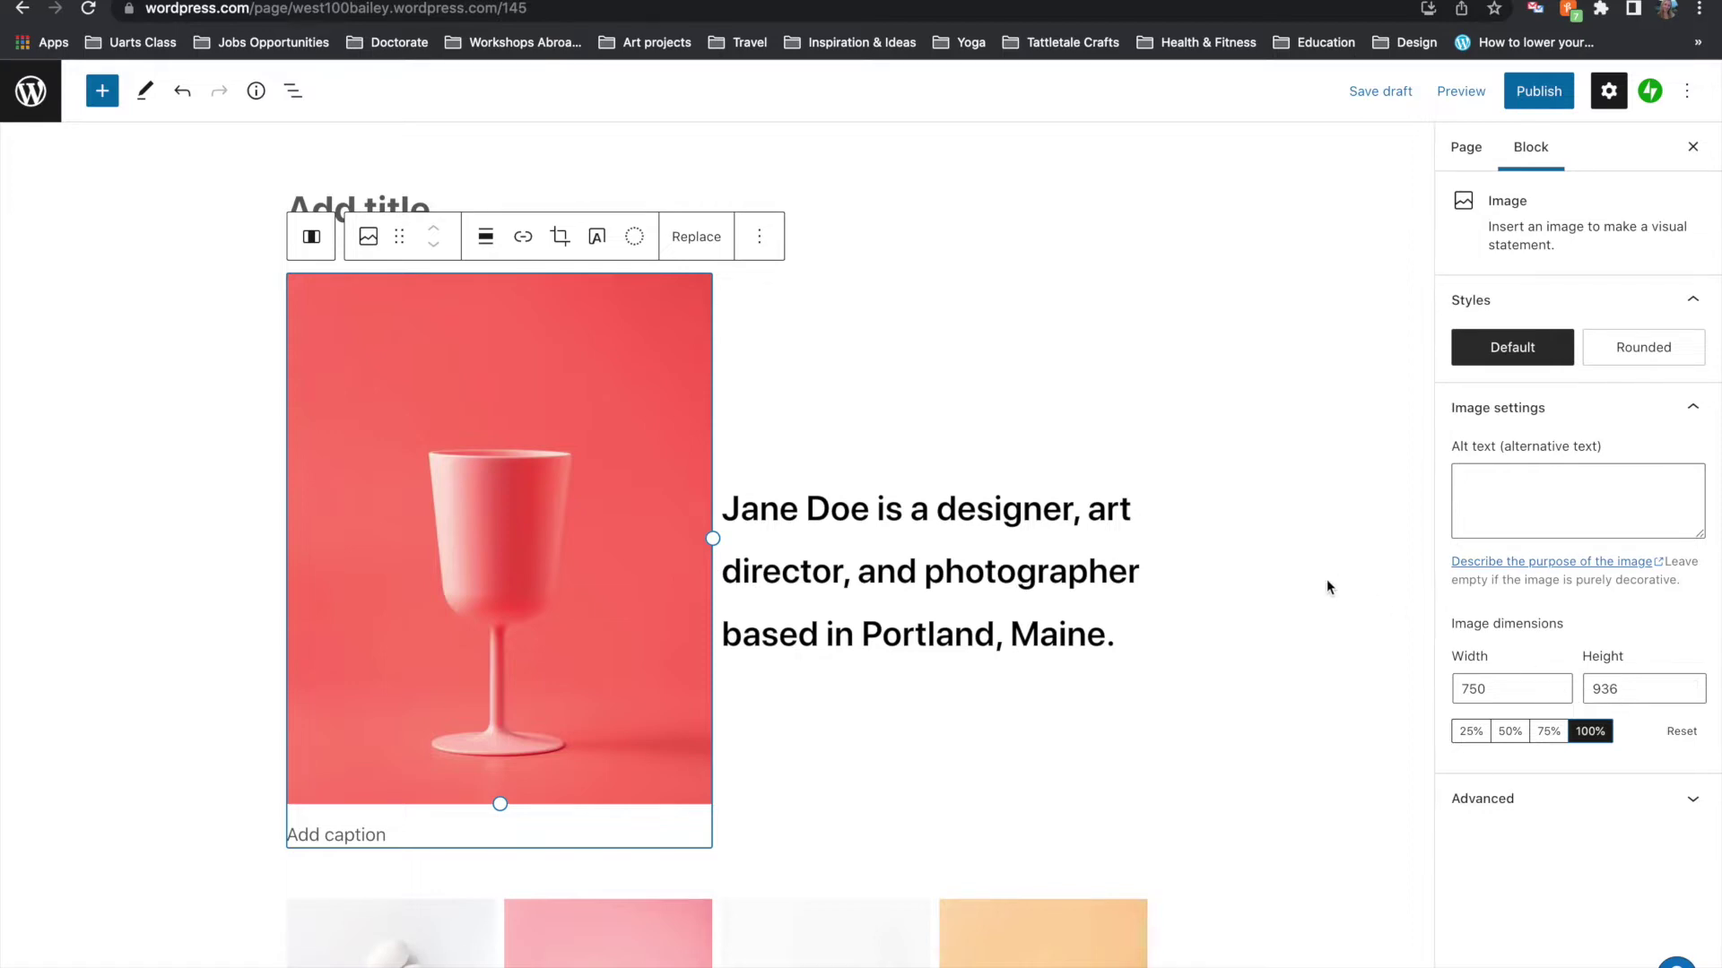
pyautogui.press('super+Tab')
pyautogui.press('super+Tab')
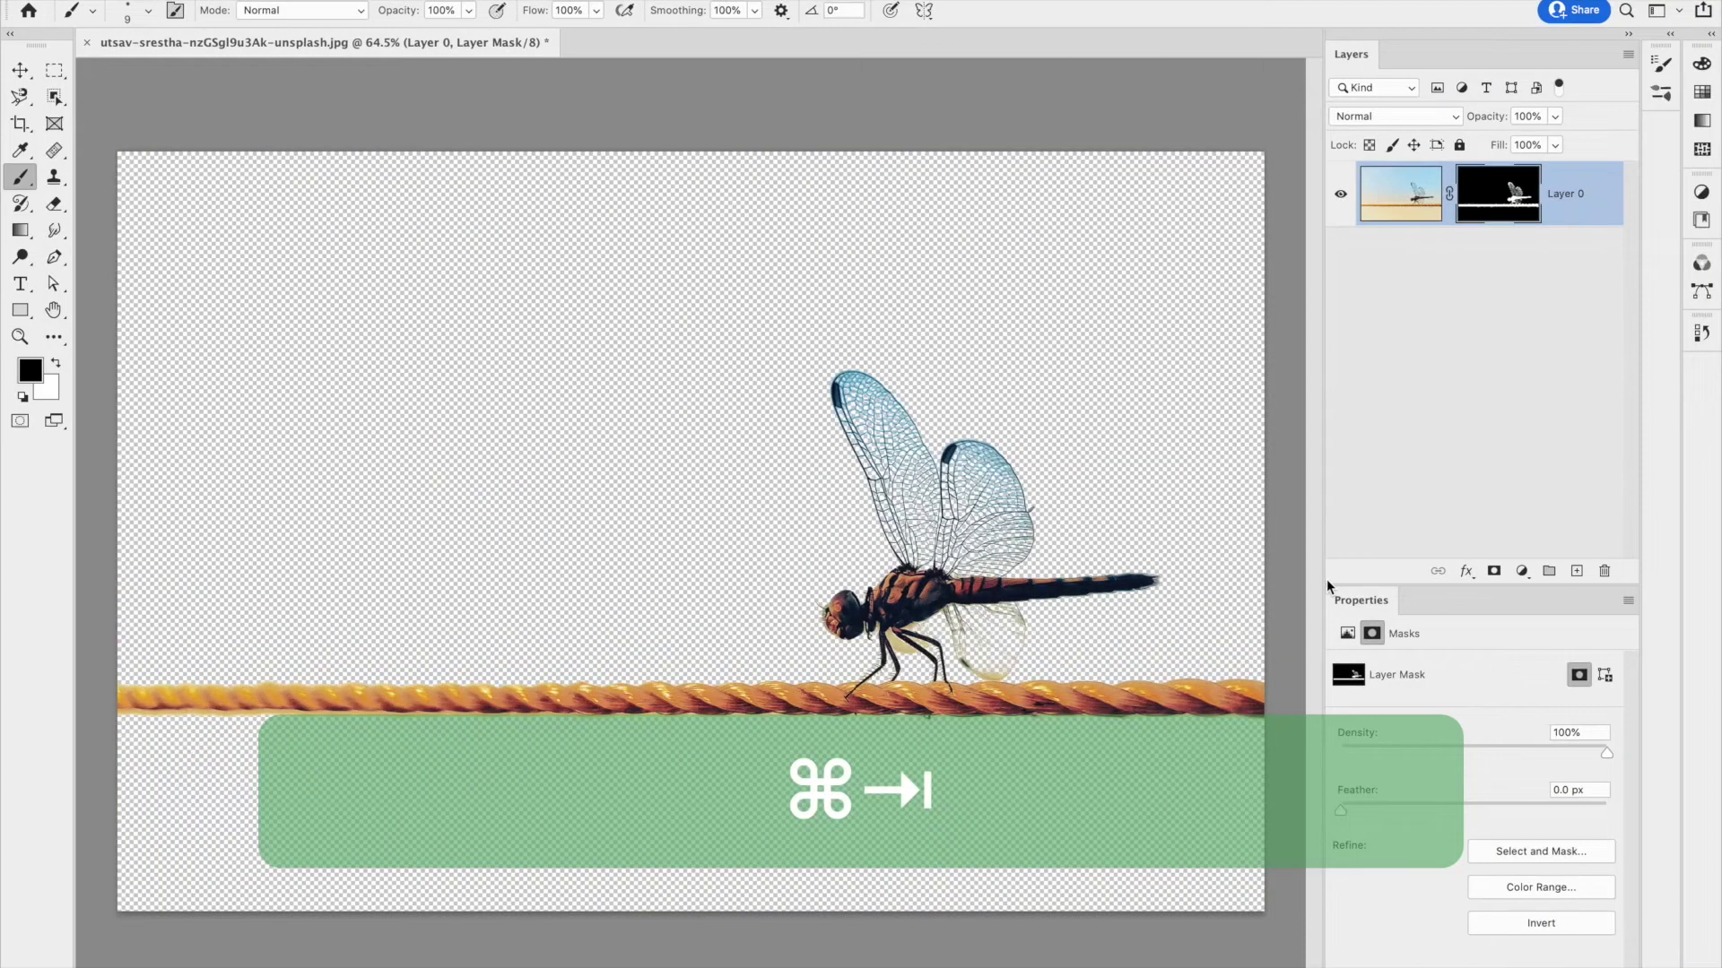
# Create a new document 750 pixels wide and 936 pixels high at a resolution of 150 pixels/inch
pyautogui.click(158, 0)
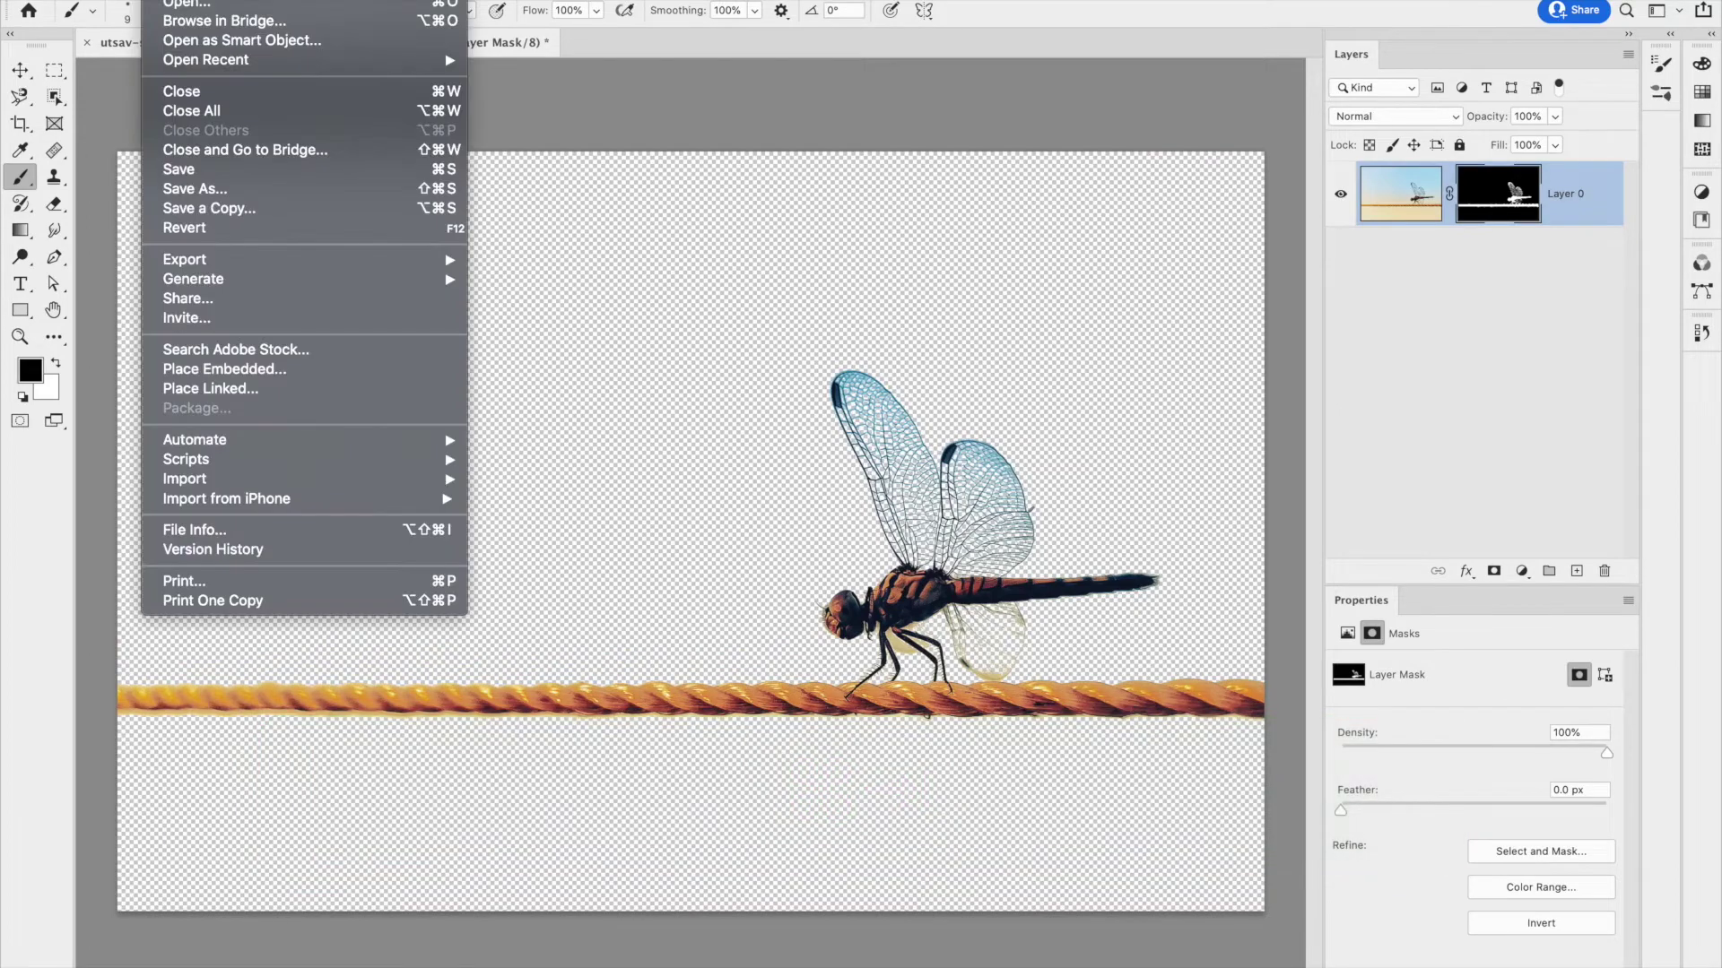
pyautogui.click(180, 0)
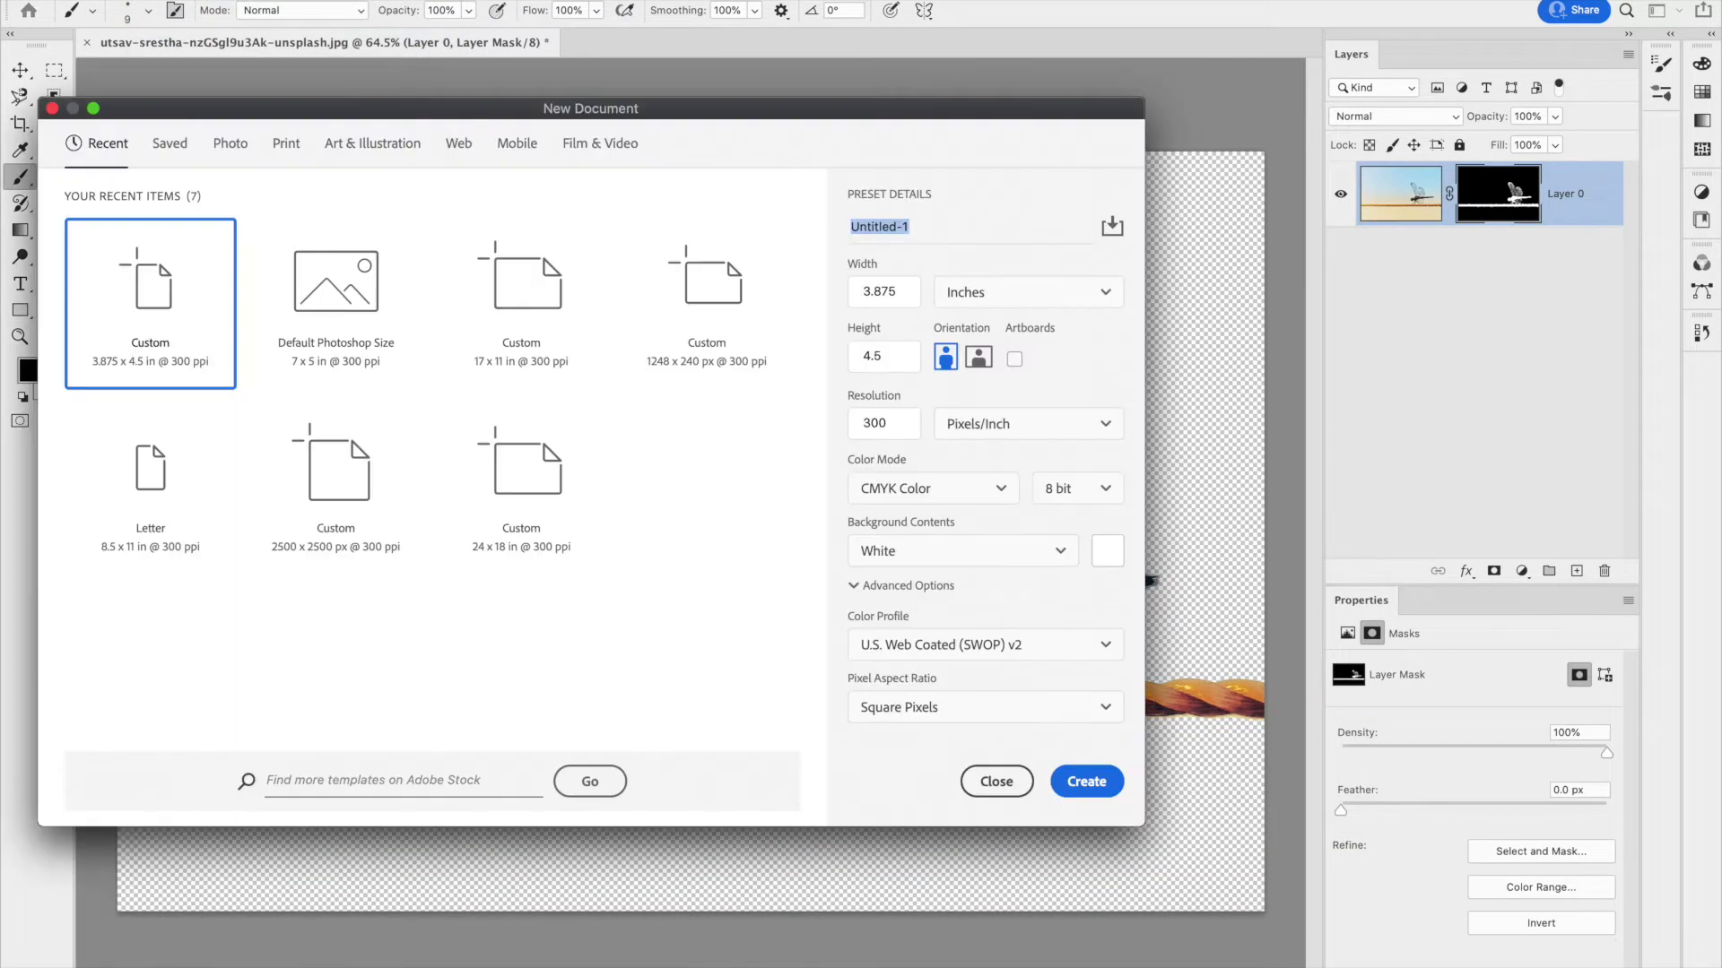
pyautogui.doubleClick(901, 294)
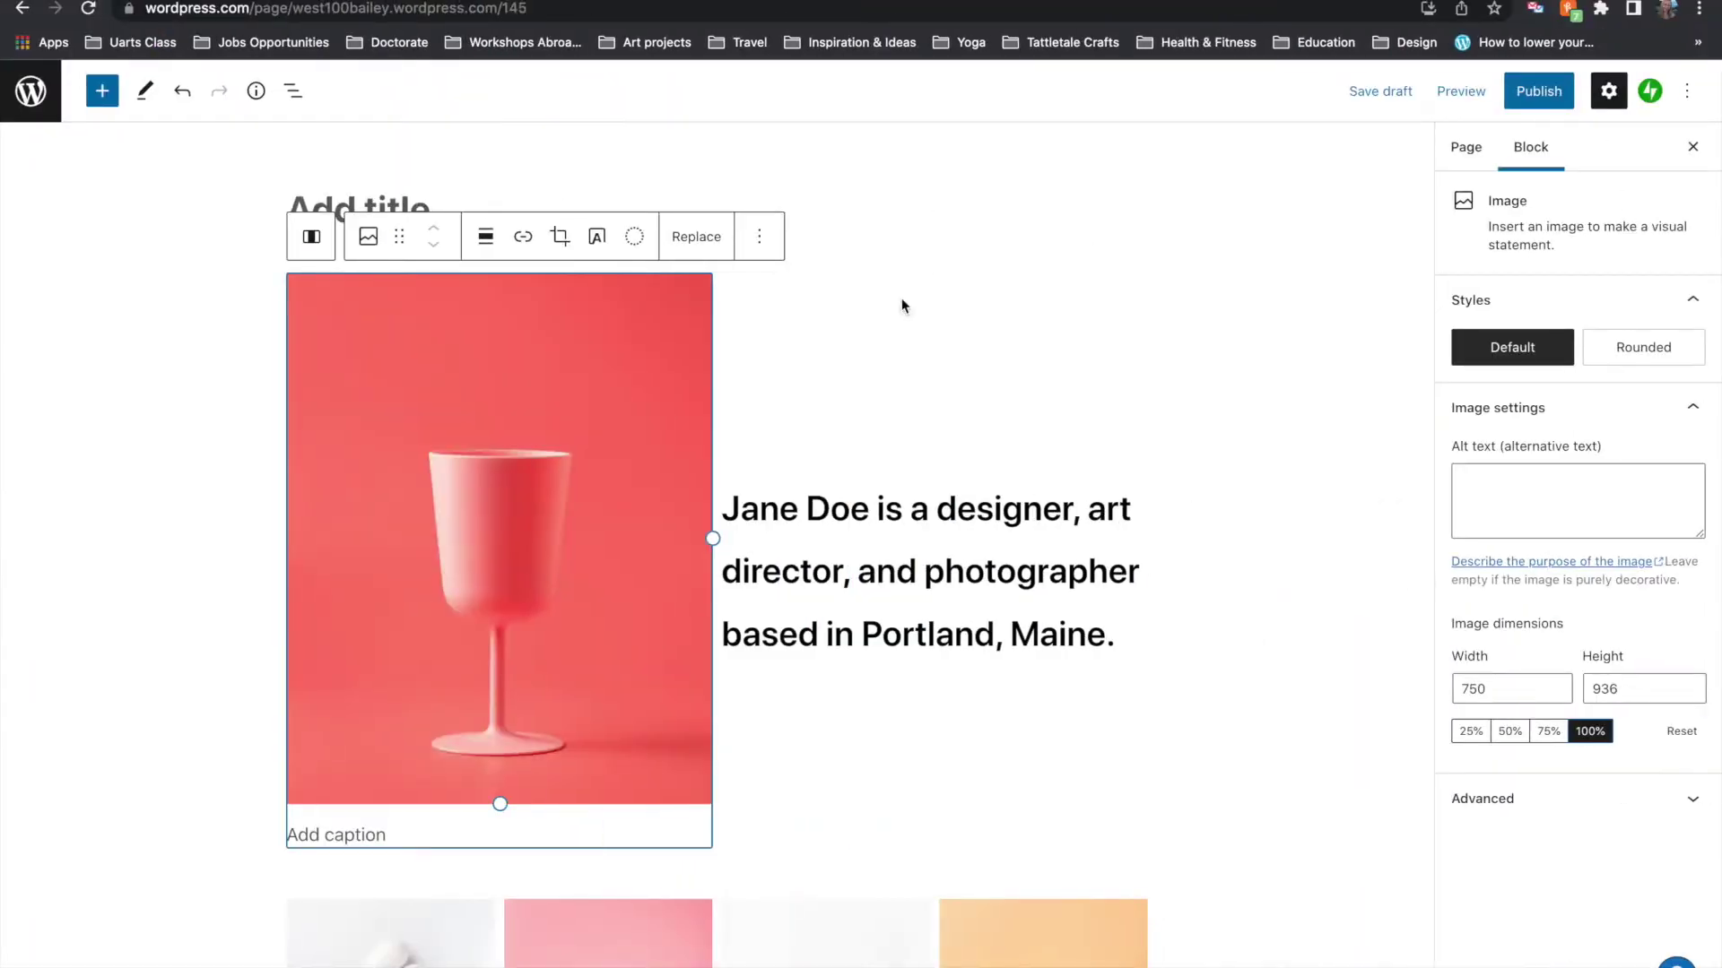
pyautogui.press('super+Tab')
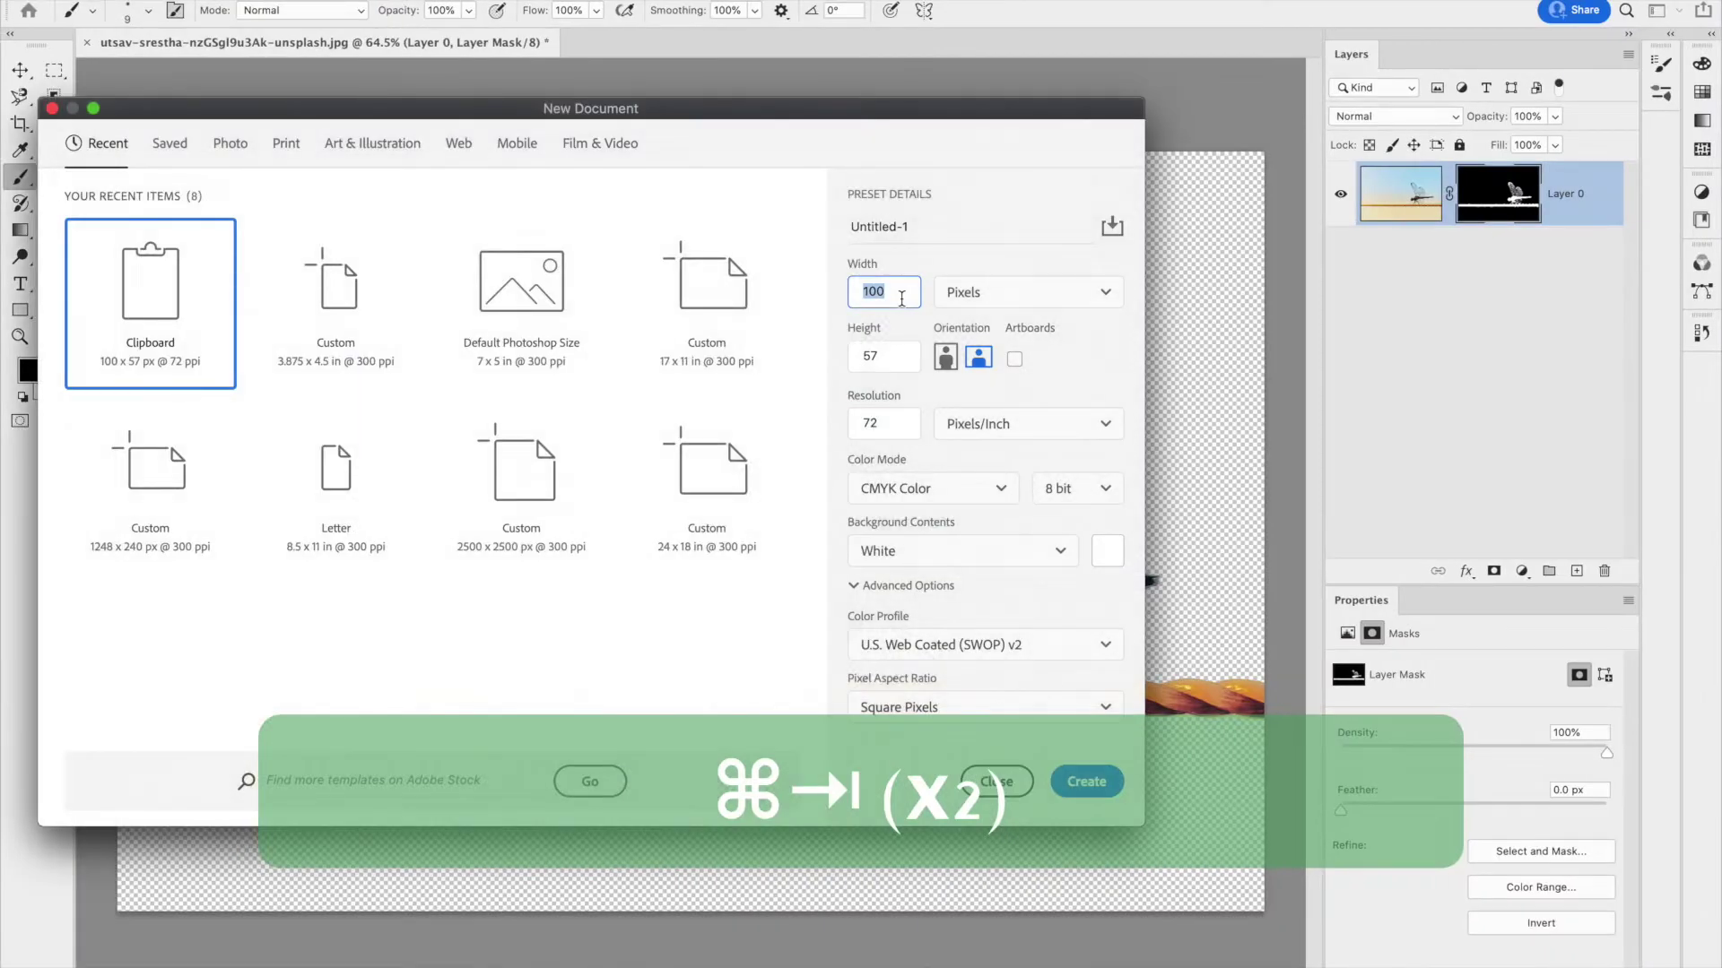
pyautogui.write('750')
pyautogui.click(892, 358)
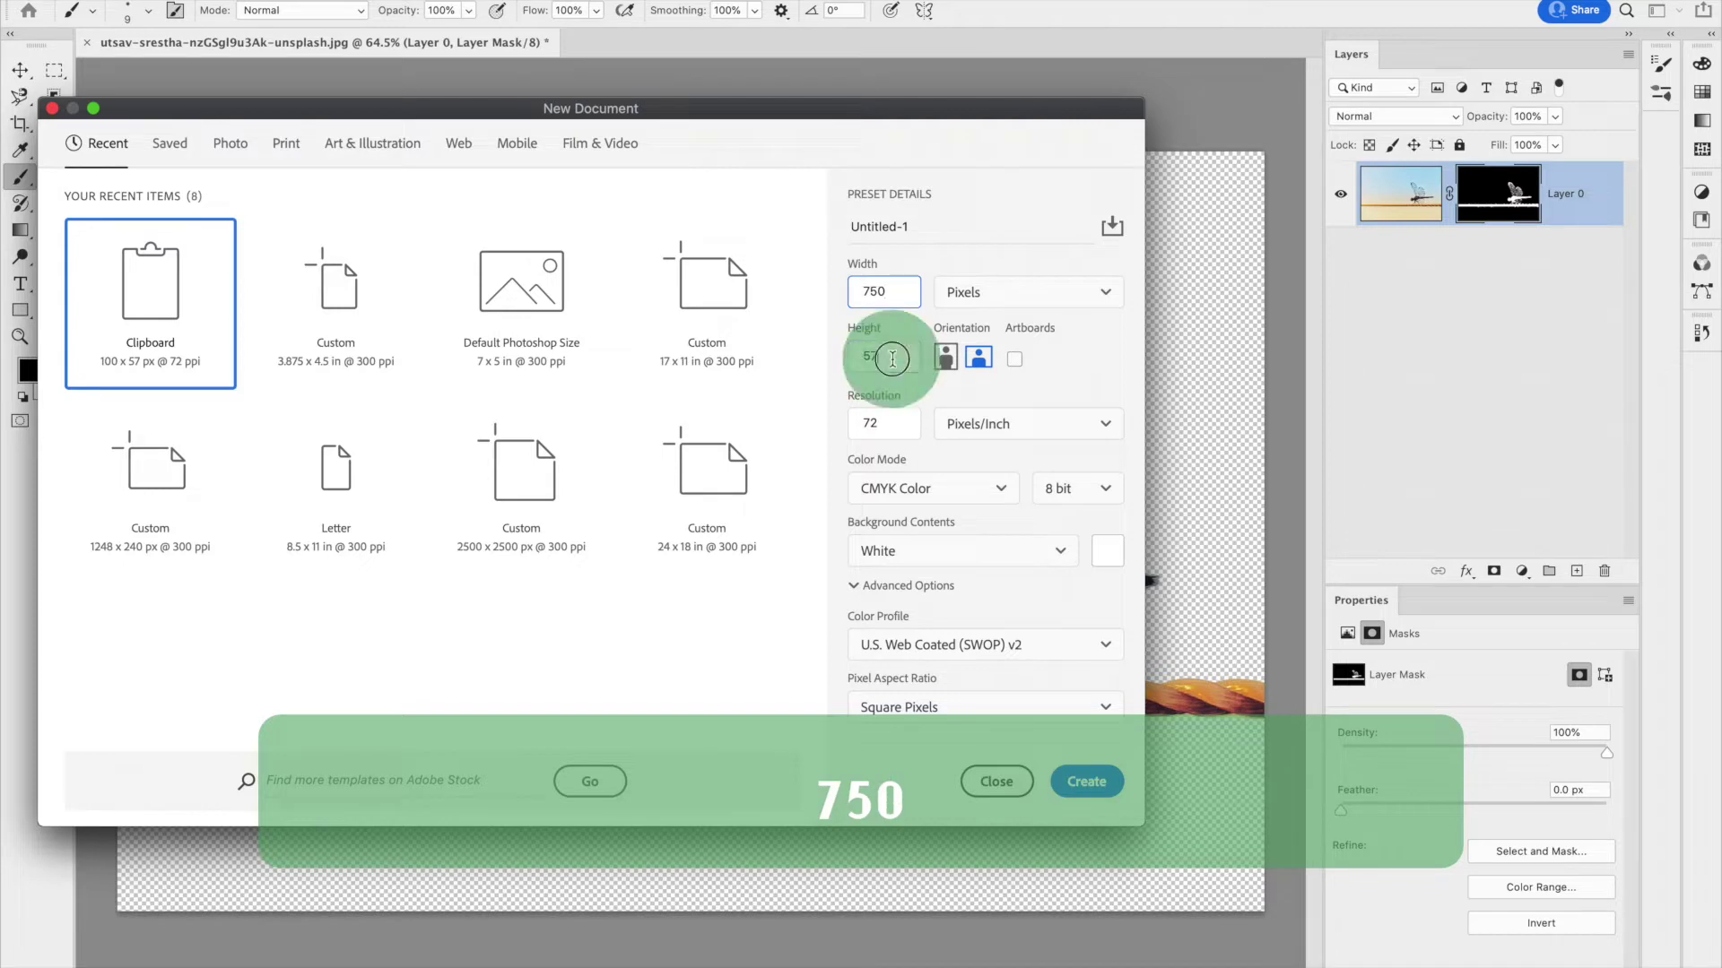
pyautogui.write('9')
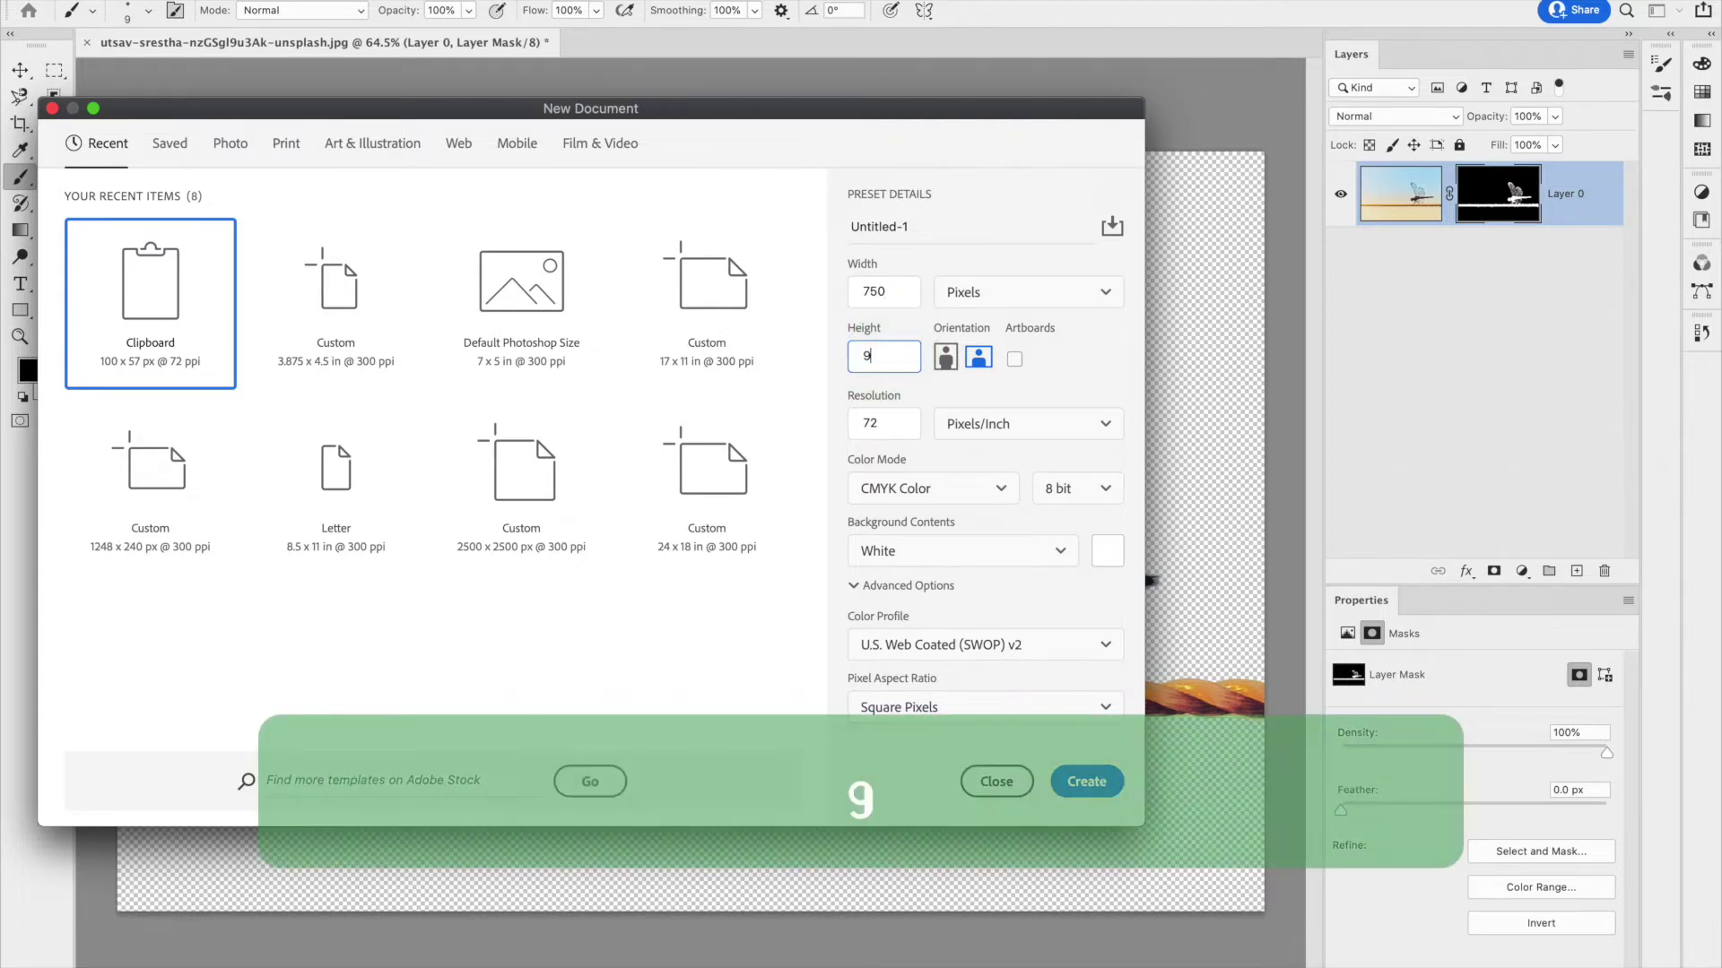
pyautogui.write('36')
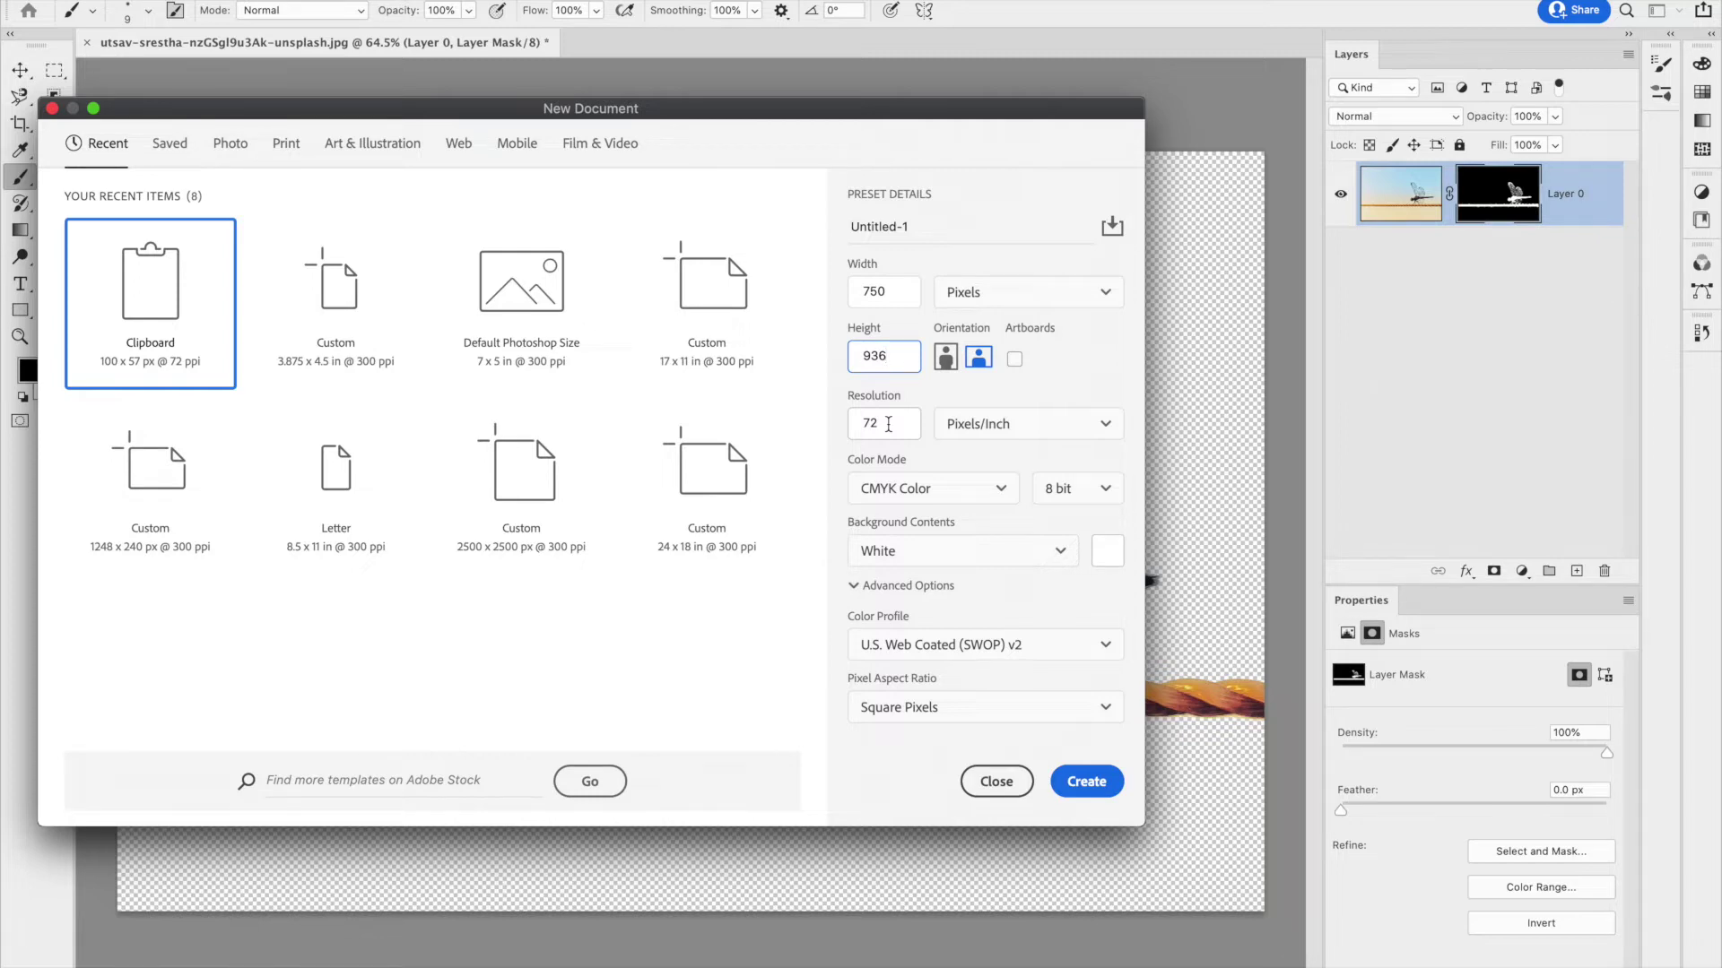
pyautogui.click(887, 424)
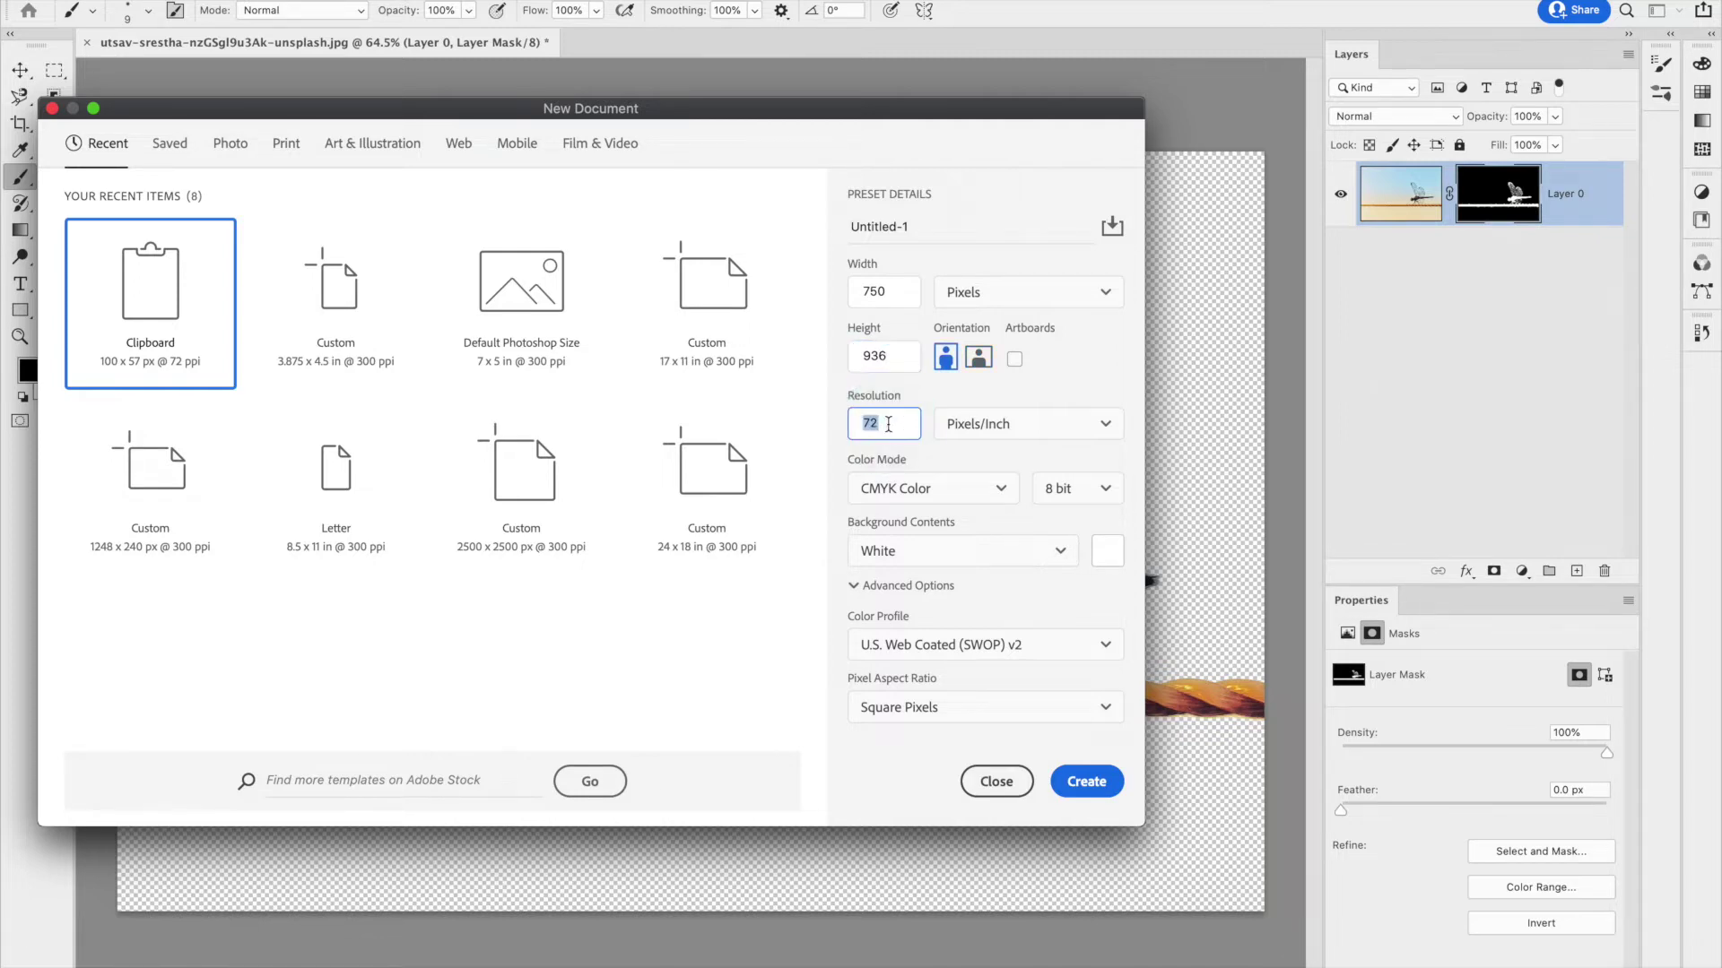
pyautogui.write('150')
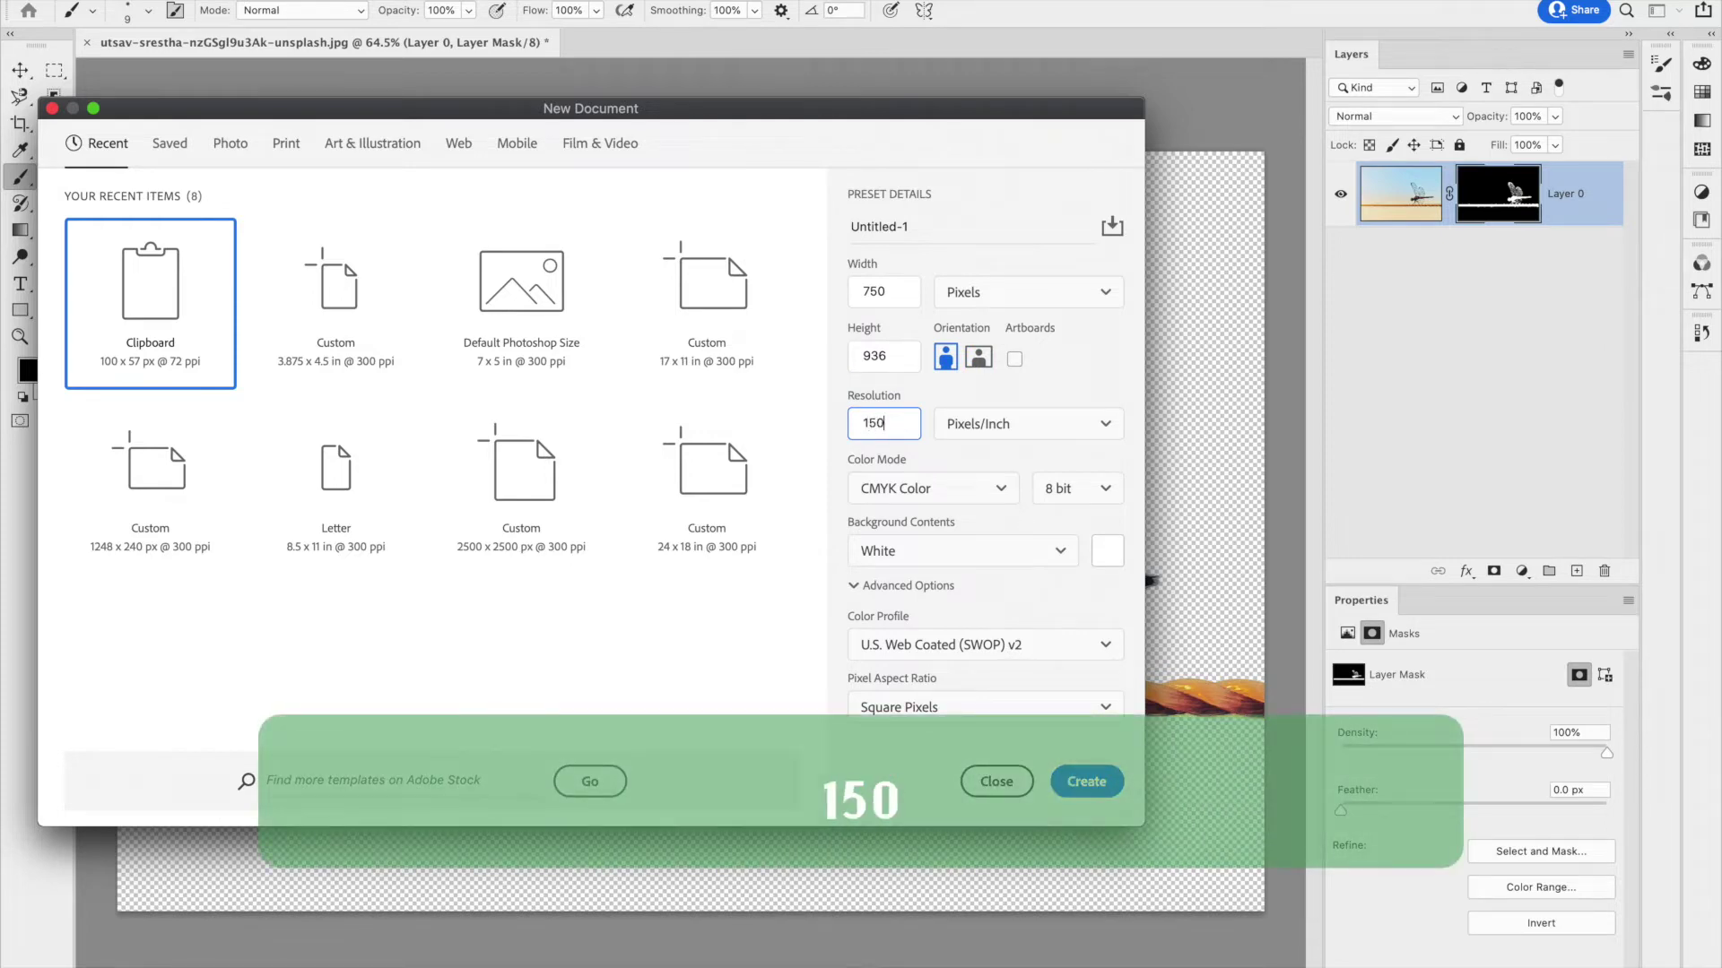
pyautogui.click(1086, 782)
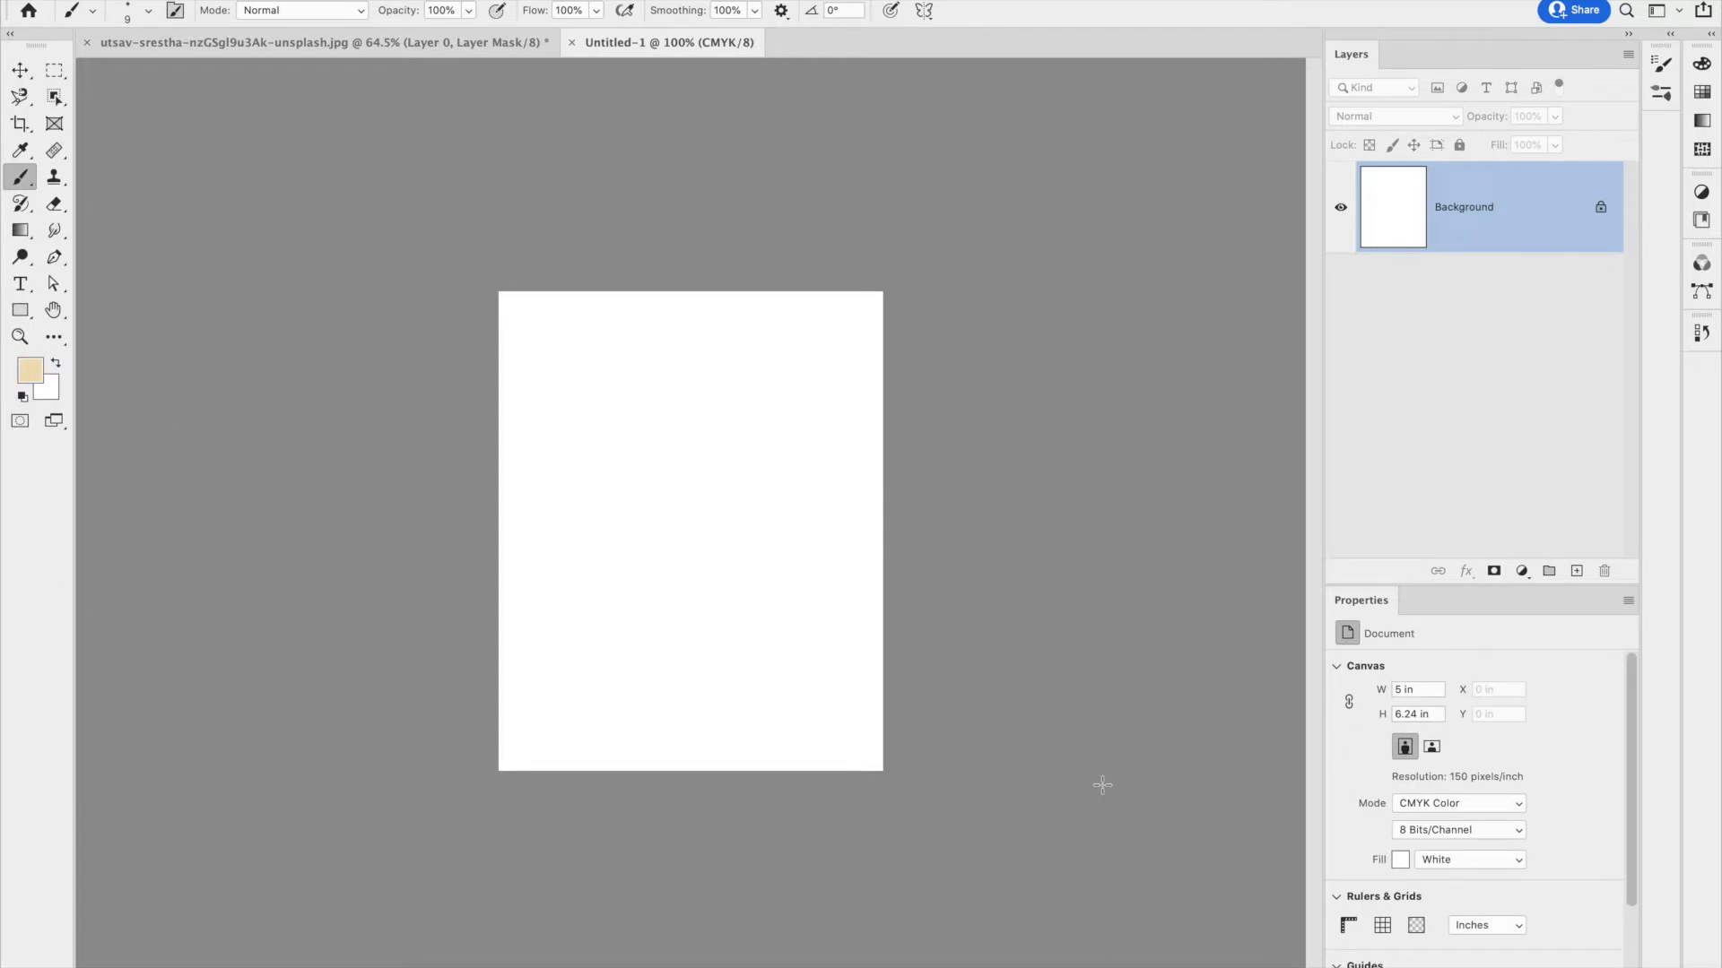
# Add a new layer and spatter beige paint over the canvas with the "Kyle's Spatter Brushes - Spat..." brush at 284 px
pyautogui.scroll(1, 684, 583)
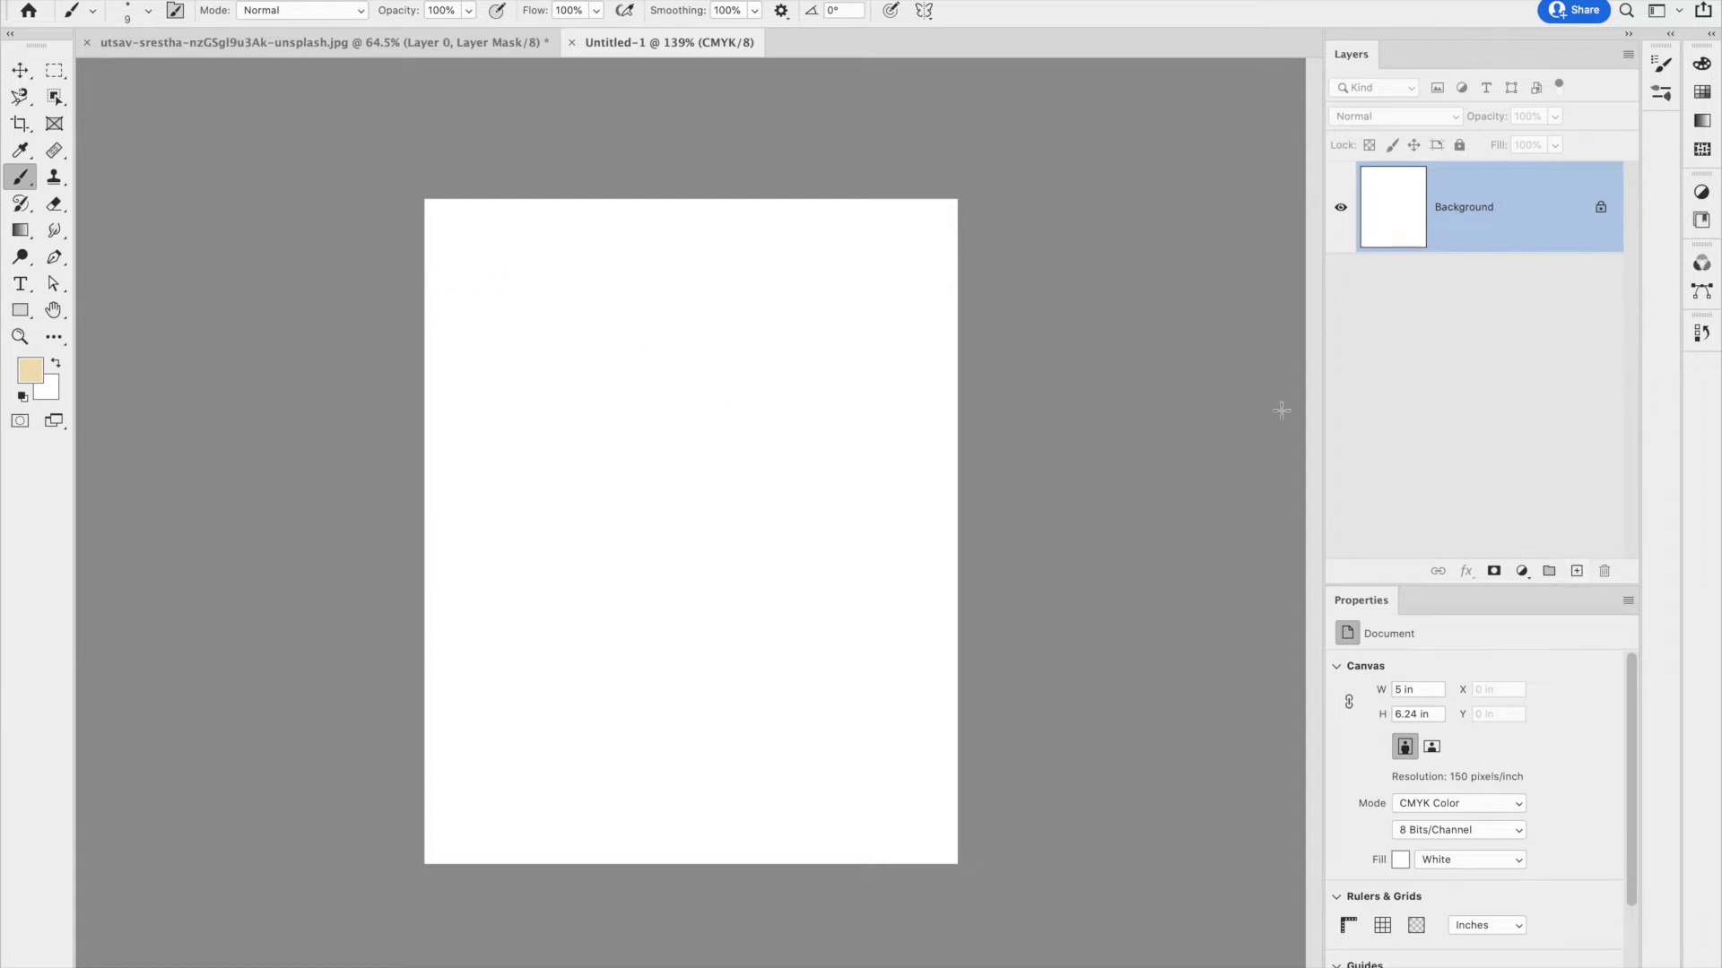
pyautogui.click(1575, 572)
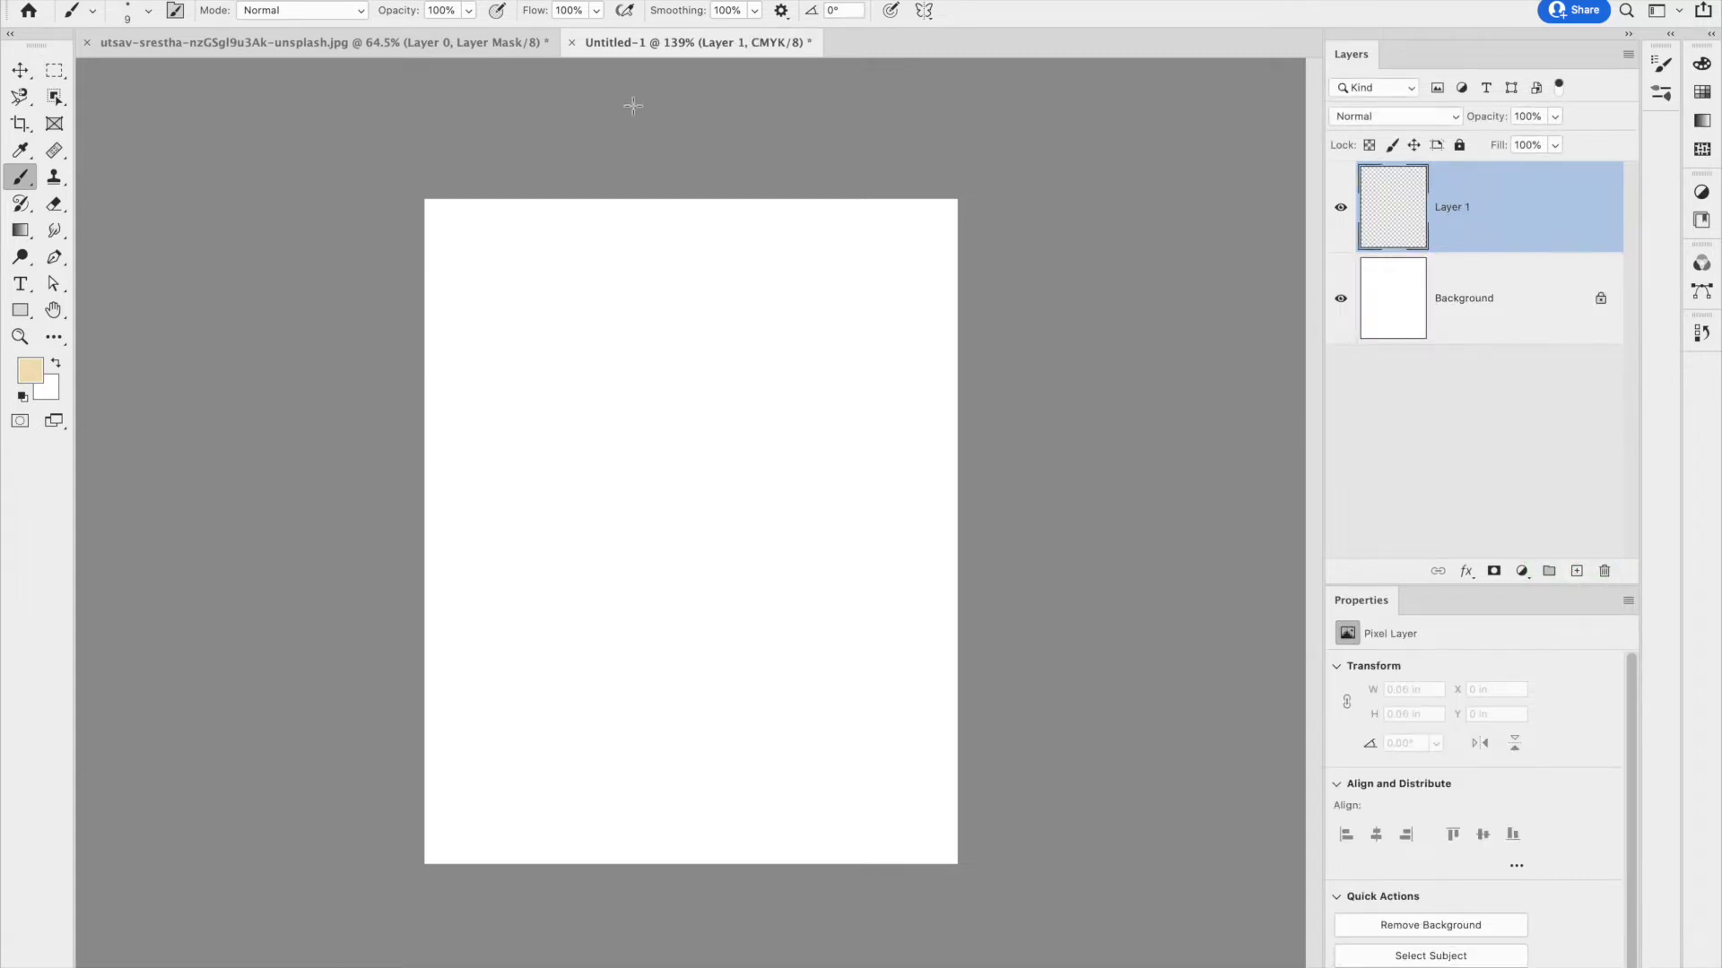
pyautogui.click(1660, 94)
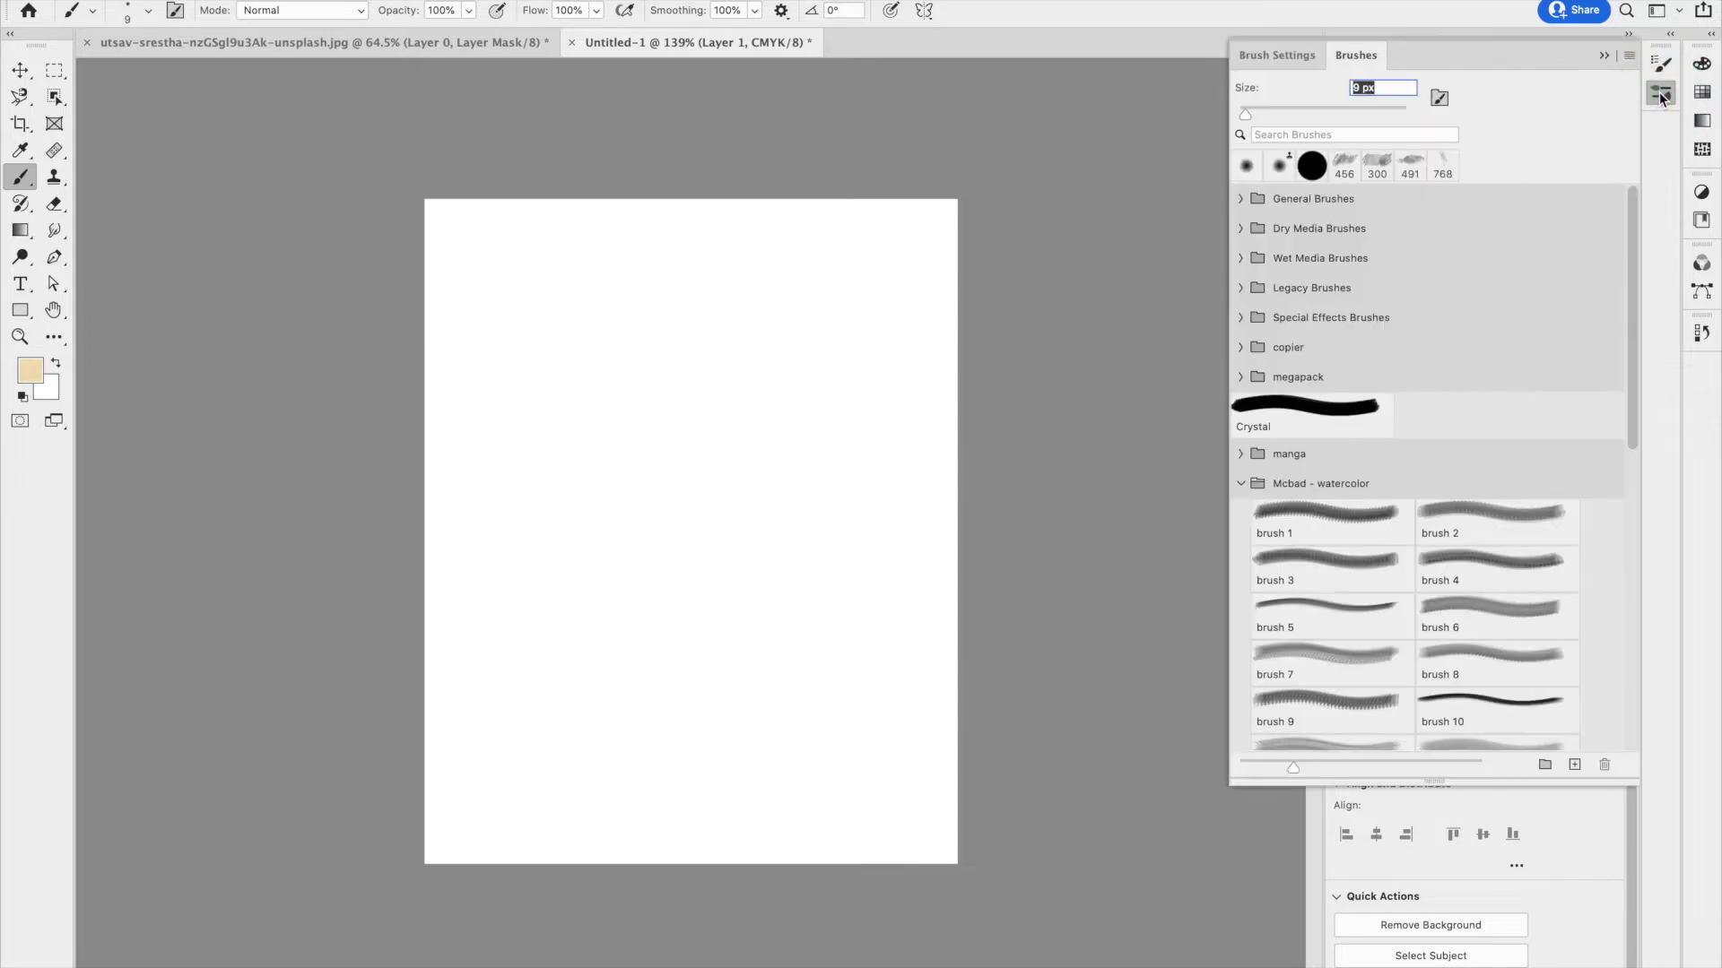
pyautogui.click(1372, 317)
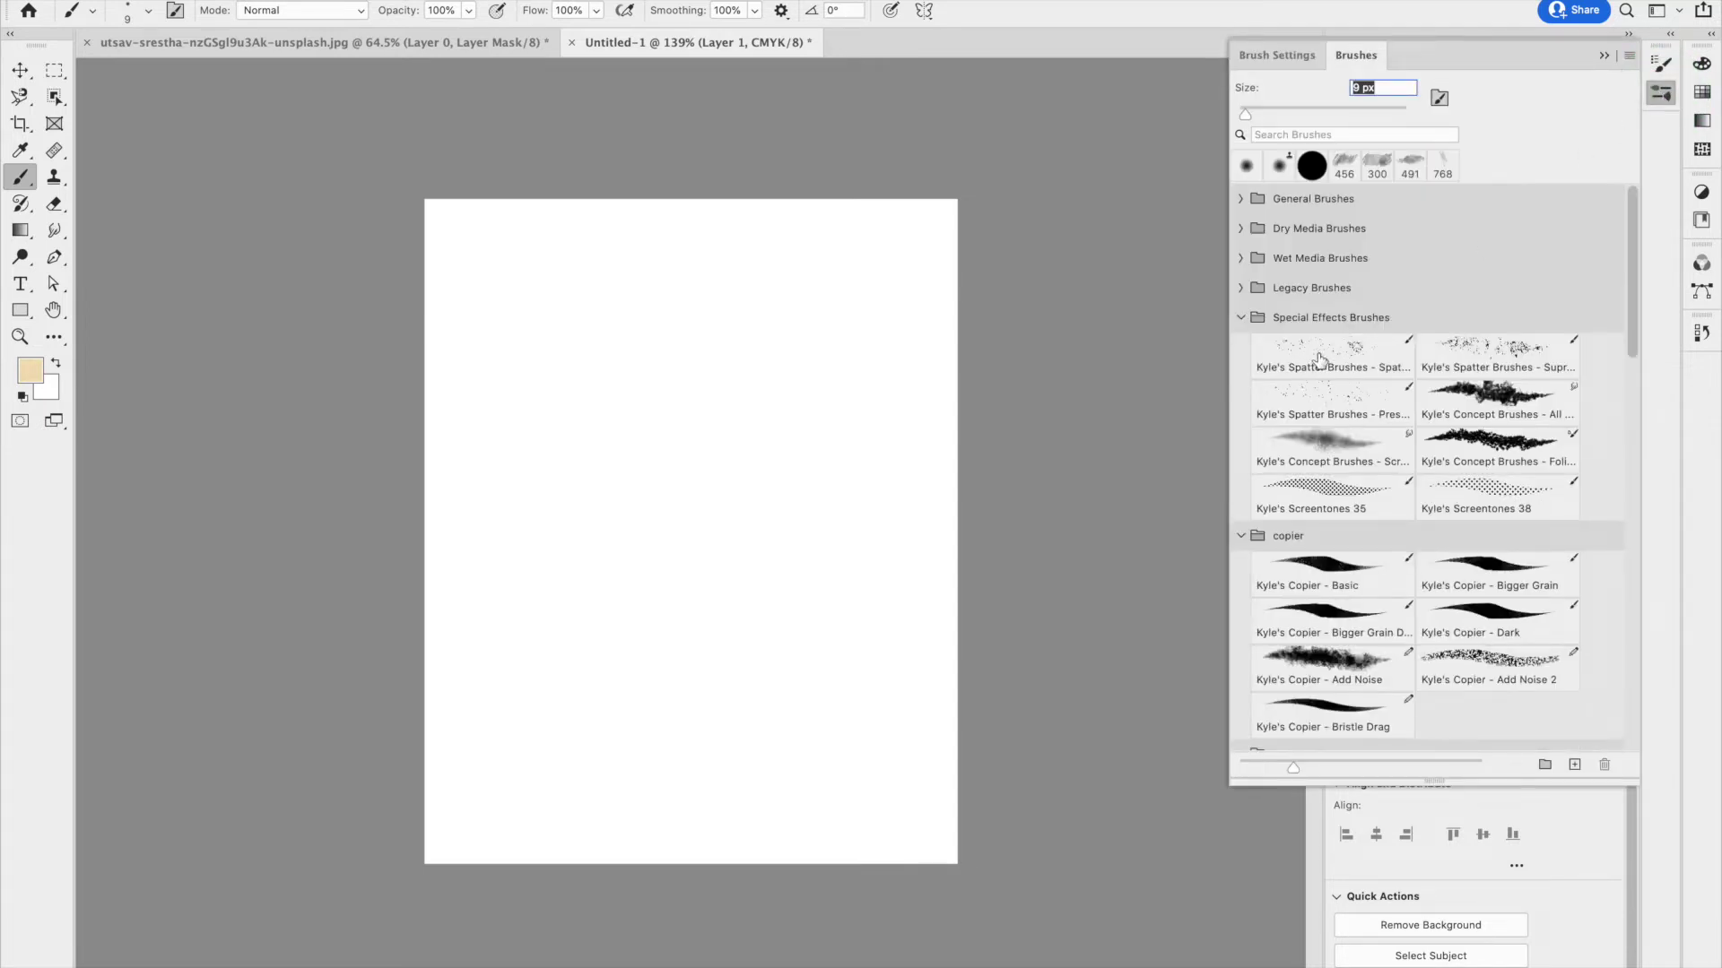
pyautogui.click(1319, 359)
pyautogui.moveTo(534, 320)
pyautogui.mouseDown()
pyautogui.moveTo(787, 365)
pyautogui.moveTo(843, 444)
pyautogui.moveTo(671, 522)
pyautogui.moveTo(557, 494)
pyautogui.moveTo(540, 508)
pyautogui.moveTo(624, 617)
pyautogui.moveTo(698, 602)
pyautogui.mouseUp()
pyautogui.moveTo(634, 661)
pyautogui.mouseDown()
pyautogui.moveTo(699, 482)
pyautogui.moveTo(750, 483)
pyautogui.moveTo(664, 525)
pyautogui.moveTo(711, 489)
pyautogui.moveTo(689, 502)
pyautogui.moveTo(699, 473)
pyautogui.moveTo(709, 516)
pyautogui.moveTo(674, 504)
pyautogui.mouseUp()
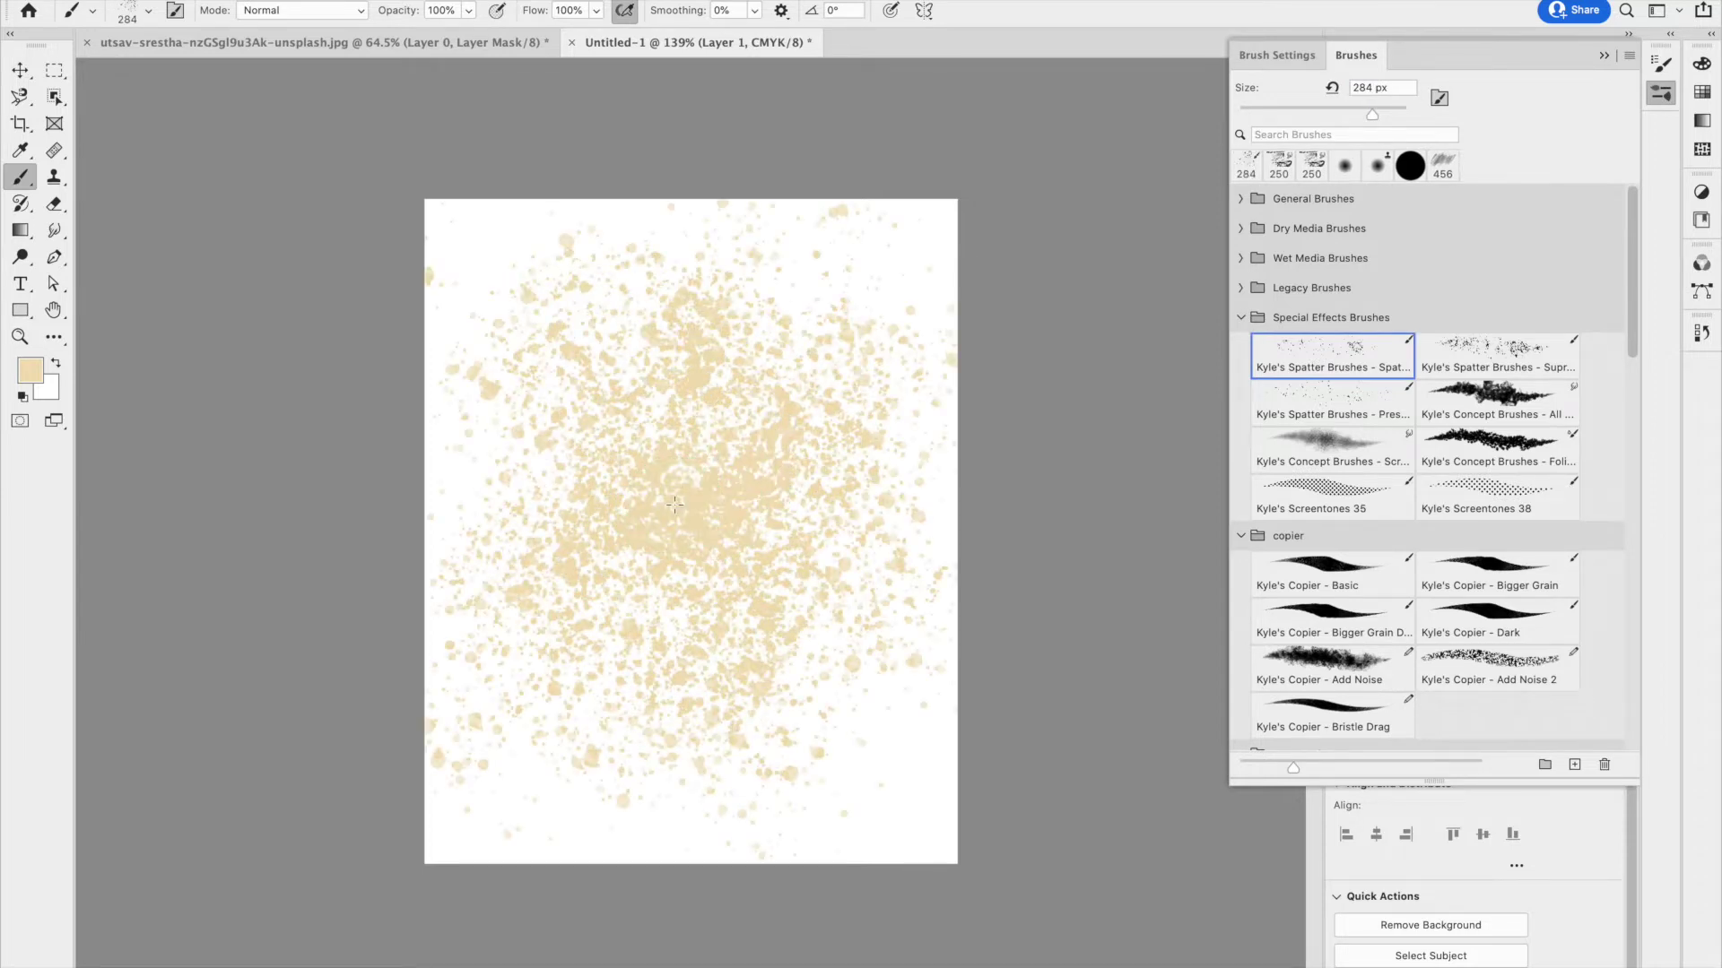
# With the "Kyle's Spatter Brushes - Supr..." brush, spatter gold #bb933b over the middle of the canvas
pyautogui.click(1479, 366)
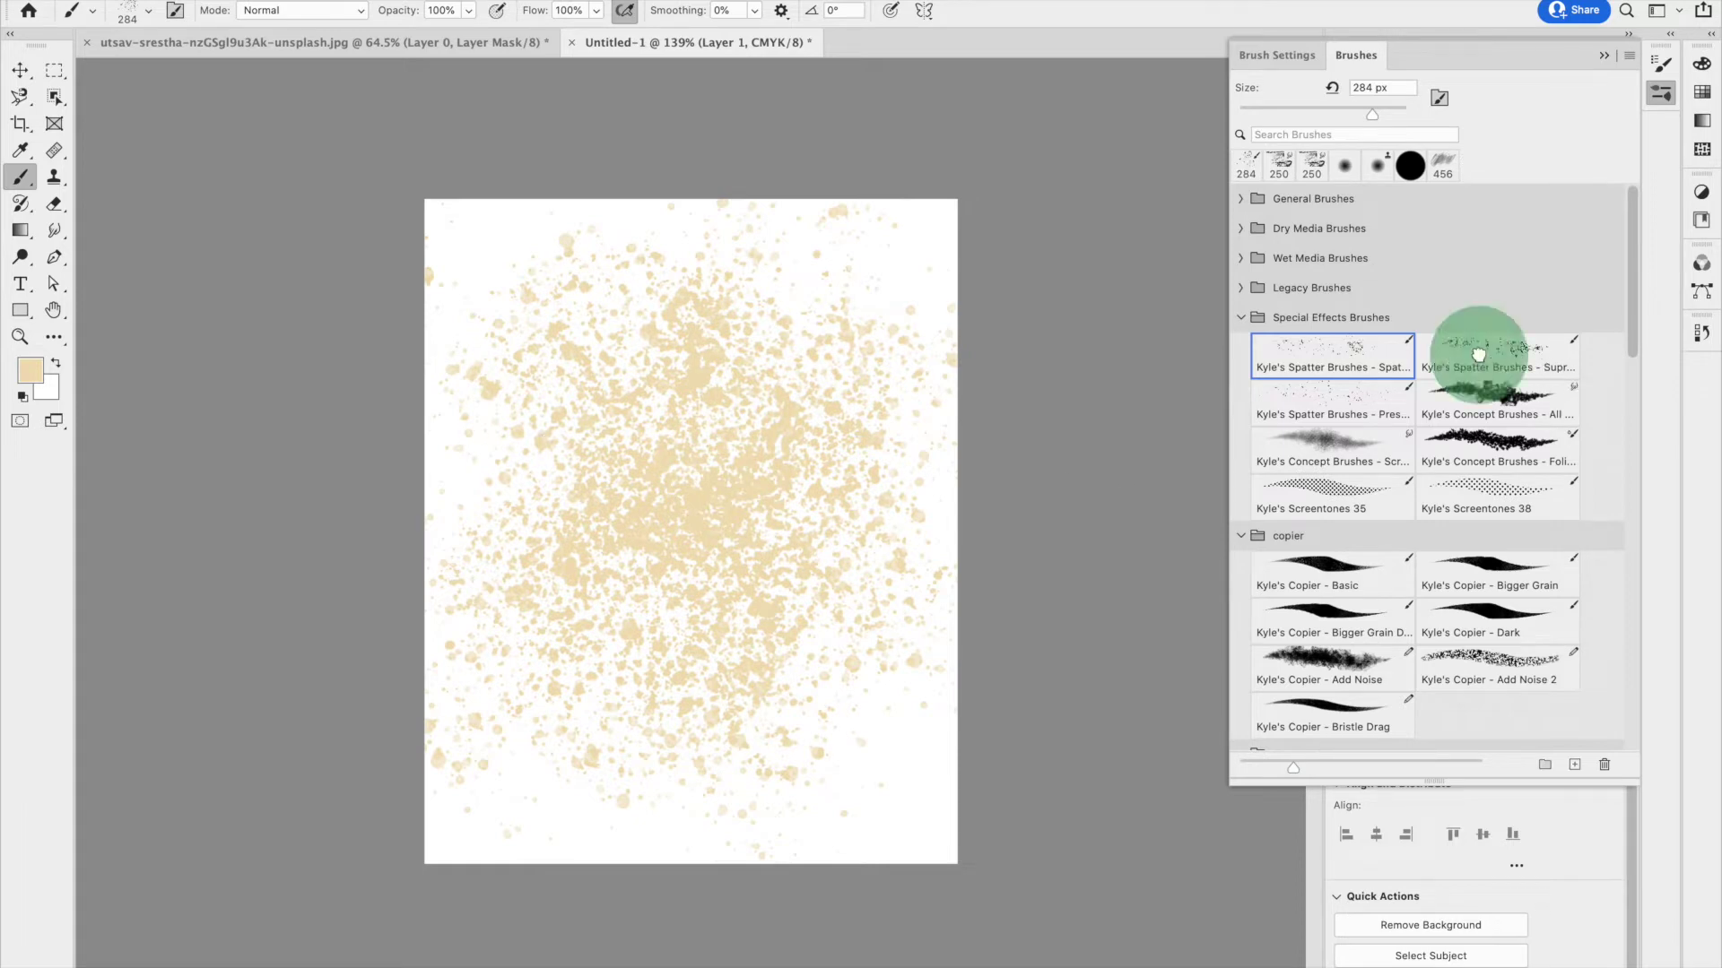
pyautogui.click(672, 480)
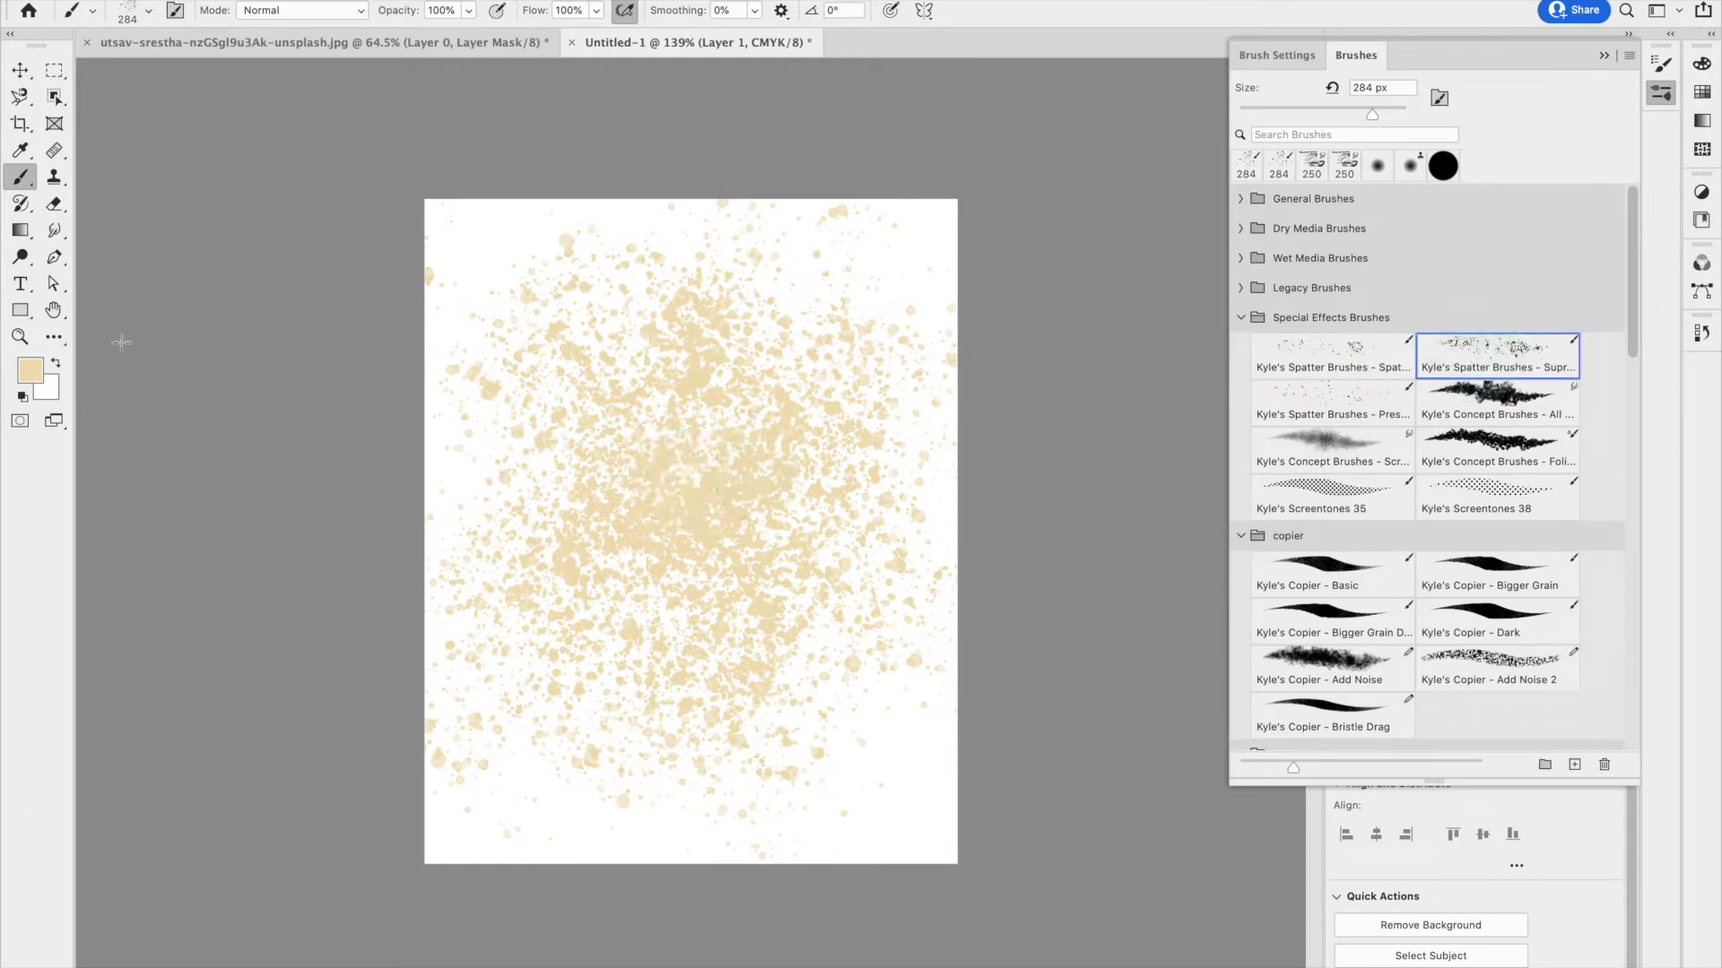
pyautogui.click(36, 370)
pyautogui.moveTo(988, 584)
pyautogui.mouseDown()
pyautogui.moveTo(1014, 627)
pyautogui.moveTo(974, 575)
pyautogui.mouseUp()
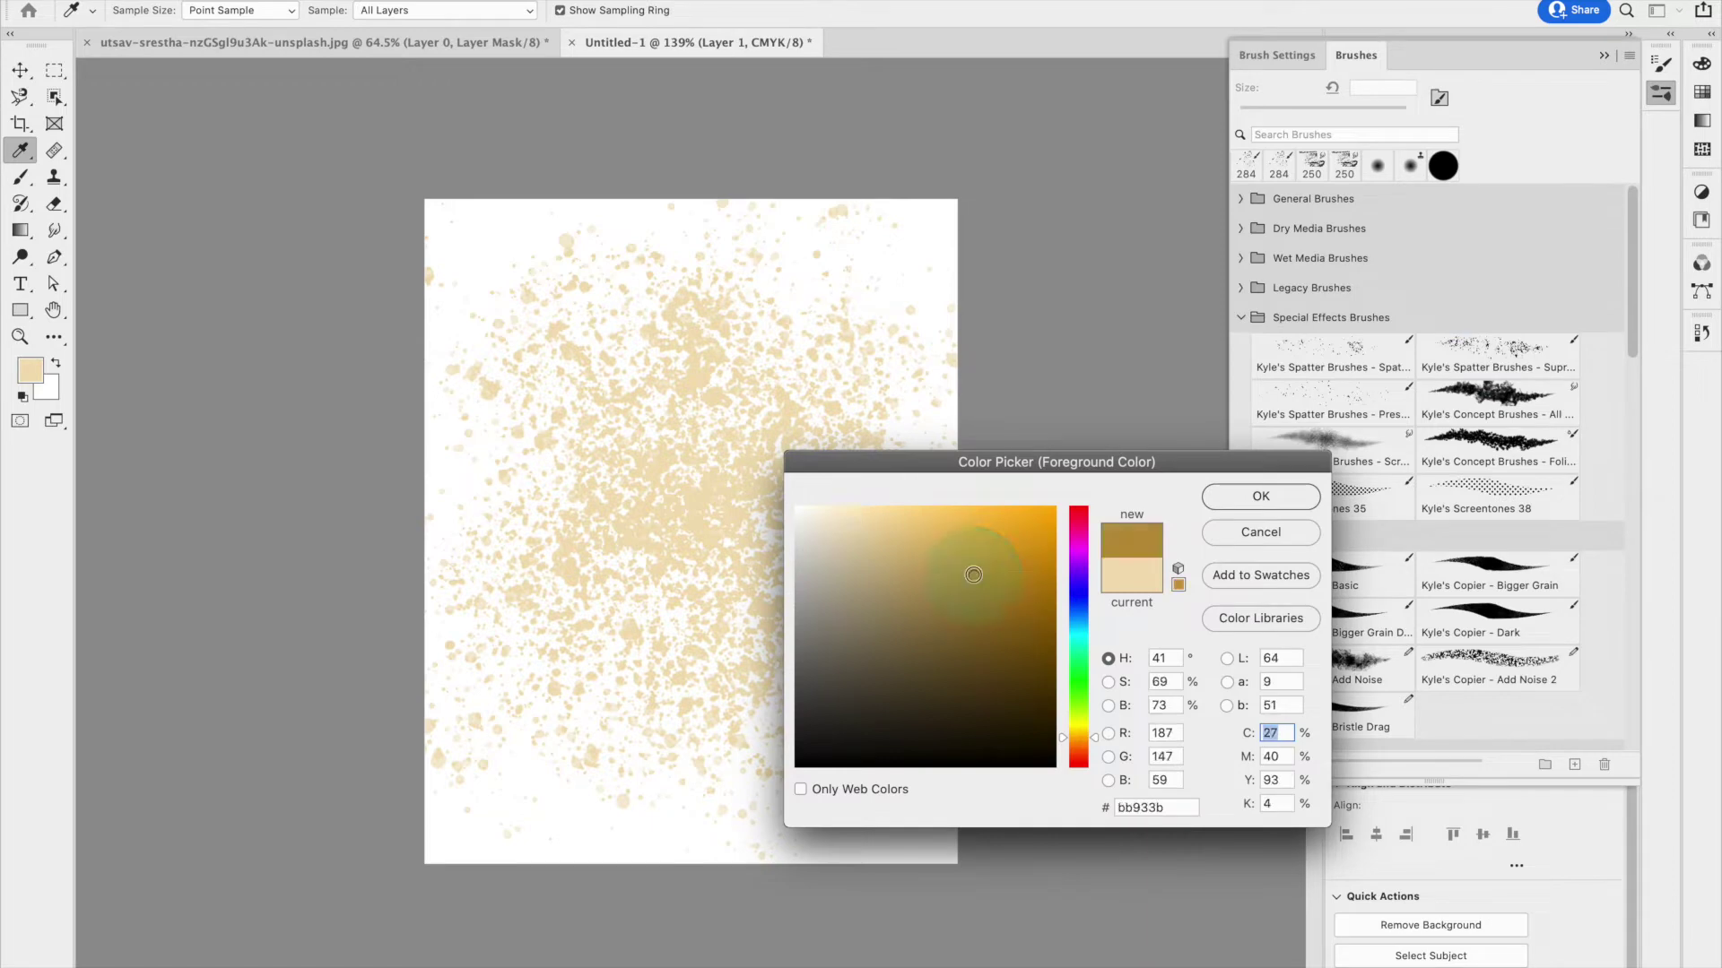
pyautogui.click(1242, 499)
pyautogui.moveTo(681, 511)
pyautogui.mouseDown()
pyautogui.moveTo(766, 490)
pyautogui.moveTo(720, 484)
pyautogui.moveTo(684, 534)
pyautogui.moveTo(632, 562)
pyautogui.moveTo(779, 536)
pyautogui.moveTo(602, 543)
pyautogui.moveTo(687, 459)
pyautogui.moveTo(724, 499)
pyautogui.moveTo(592, 593)
pyautogui.moveTo(600, 568)
pyautogui.moveTo(723, 524)
pyautogui.moveTo(757, 474)
pyautogui.moveTo(823, 440)
pyautogui.mouseUp()
# Set the foreground color to darker gold #a17920 and spatter it over the centre of the splash
pyautogui.click(30, 370)
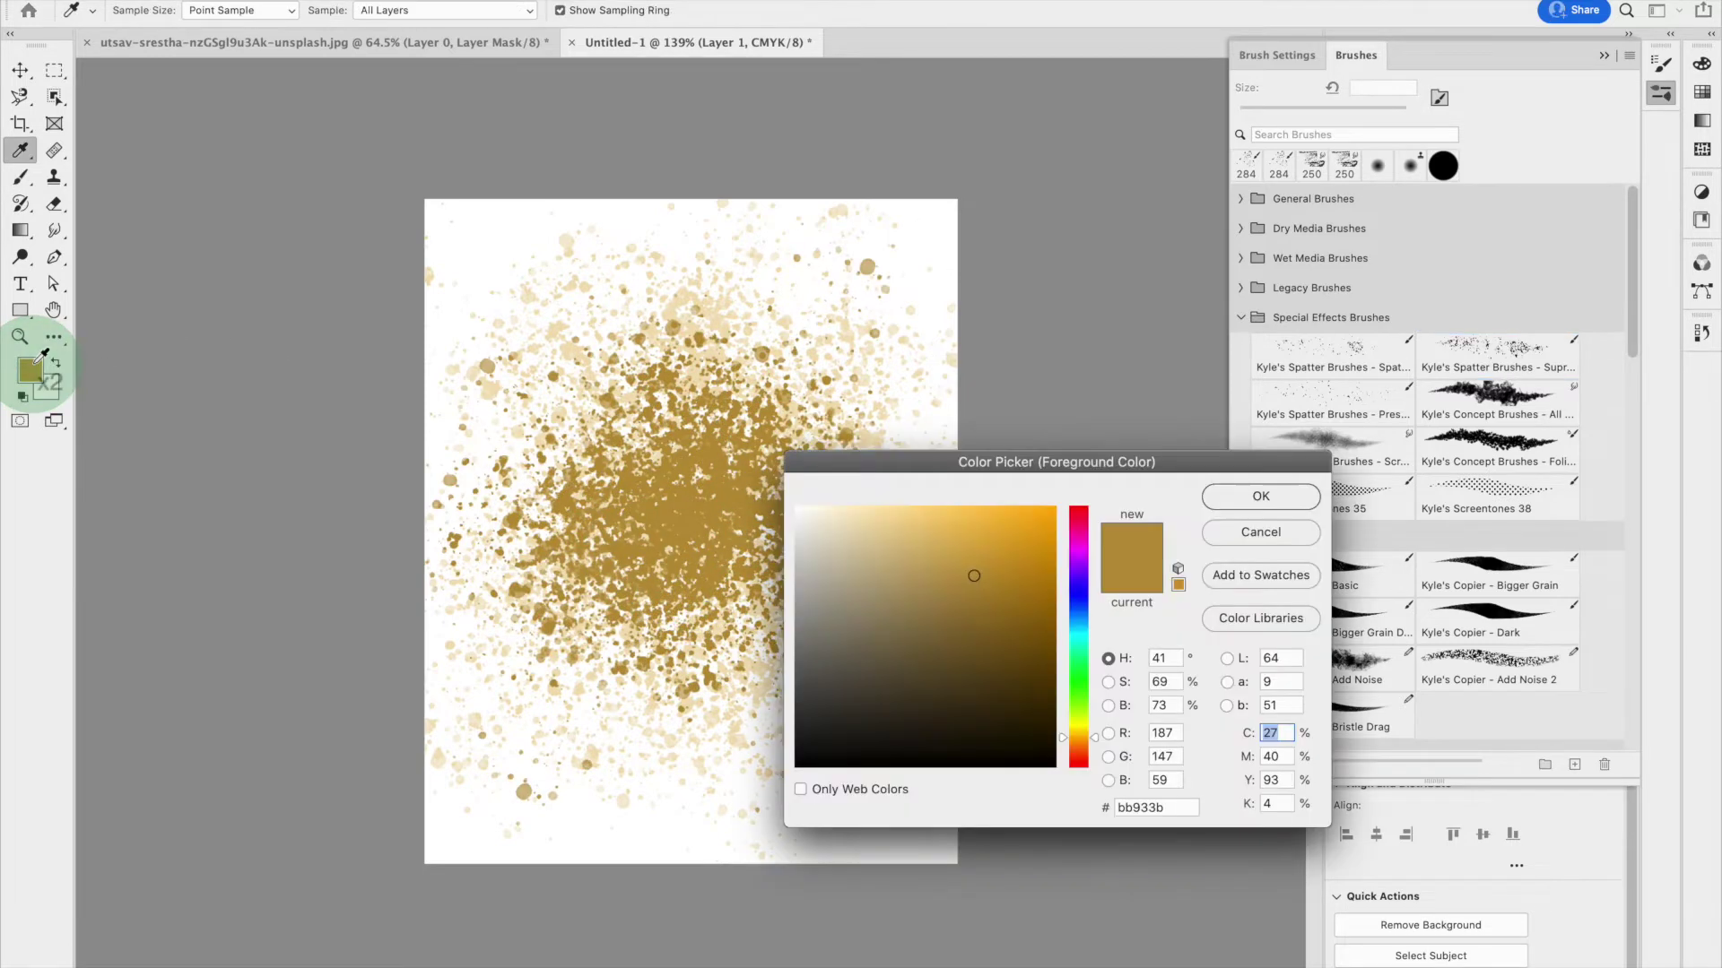
pyautogui.click(1013, 602)
pyautogui.click(1248, 497)
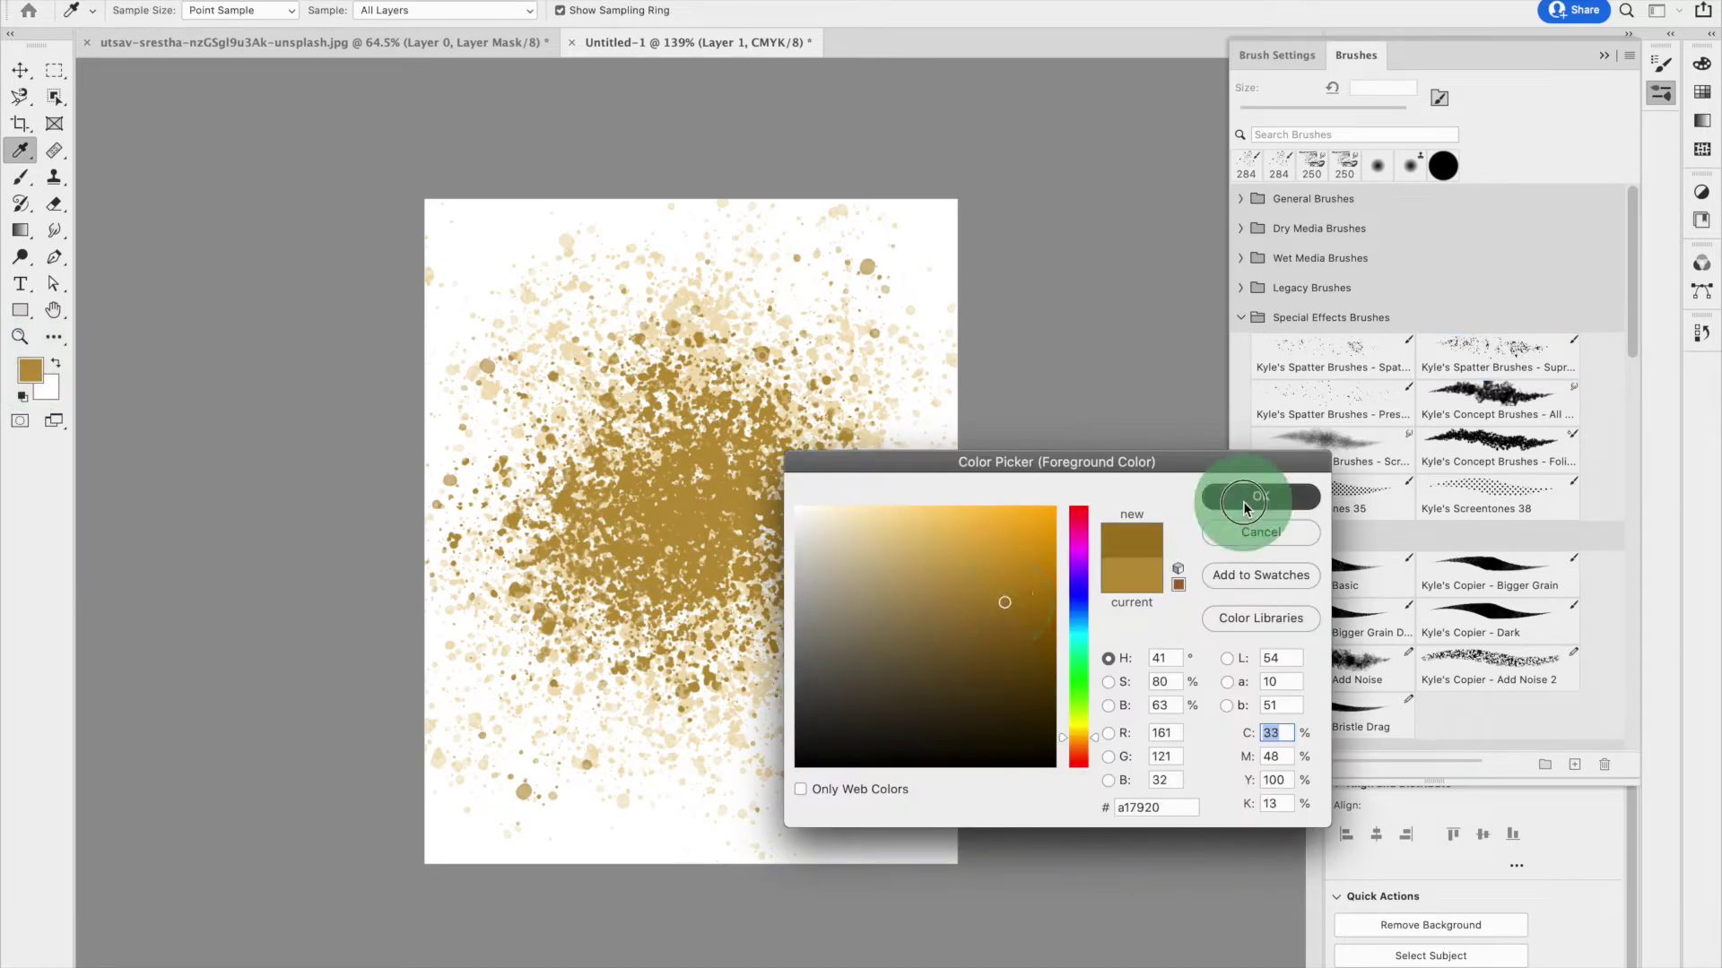
pyautogui.moveTo(628, 538)
pyautogui.mouseDown()
pyautogui.moveTo(678, 525)
pyautogui.moveTo(712, 489)
pyautogui.moveTo(684, 540)
pyautogui.moveTo(755, 526)
pyautogui.moveTo(768, 502)
pyautogui.moveTo(730, 469)
pyautogui.moveTo(660, 485)
pyautogui.moveTo(635, 555)
pyautogui.moveTo(682, 606)
pyautogui.mouseUp()
# Set the foreground color to blue #2072a1 and dab blue spatter across the centre and lower part of the splash
pyautogui.click(31, 373)
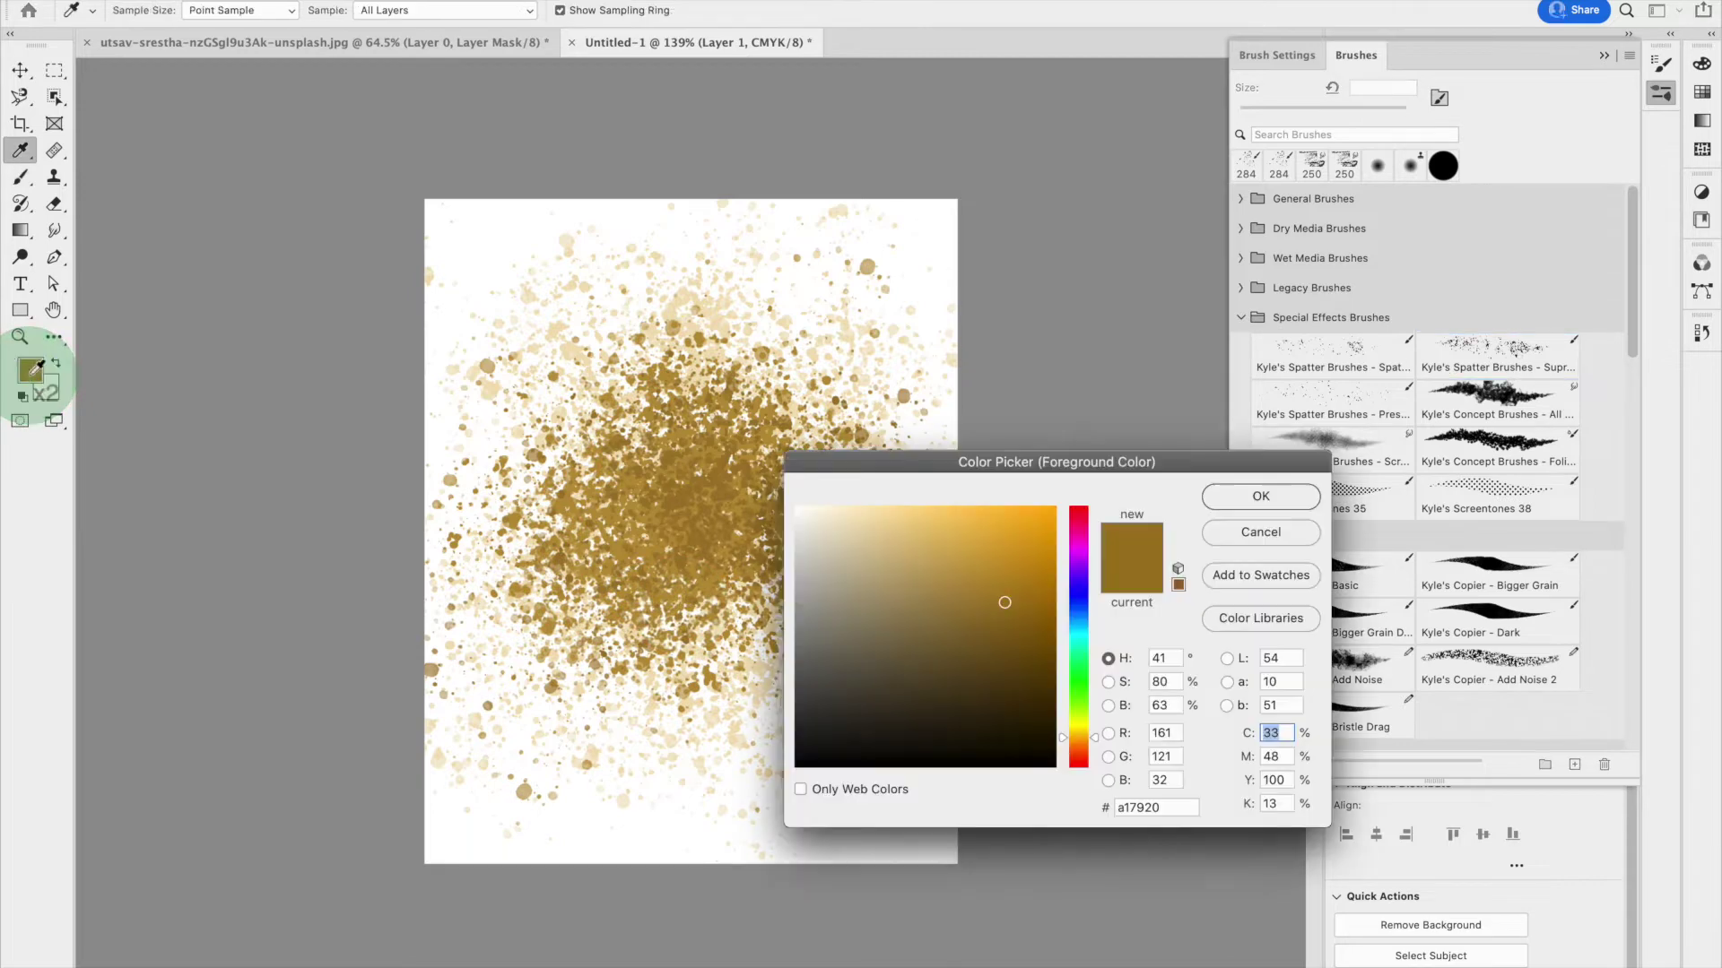
pyautogui.click(1076, 619)
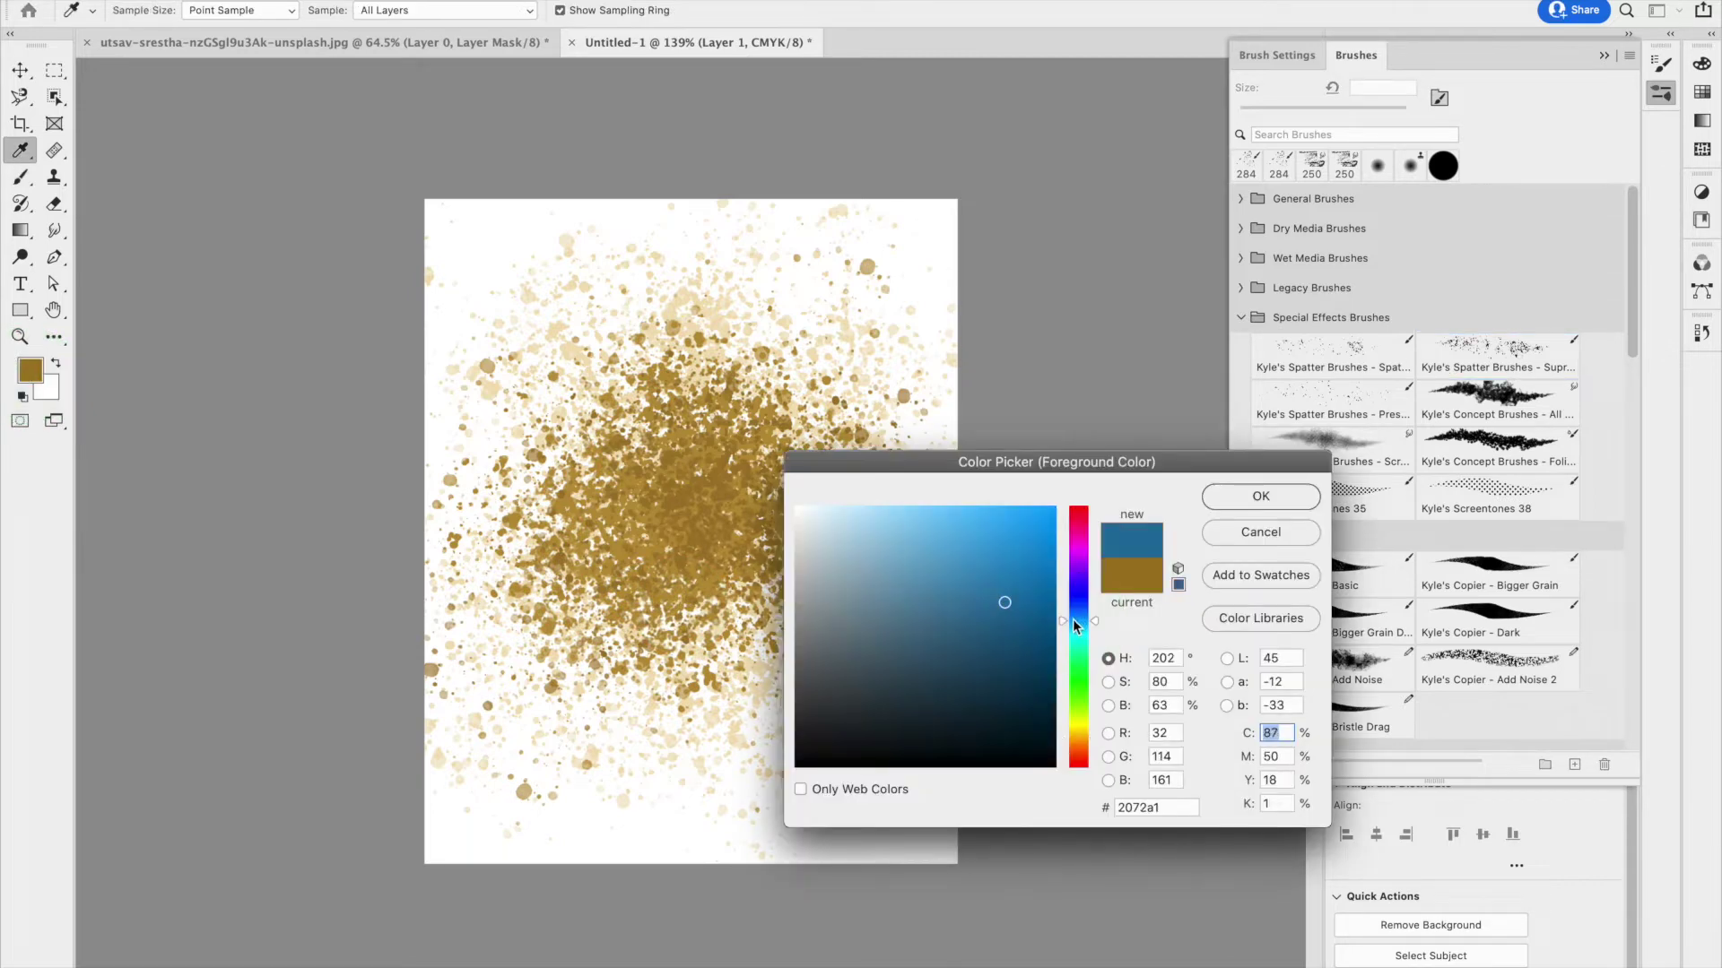
pyautogui.click(1250, 497)
pyautogui.click(671, 485)
pyautogui.click(664, 475)
pyautogui.click(632, 525)
pyautogui.click(623, 556)
pyautogui.click(628, 590)
pyautogui.click(758, 587)
pyautogui.click(781, 576)
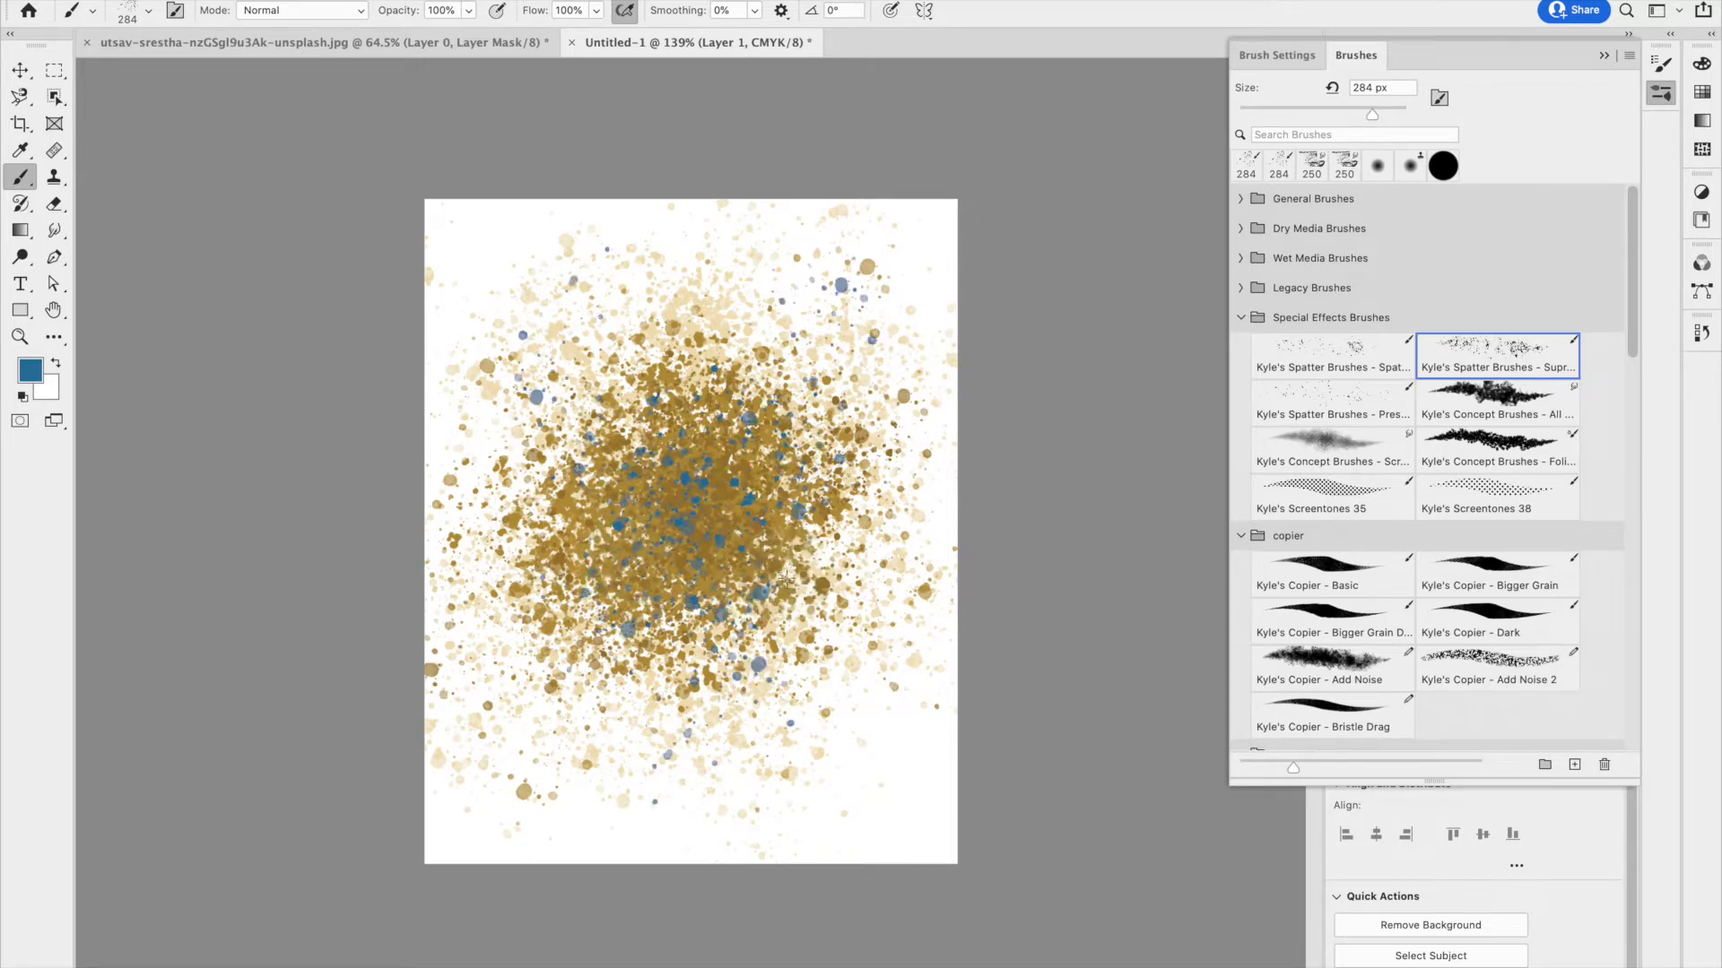
pyautogui.click(788, 635)
pyautogui.click(676, 722)
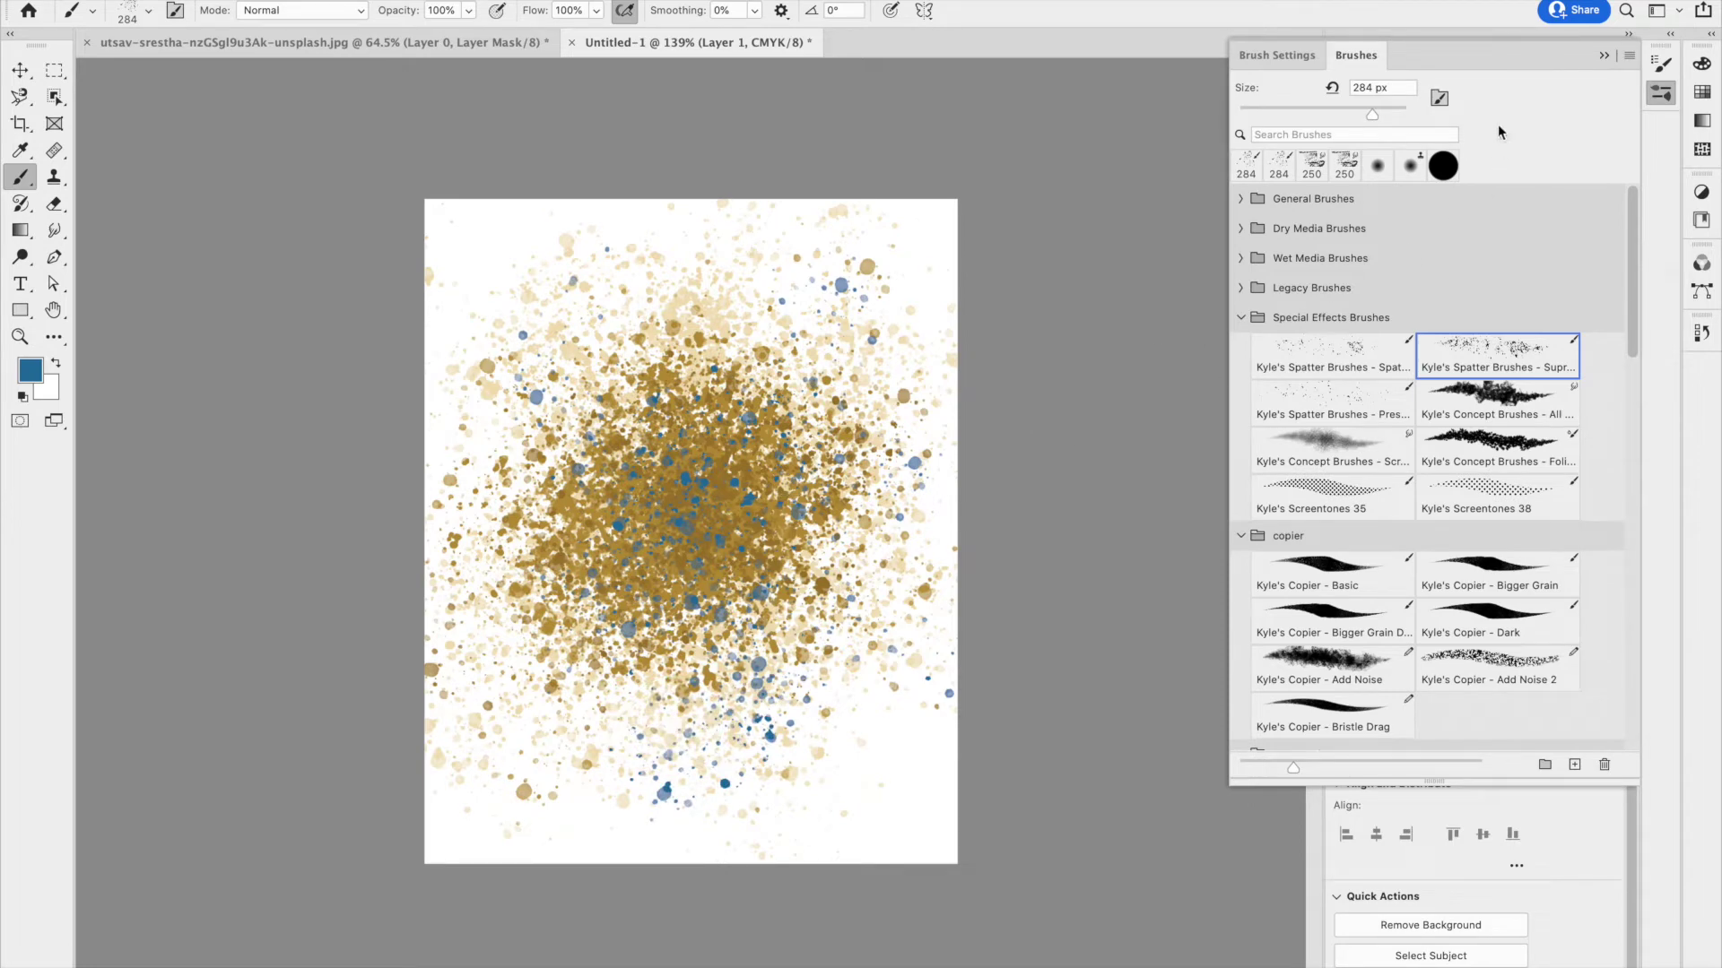
# Collapse the brush presets, then unlock and delete the white Background layer so only the spatter layer remains
pyautogui.click(1599, 57)
pyautogui.click(1597, 59)
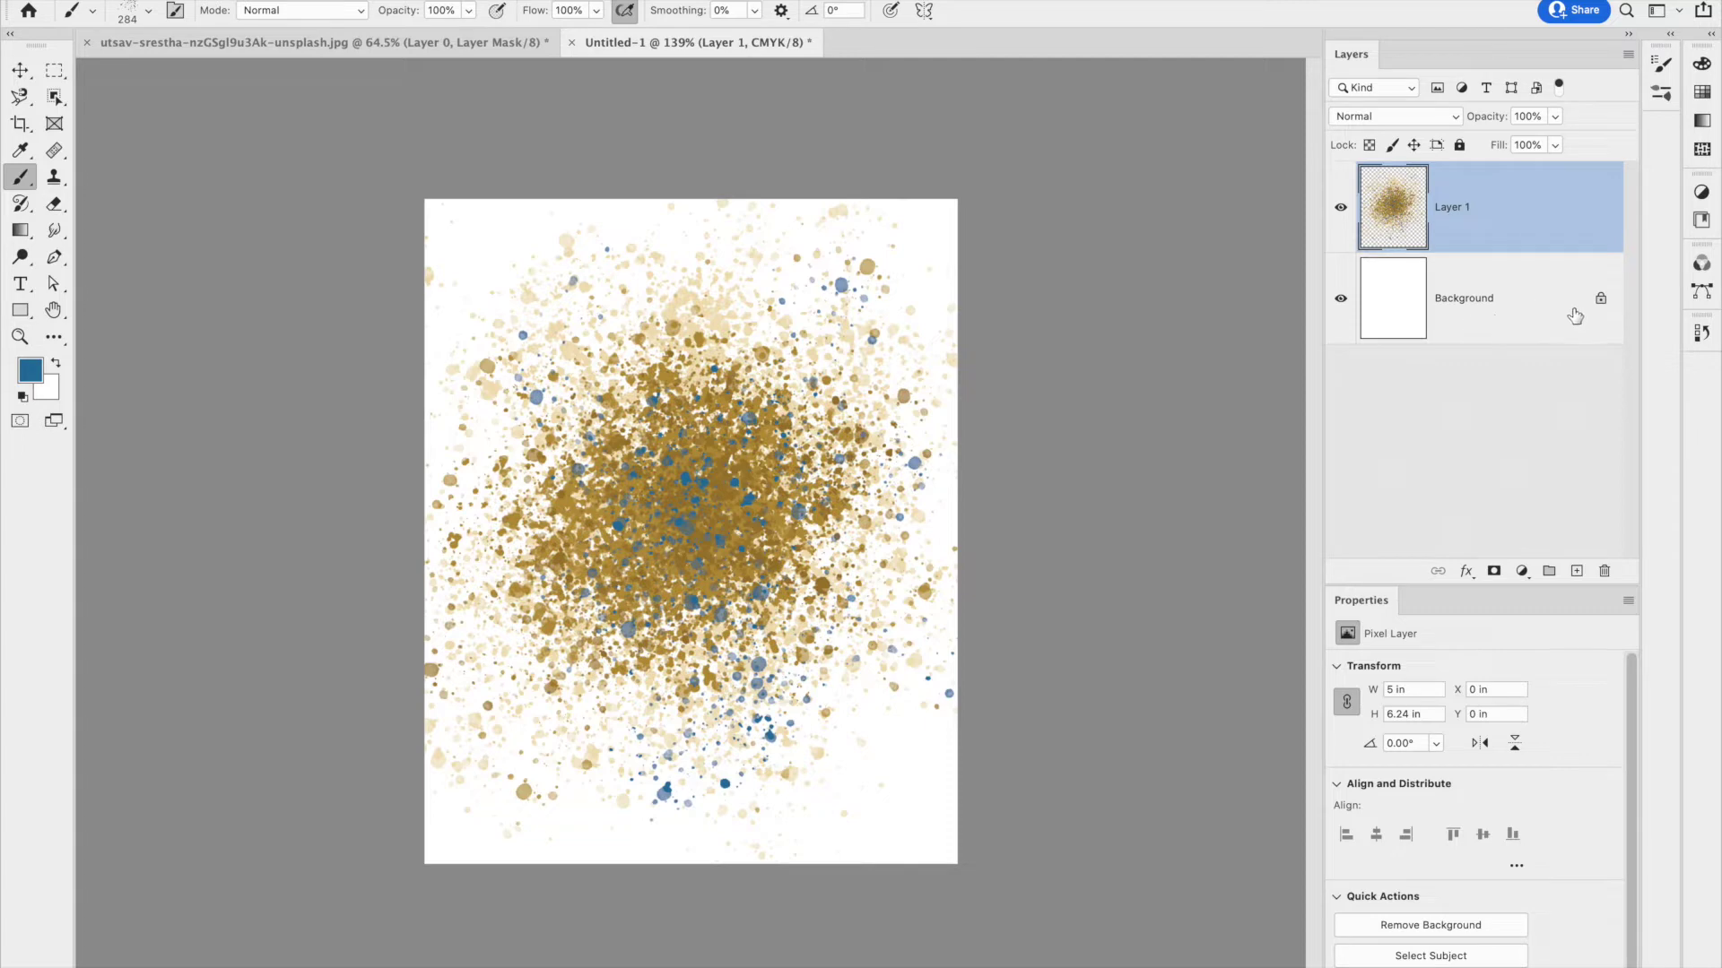
pyautogui.click(1601, 303)
pyautogui.click(1339, 300)
pyautogui.moveTo(1532, 322); pyautogui.dragTo(1604, 571)
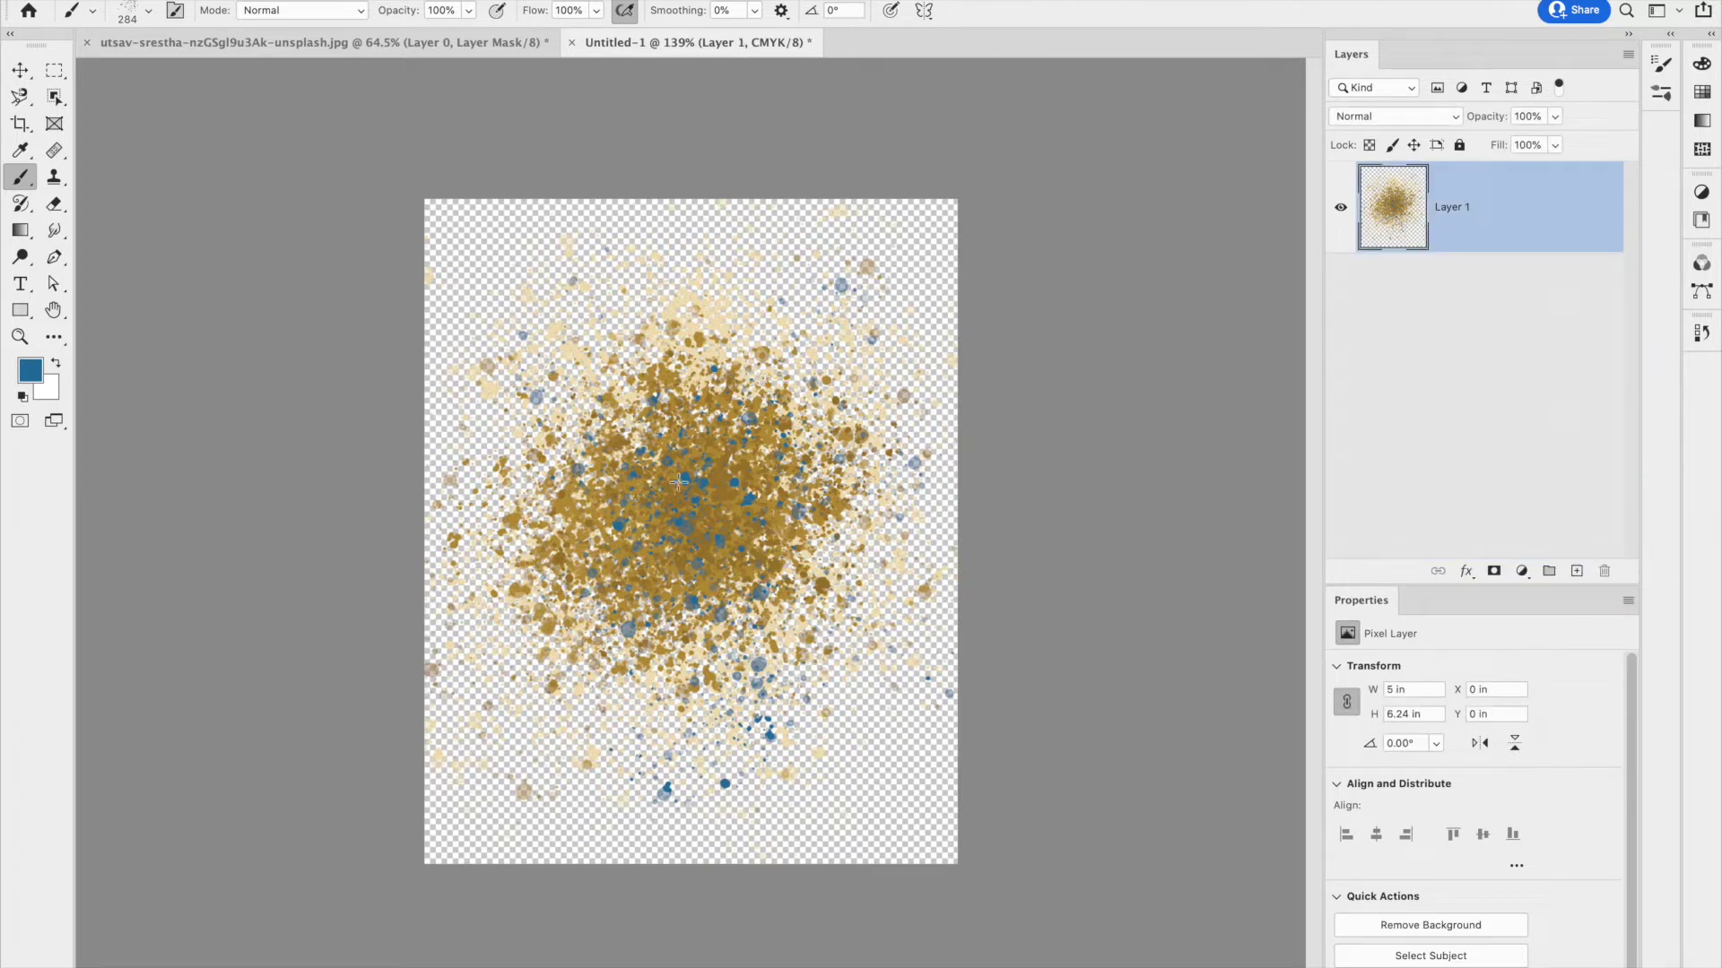
# Quick-export the spatter image as a PNG named BLUE&GOLDsplatter.png to the Desktop
pyautogui.click(170, 0)
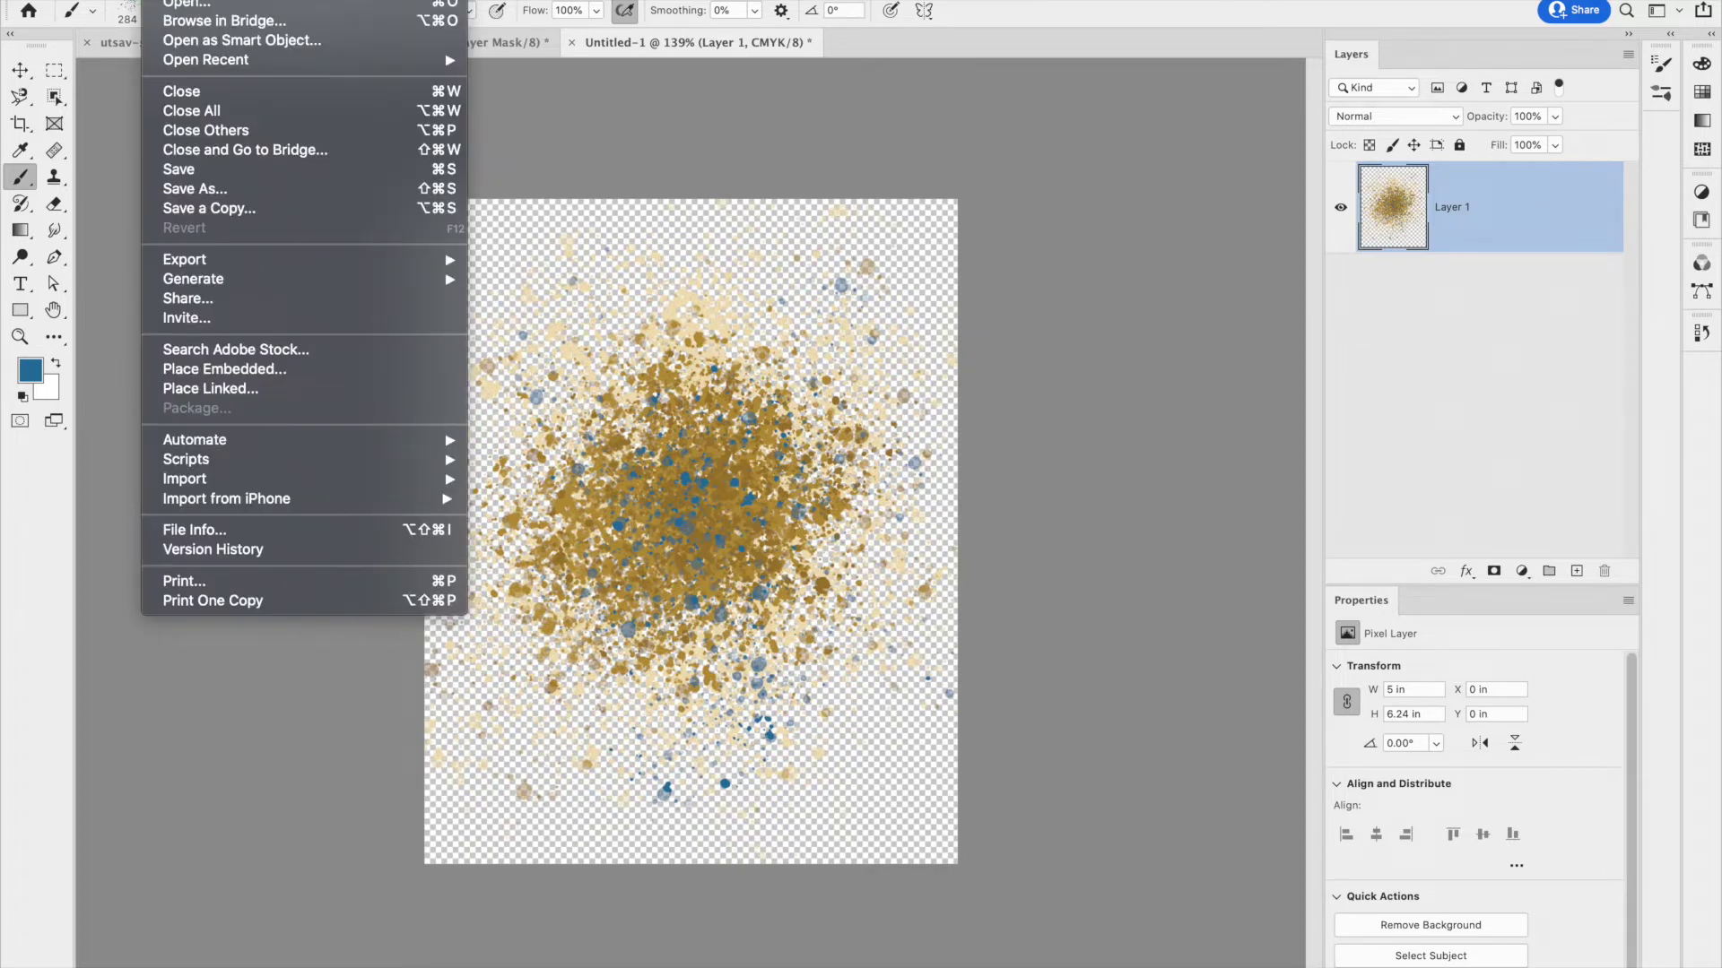
pyautogui.moveTo(221, 261)
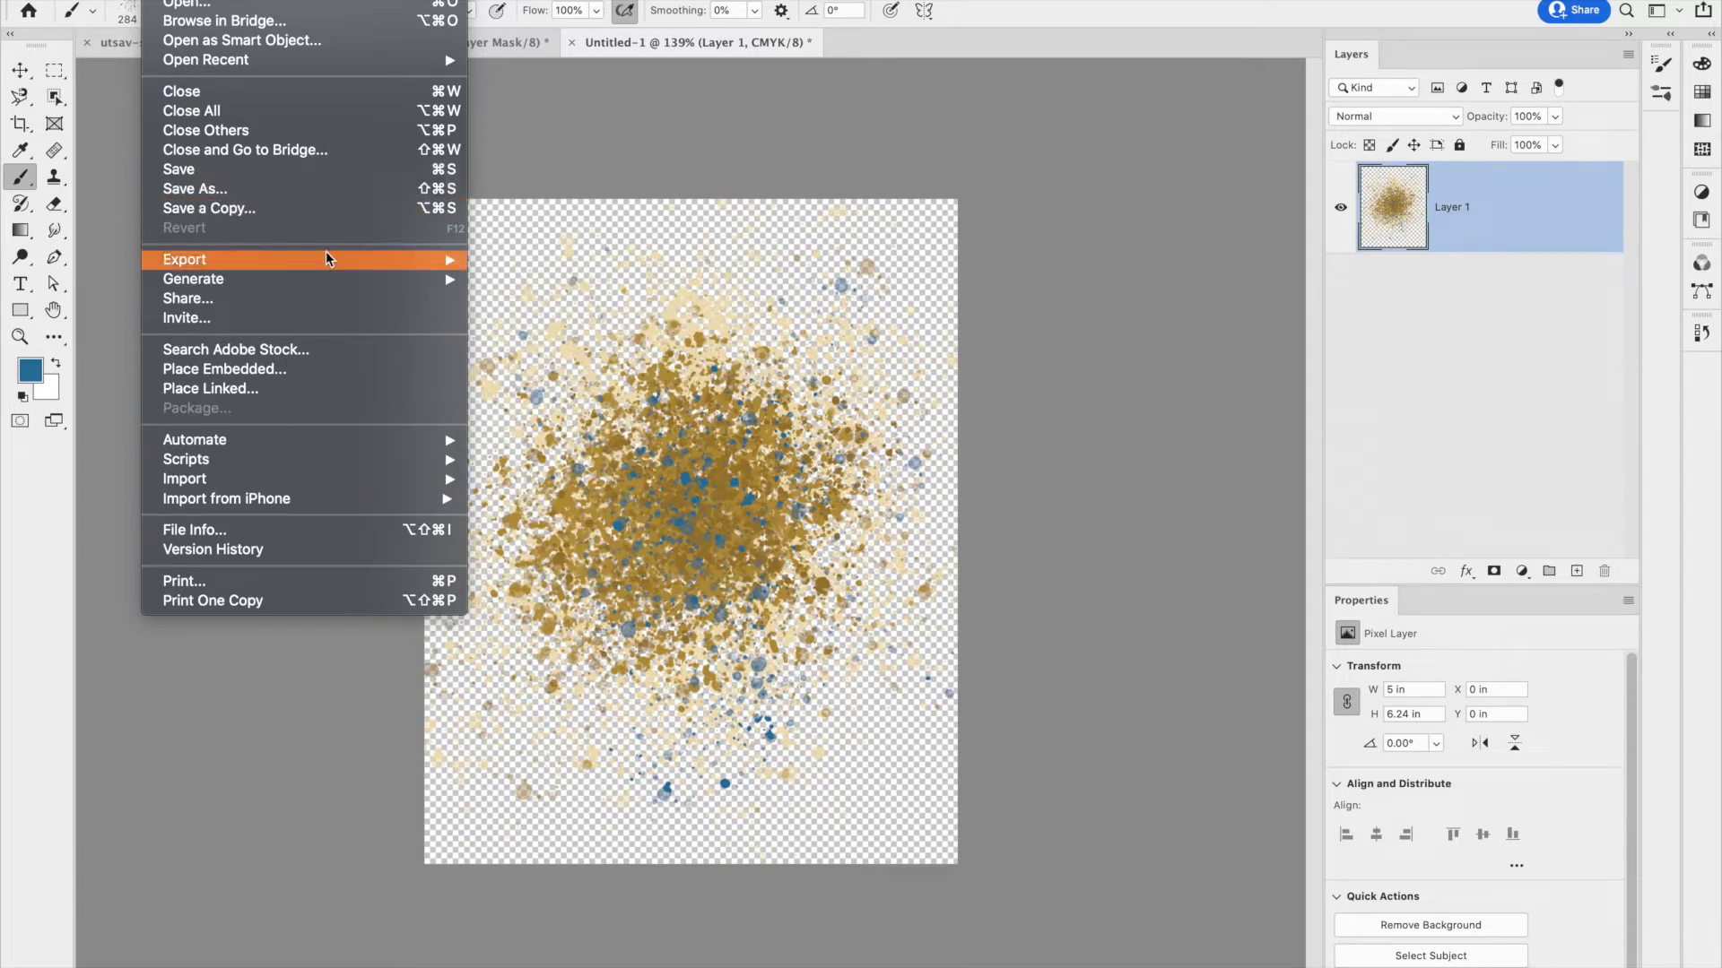
pyautogui.moveTo(325, 259)
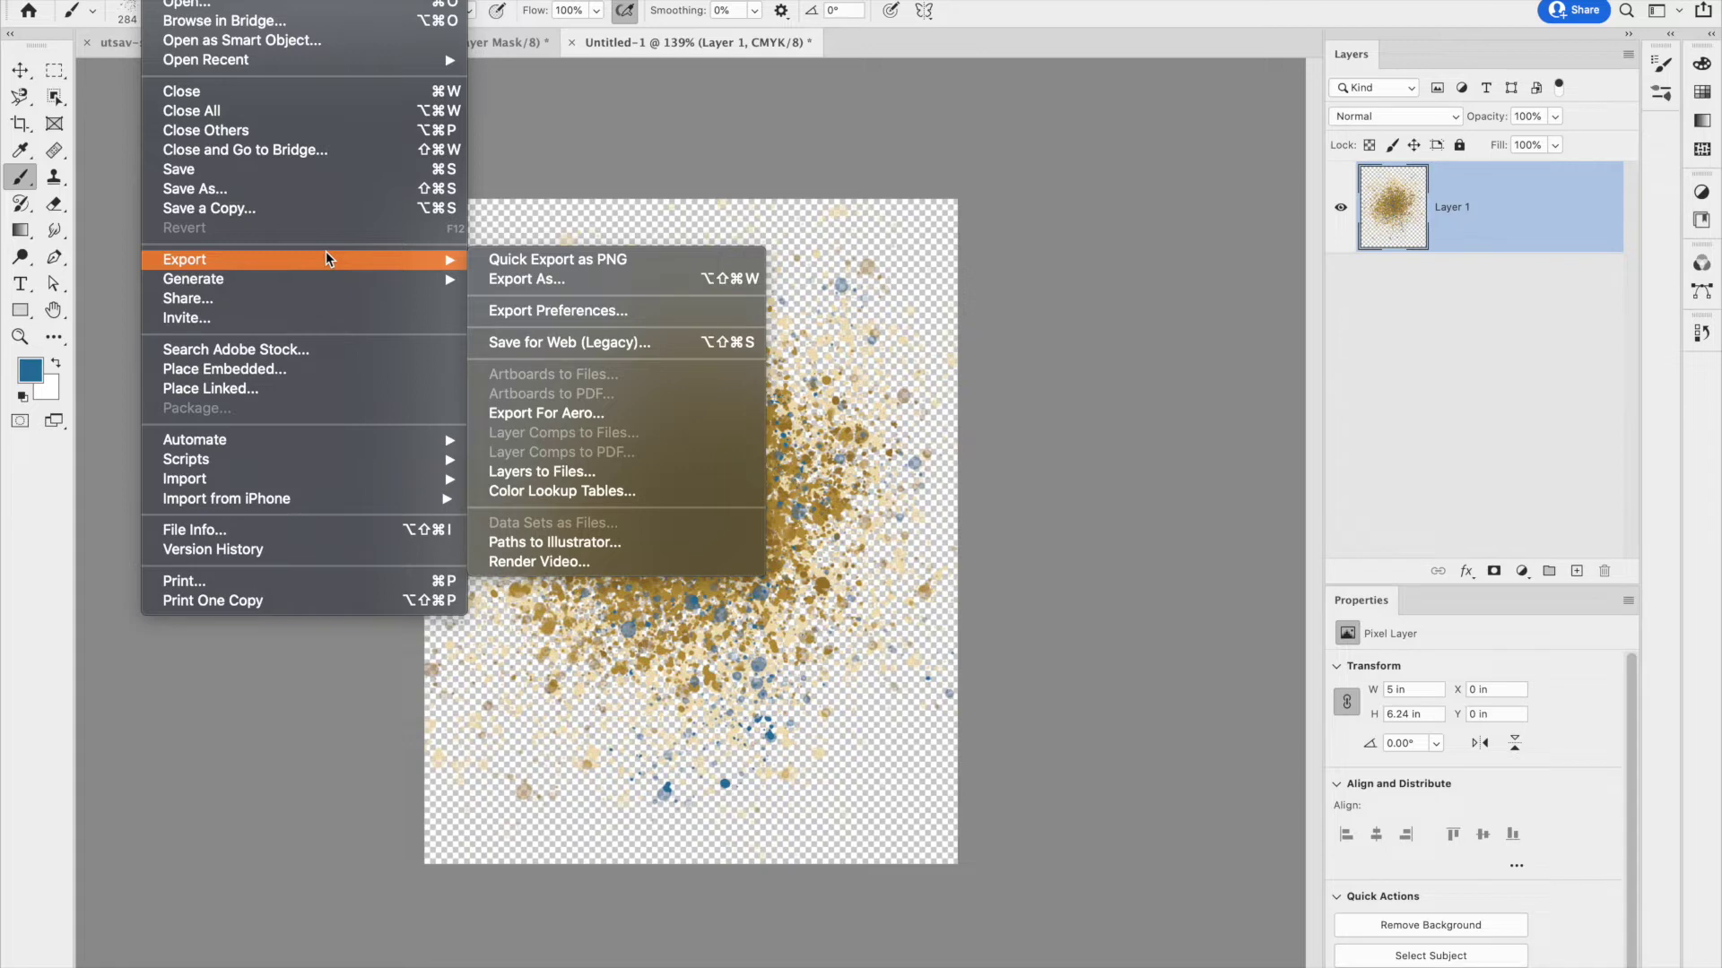
pyautogui.click(556, 262)
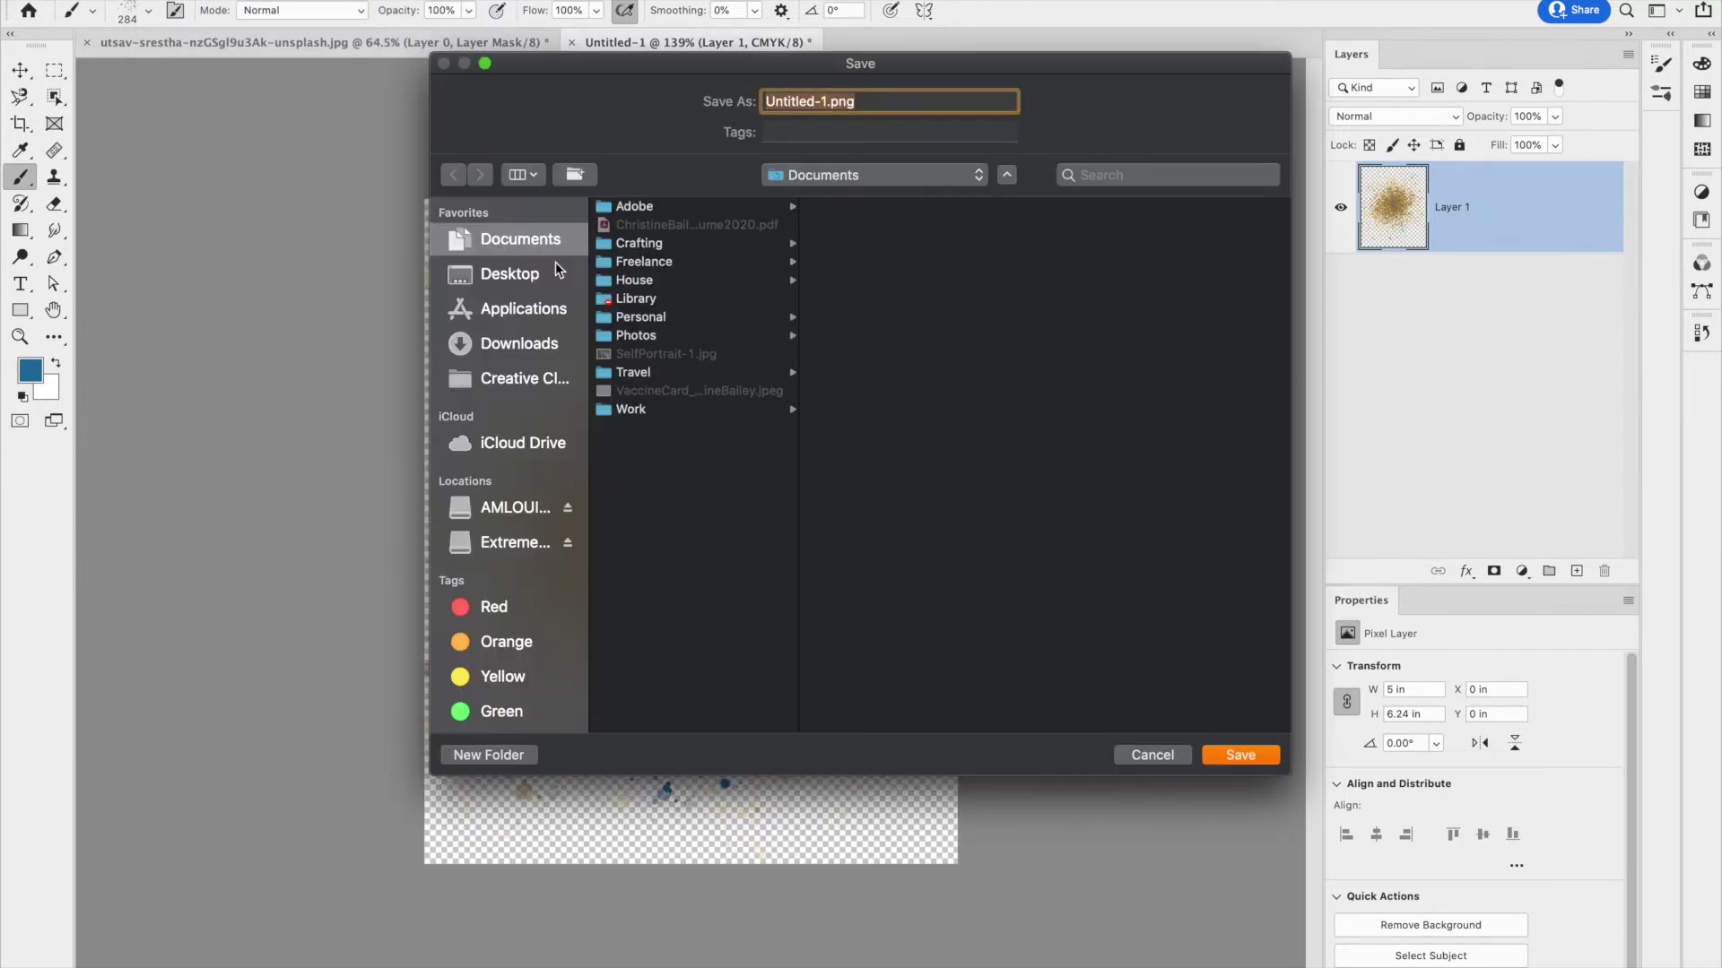
pyautogui.click(827, 104)
pyautogui.moveTo(827, 104); pyautogui.dragTo(695, 104)
pyautogui.write('BLUE&')
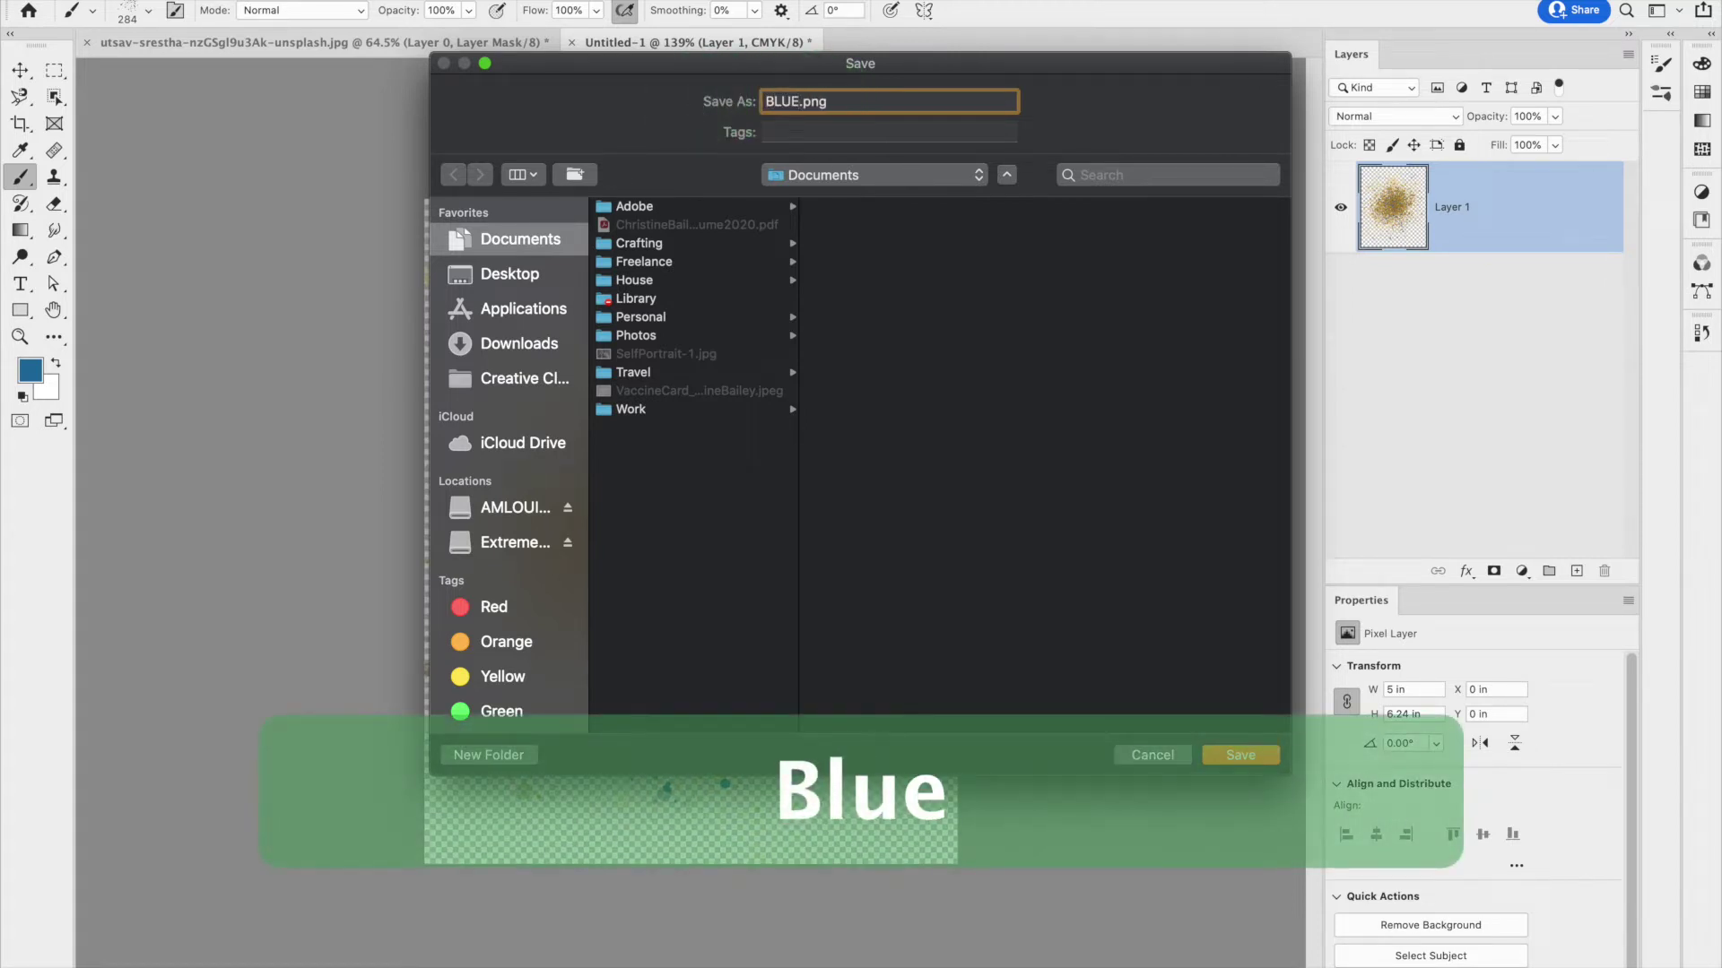
pyautogui.write('GOLD')
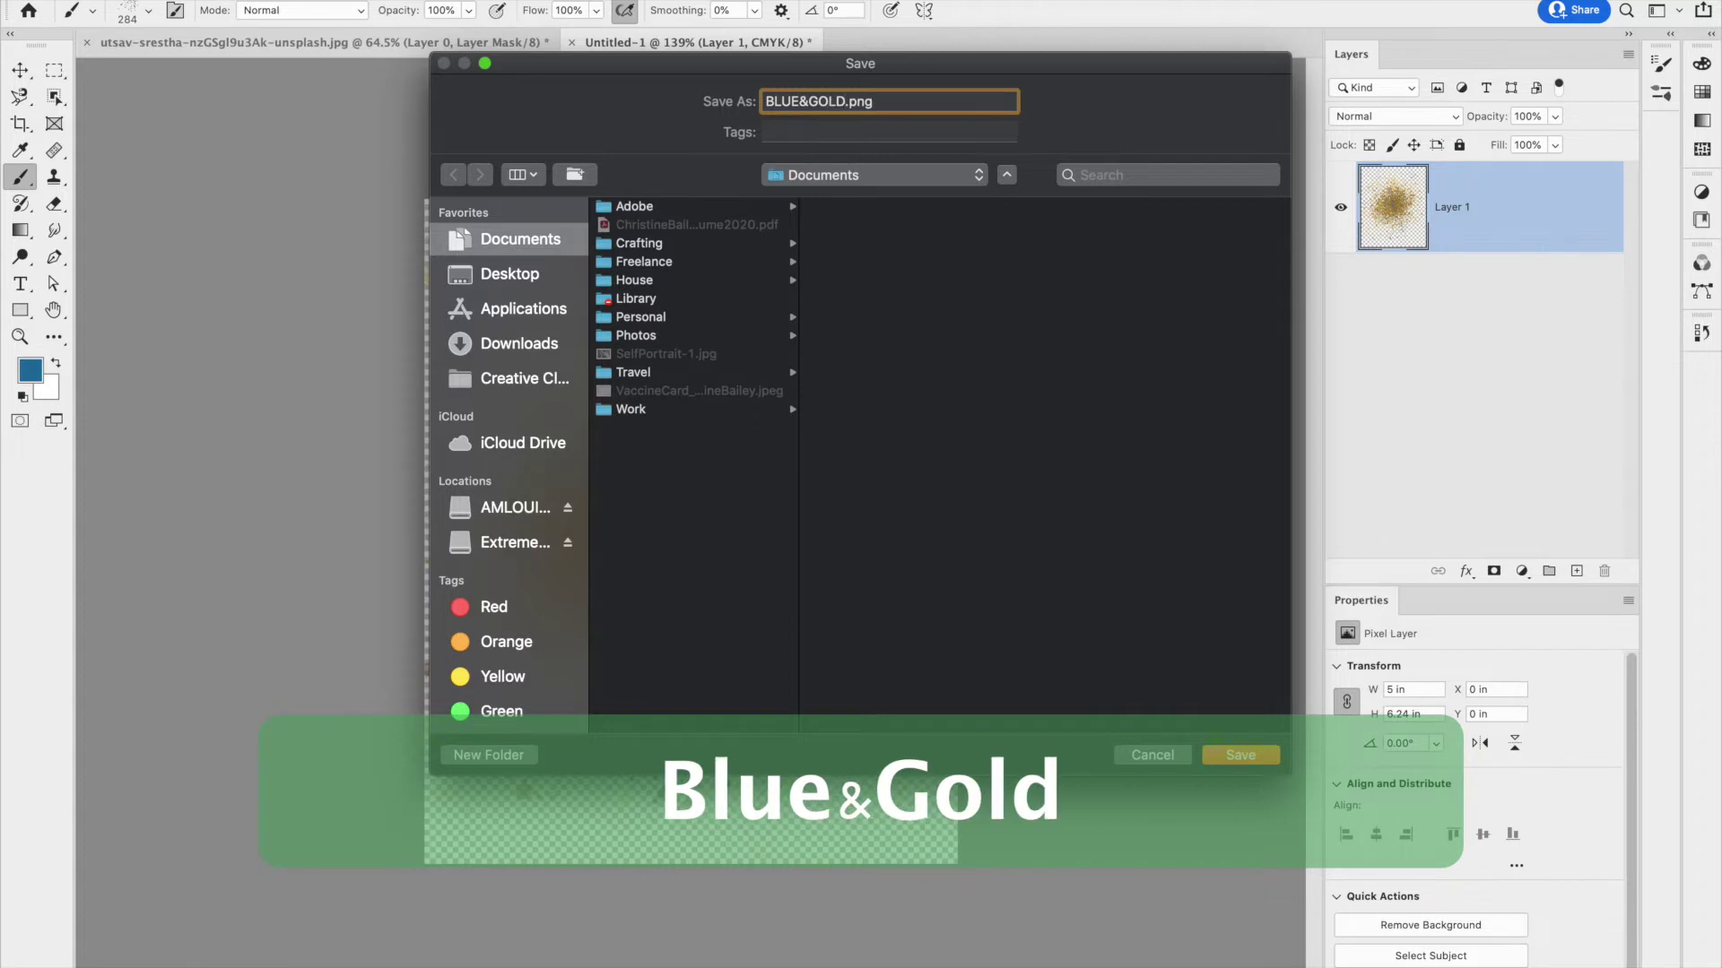
pyautogui.write('splatter')
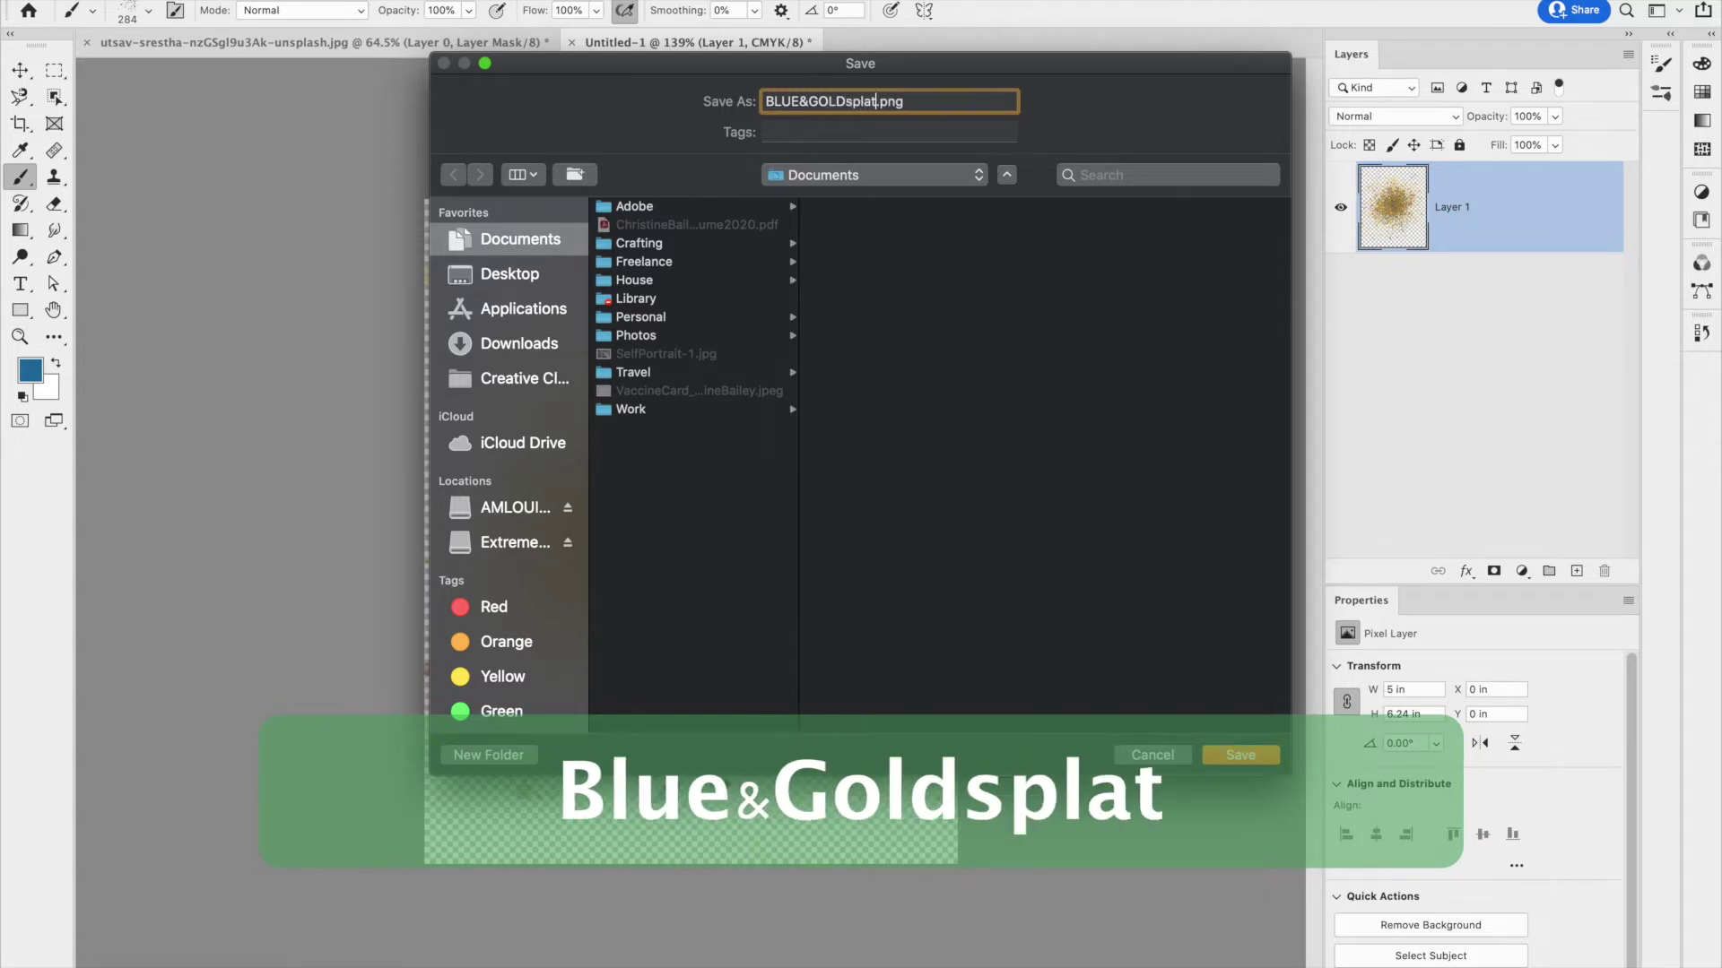
pyautogui.click(510, 275)
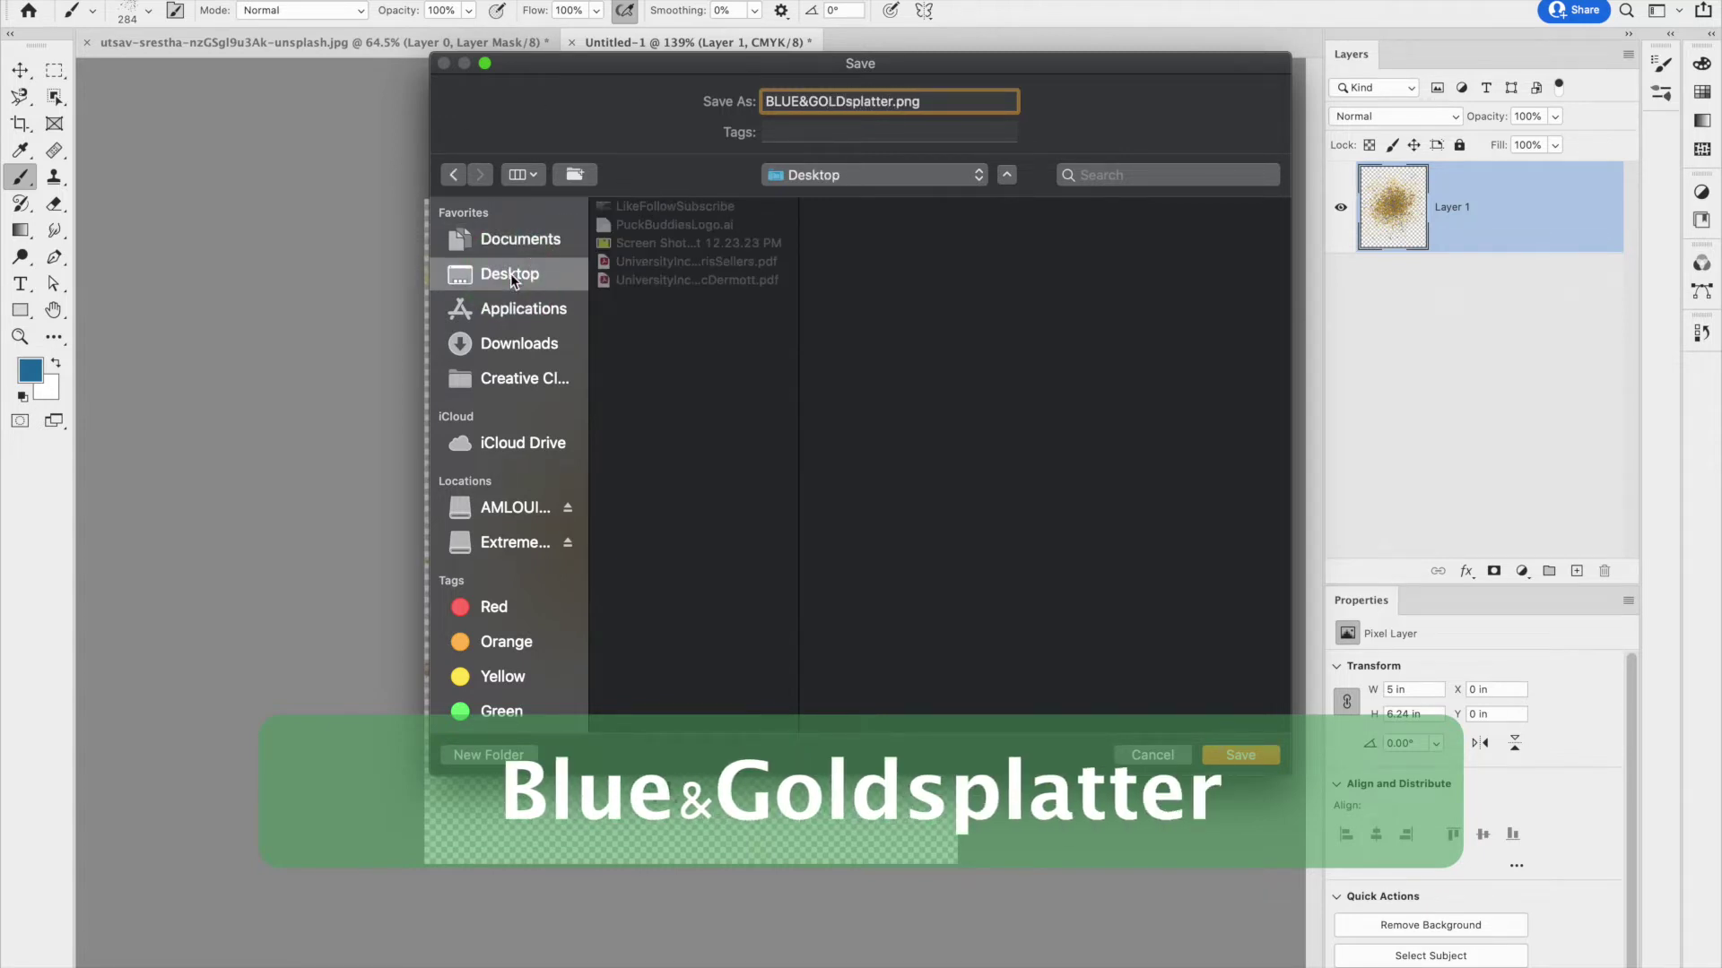
pyautogui.click(1241, 756)
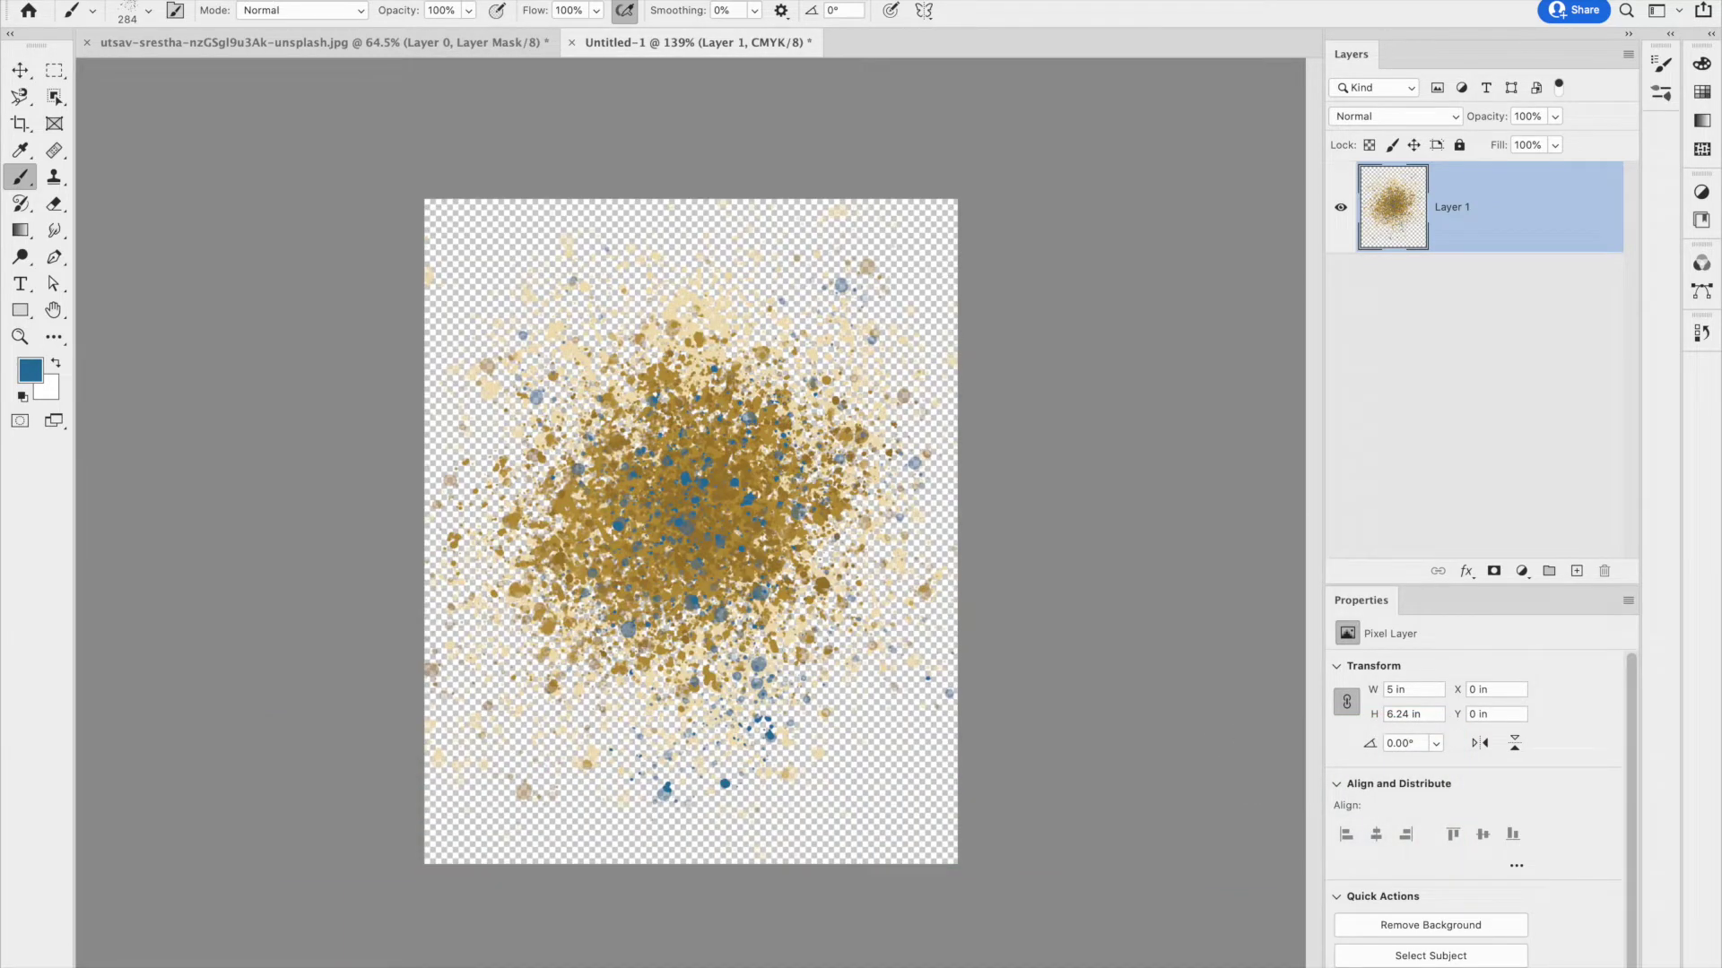
# Open the Export As settings for the PNG, then turn Transparency off and back on
pyautogui.click(162, 1)
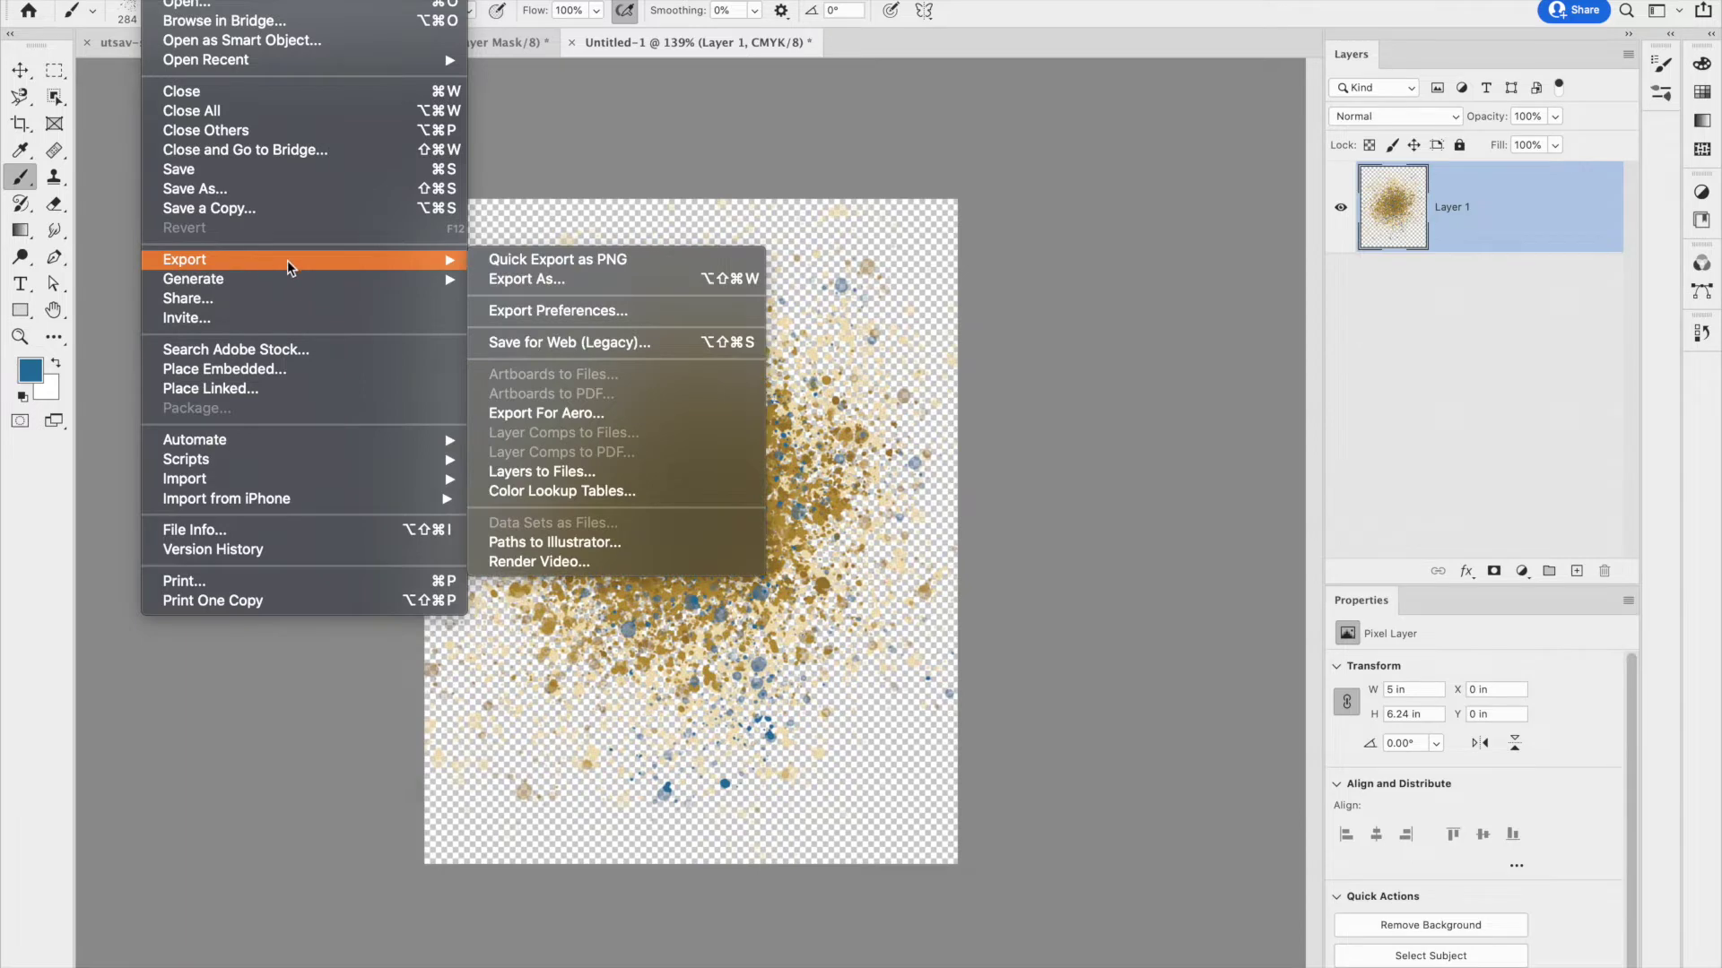
pyautogui.click(564, 282)
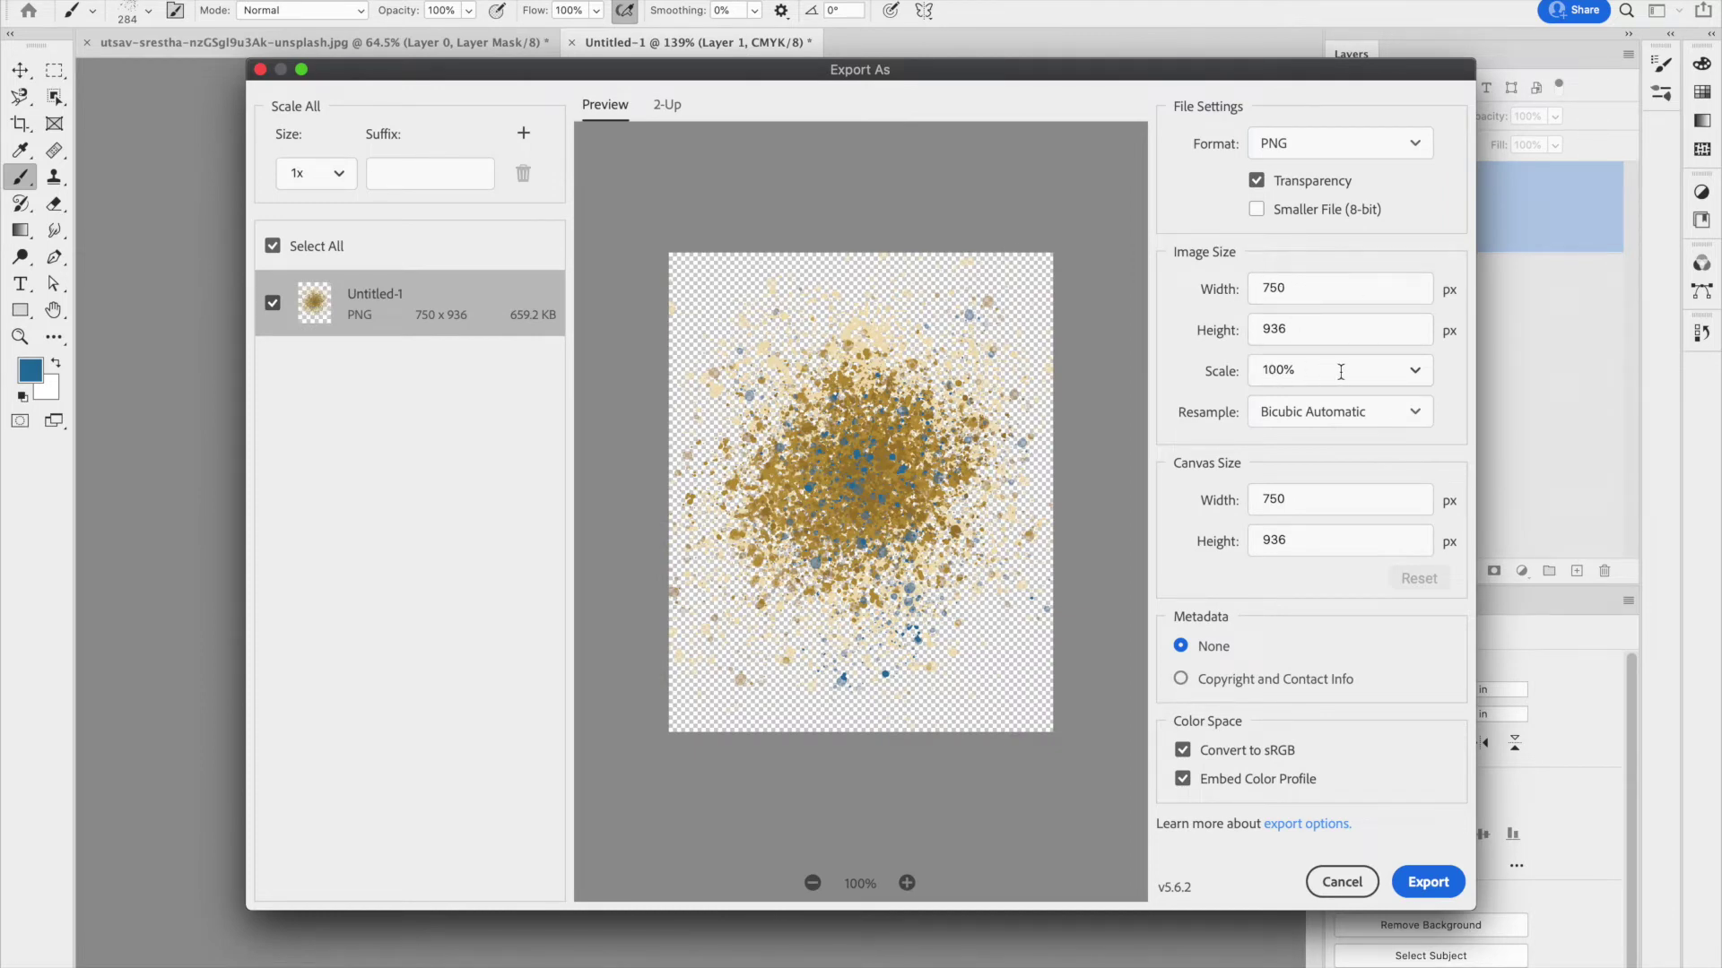
pyautogui.click(1259, 183)
pyautogui.click(1256, 182)
pyautogui.click(1257, 182)
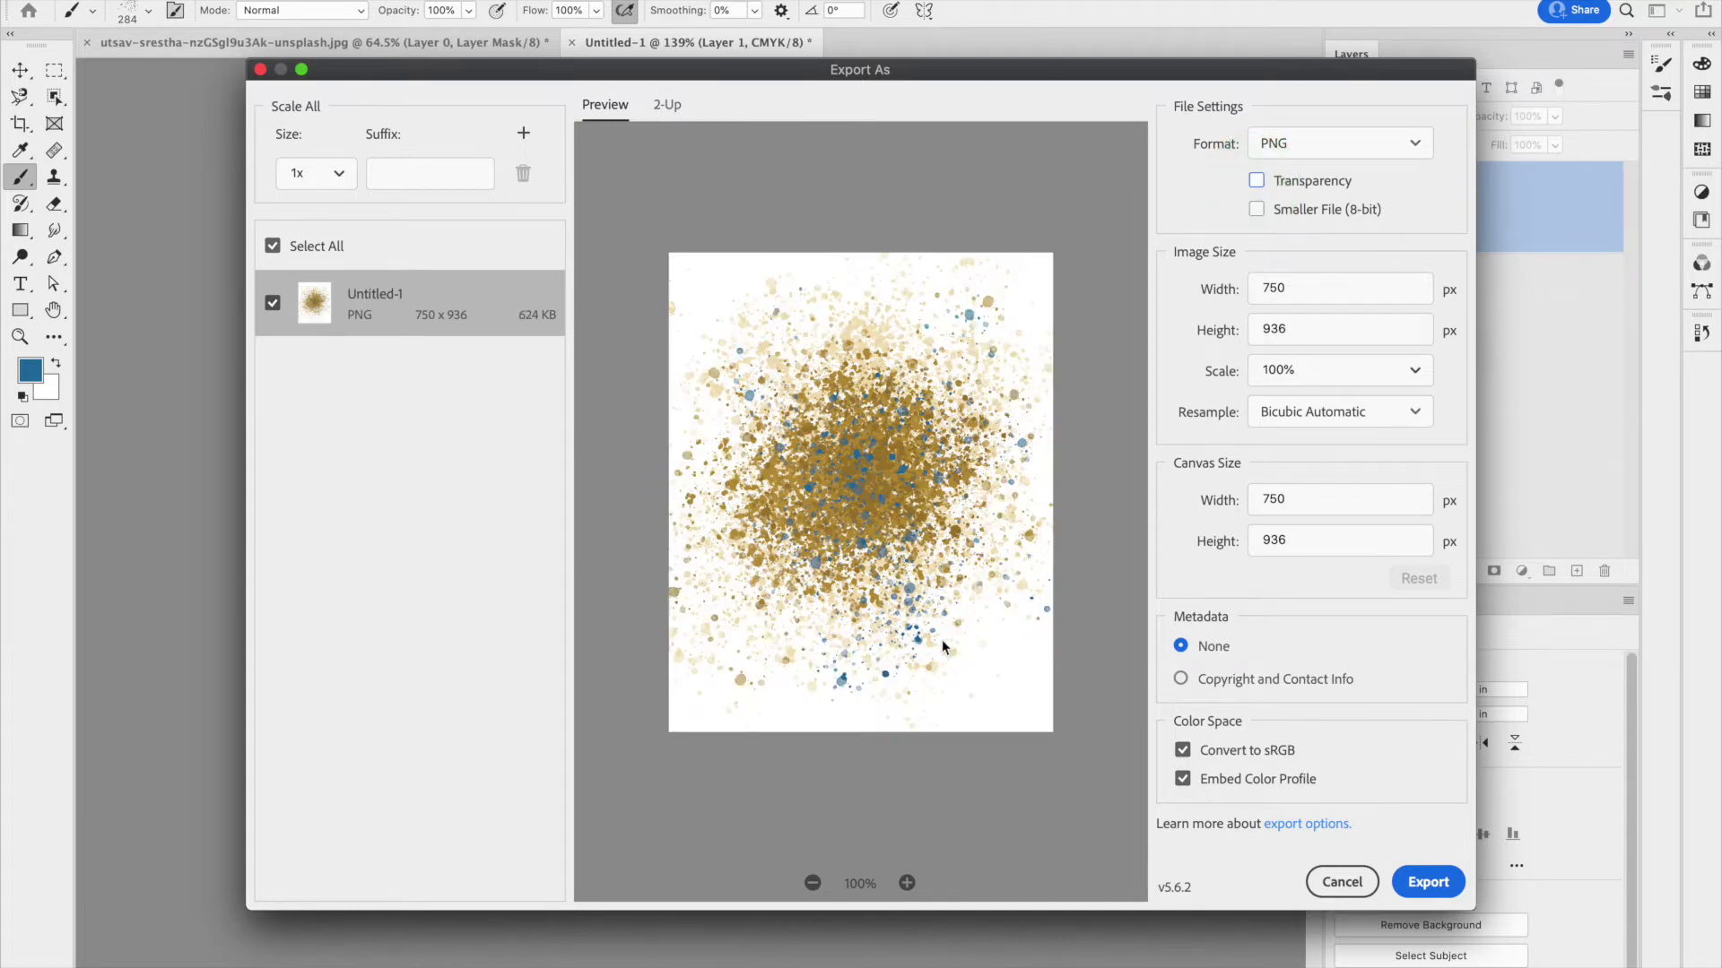
pyautogui.click(1258, 182)
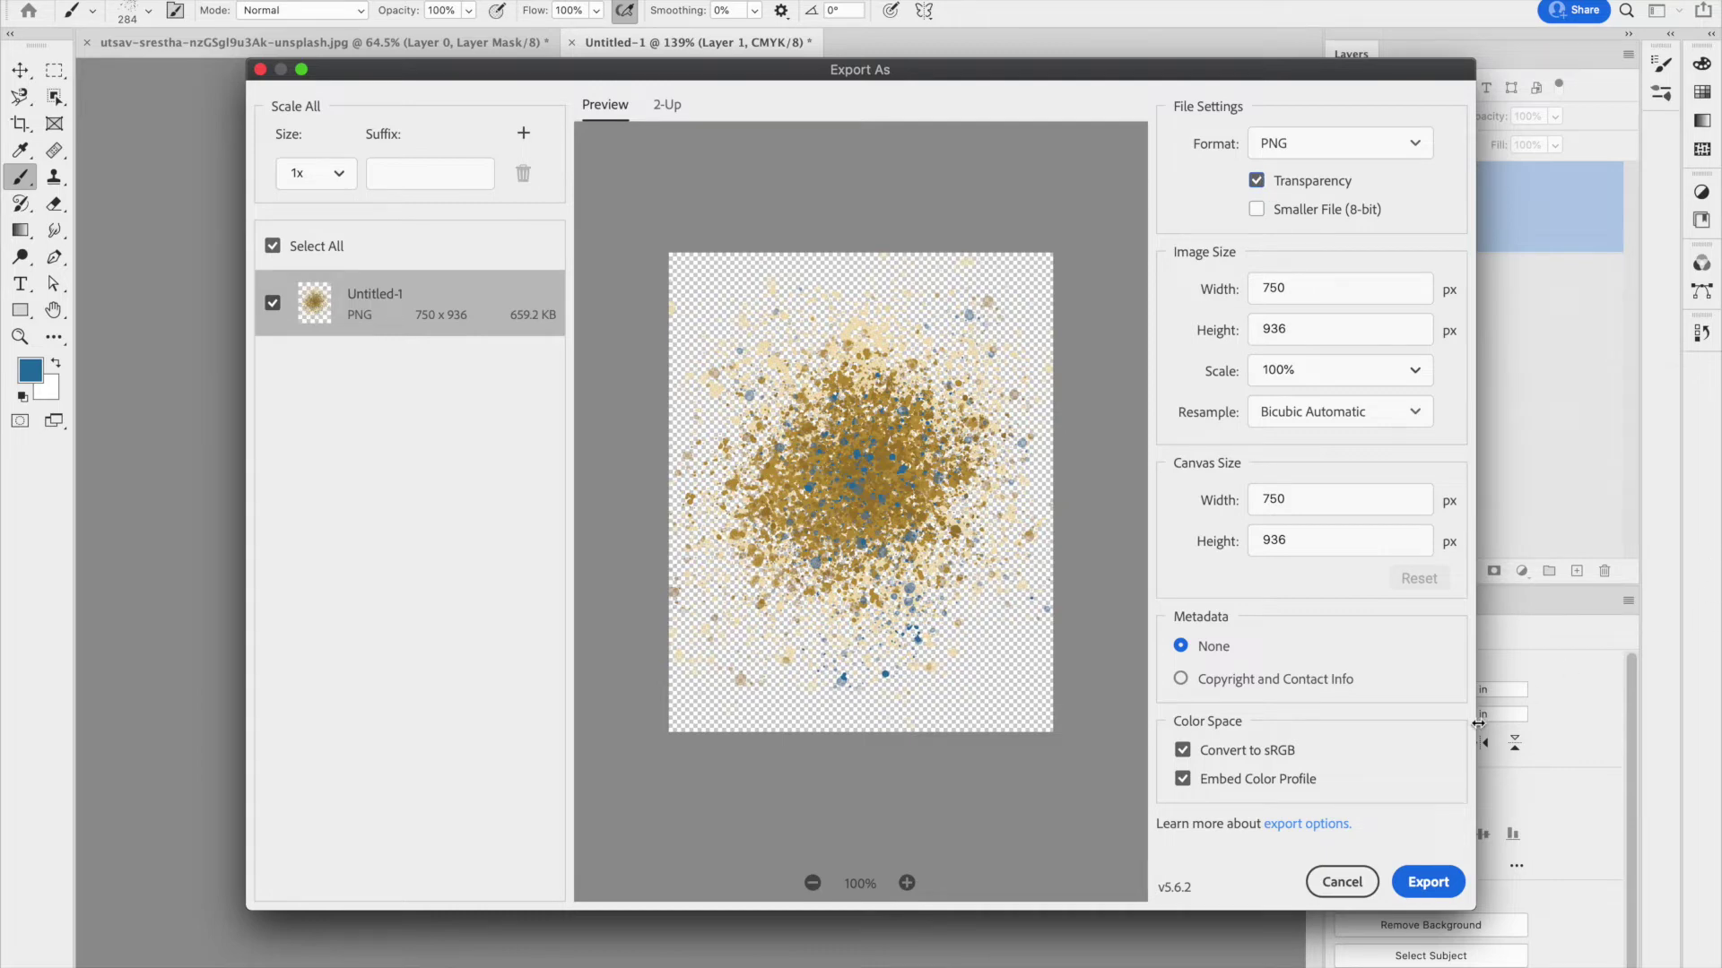
# Export the transparent PNG to the Documents folder under the name Blue&YellowSplatter.png
pyautogui.click(1430, 883)
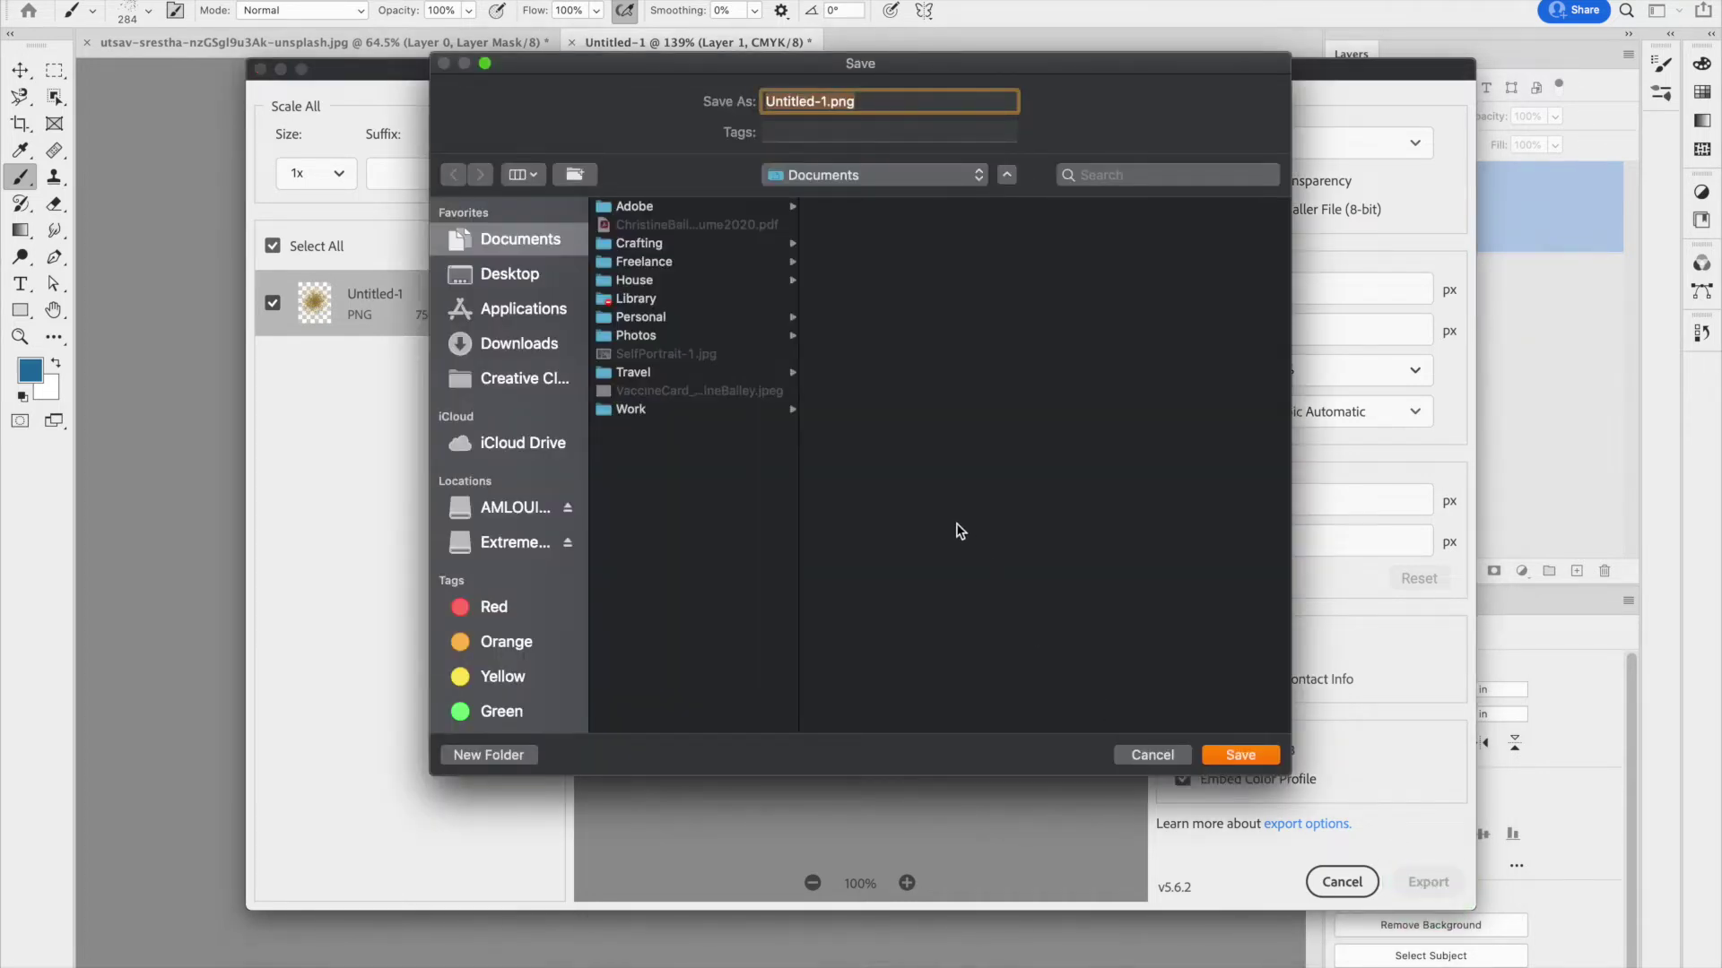
pyautogui.press('Left')
pyautogui.press('Left')
pyautogui.press('Left')
pyautogui.press('Left')
pyautogui.press('BackSpace')
pyautogui.press('BackSpace')
pyautogui.press('BackSpace')
pyautogui.press('BackSpace')
pyautogui.press('BackSpace')
pyautogui.press('BackSpace')
pyautogui.press('BackSpace')
pyautogui.press('BackSpace')
pyautogui.press('BackSpace')
pyautogui.press('BackSpace')
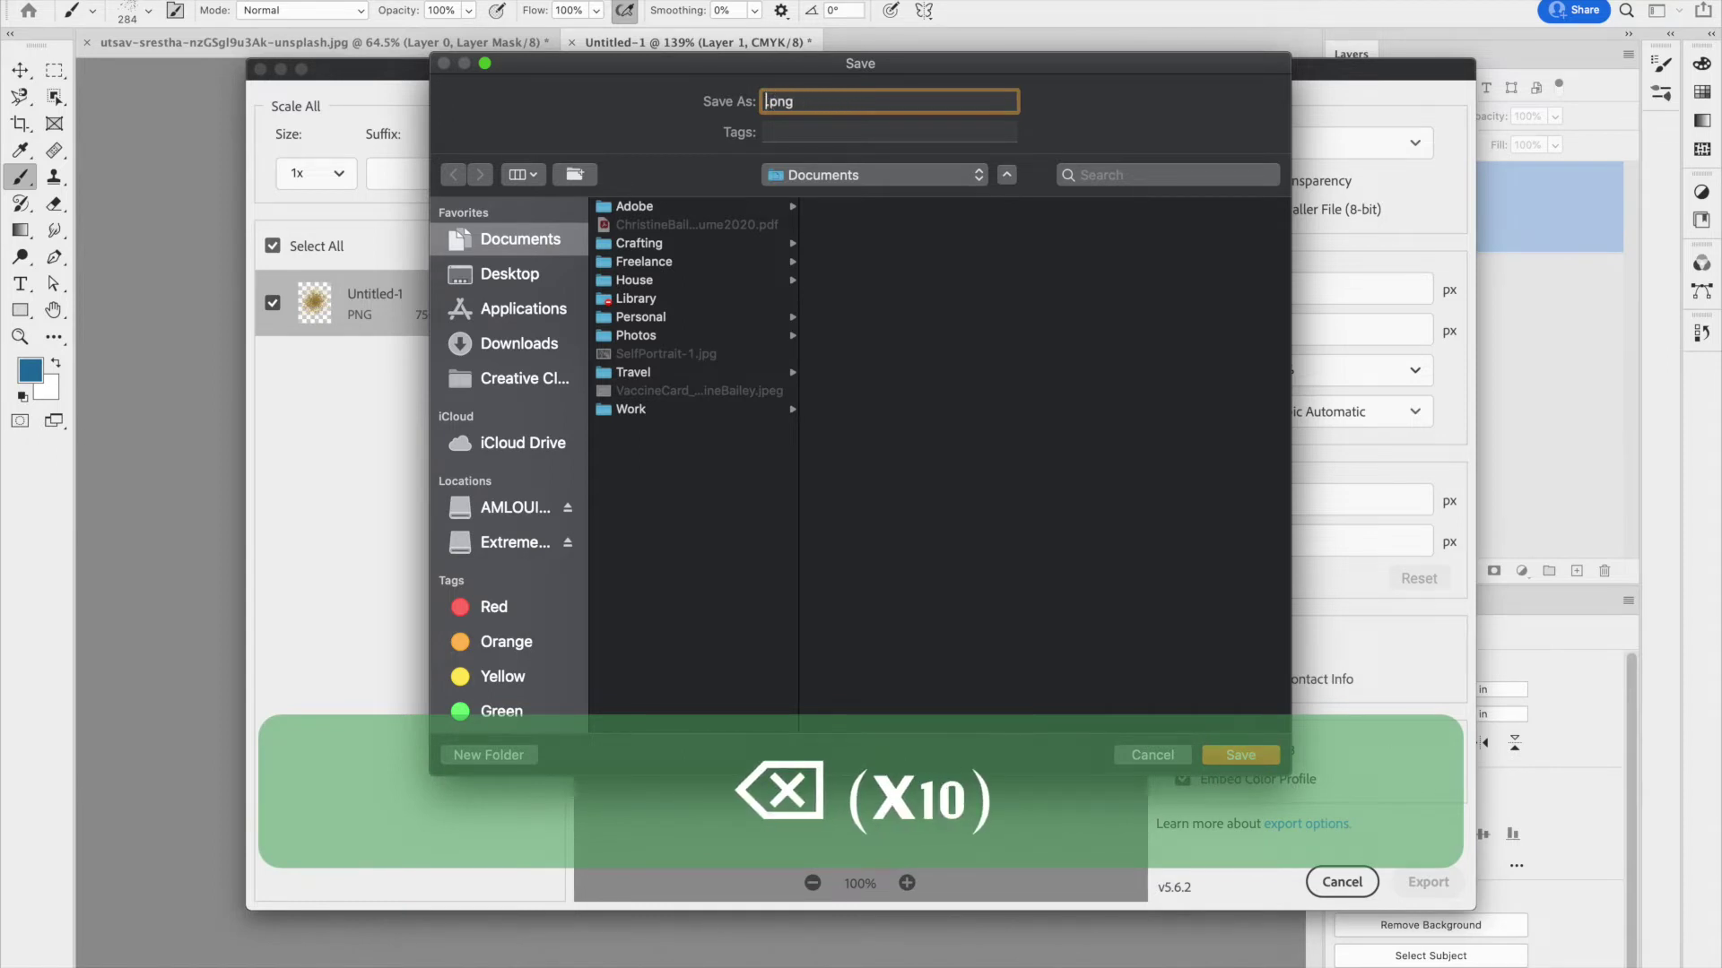
pyautogui.write('Blue')
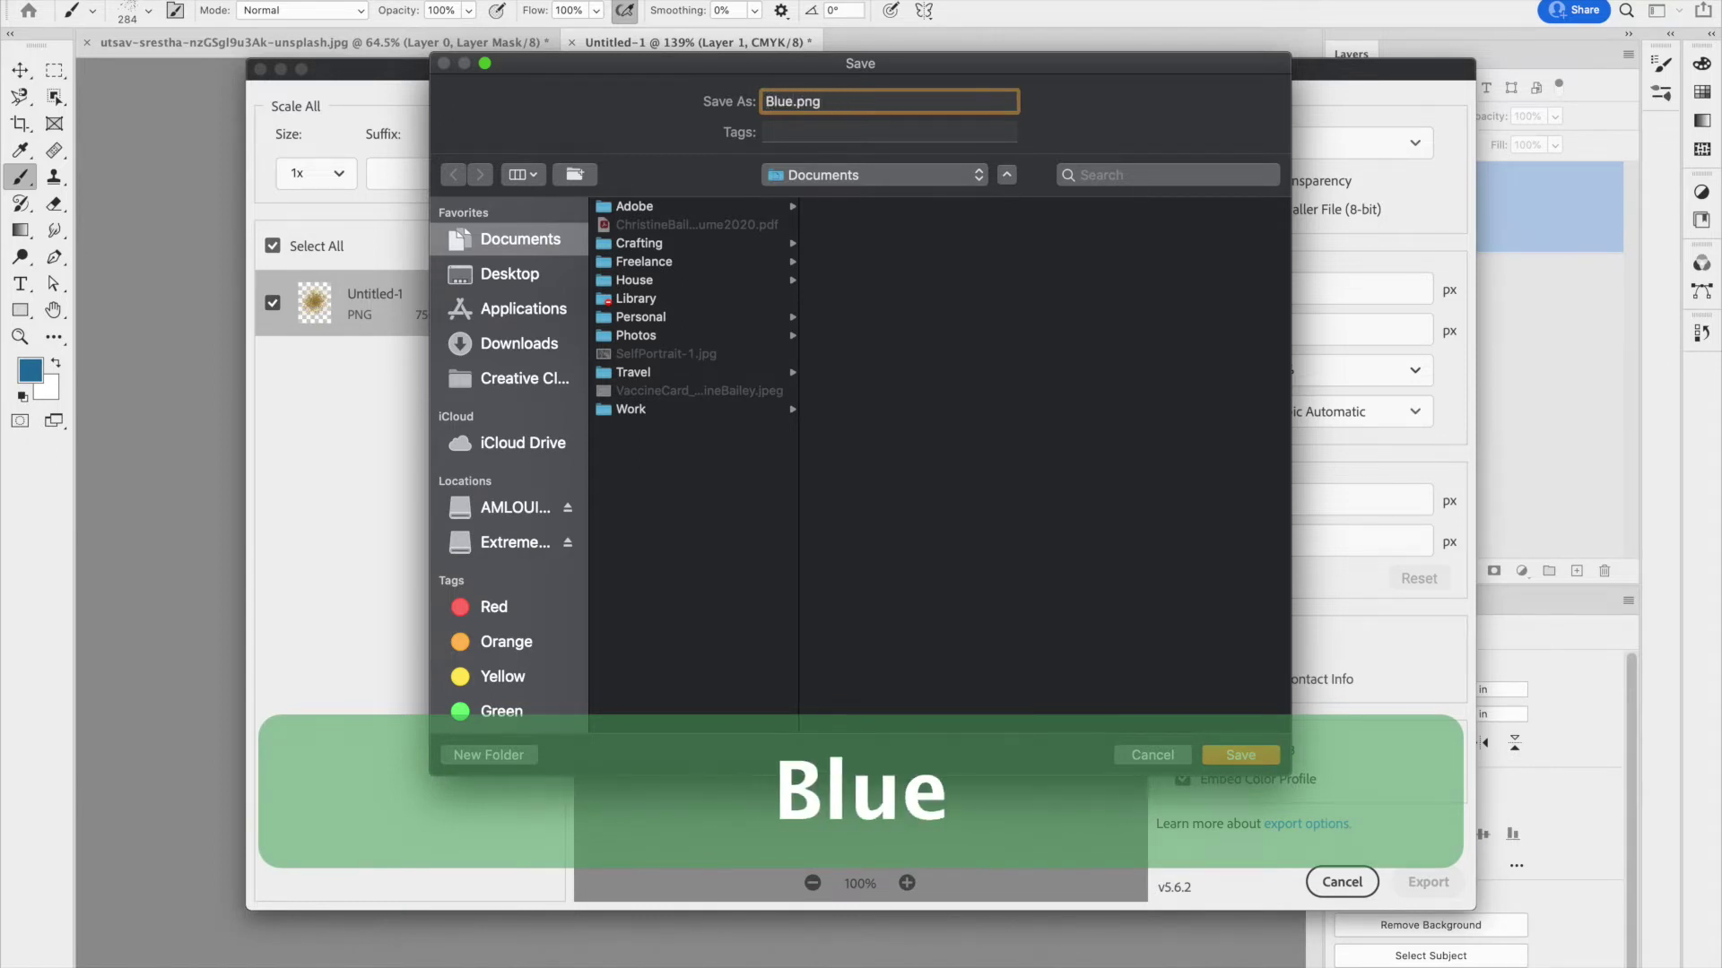
pyautogui.write('&Yel')
pyautogui.press('BackSpace')
pyautogui.write('ellow')
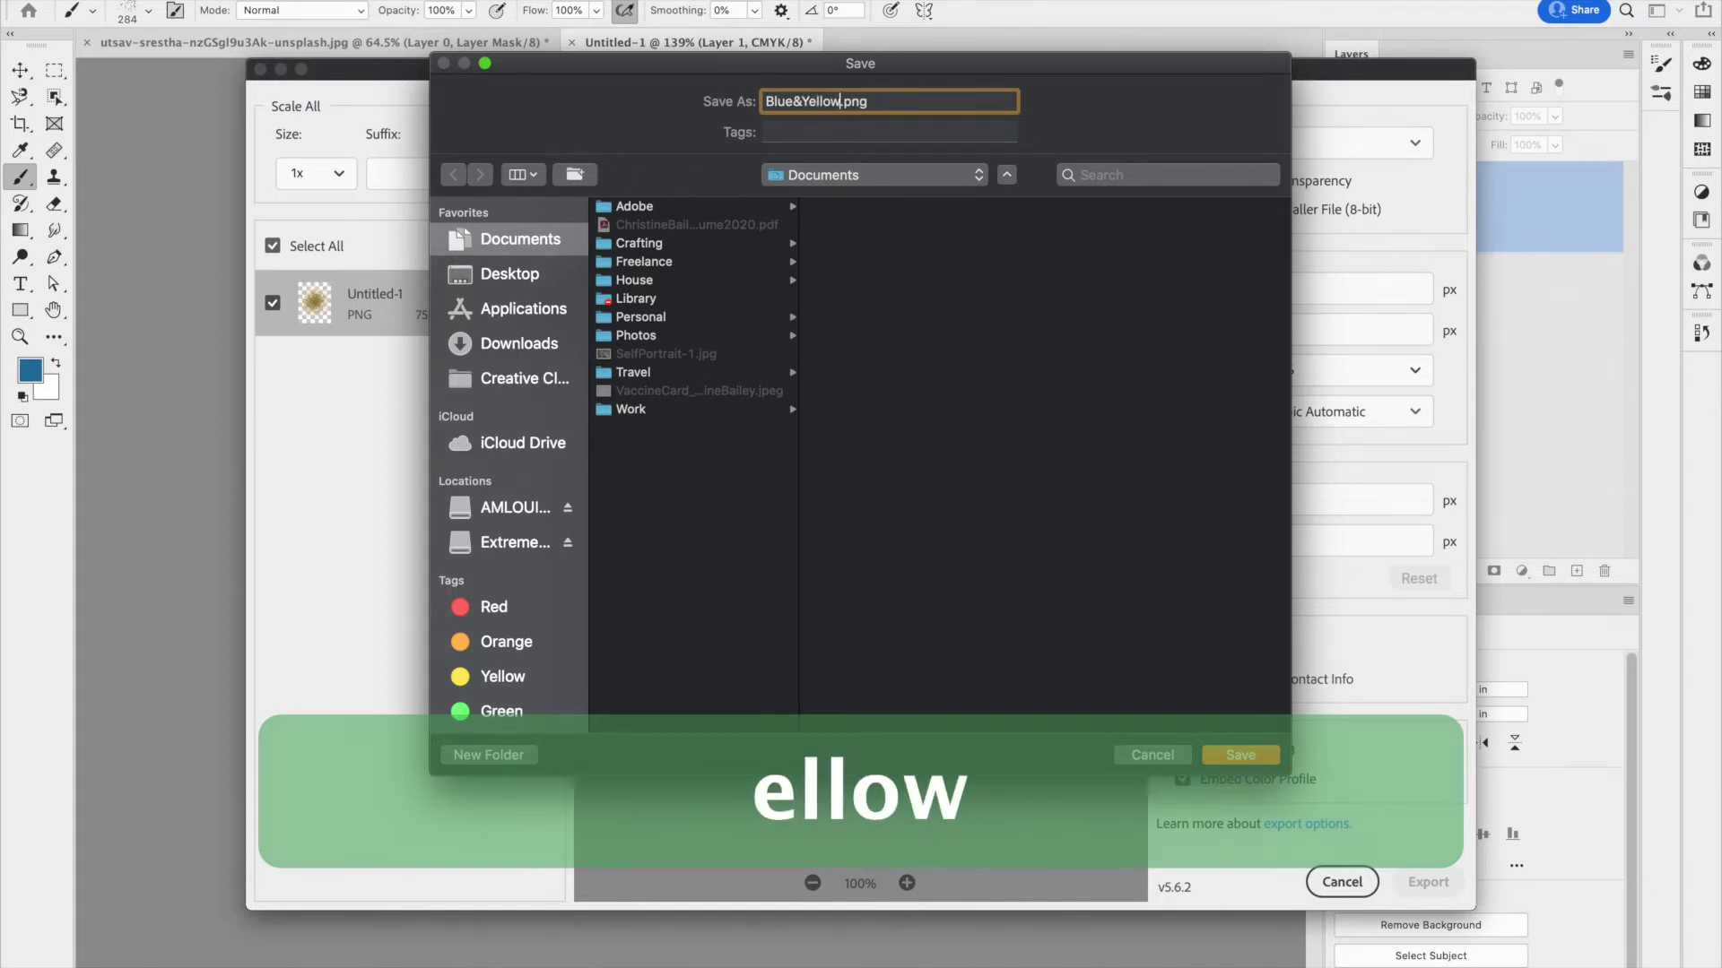
pyautogui.write('Spla')
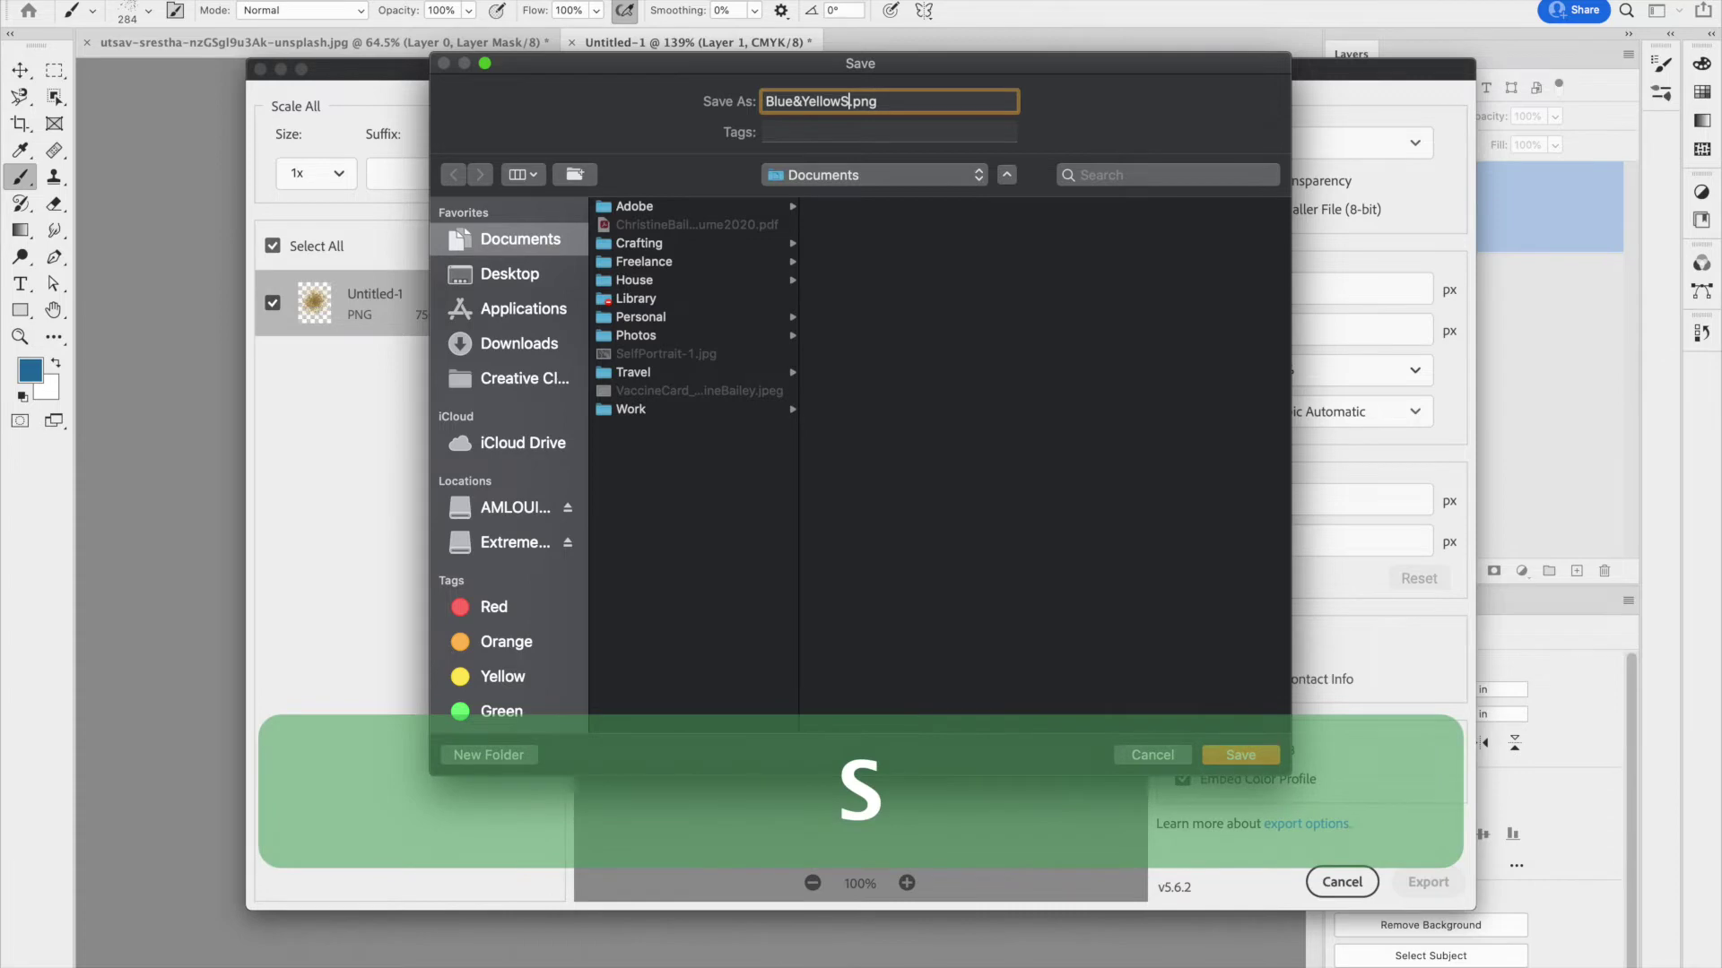
pyautogui.write('tter')
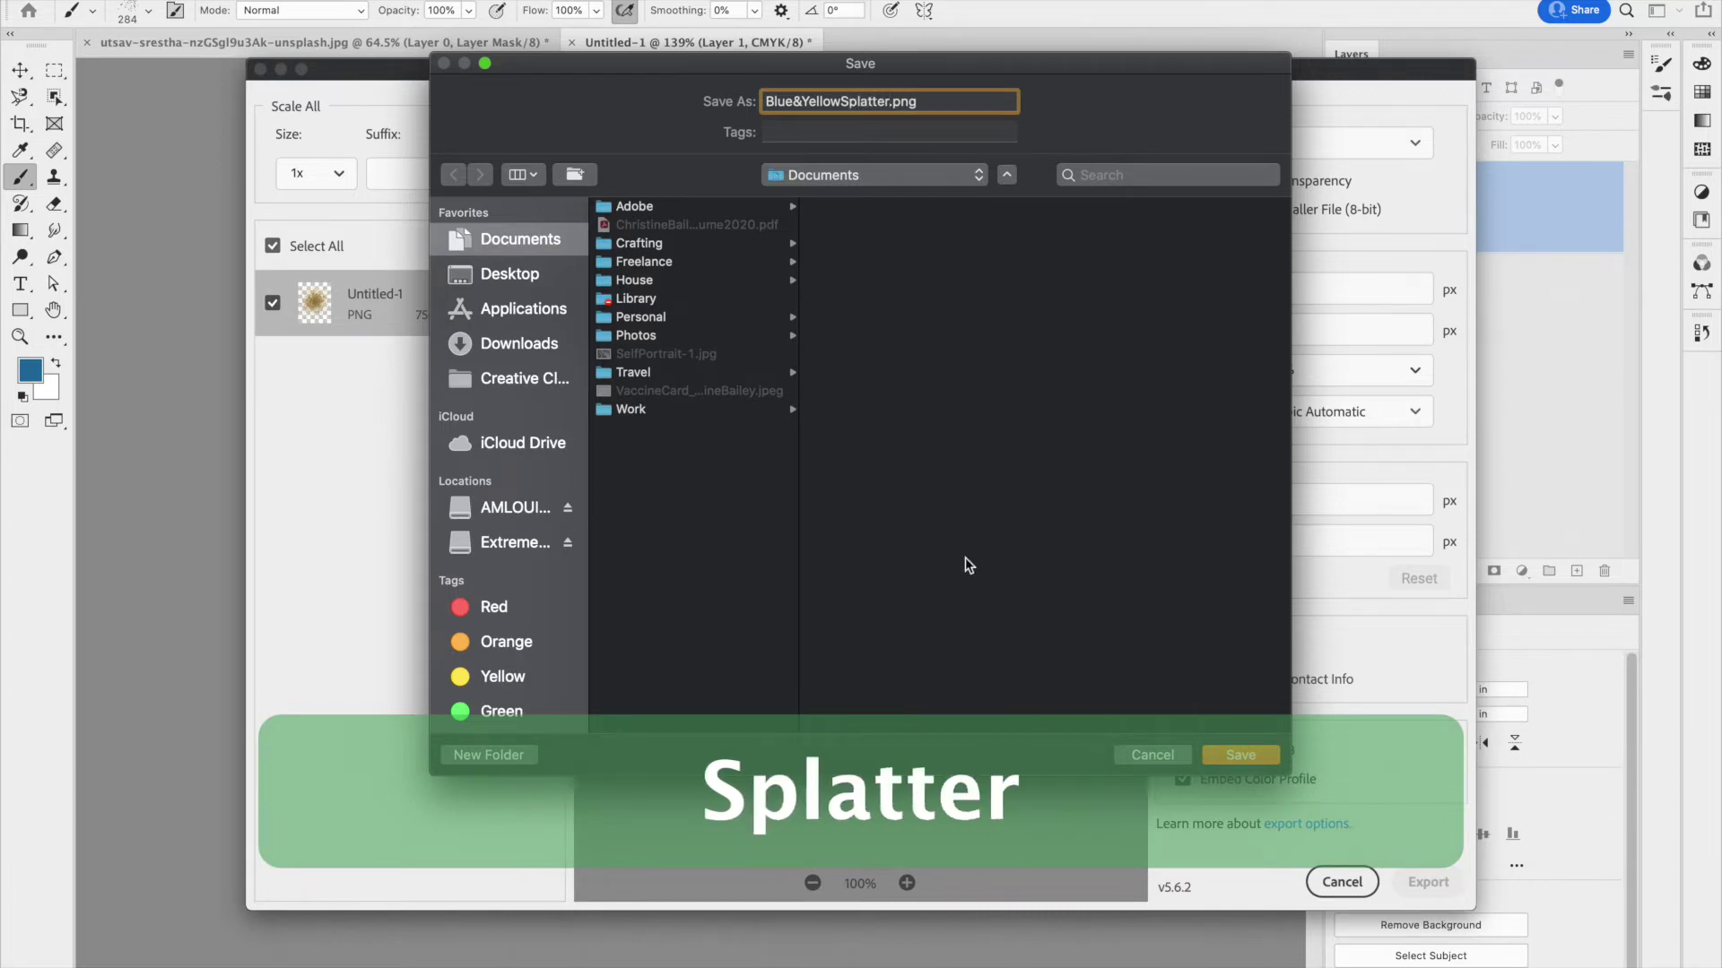
pyautogui.click(1239, 756)
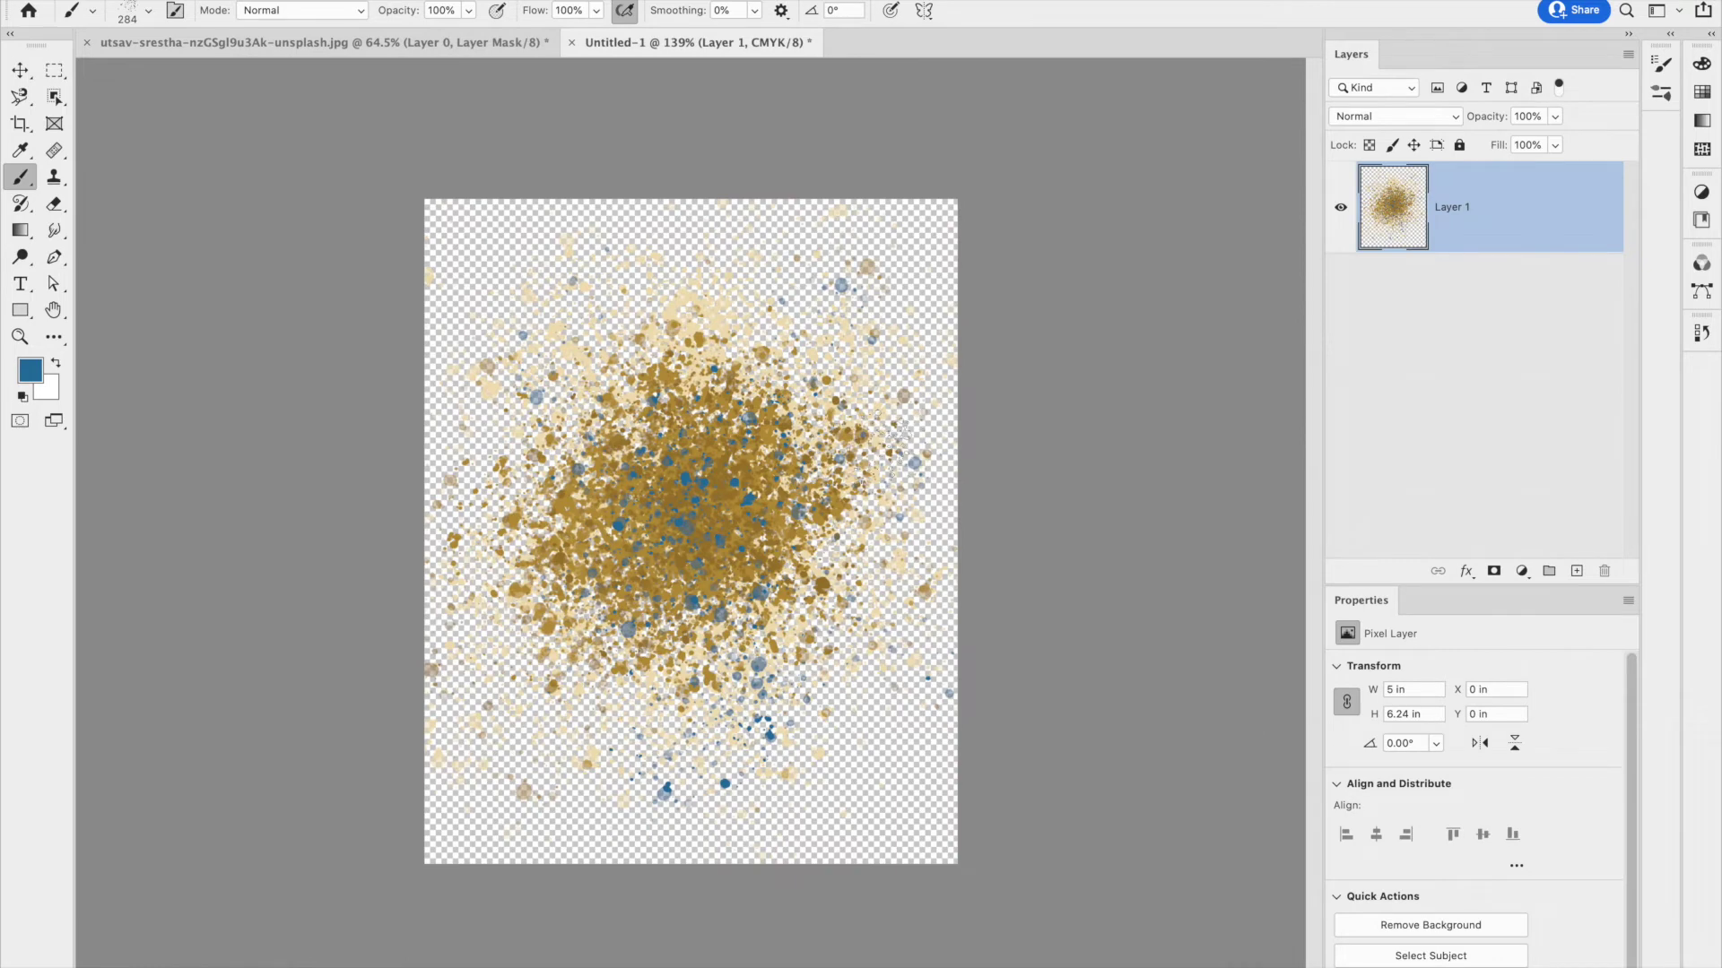
# Switch to the WordPress page editor and open the media library to replace the red wine-glass image
pyautogui.press('super+Tab')
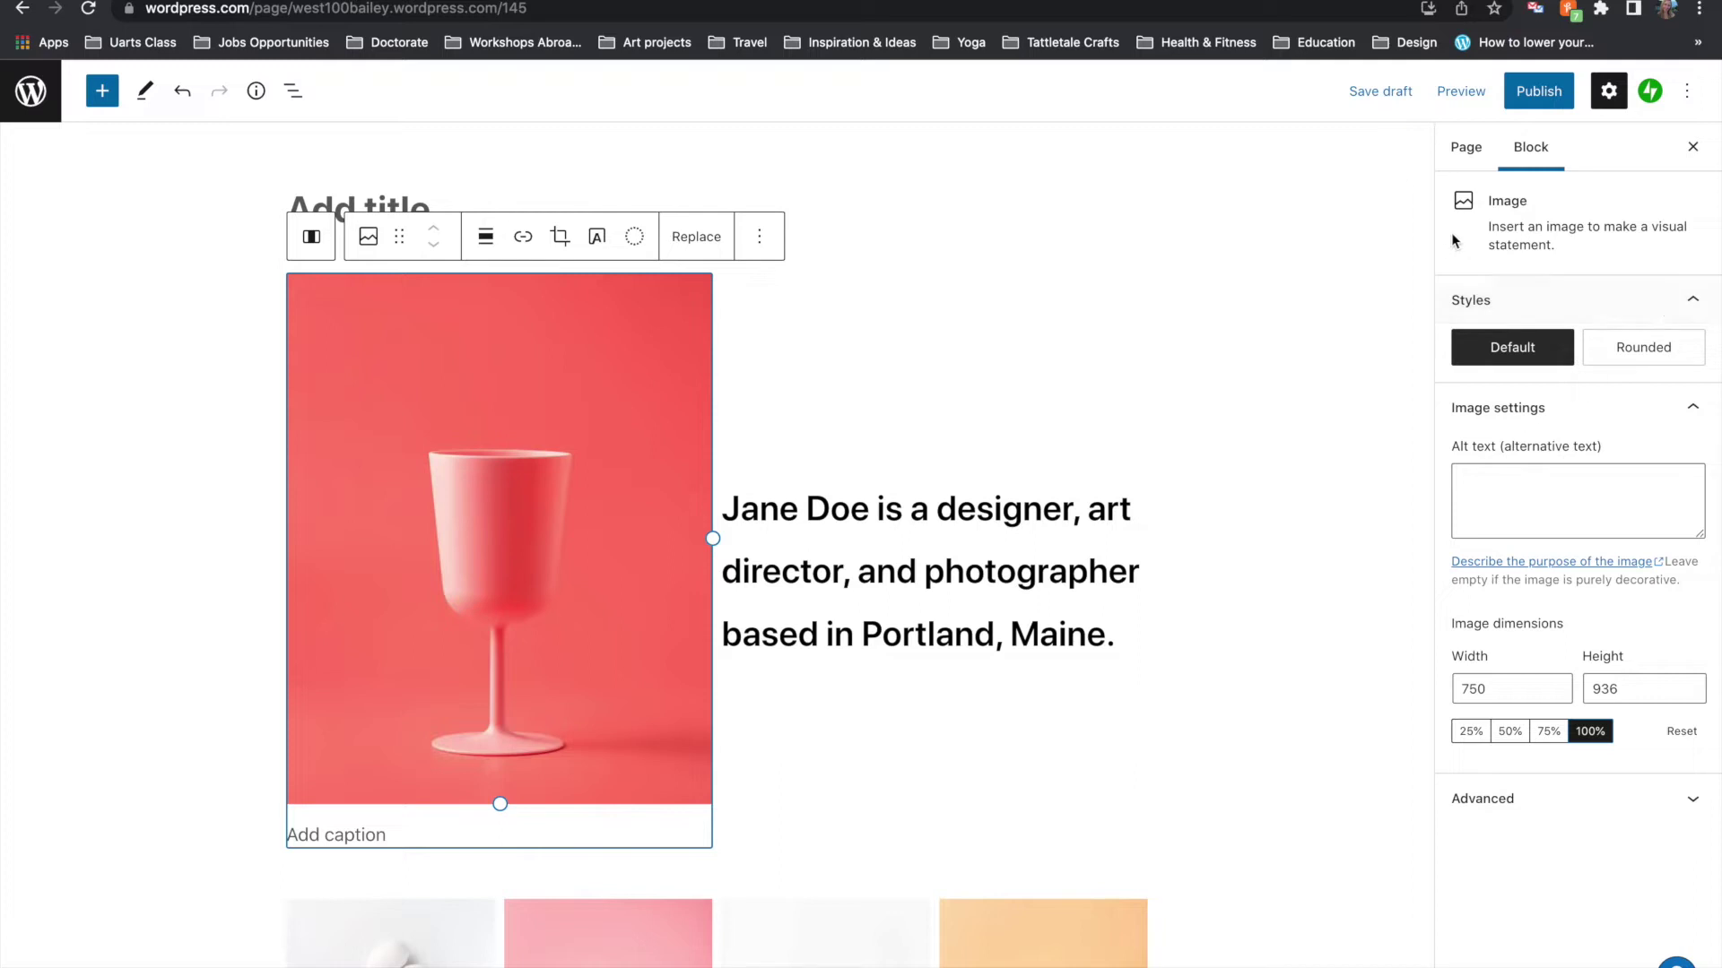
pyautogui.click(683, 237)
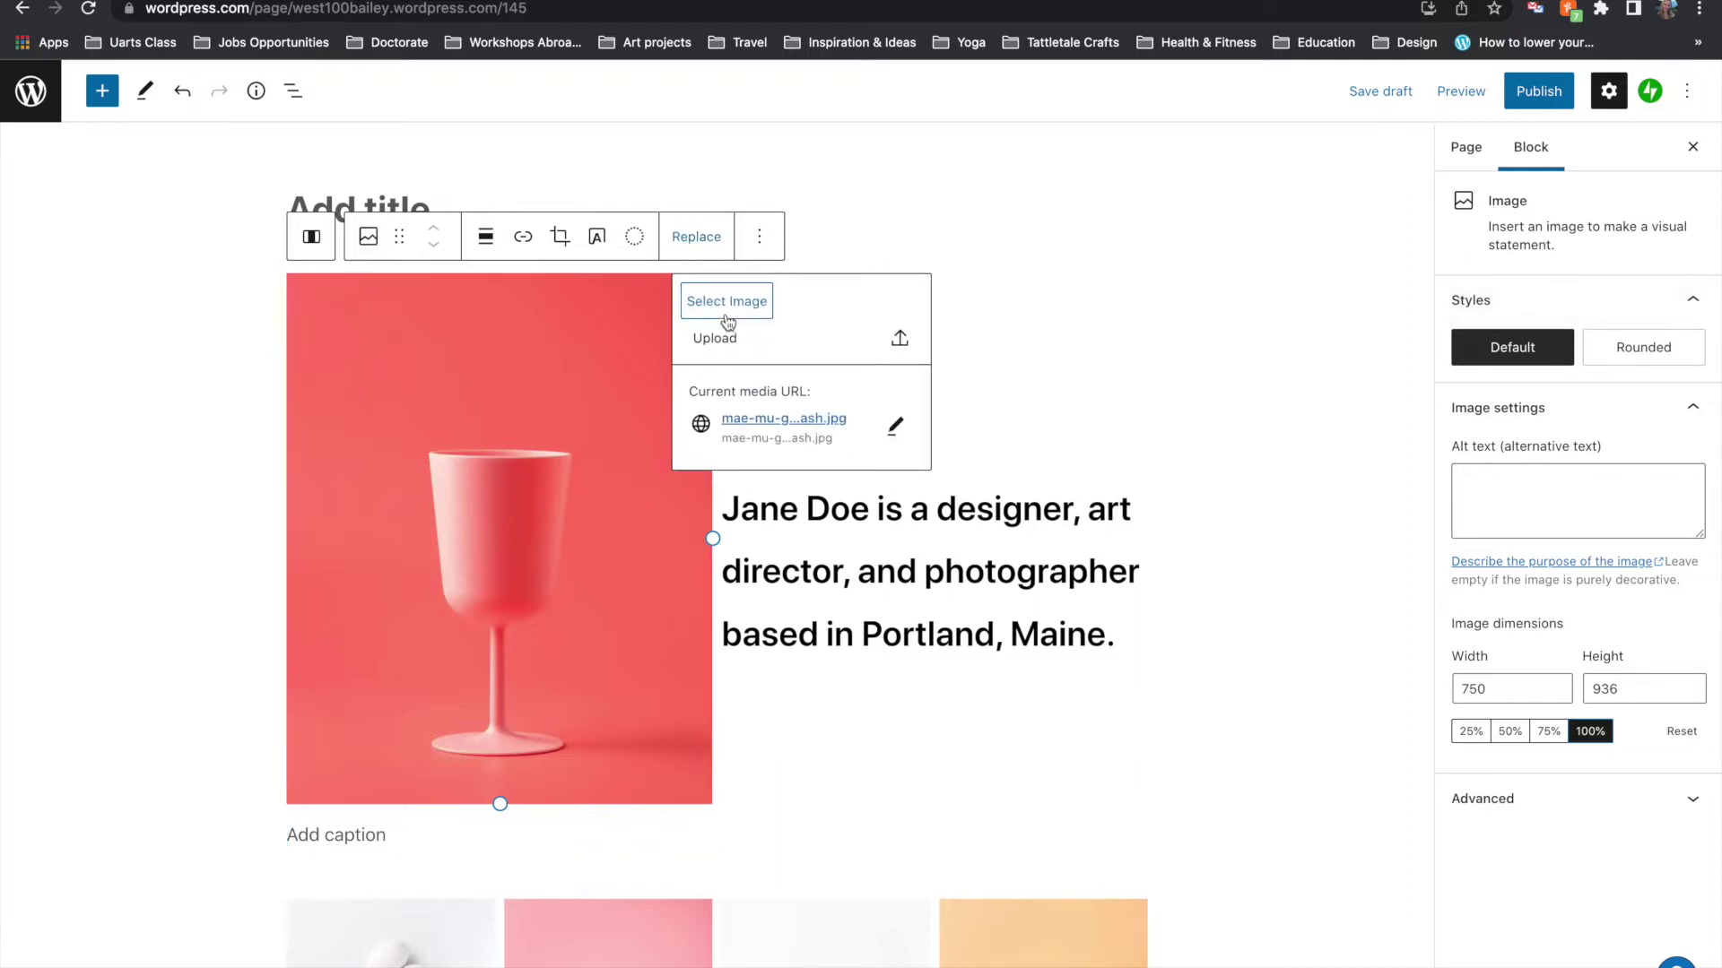
pyautogui.click(727, 305)
pyautogui.click(751, 367)
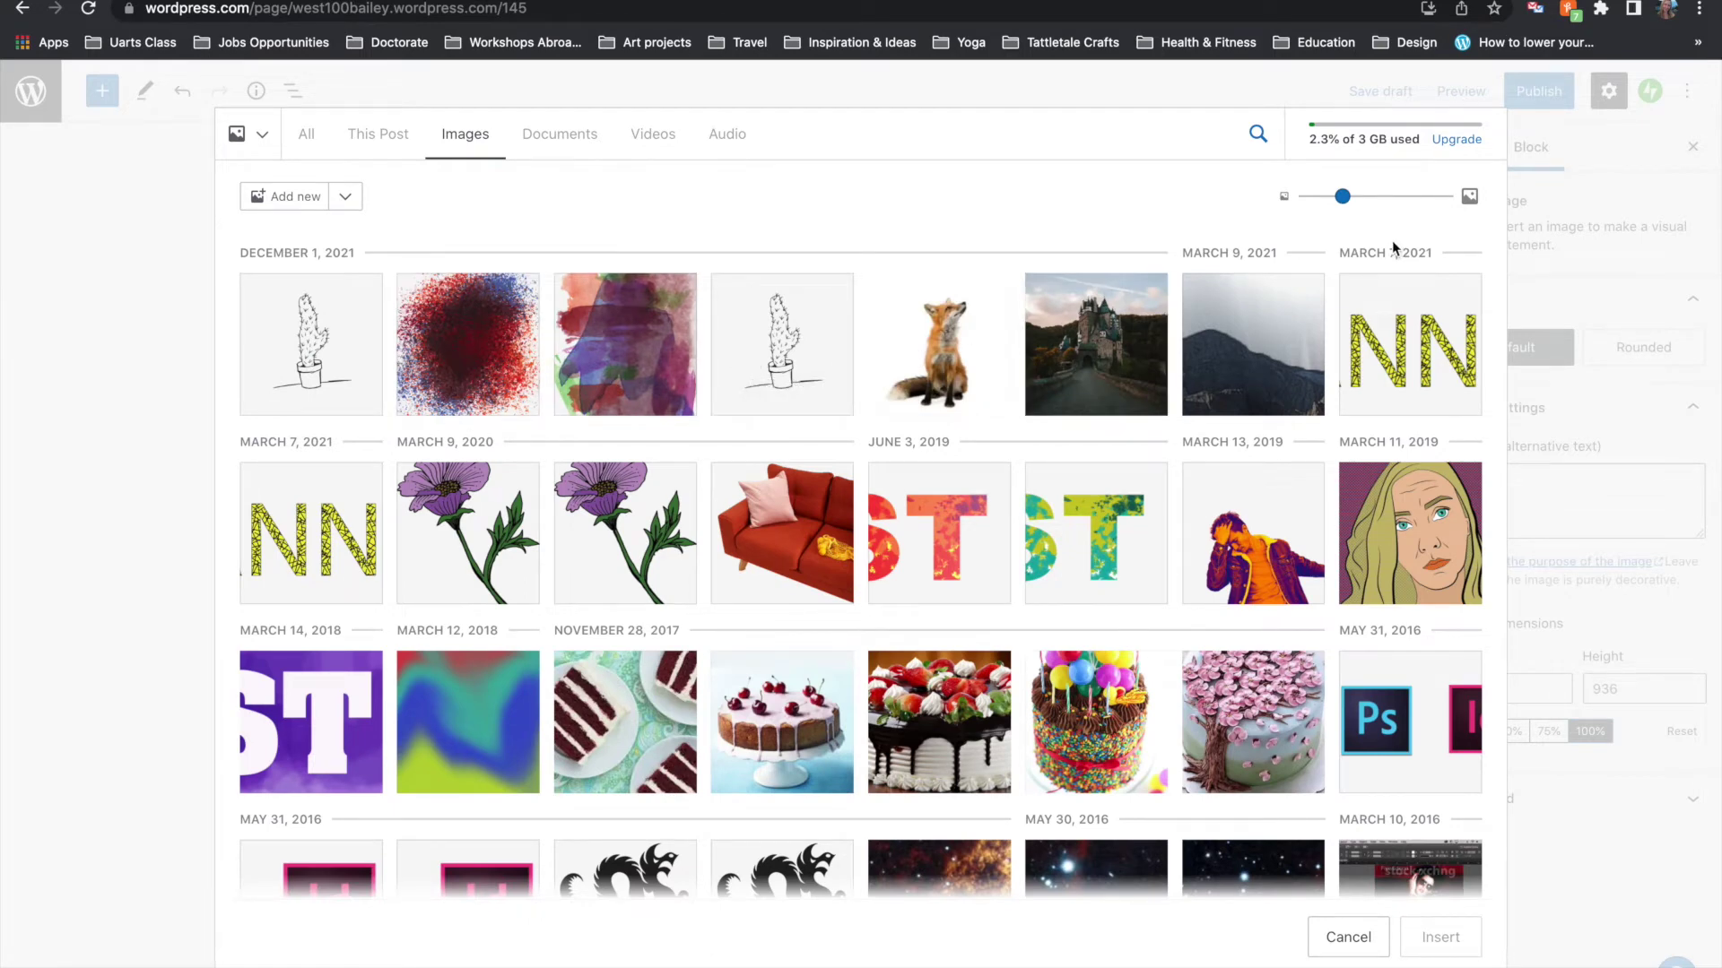
# Preview and upload BLUE&GOLDsplatter.png from the Desktop, and insert it in place of the wine-glass image
pyautogui.click(277, 197)
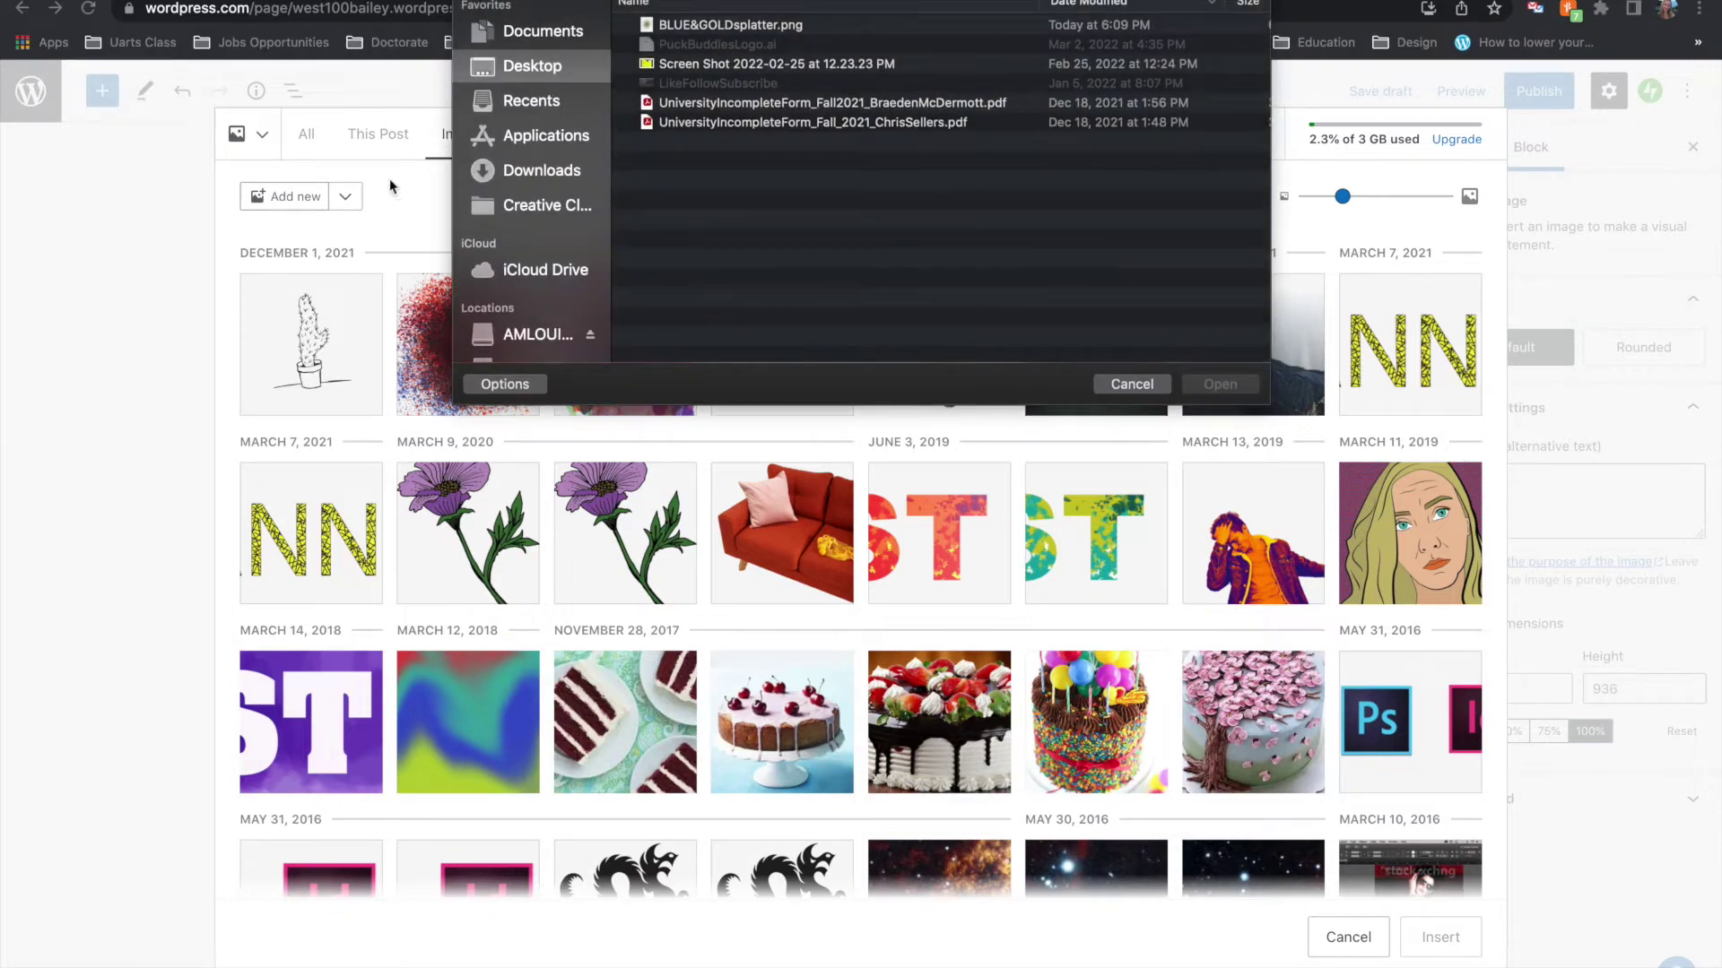
pyautogui.click(715, 27)
pyautogui.press('space')
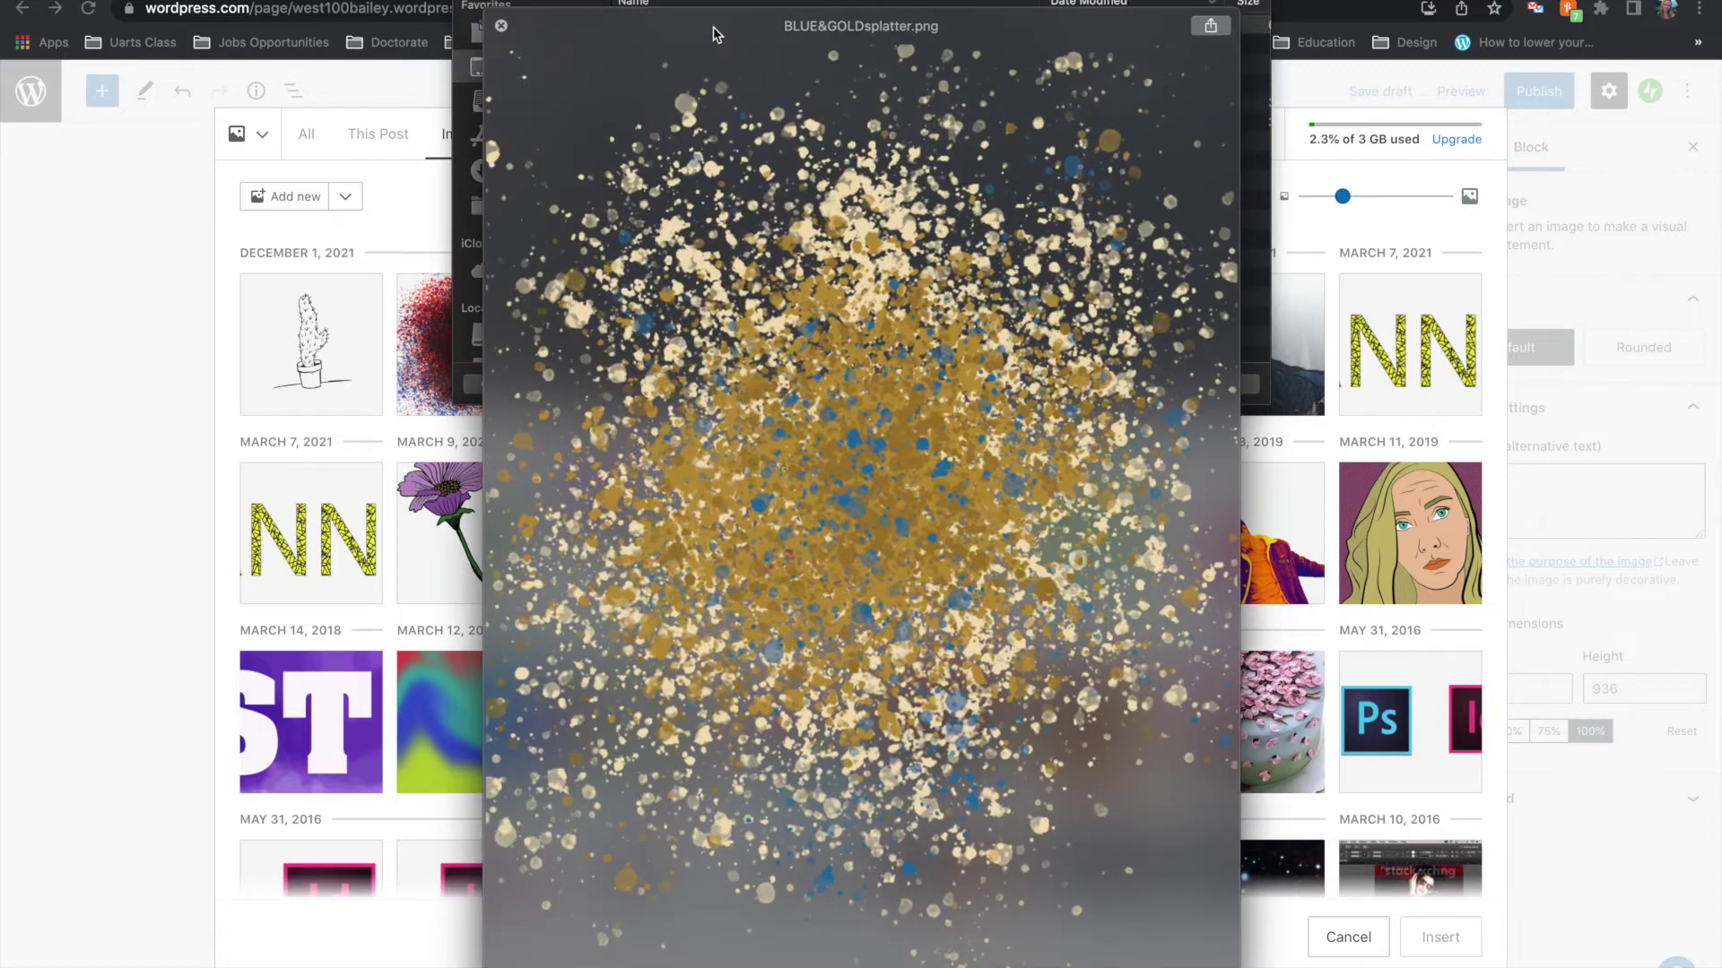
pyautogui.press('space')
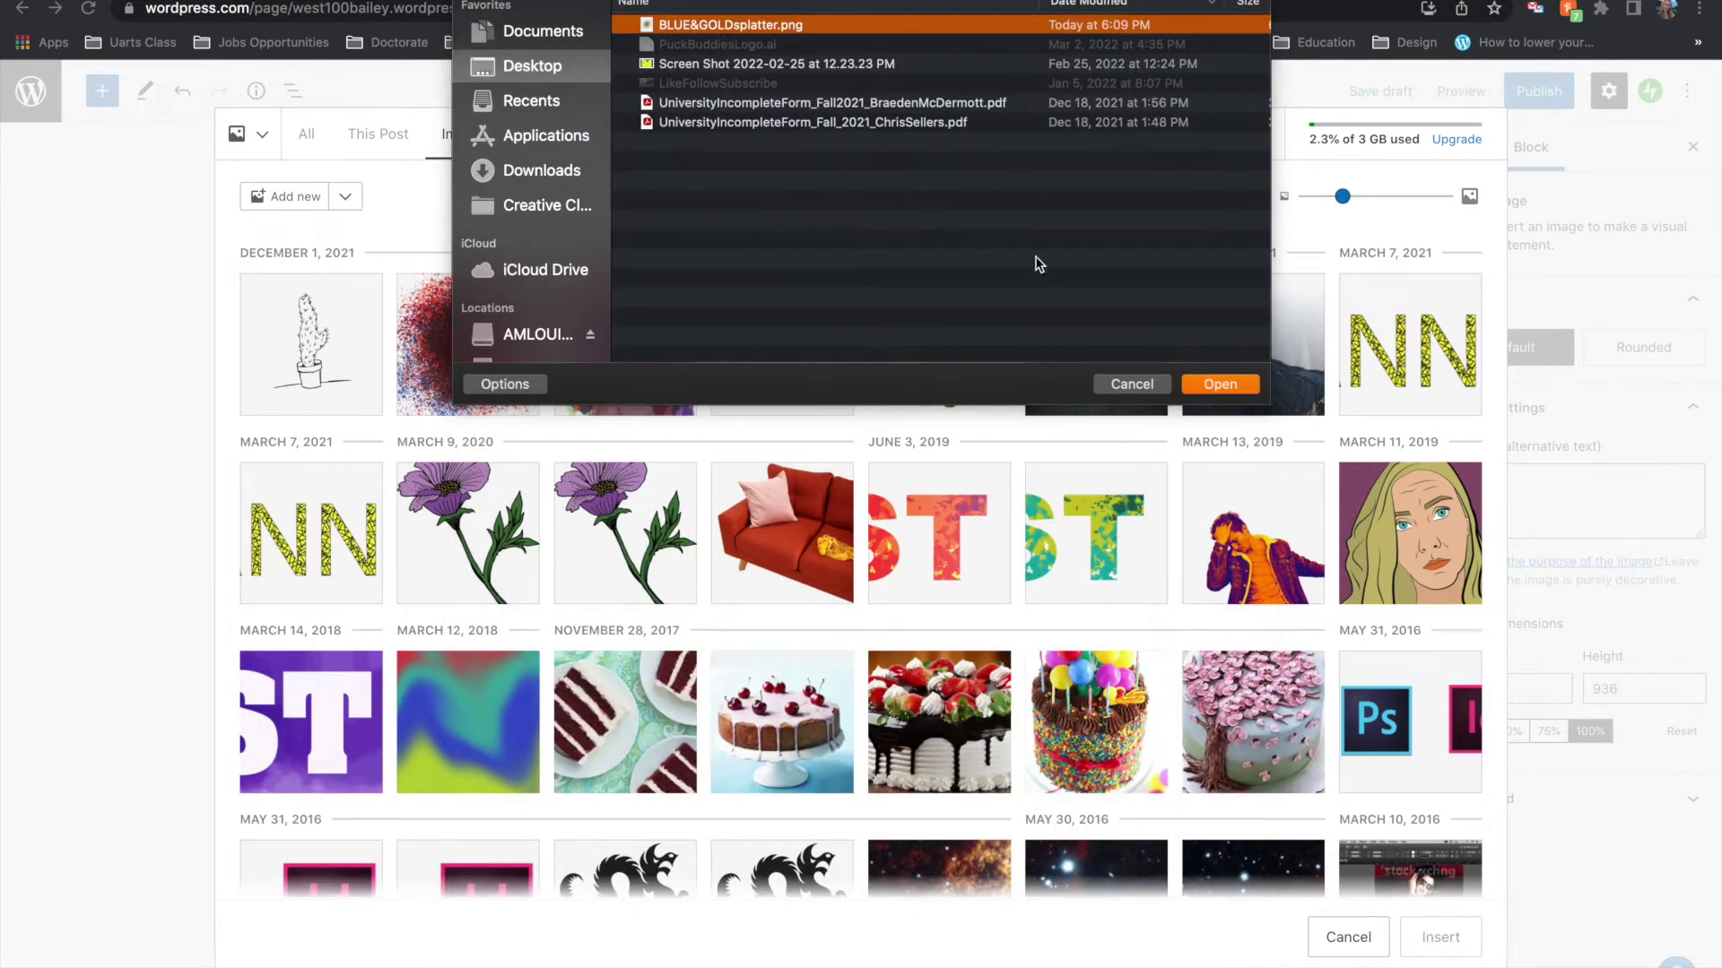
pyautogui.click(1215, 383)
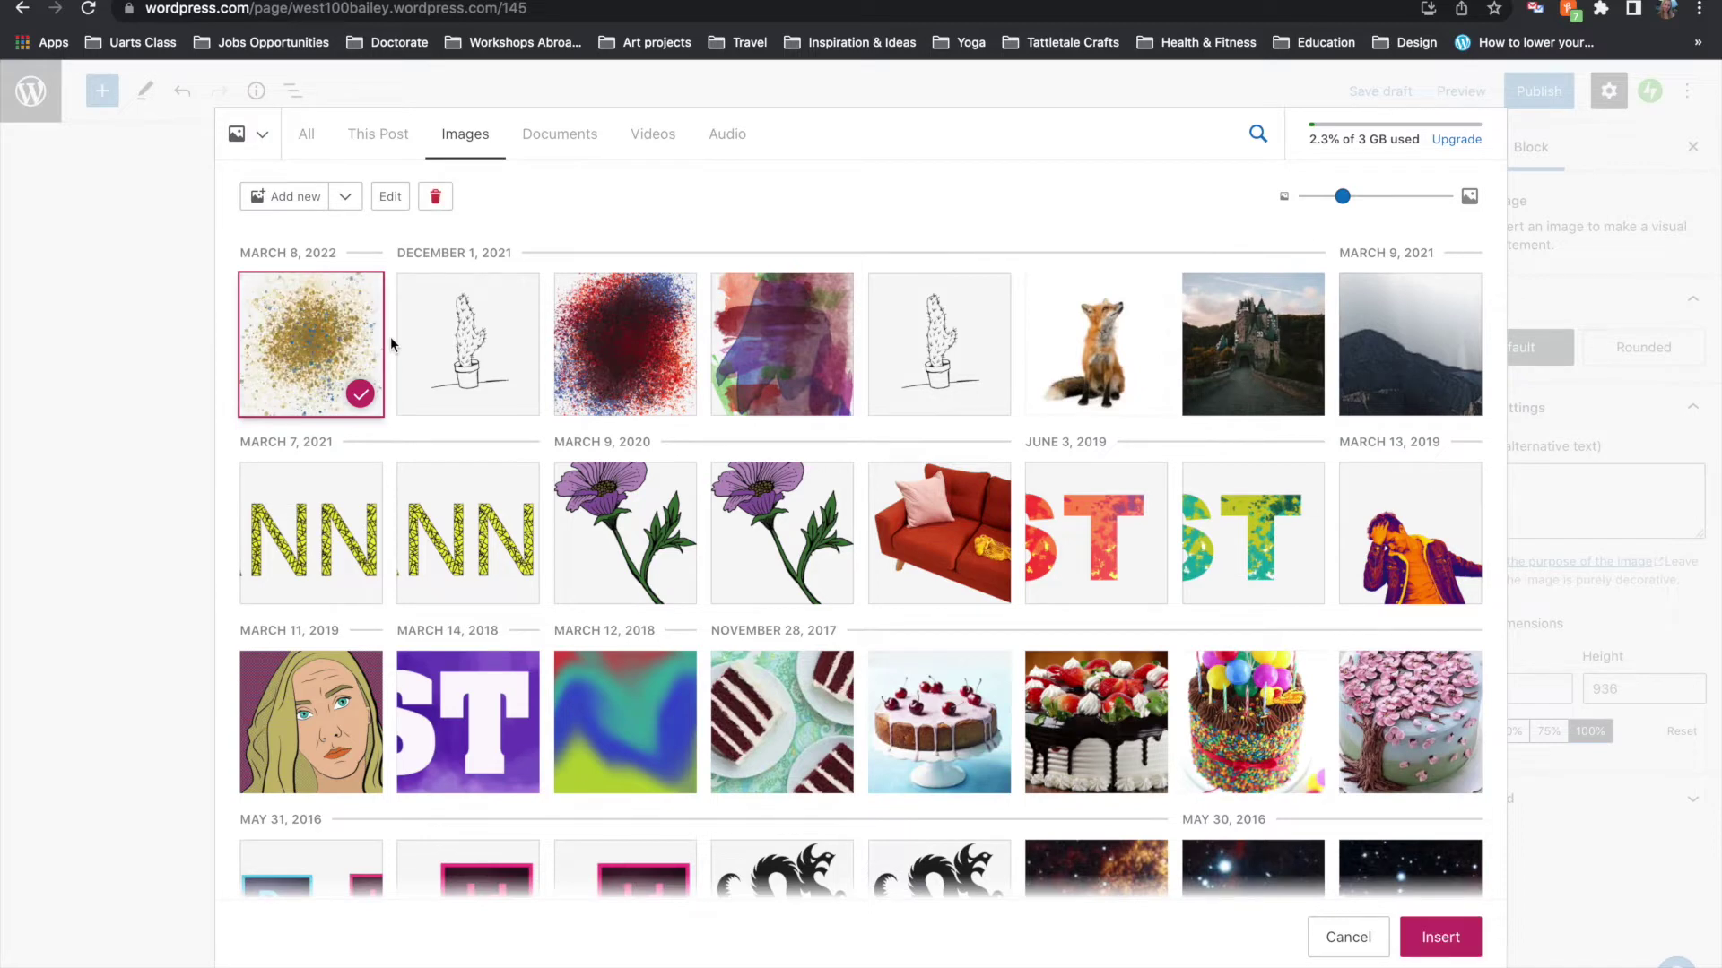
pyautogui.click(1440, 937)
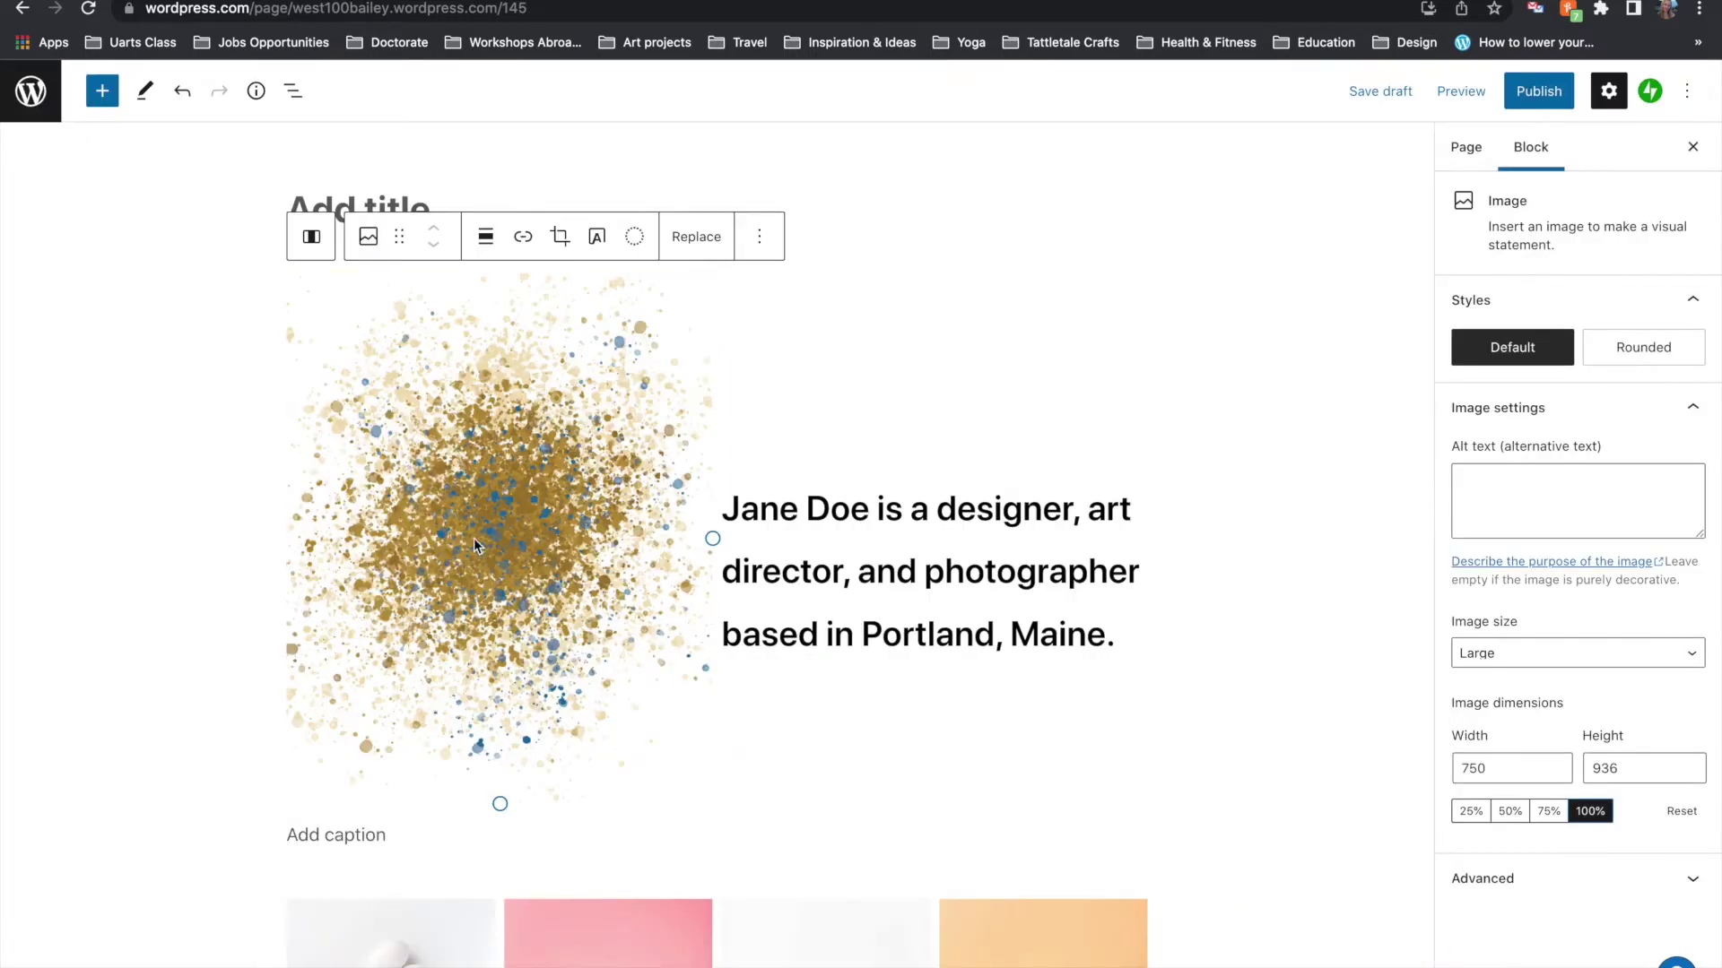
# Switch to the Mailchimp email template and add an Image block between the logo and the "It's time to design your email." text
pyautogui.click(1525, 878)
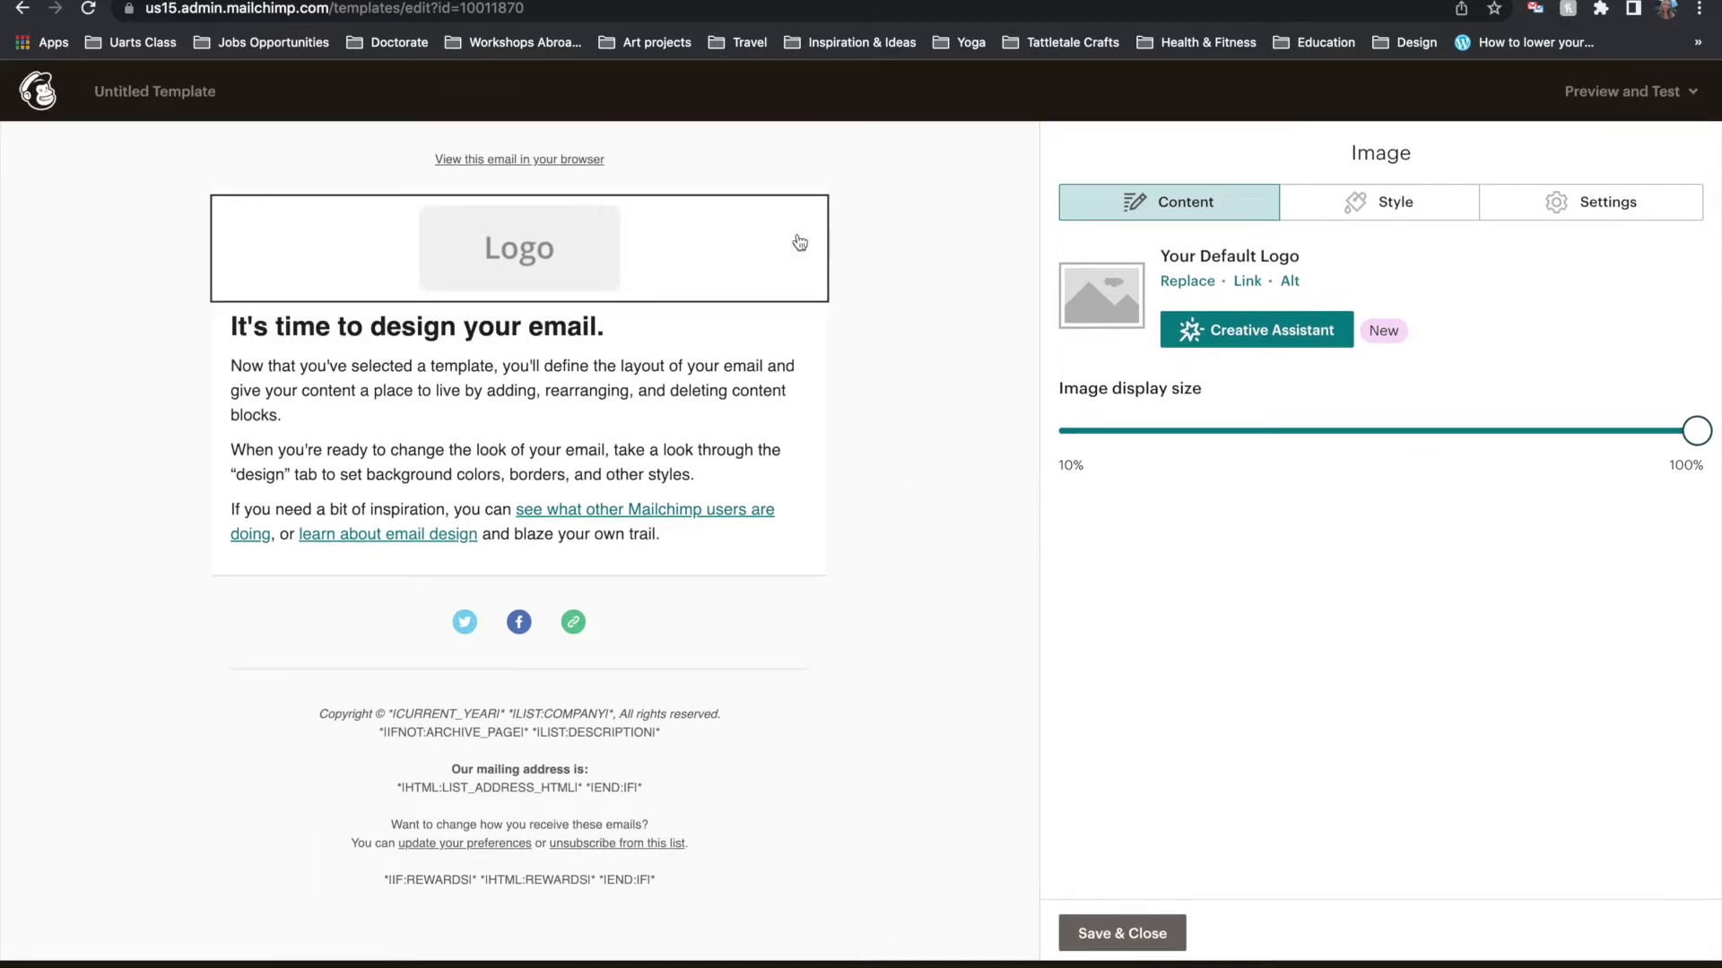
pyautogui.moveTo(722, 235)
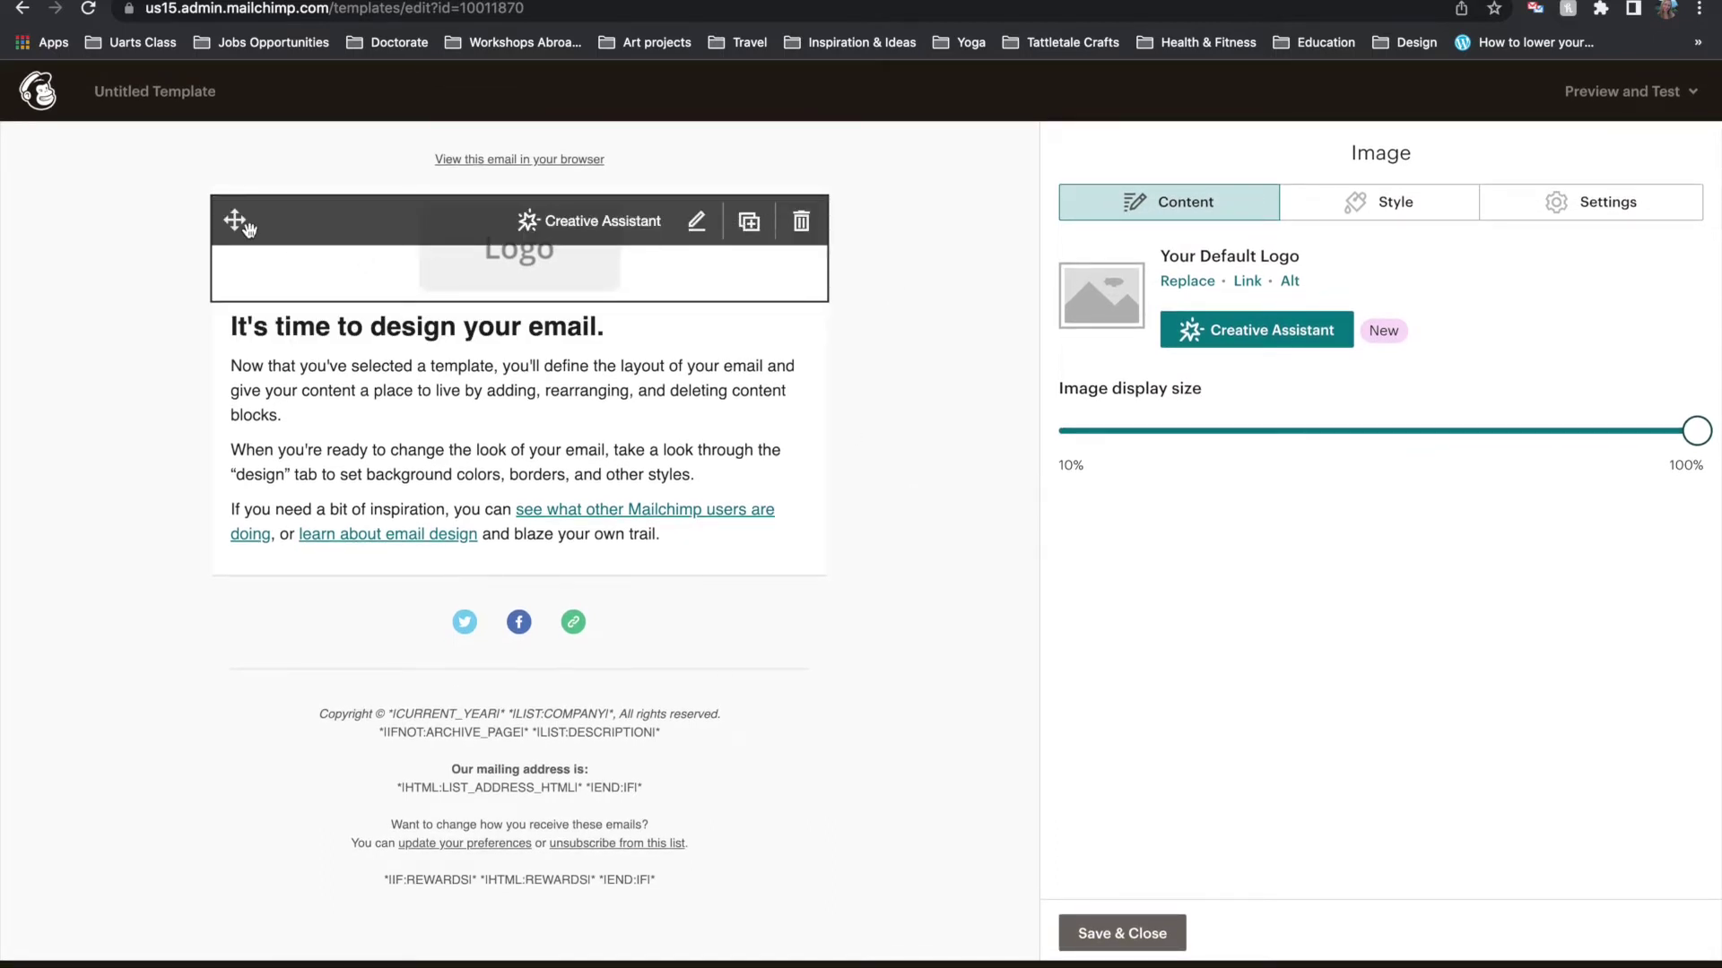
pyautogui.click(750, 222)
pyautogui.moveTo(750, 296)
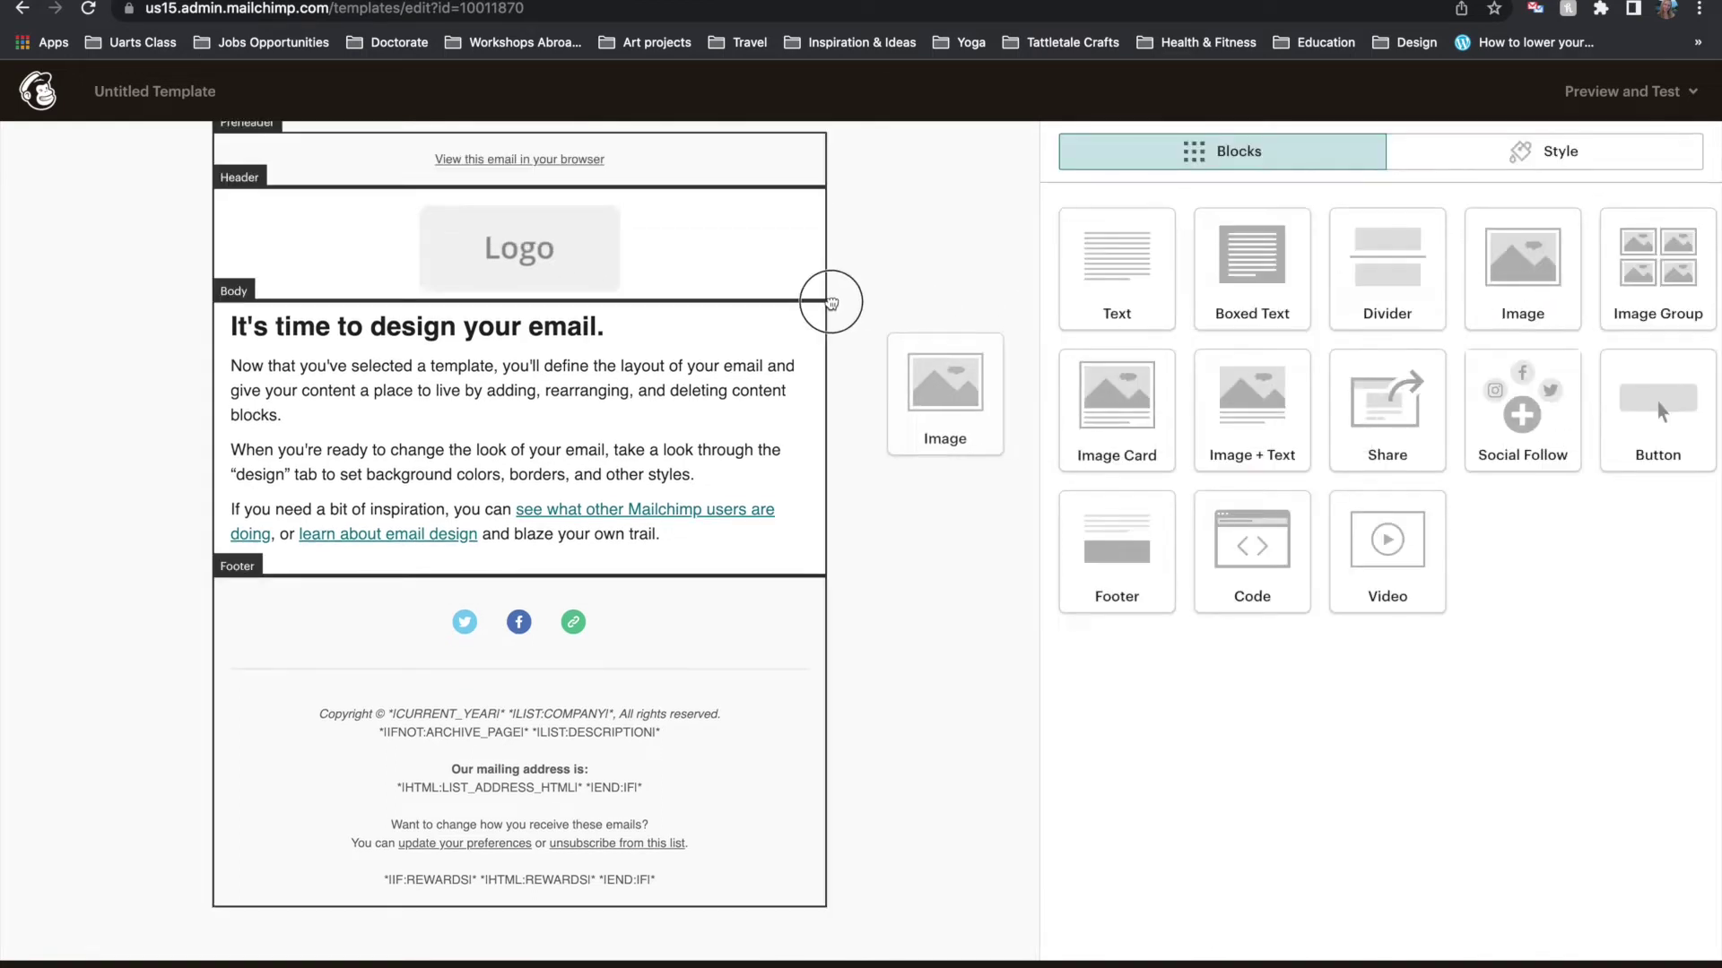
pyautogui.moveTo(826, 300); pyautogui.dragTo(766, 315)
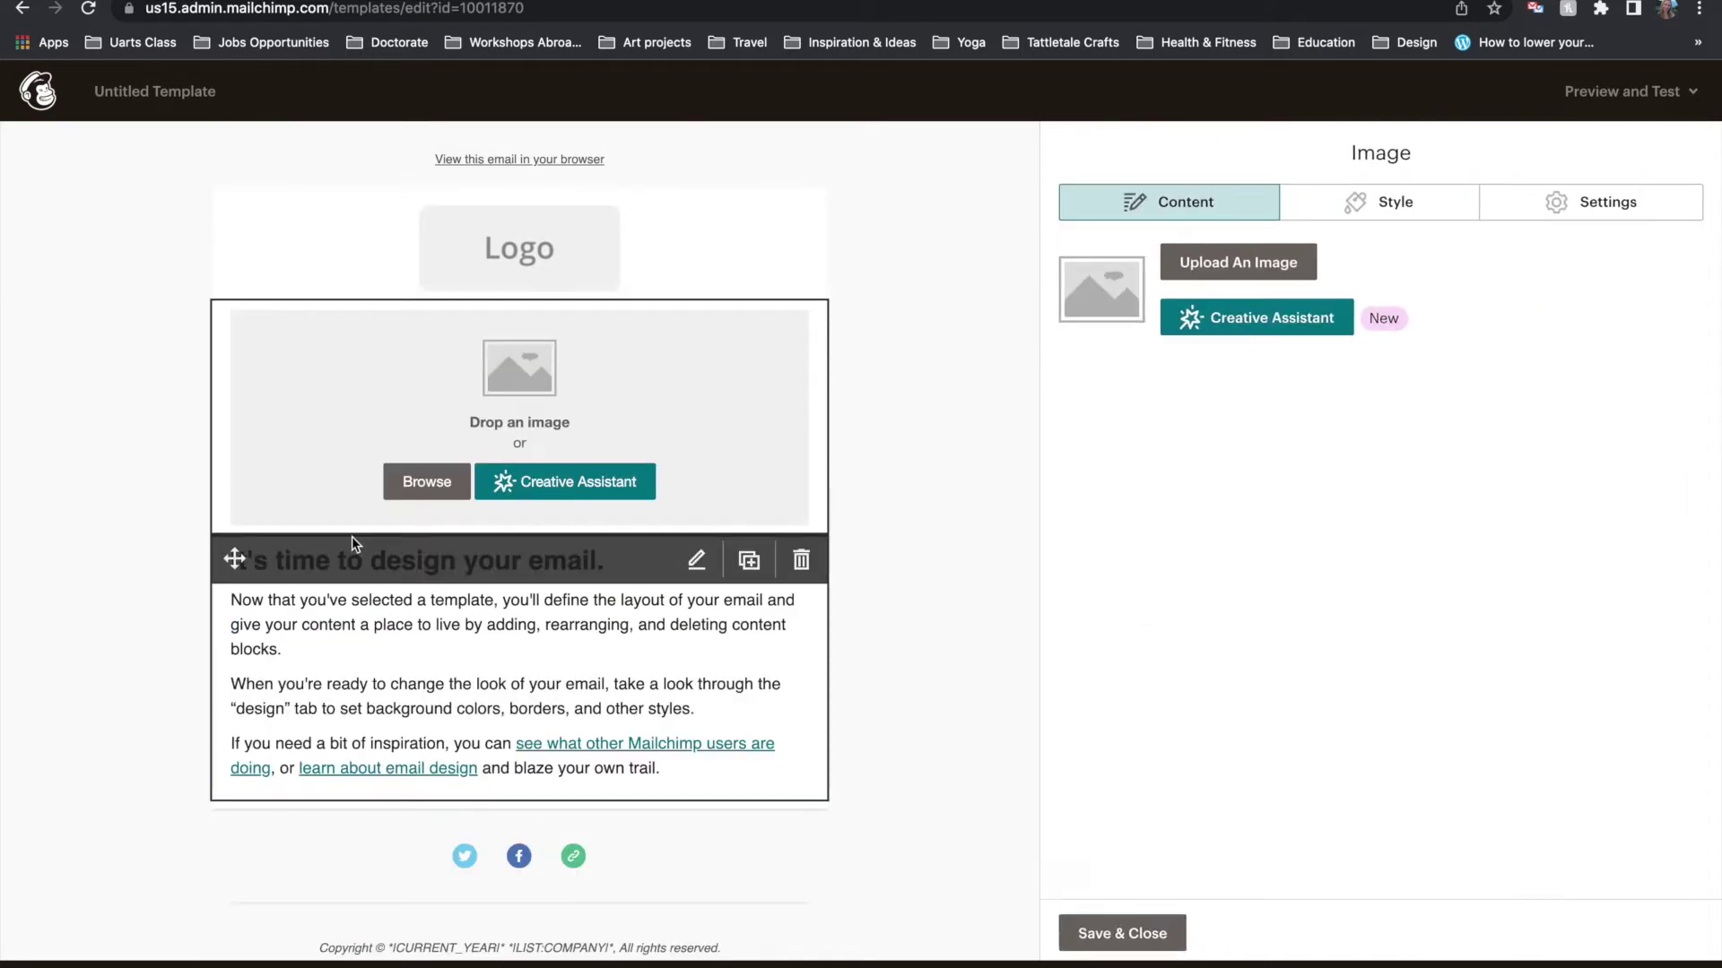
# Upload BLUE&GOLDsplatter.png from the Desktop into the empty image block below the logo, then save and close the block
pyautogui.click(410, 490)
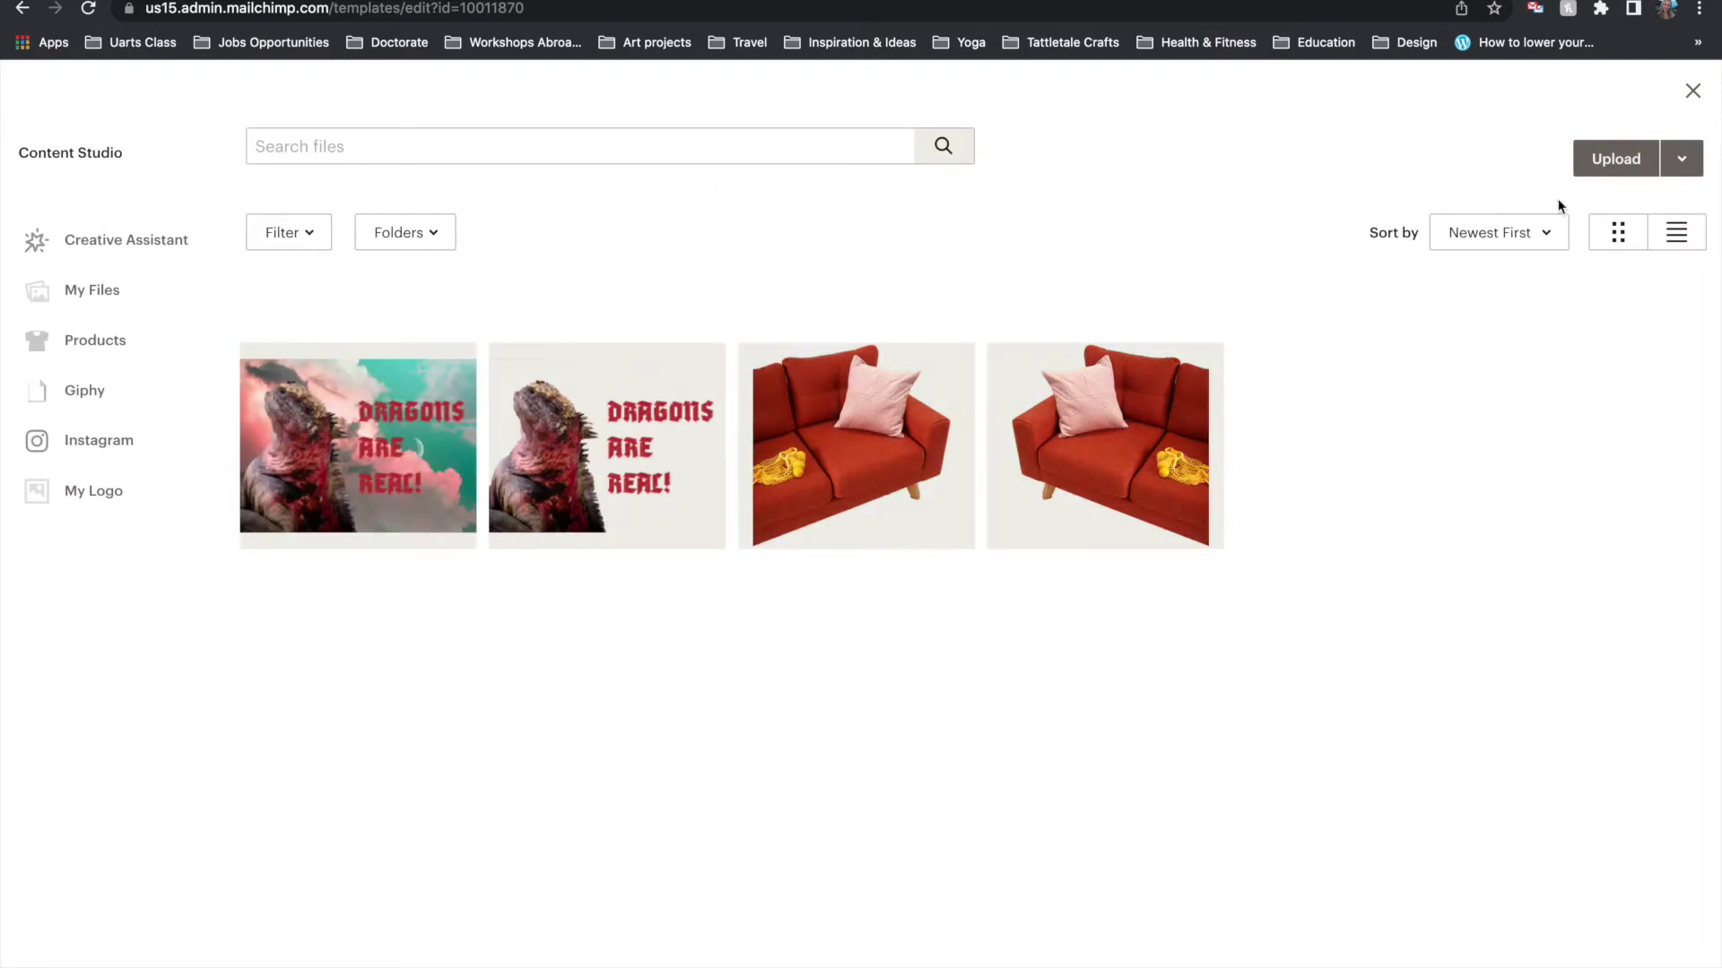
pyautogui.click(1598, 164)
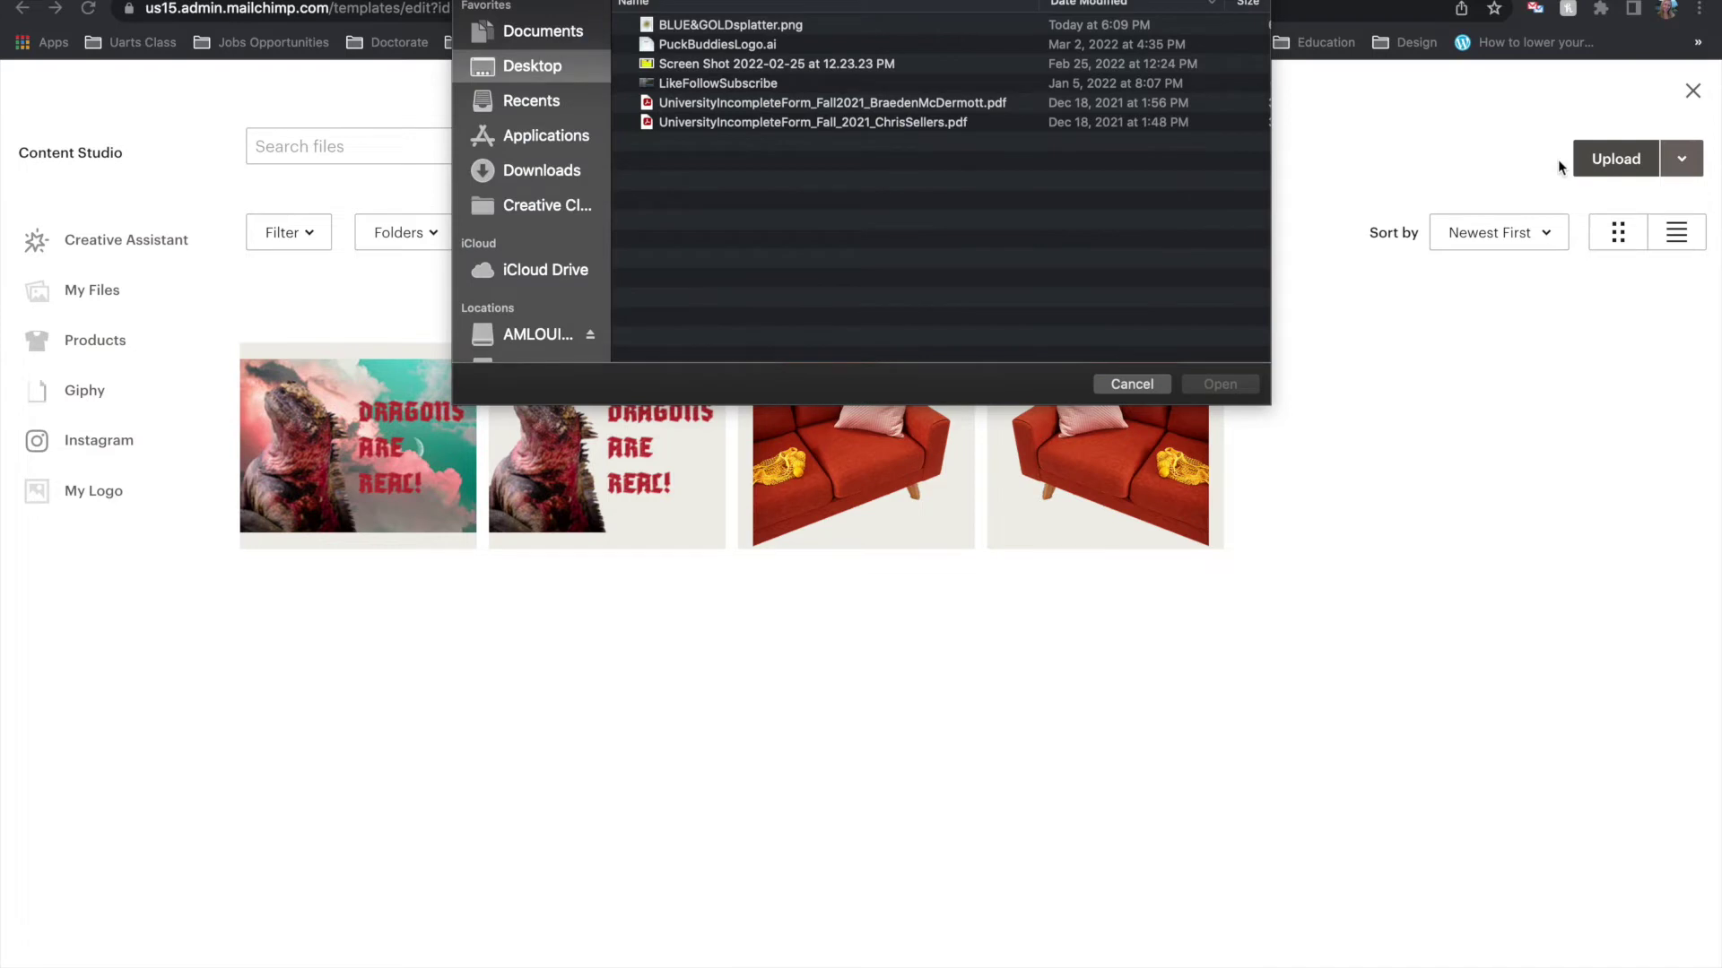
pyautogui.click(773, 30)
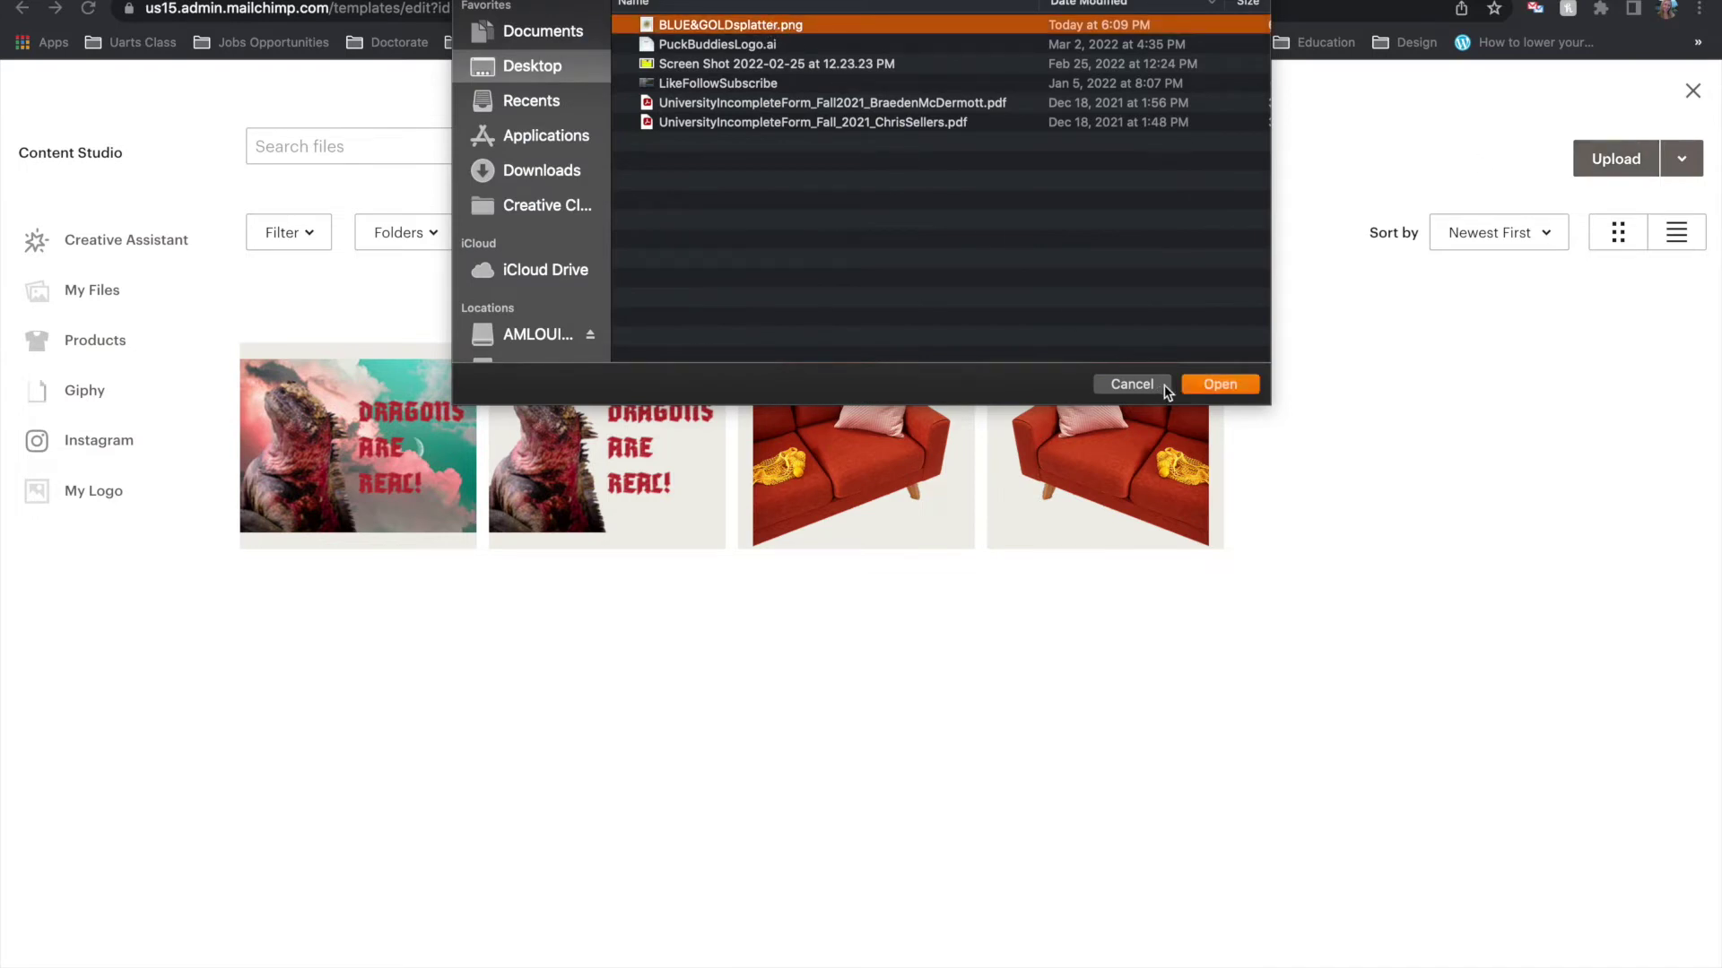
pyautogui.click(1212, 389)
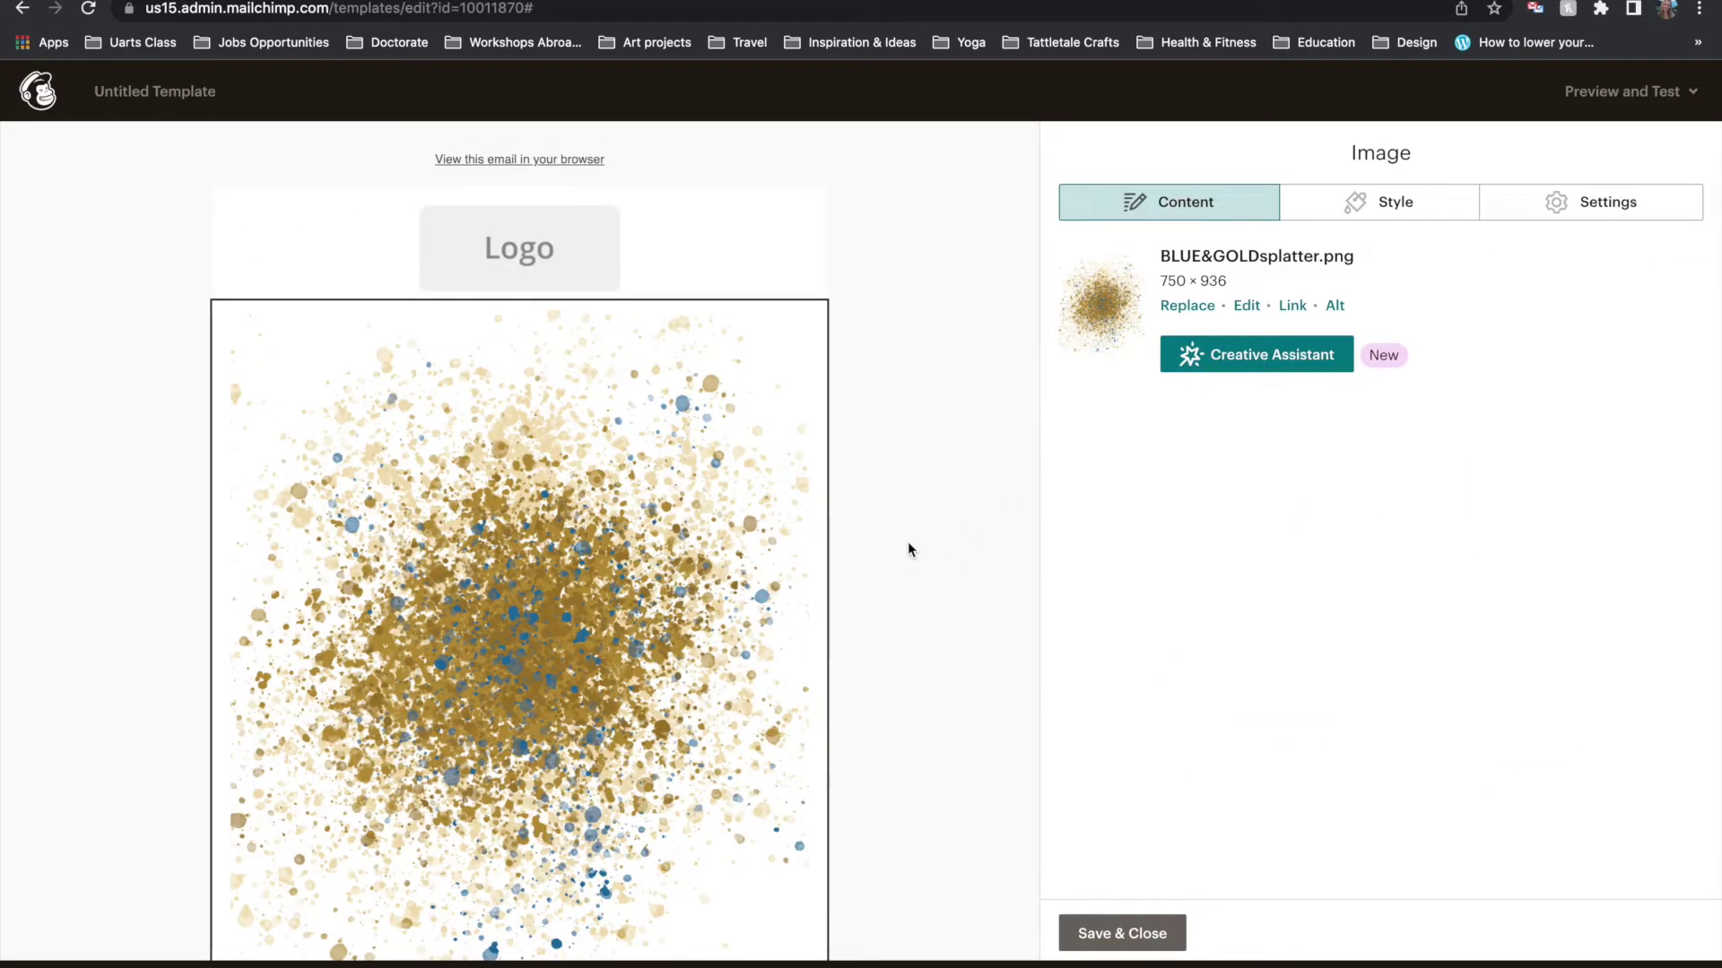
pyautogui.click(1358, 201)
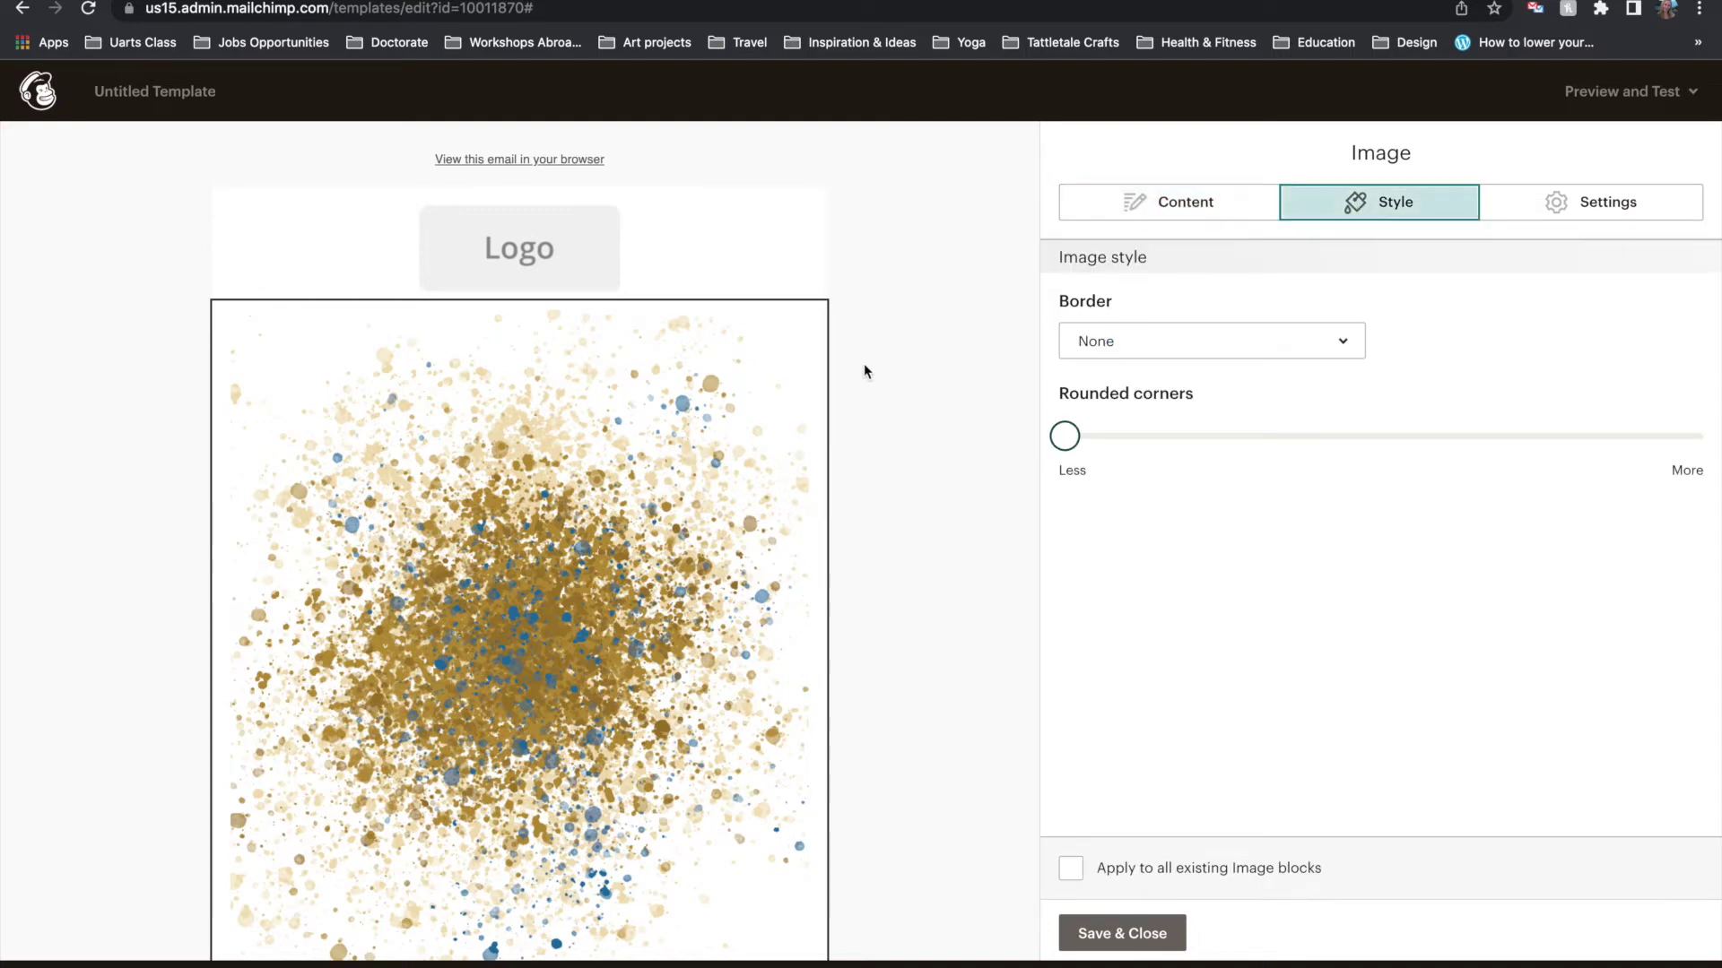
pyautogui.click(1216, 200)
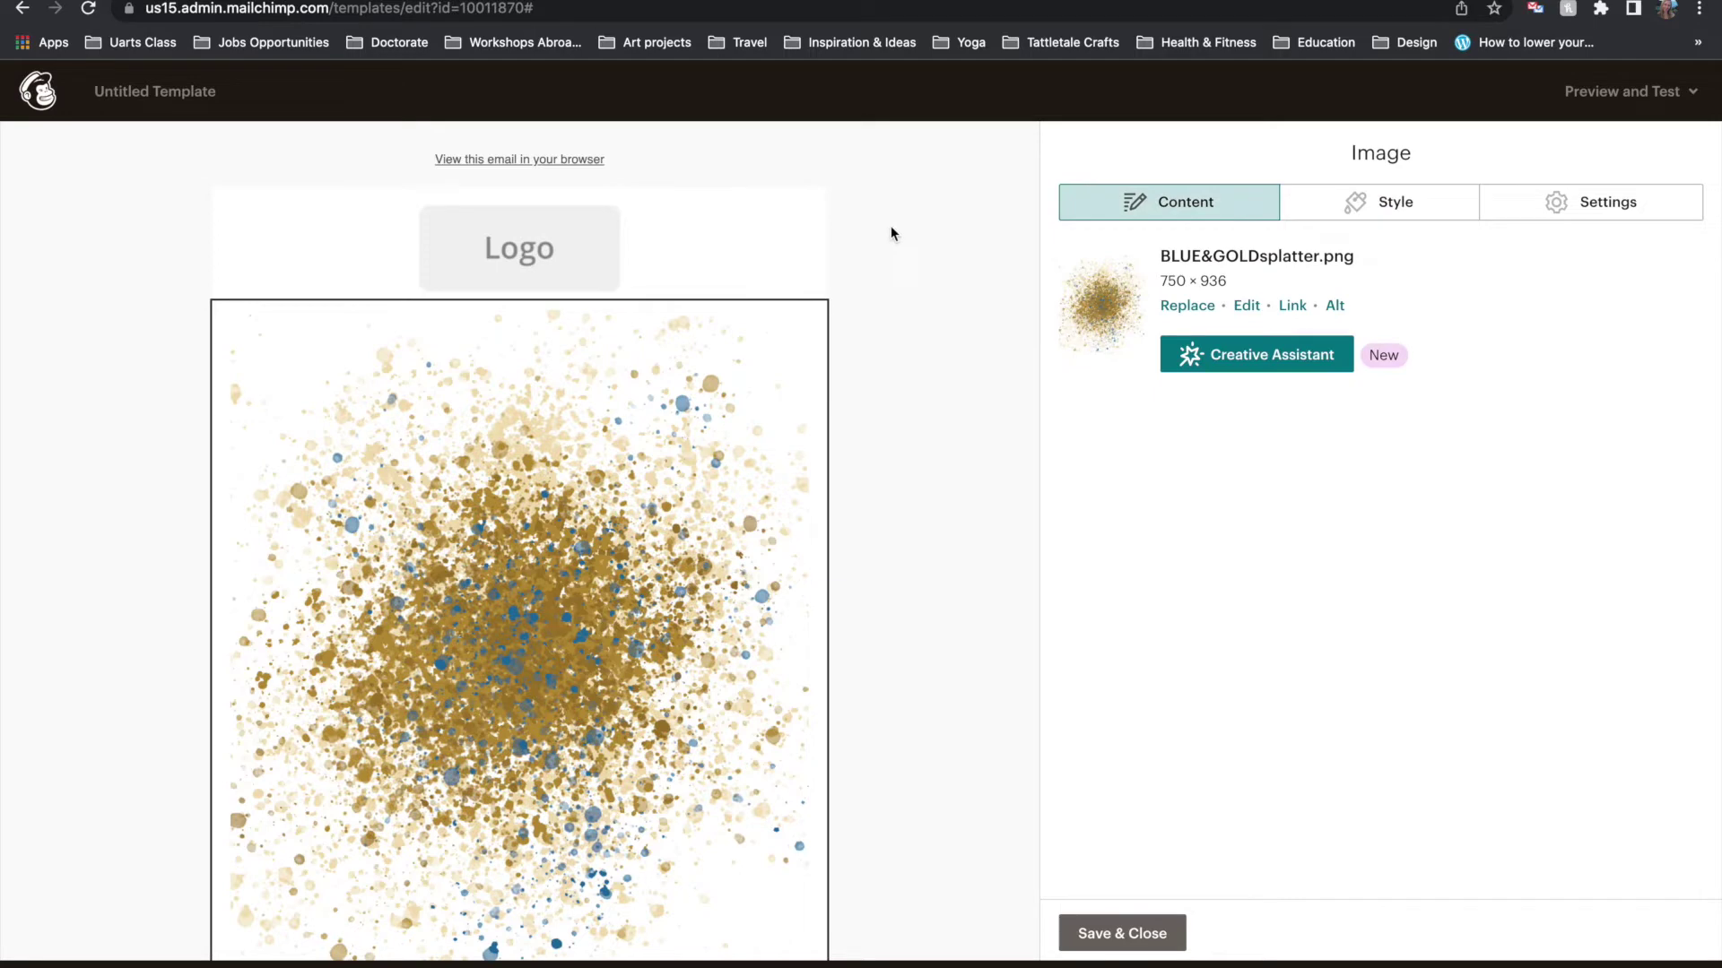
pyautogui.click(1096, 924)
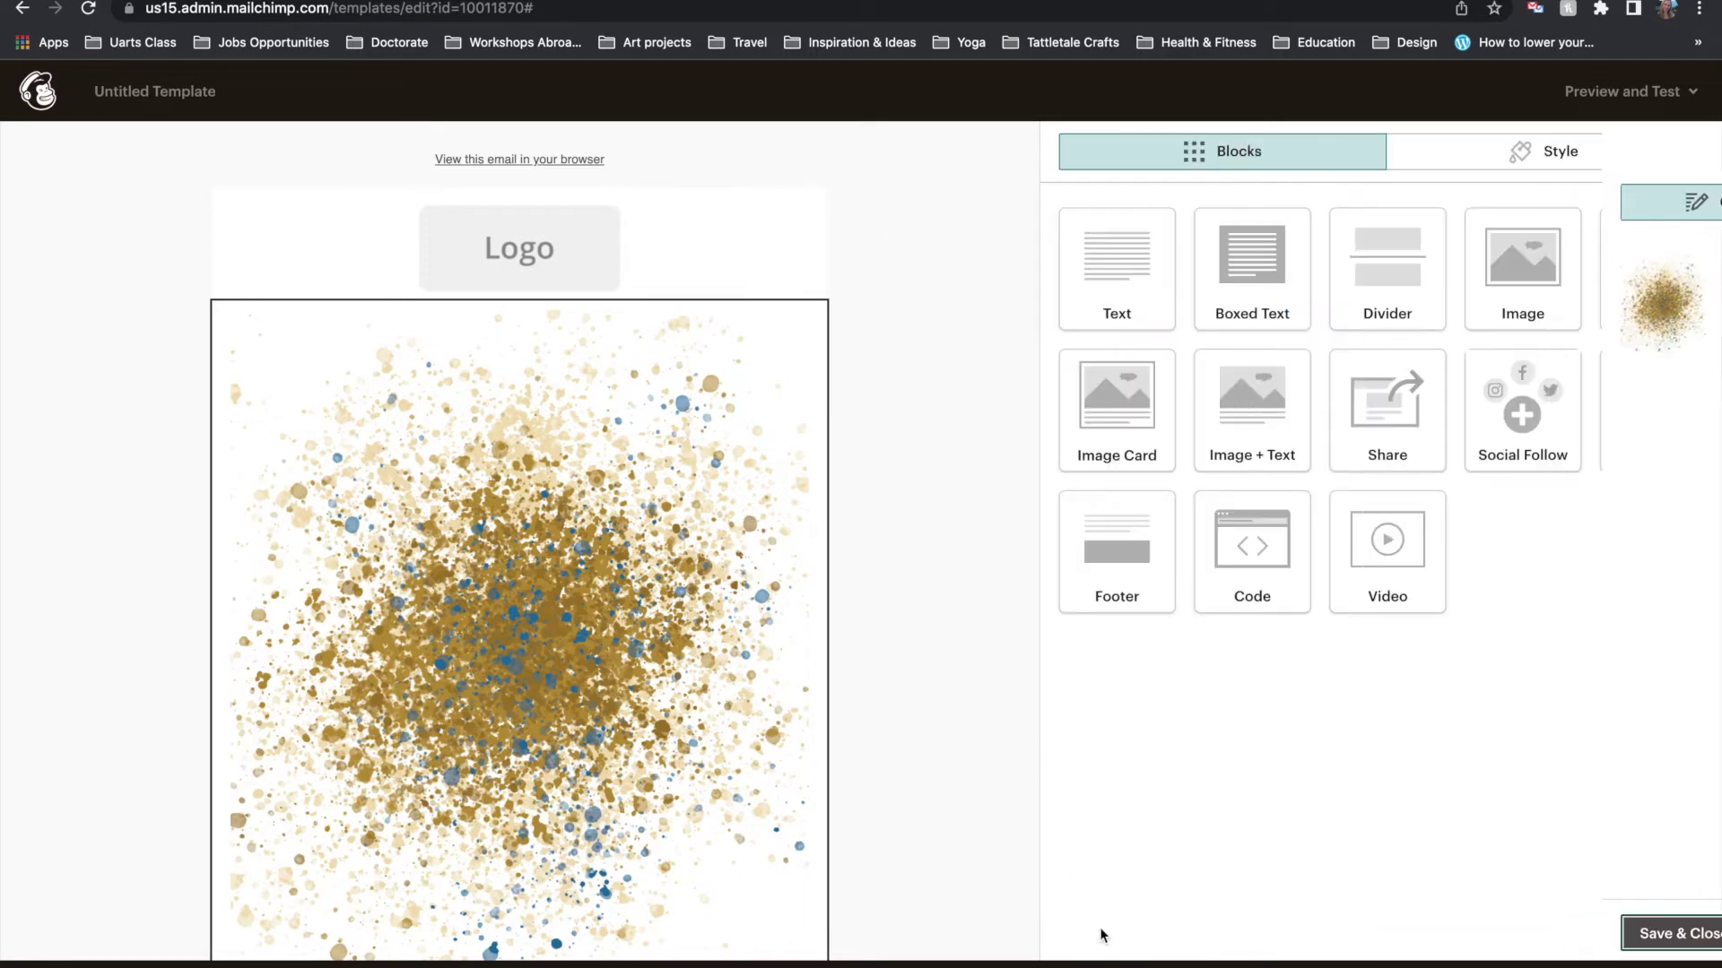
# Set the email header's background color to #601b1b and return to the list of style sections
pyautogui.click(1440, 158)
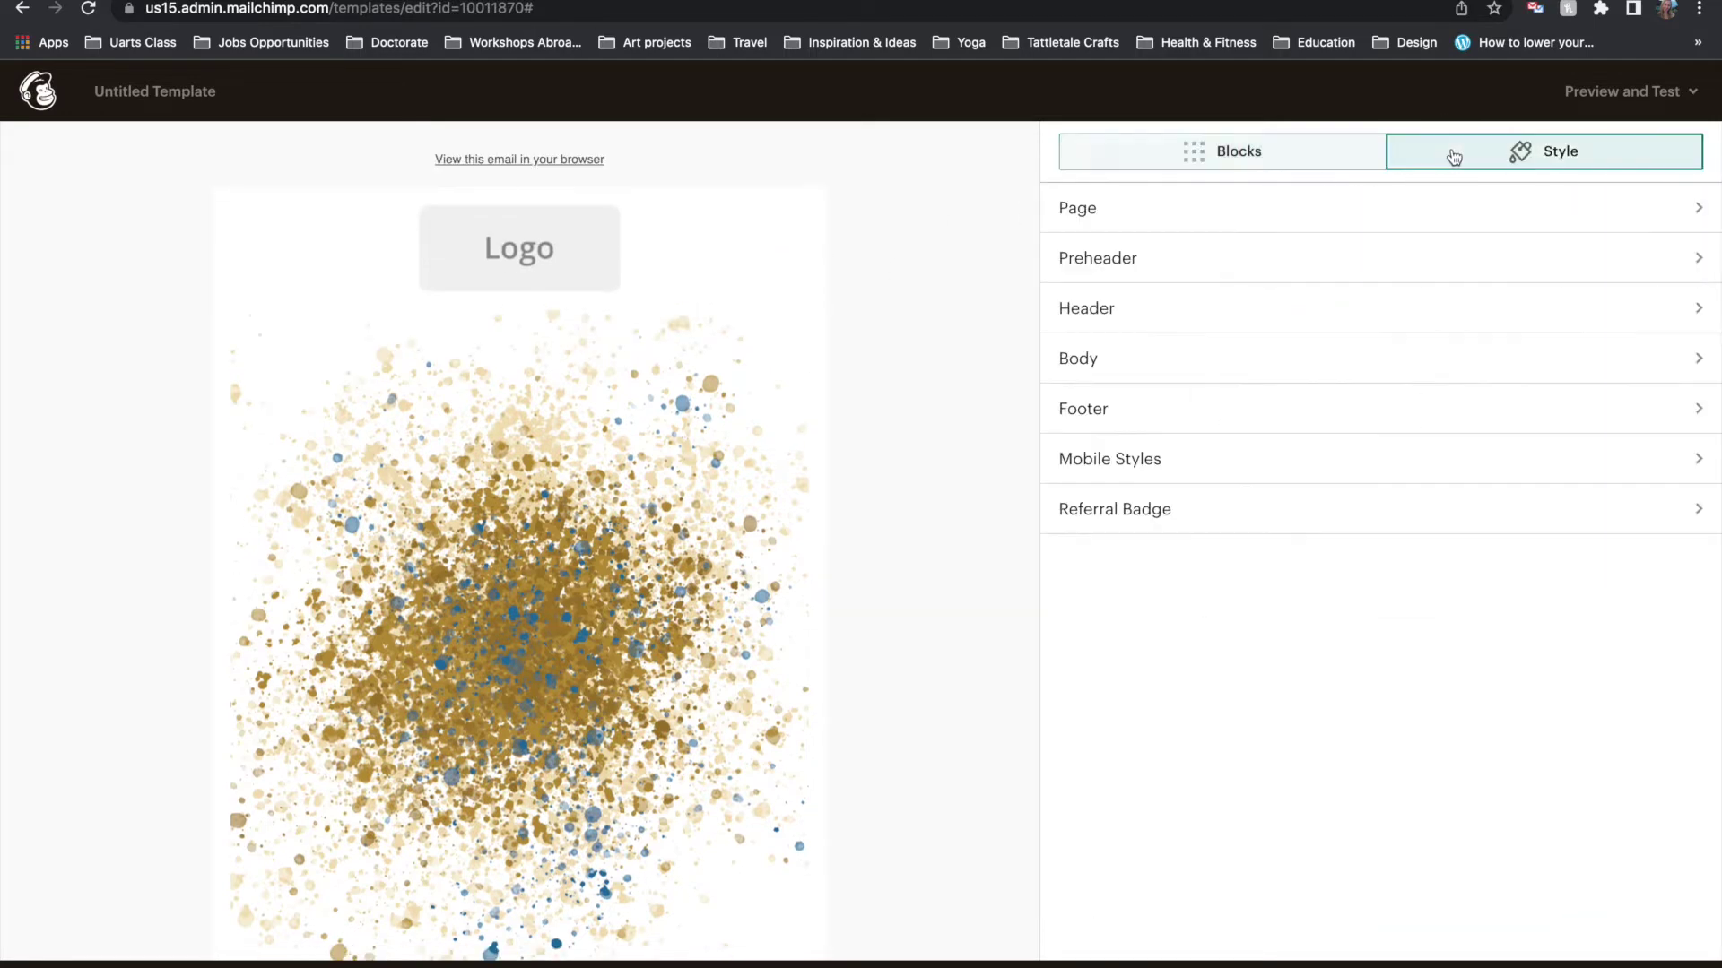
pyautogui.click(1164, 309)
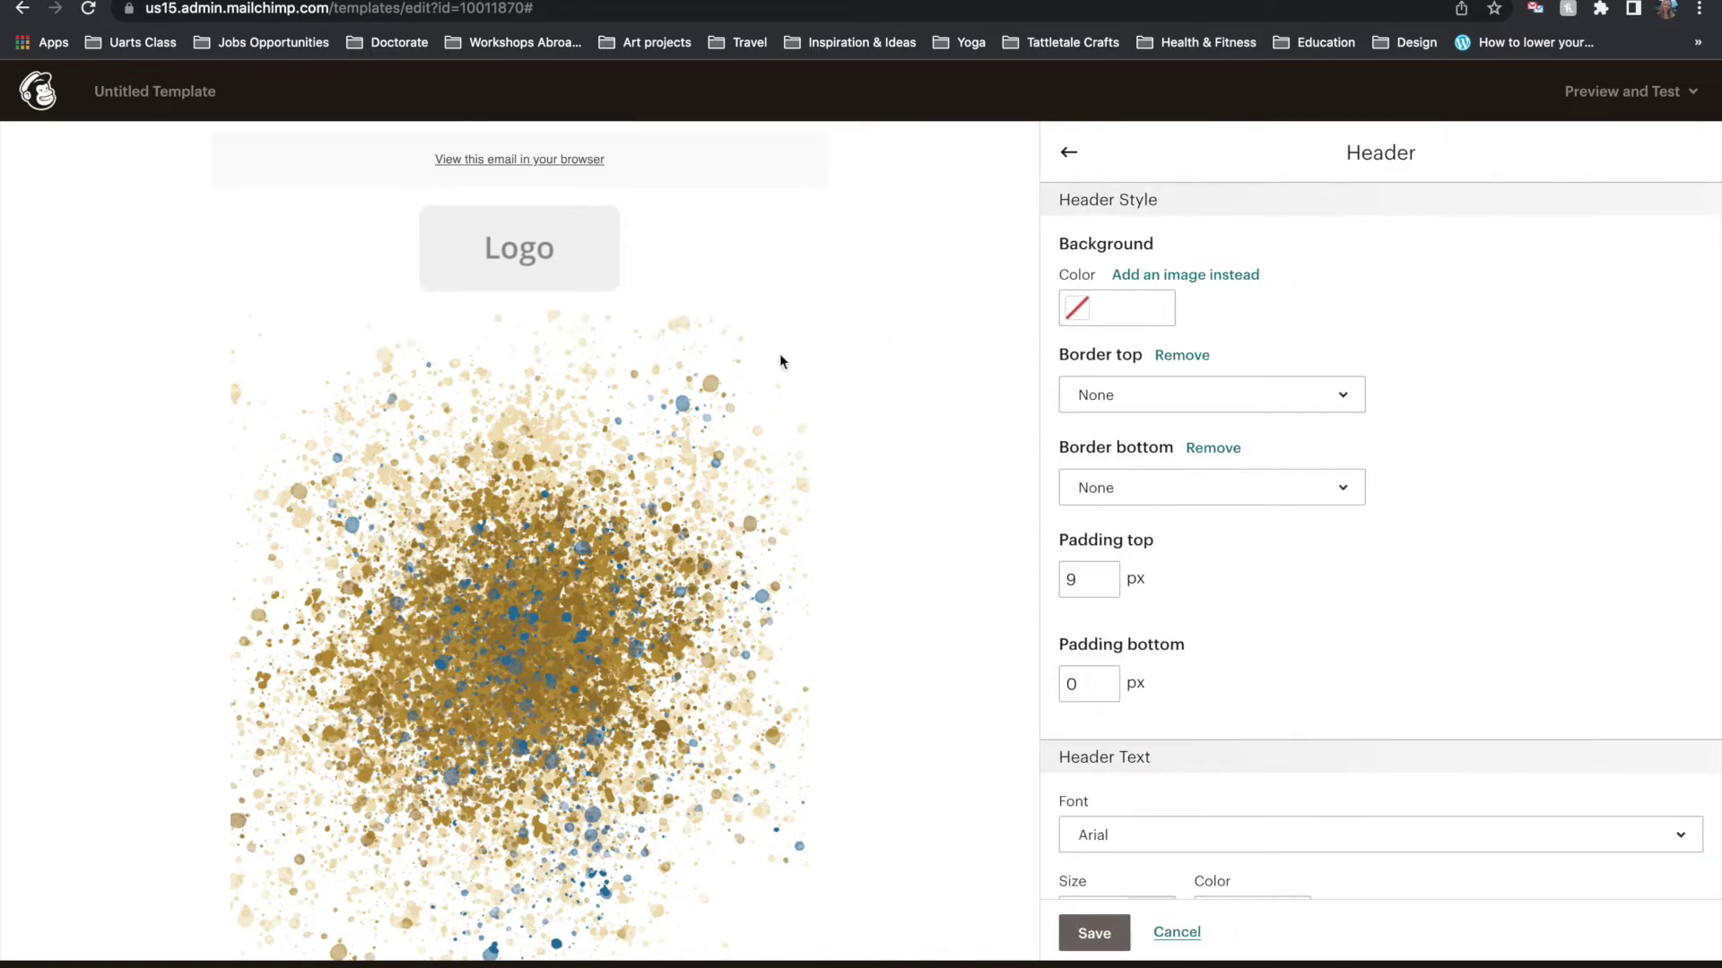
pyautogui.click(1099, 308)
pyautogui.click(1086, 478)
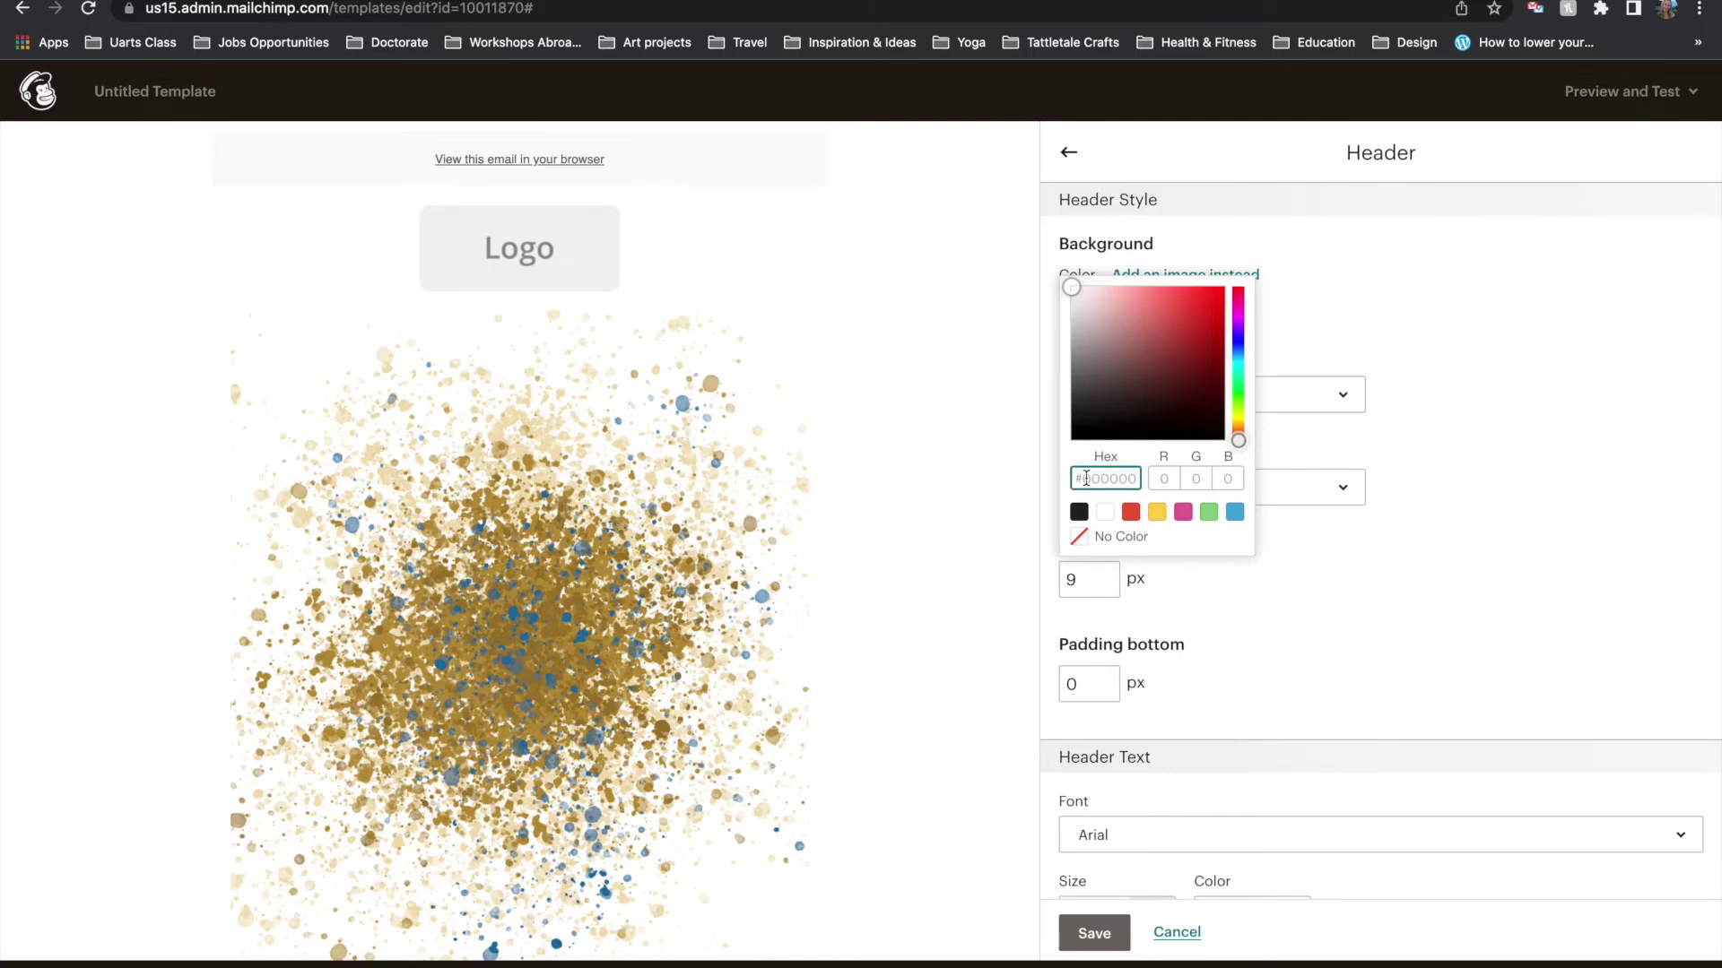
pyautogui.write('#601b1b')
pyautogui.press('Return')
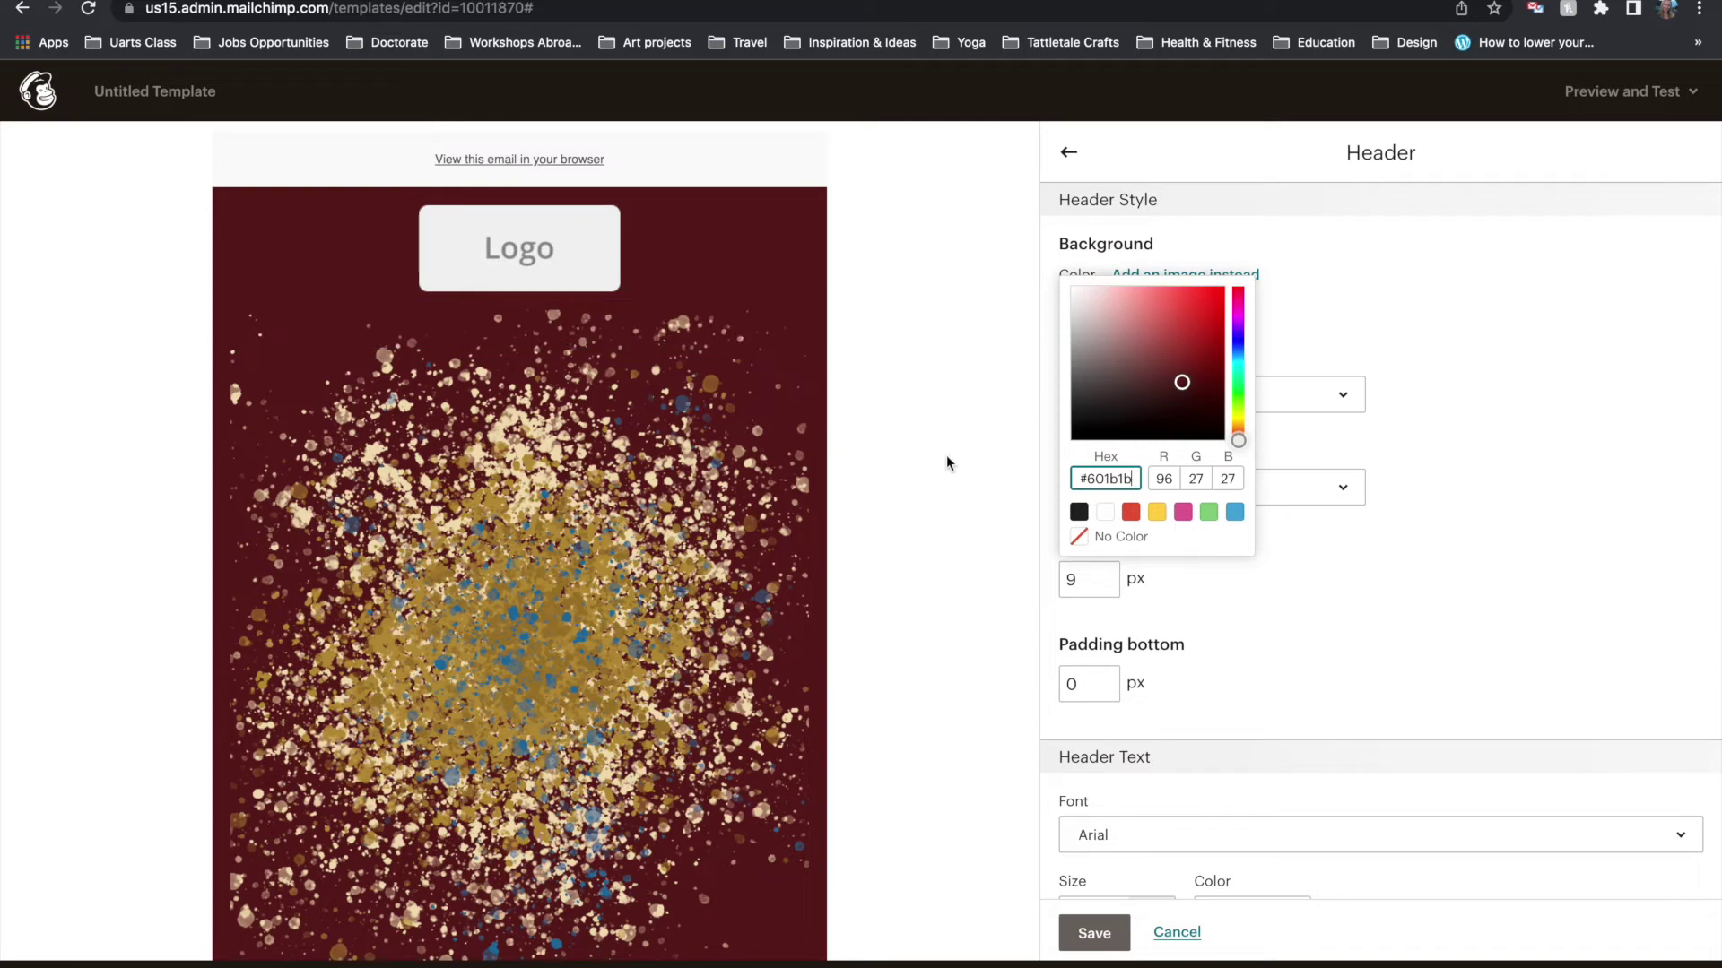
pyautogui.click(1071, 152)
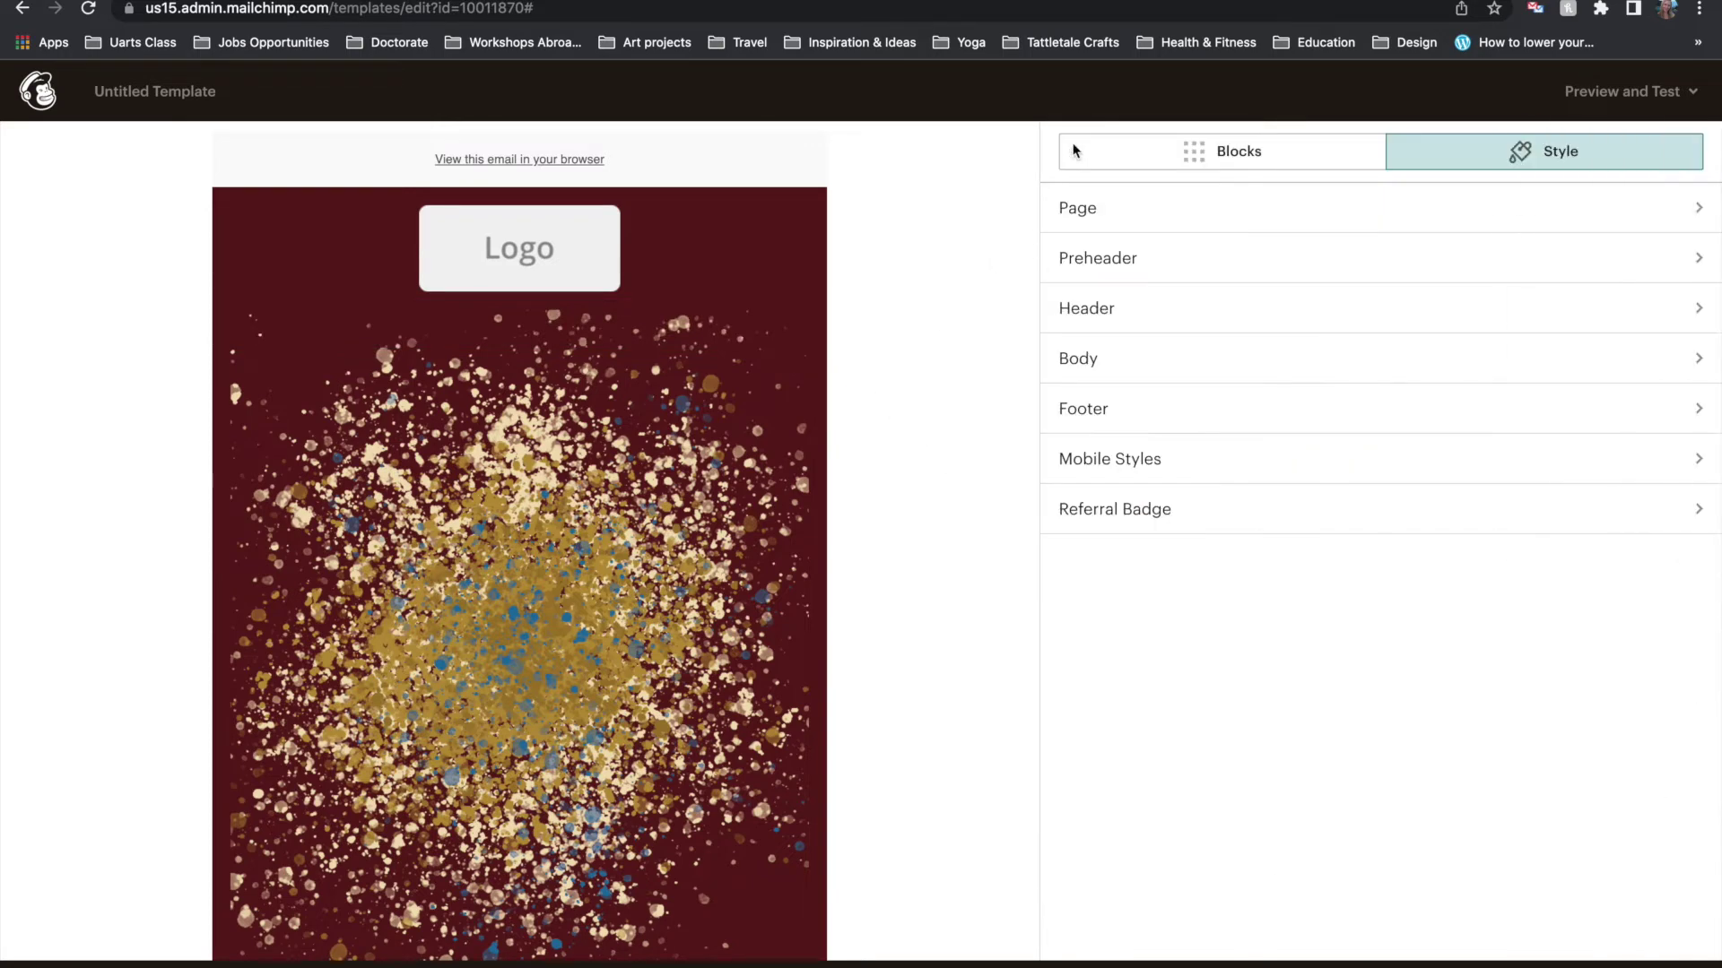
# Set the page background color of the email template to #601b1b and check the splatter image against it
pyautogui.click(1126, 212)
pyautogui.click(1089, 285)
pyautogui.click(1107, 443)
pyautogui.write('#60151b')
pyautogui.press('Return')
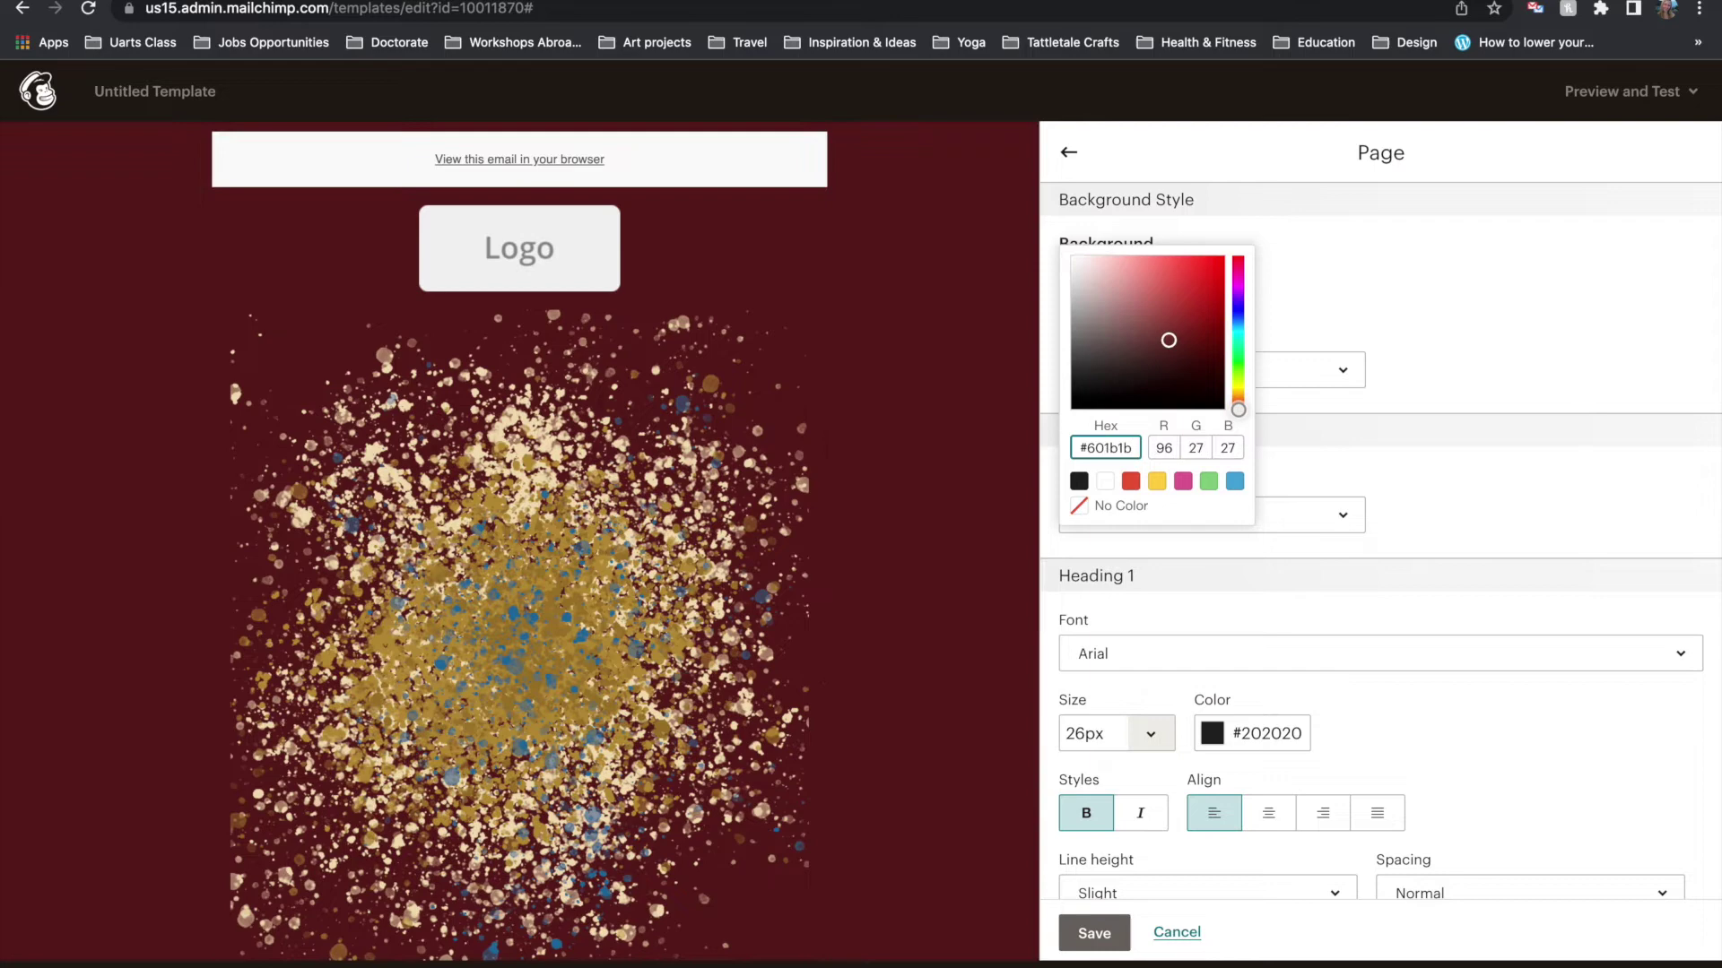
pyautogui.click(933, 457)
pyautogui.scroll(-5, 922, 712)
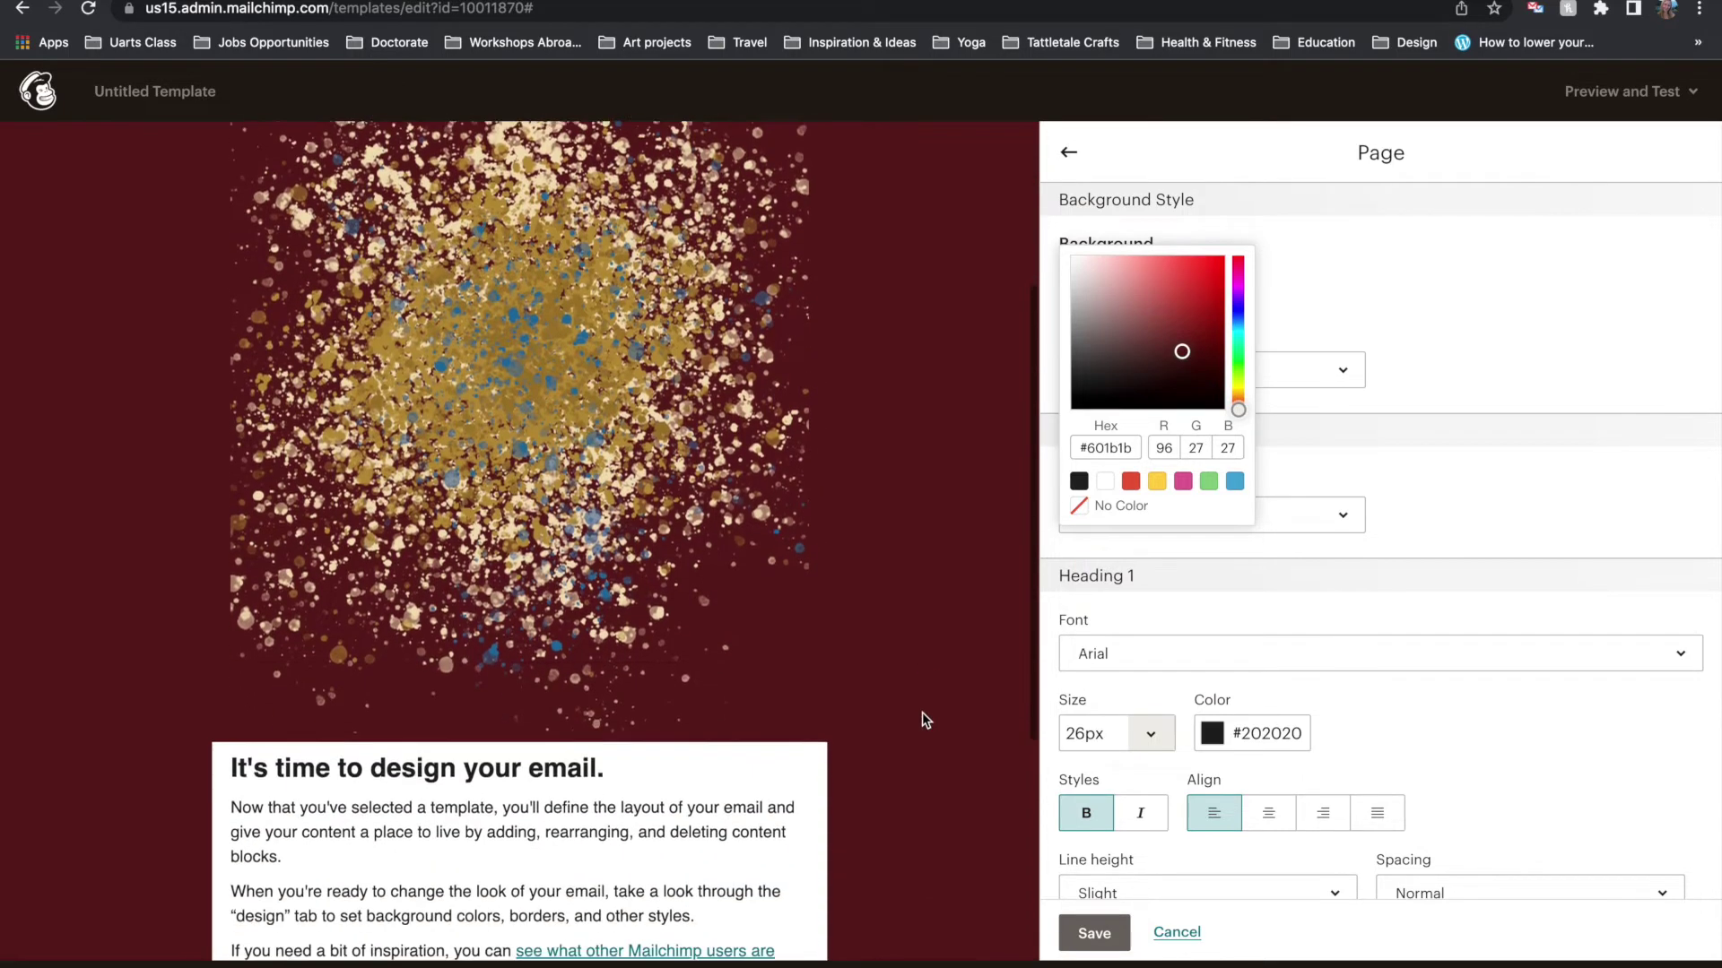
pyautogui.scroll(5, 922, 712)
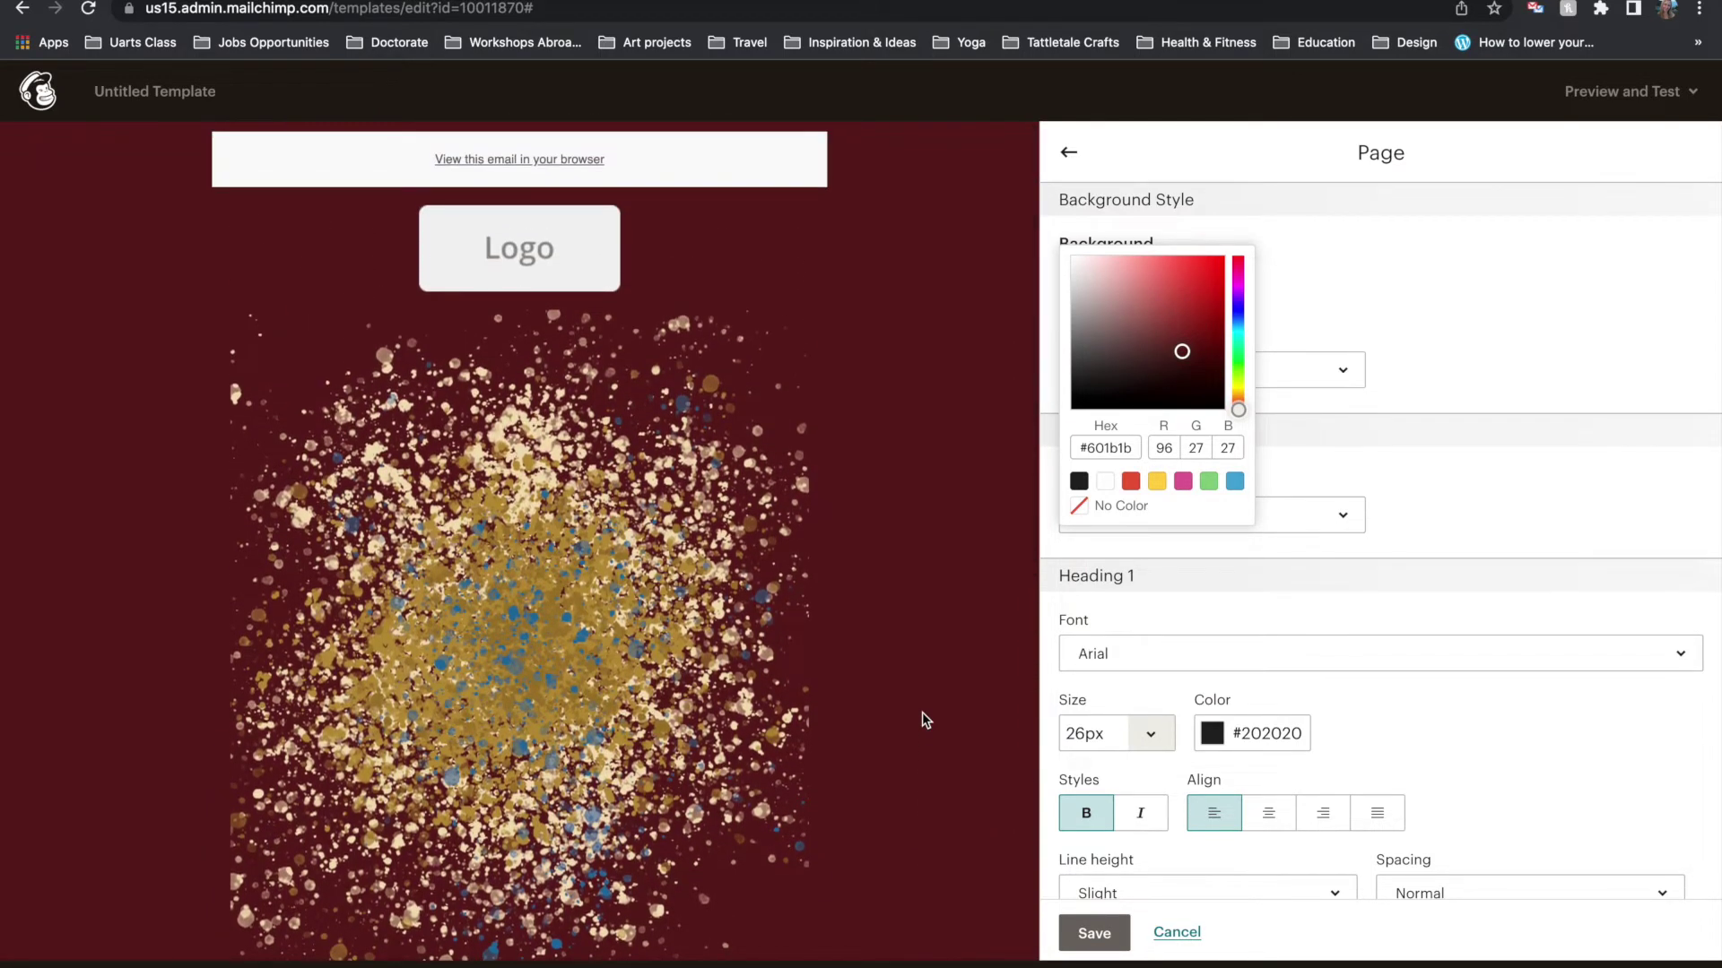
# Switch to Photoshop and export the masked dragonfly image as a transparent PNG named Dragonfly in the Documents folder
pyautogui.press('super+Tab')
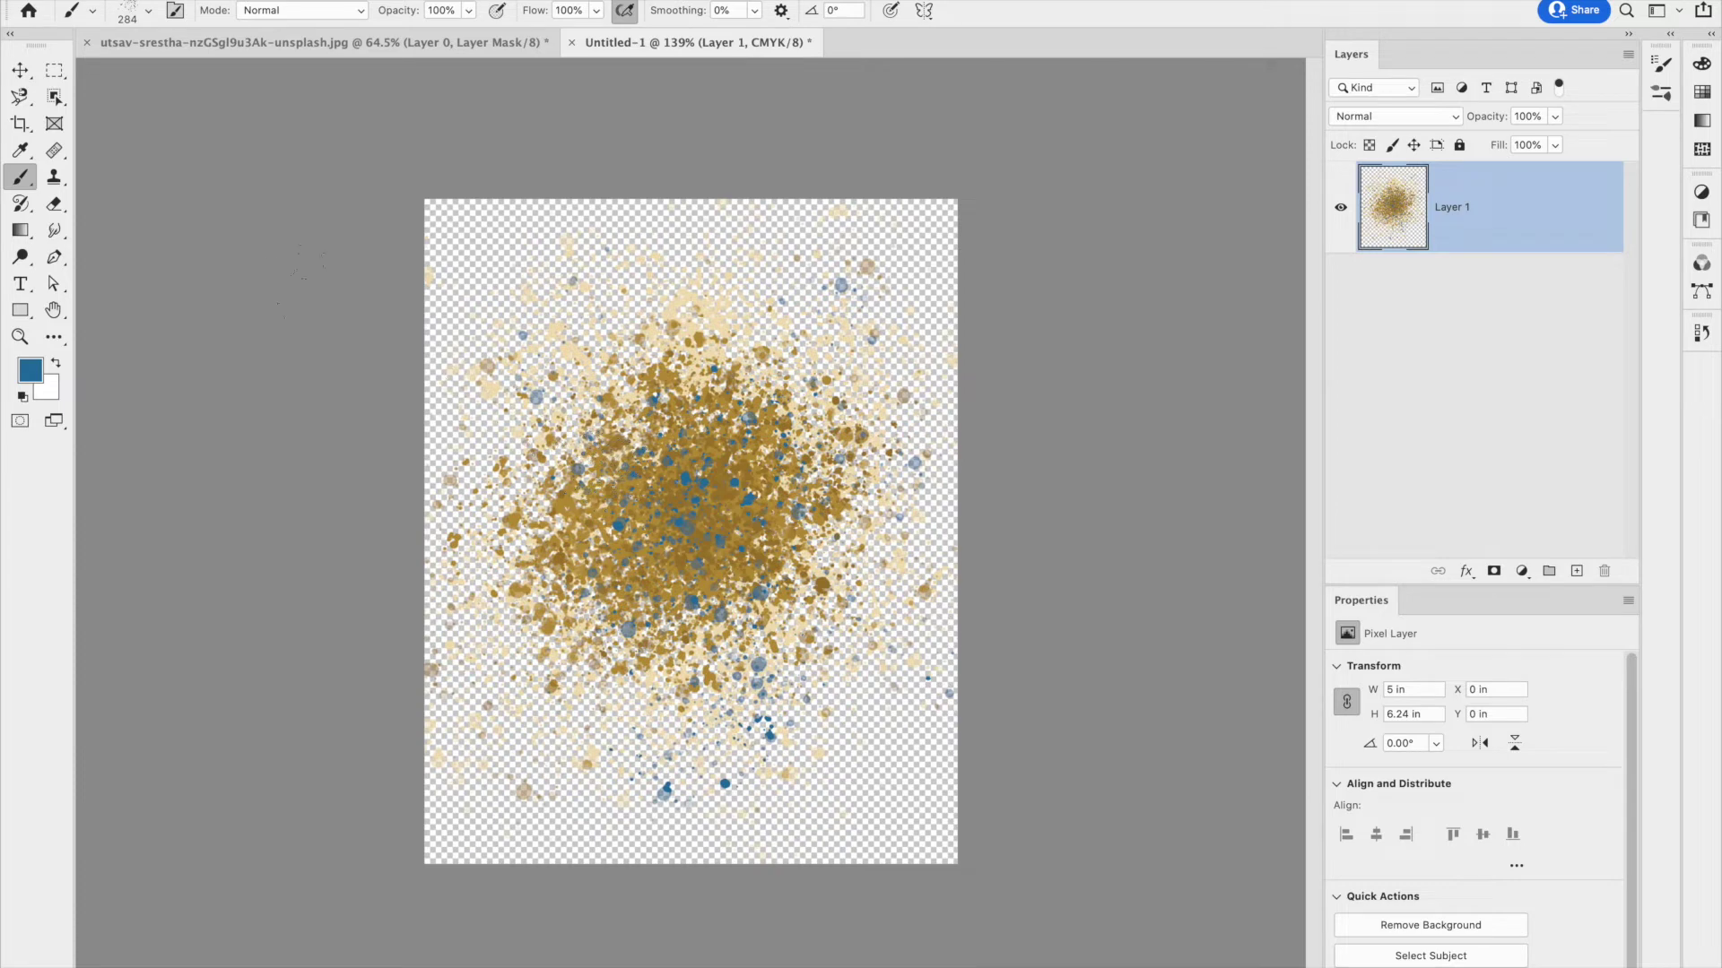
pyautogui.click(238, 42)
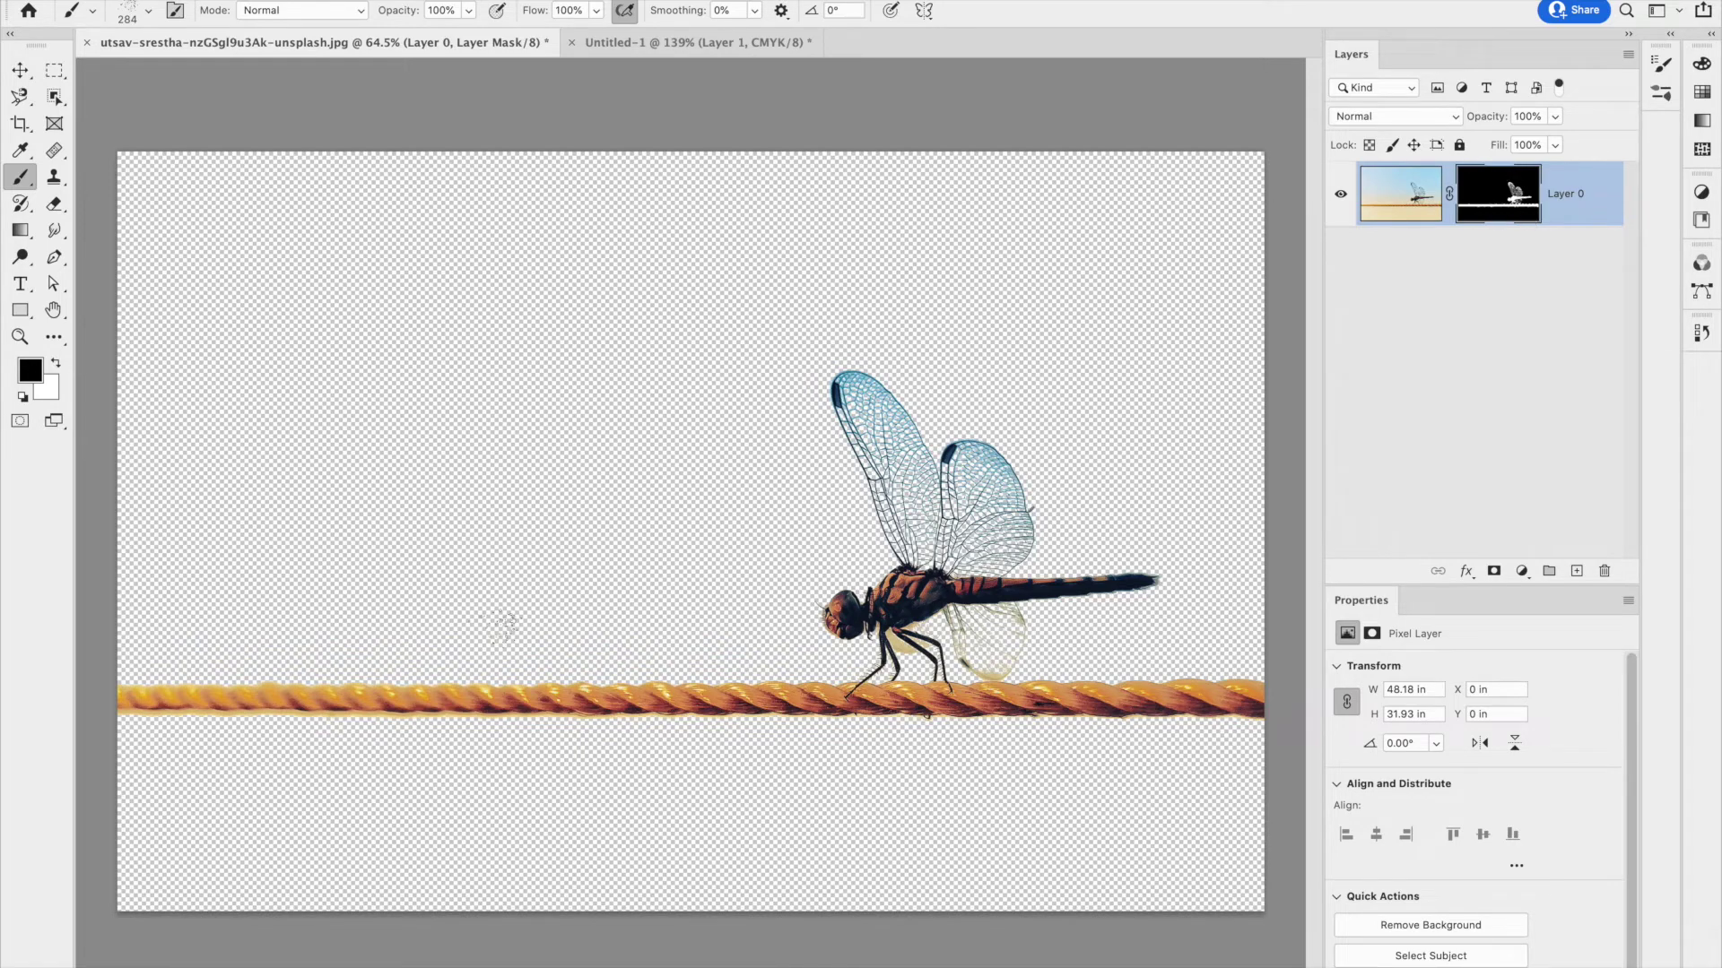
pyautogui.click(159, 2)
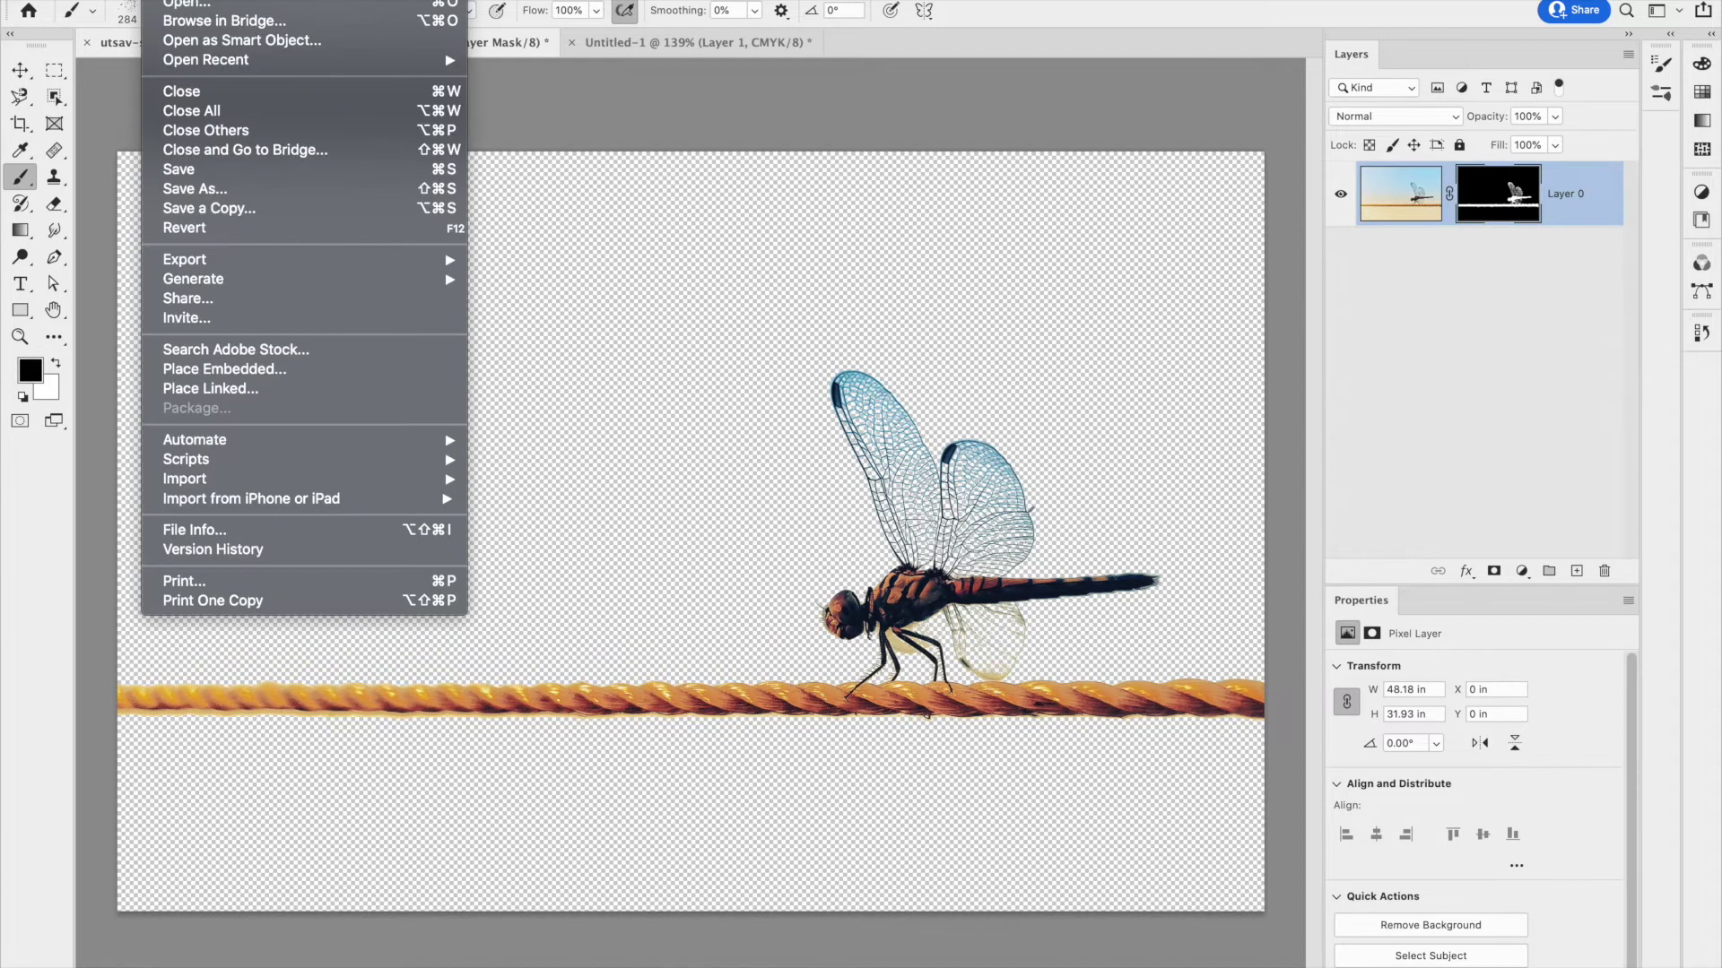
pyautogui.moveTo(232, 265)
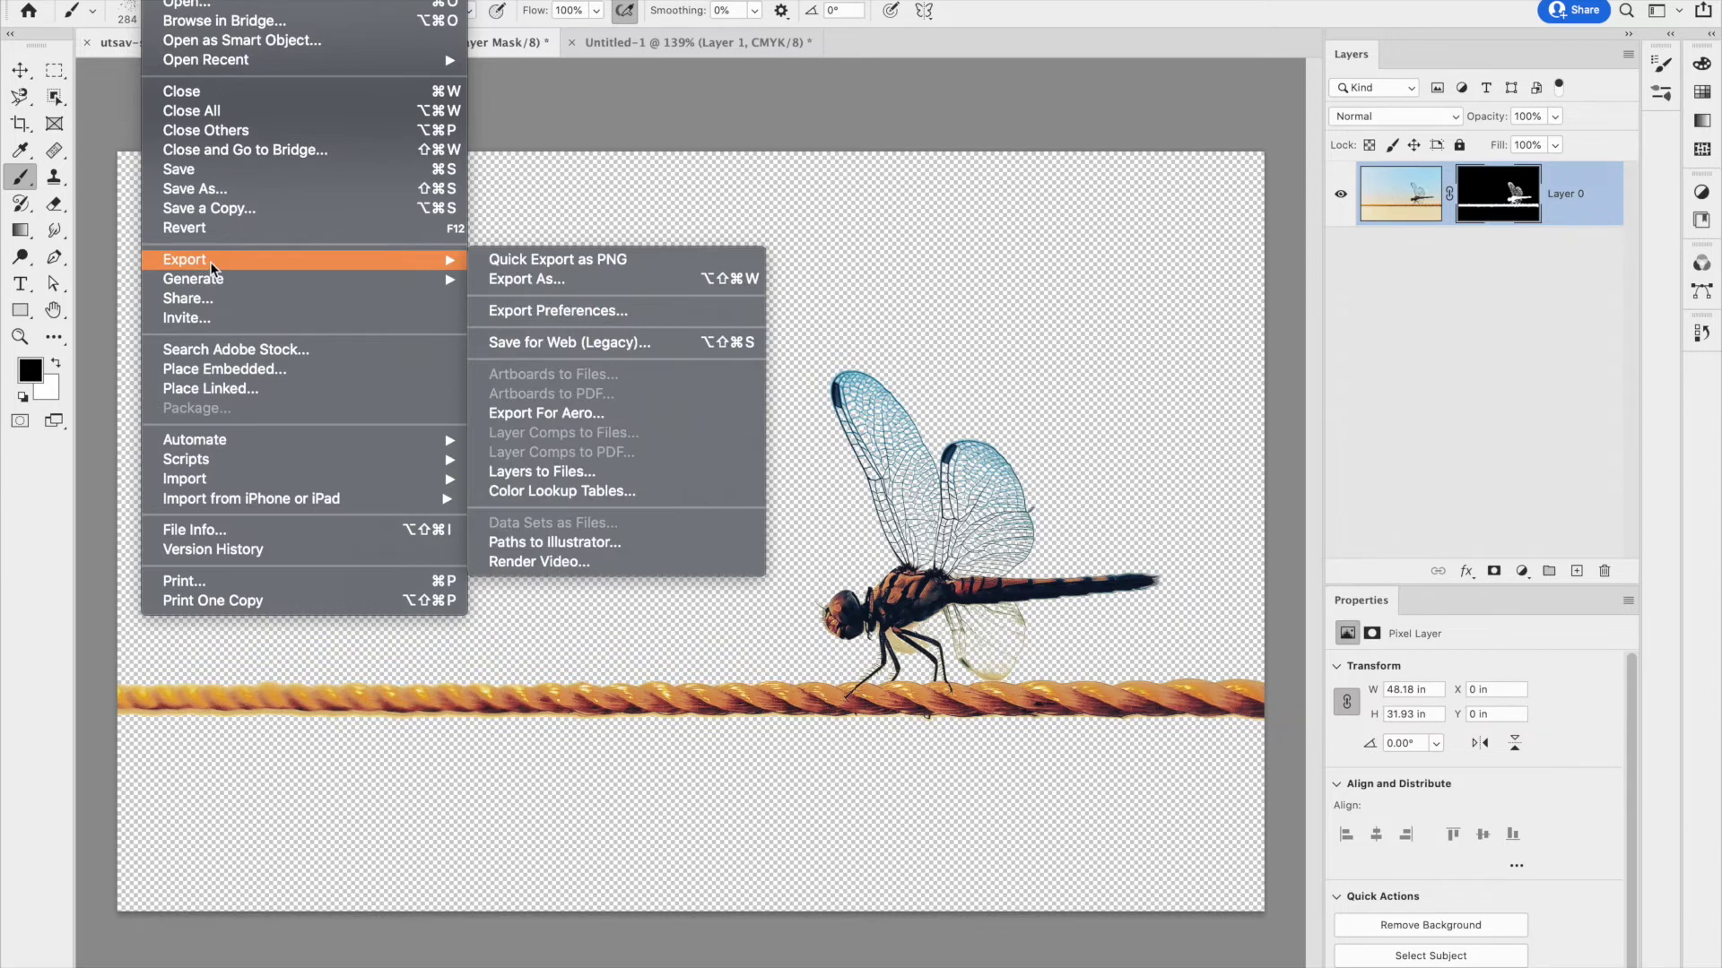
pyautogui.click(554, 279)
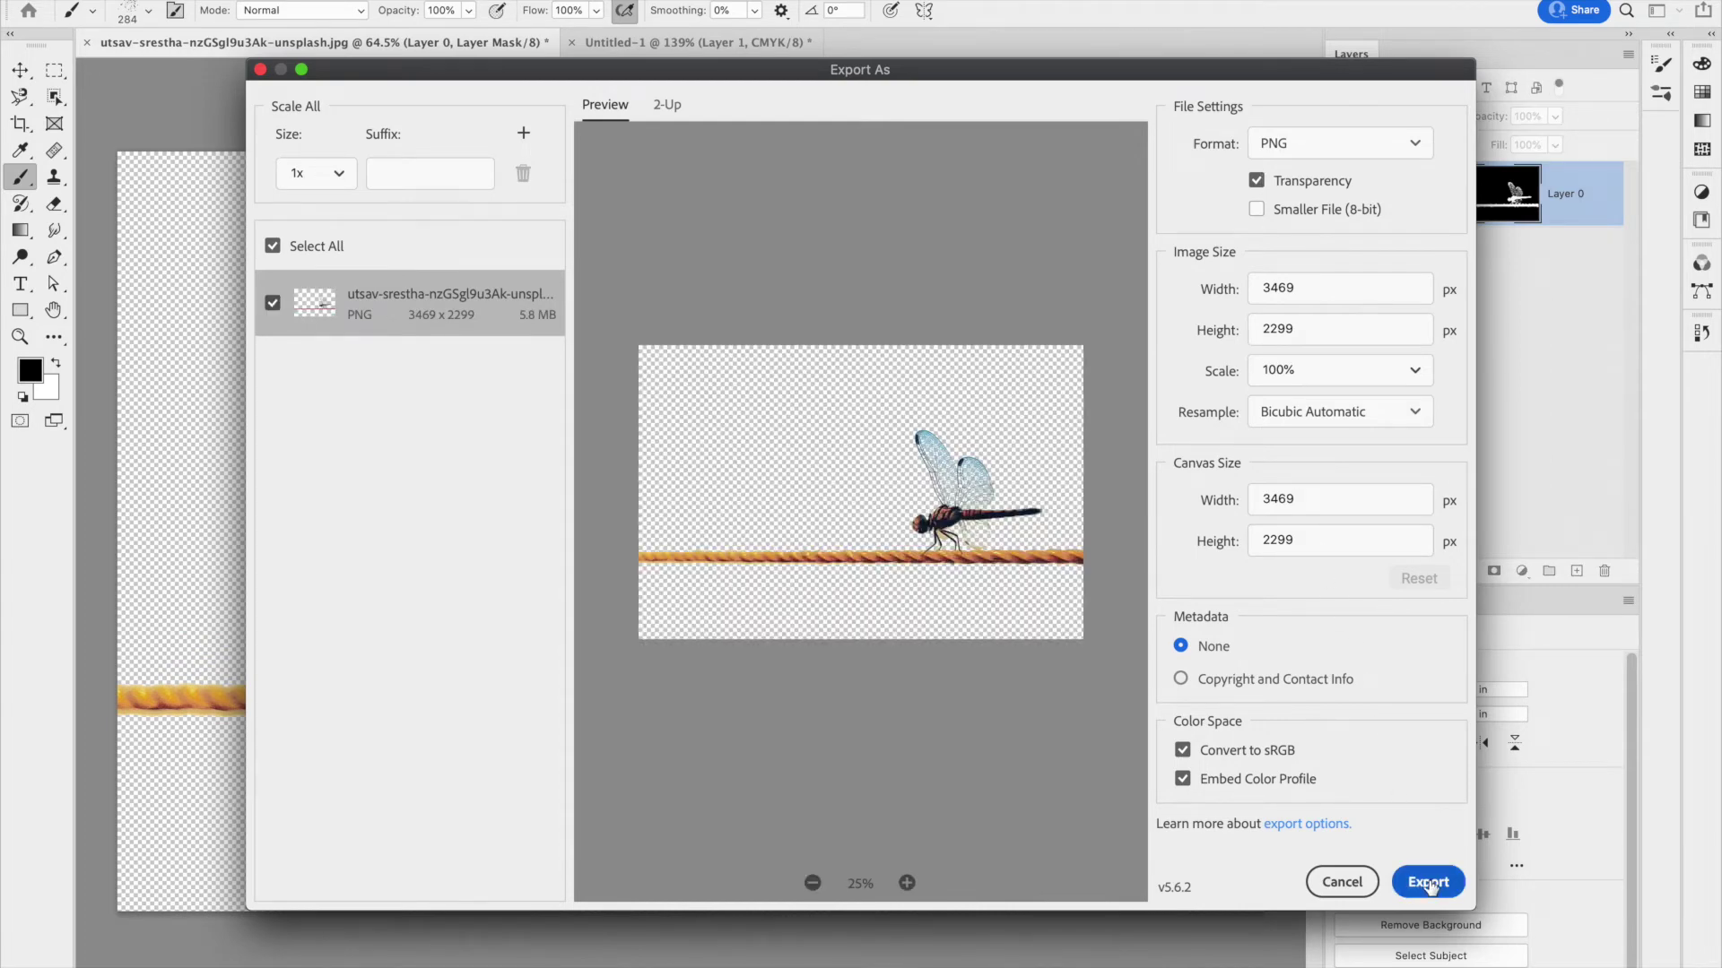
pyautogui.click(1428, 883)
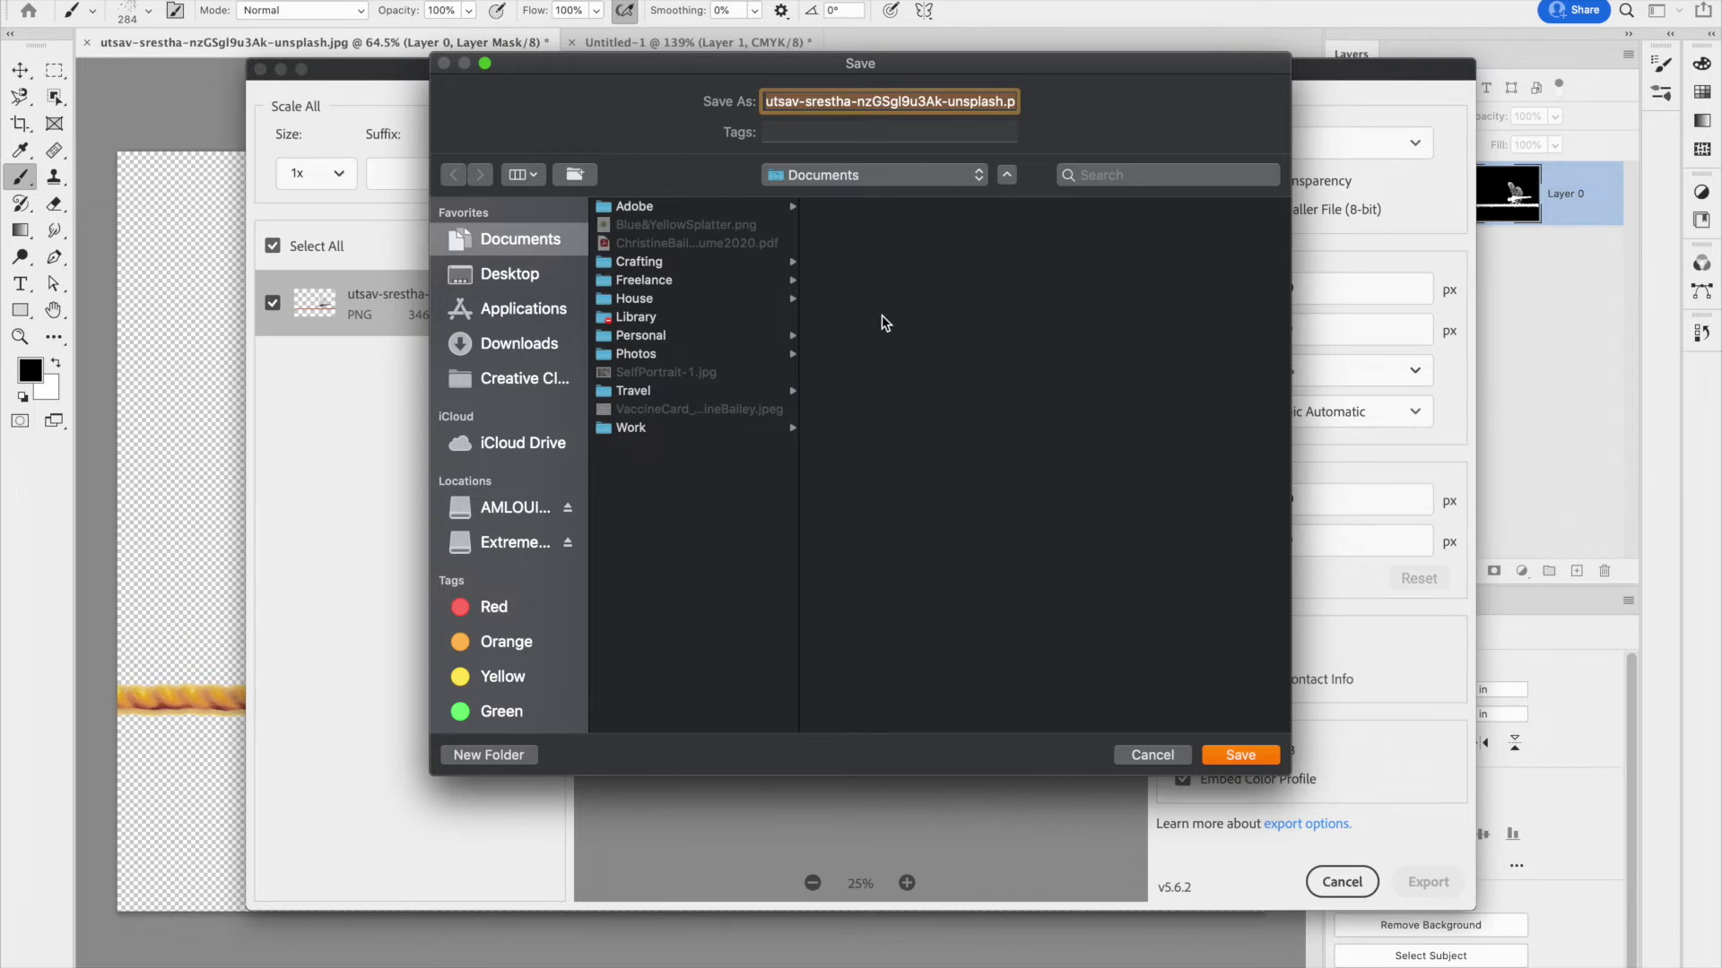
pyautogui.write('Dragon')
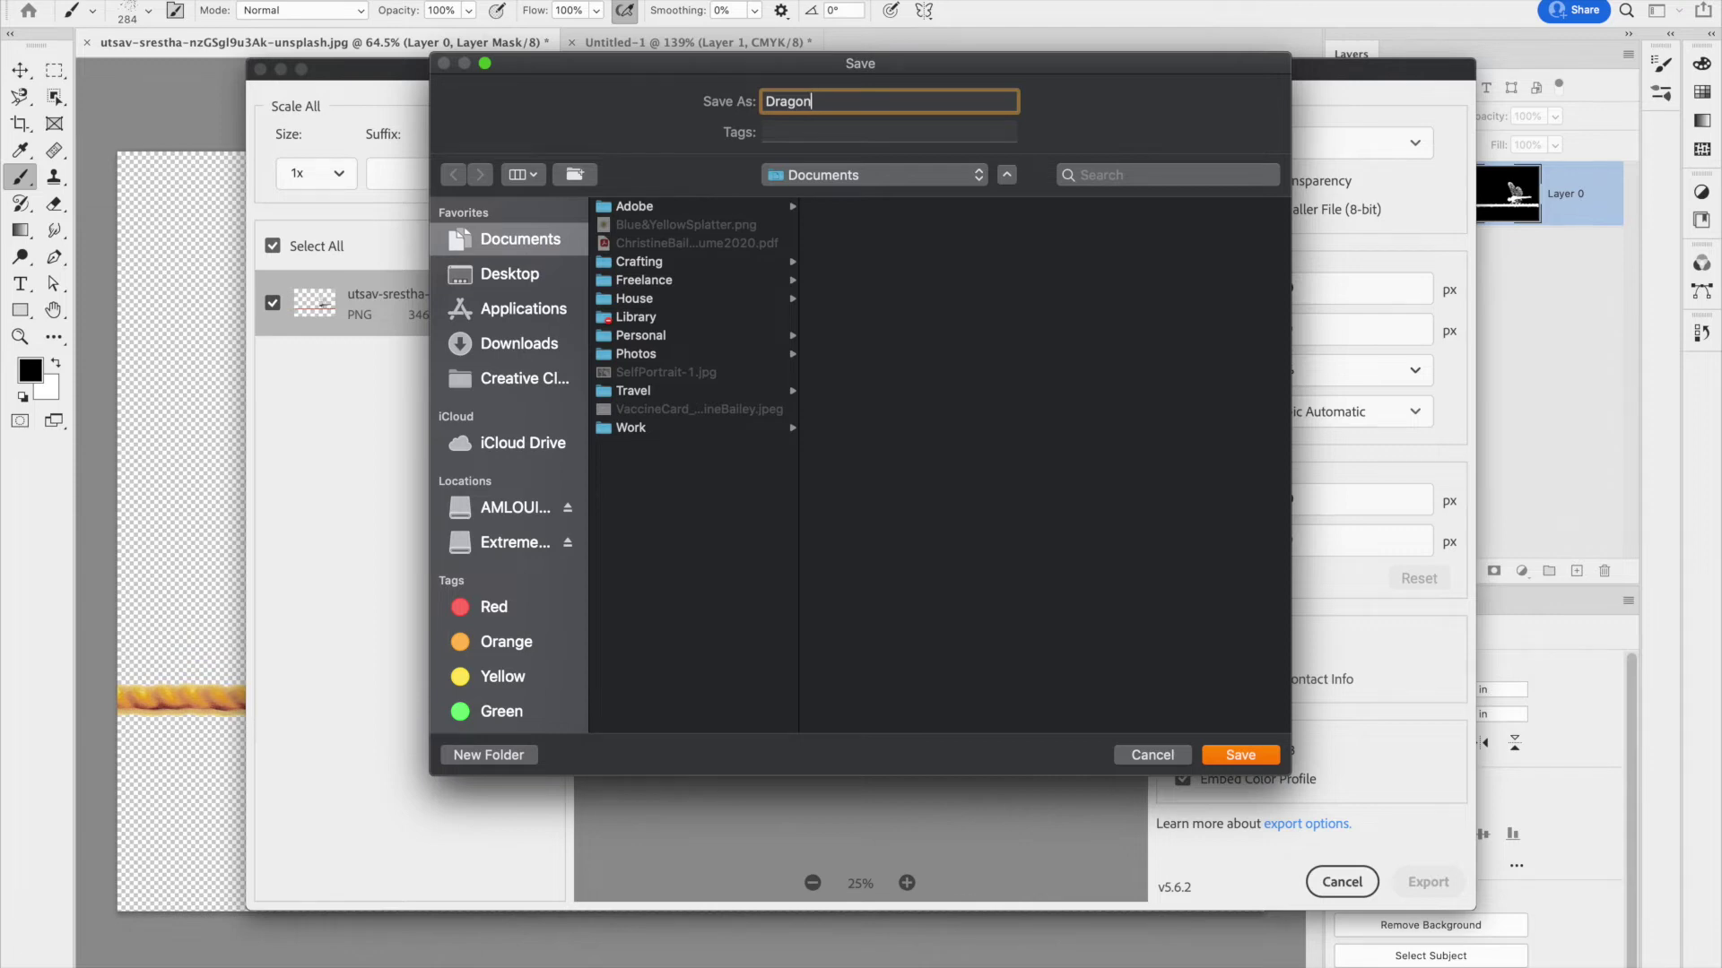
pyautogui.write('fly')
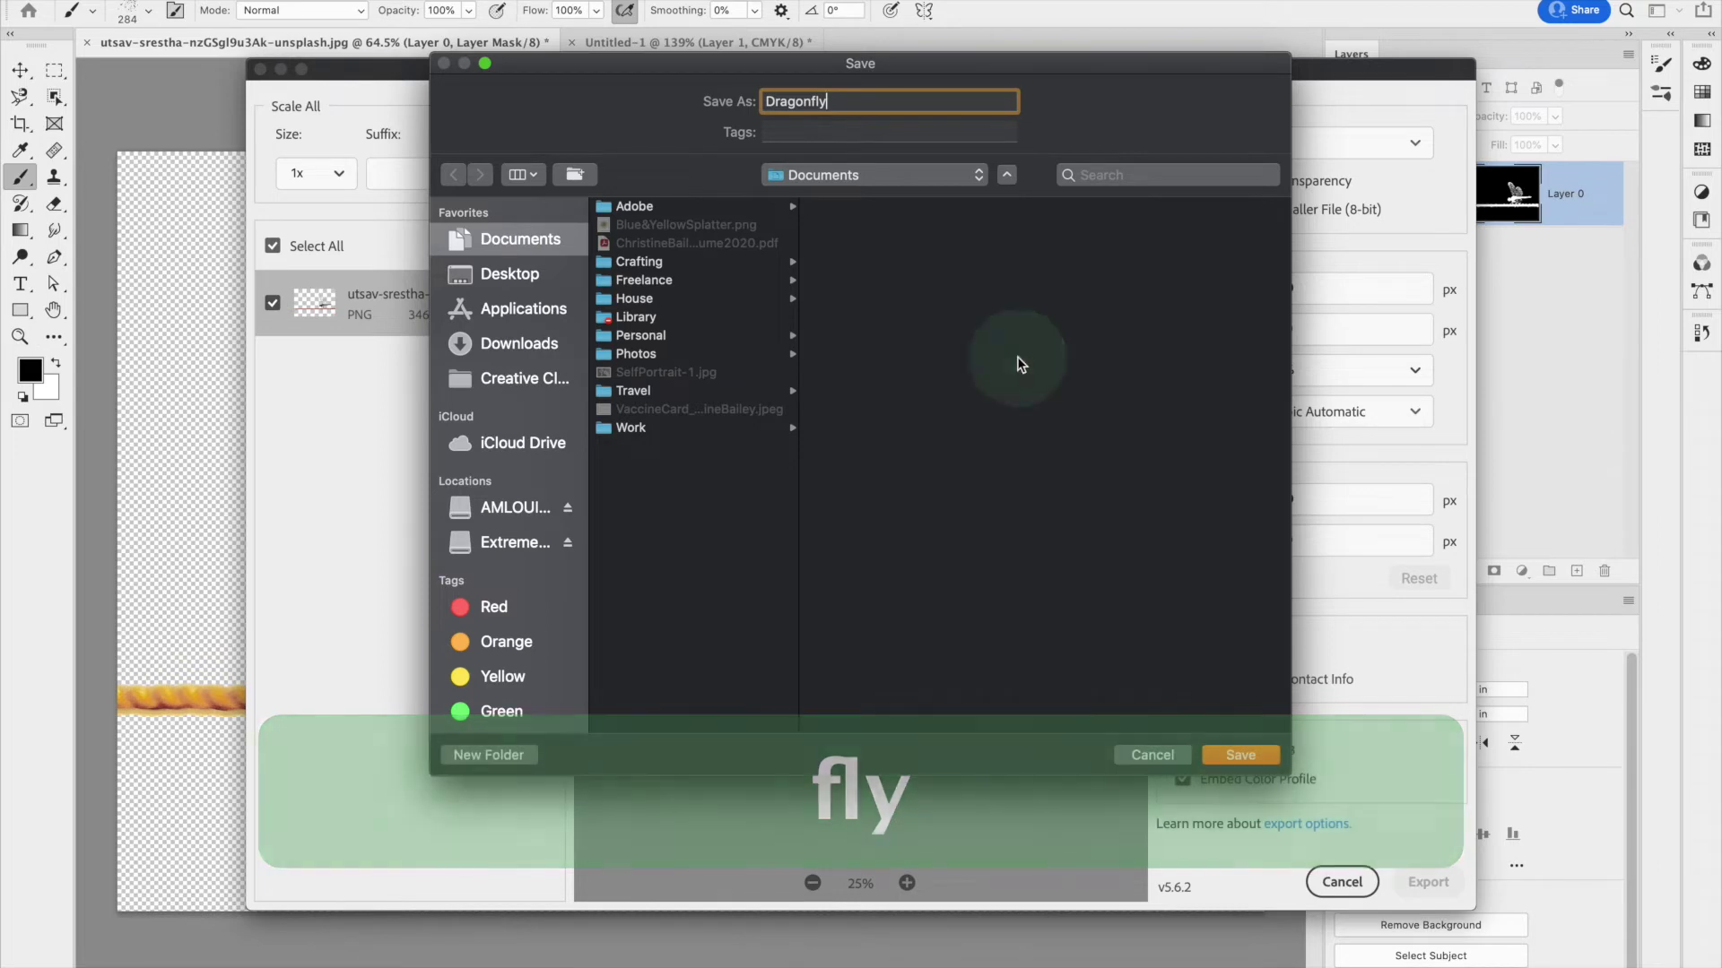
pyautogui.click(1238, 756)
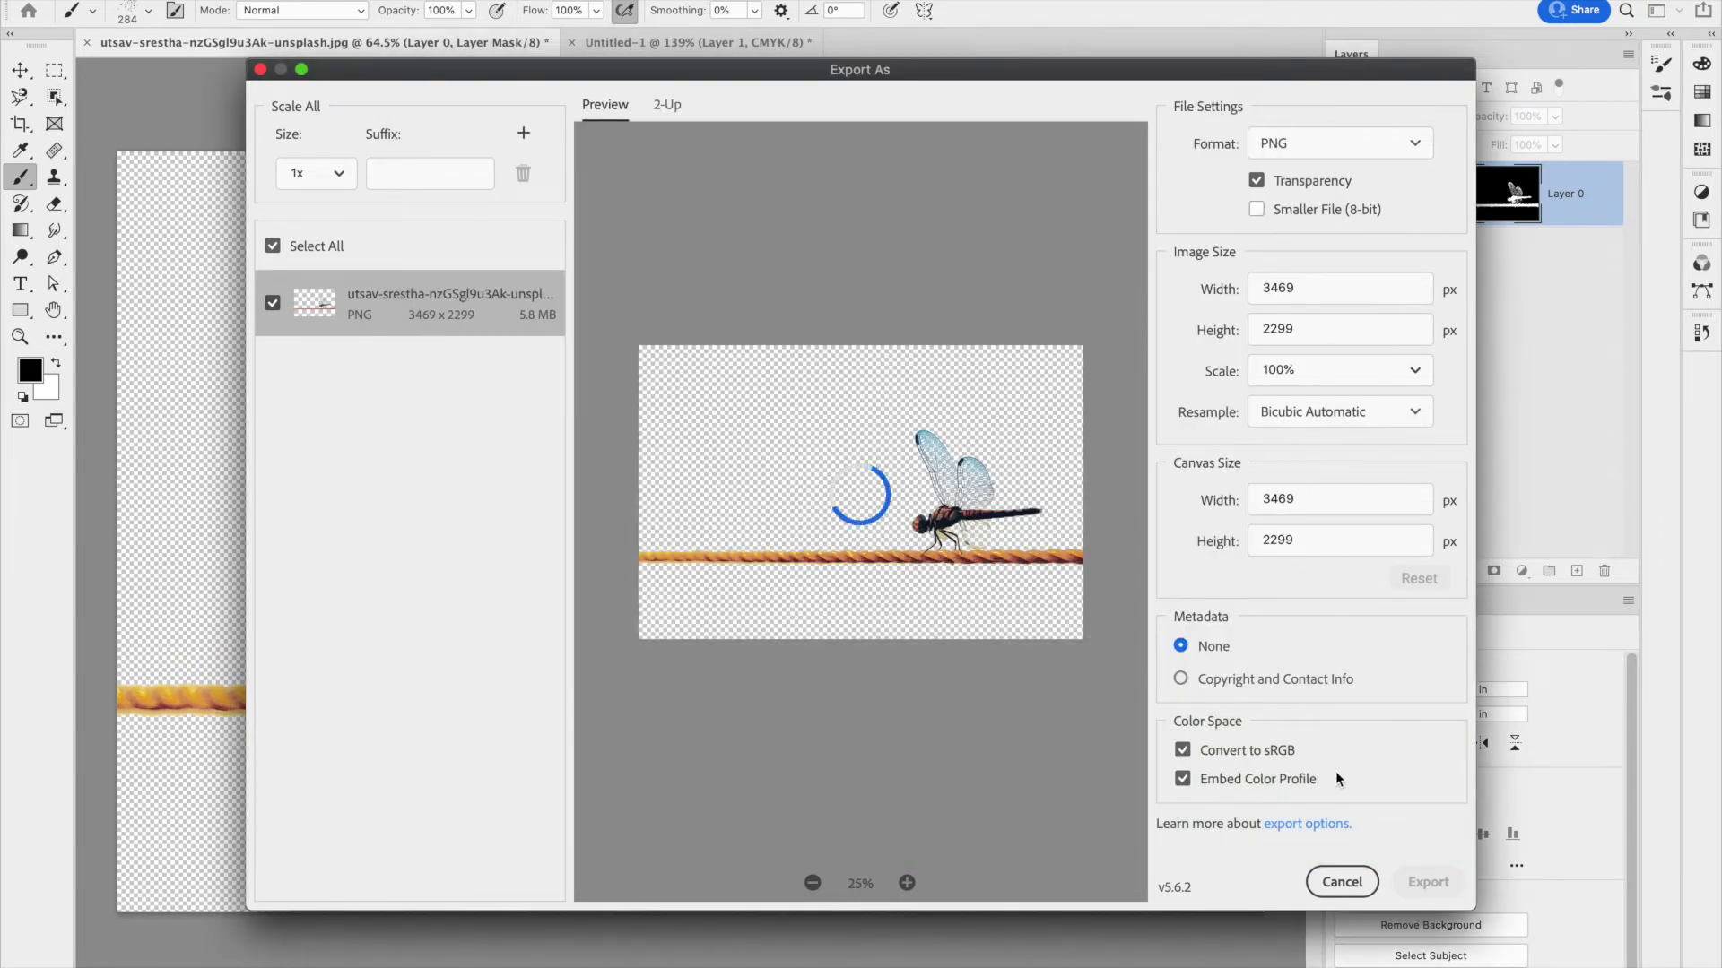
# Switch back to the Mailchimp template and replace the splatter image with Dragonfly.png uploaded from the Documents folder
pyautogui.press('super+Tab')
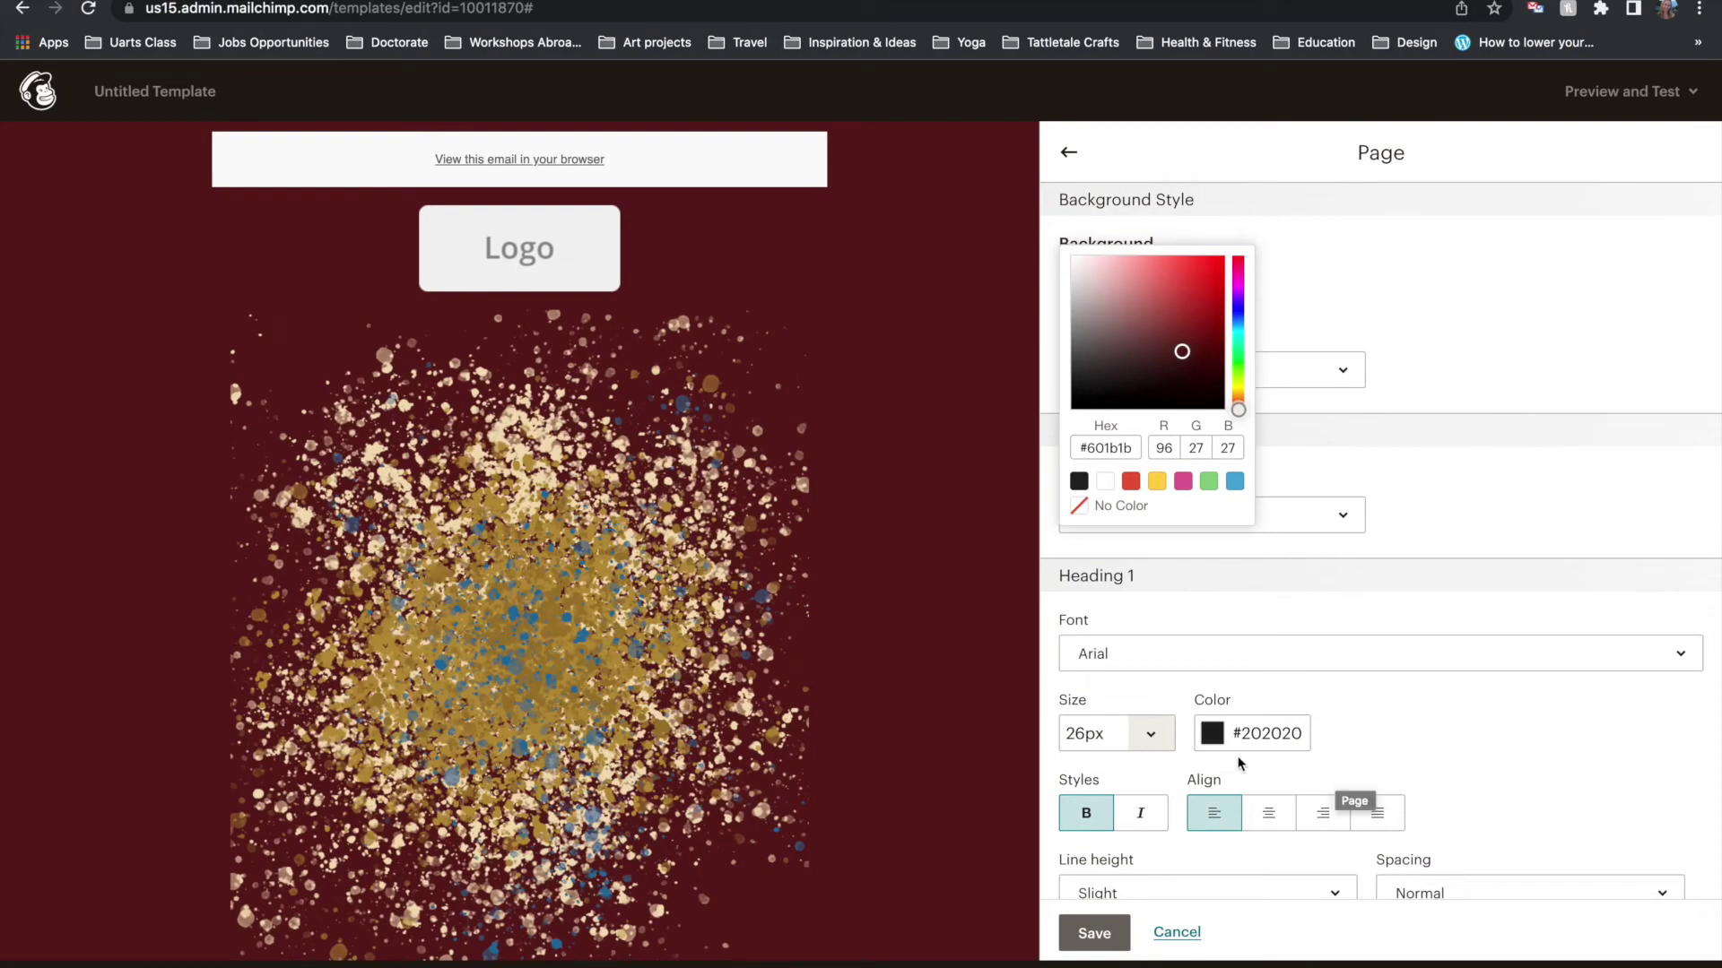
pyautogui.click(1360, 260)
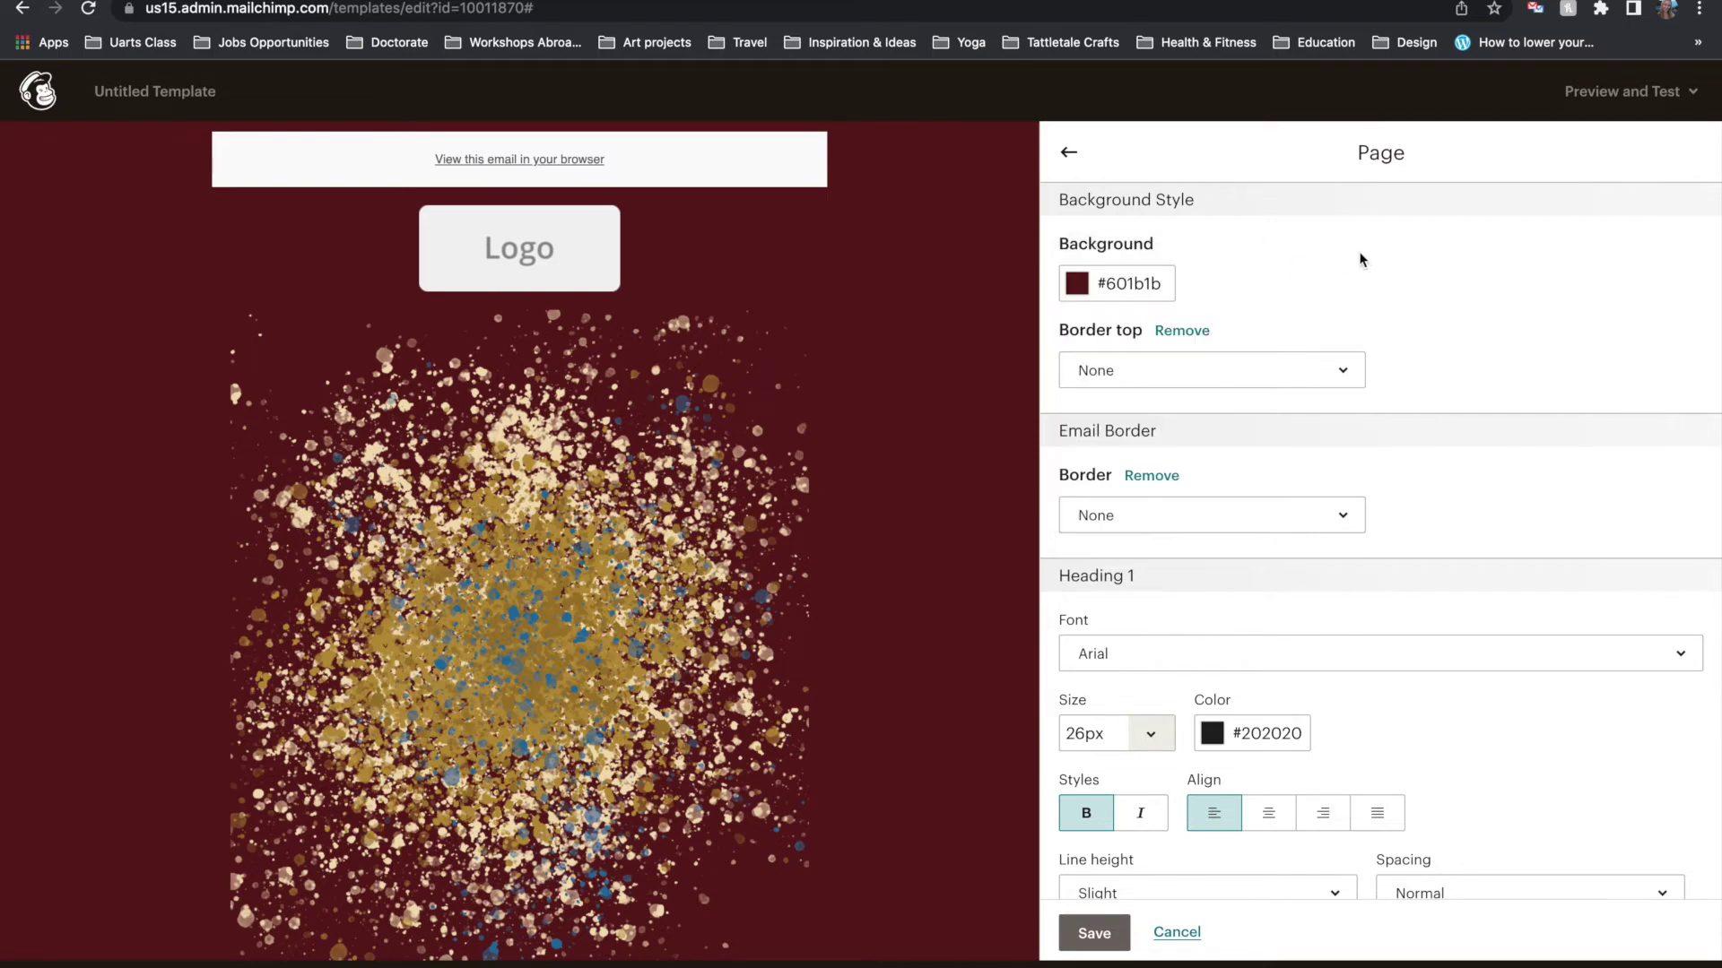
pyautogui.click(1067, 153)
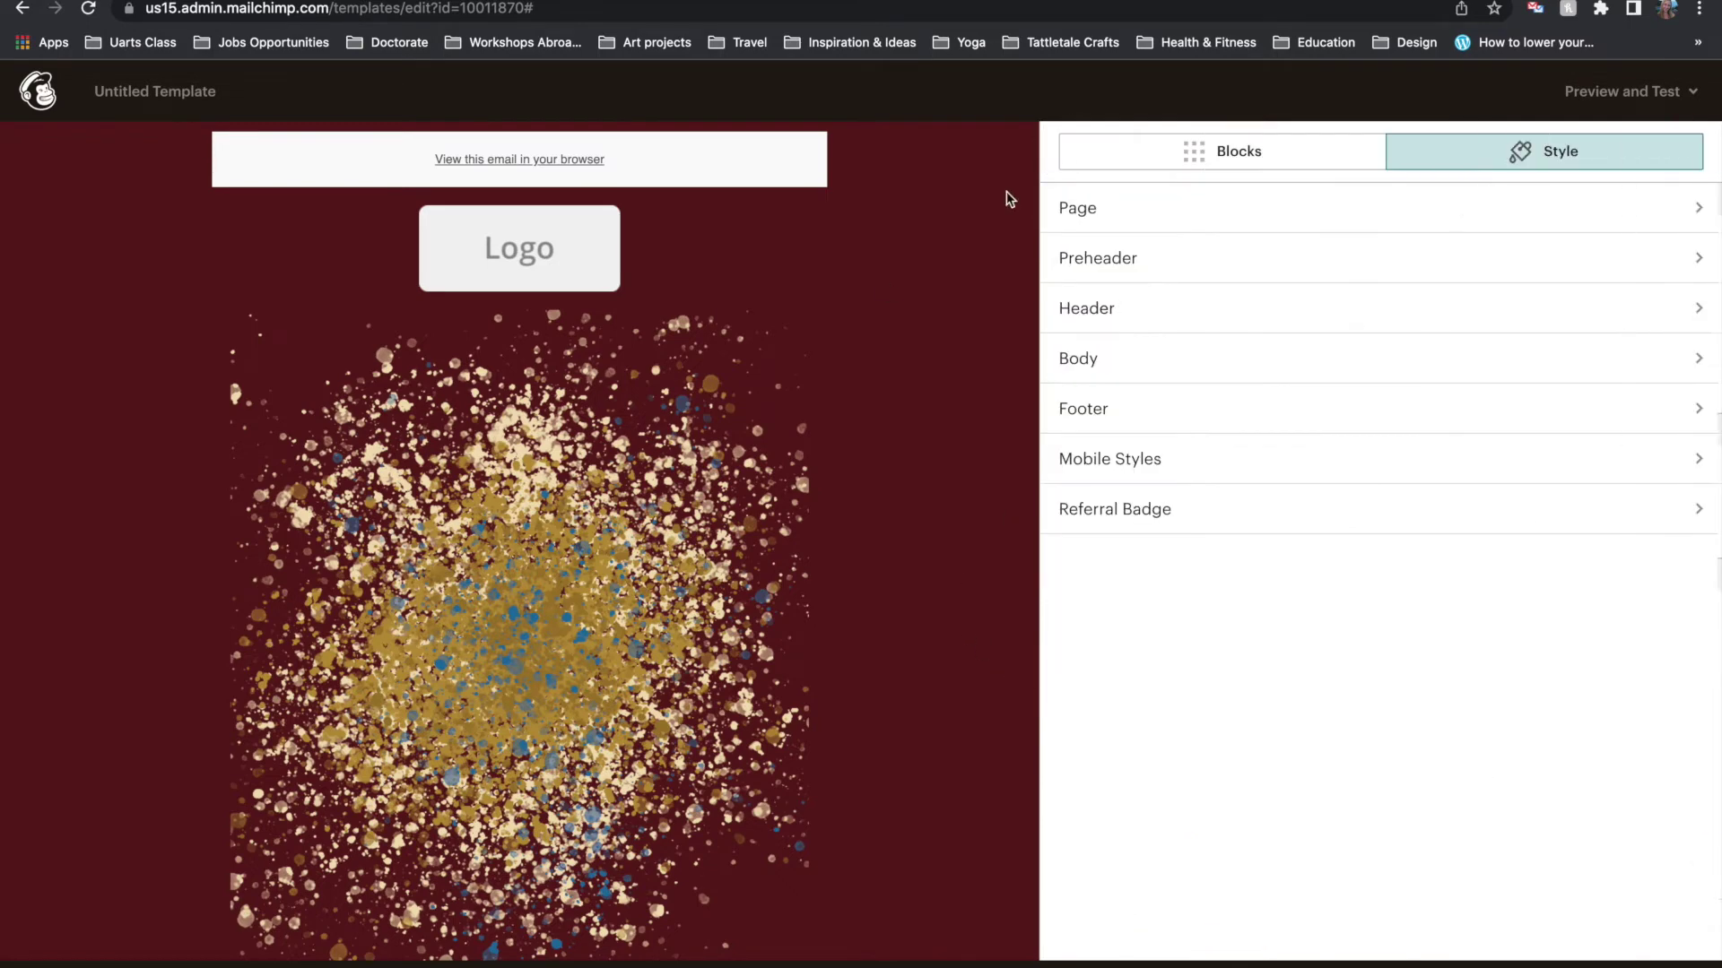
pyautogui.click(641, 411)
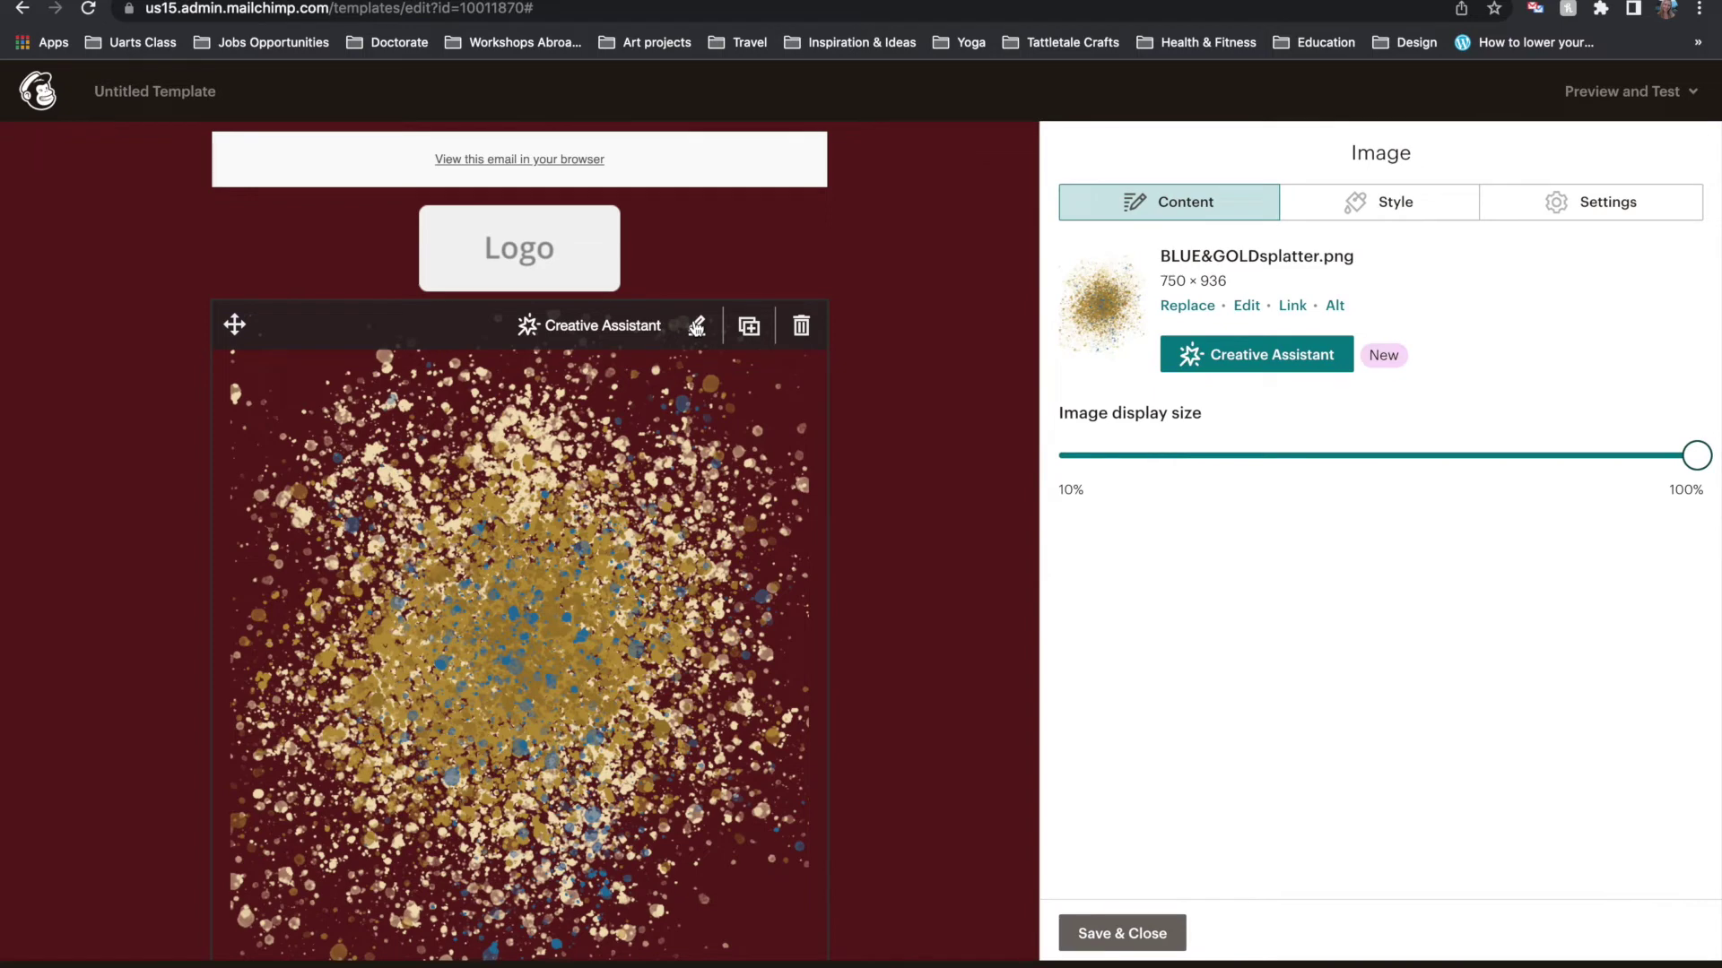
pyautogui.click(1196, 307)
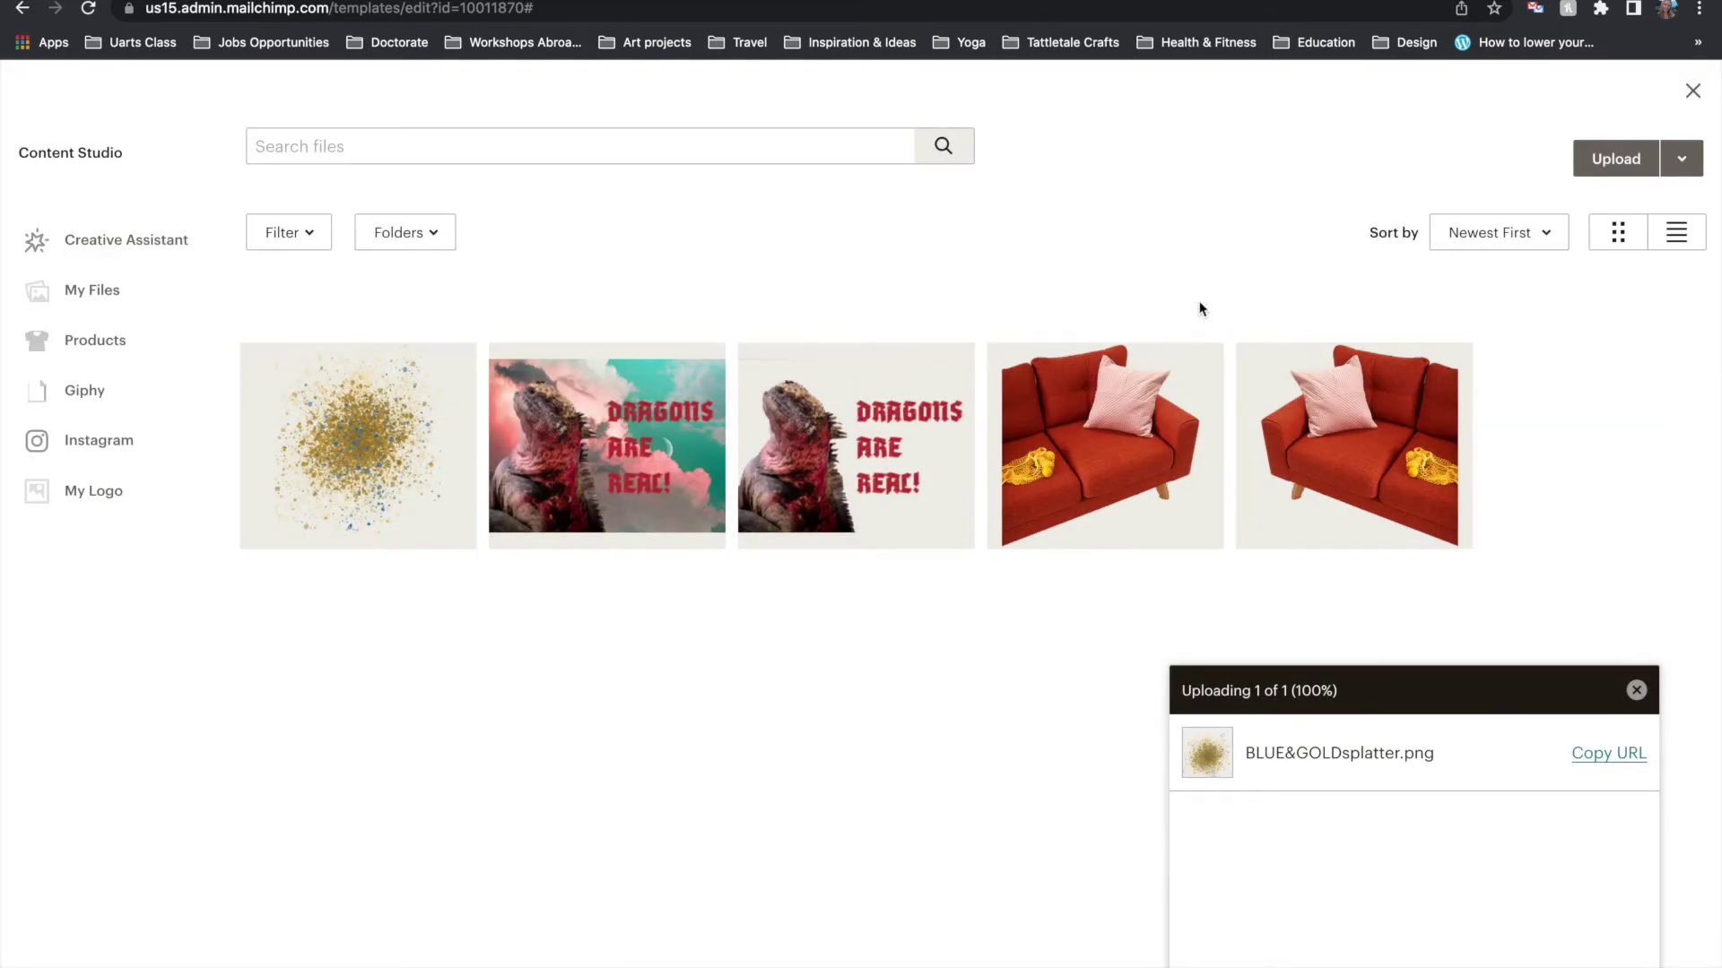
pyautogui.click(1624, 161)
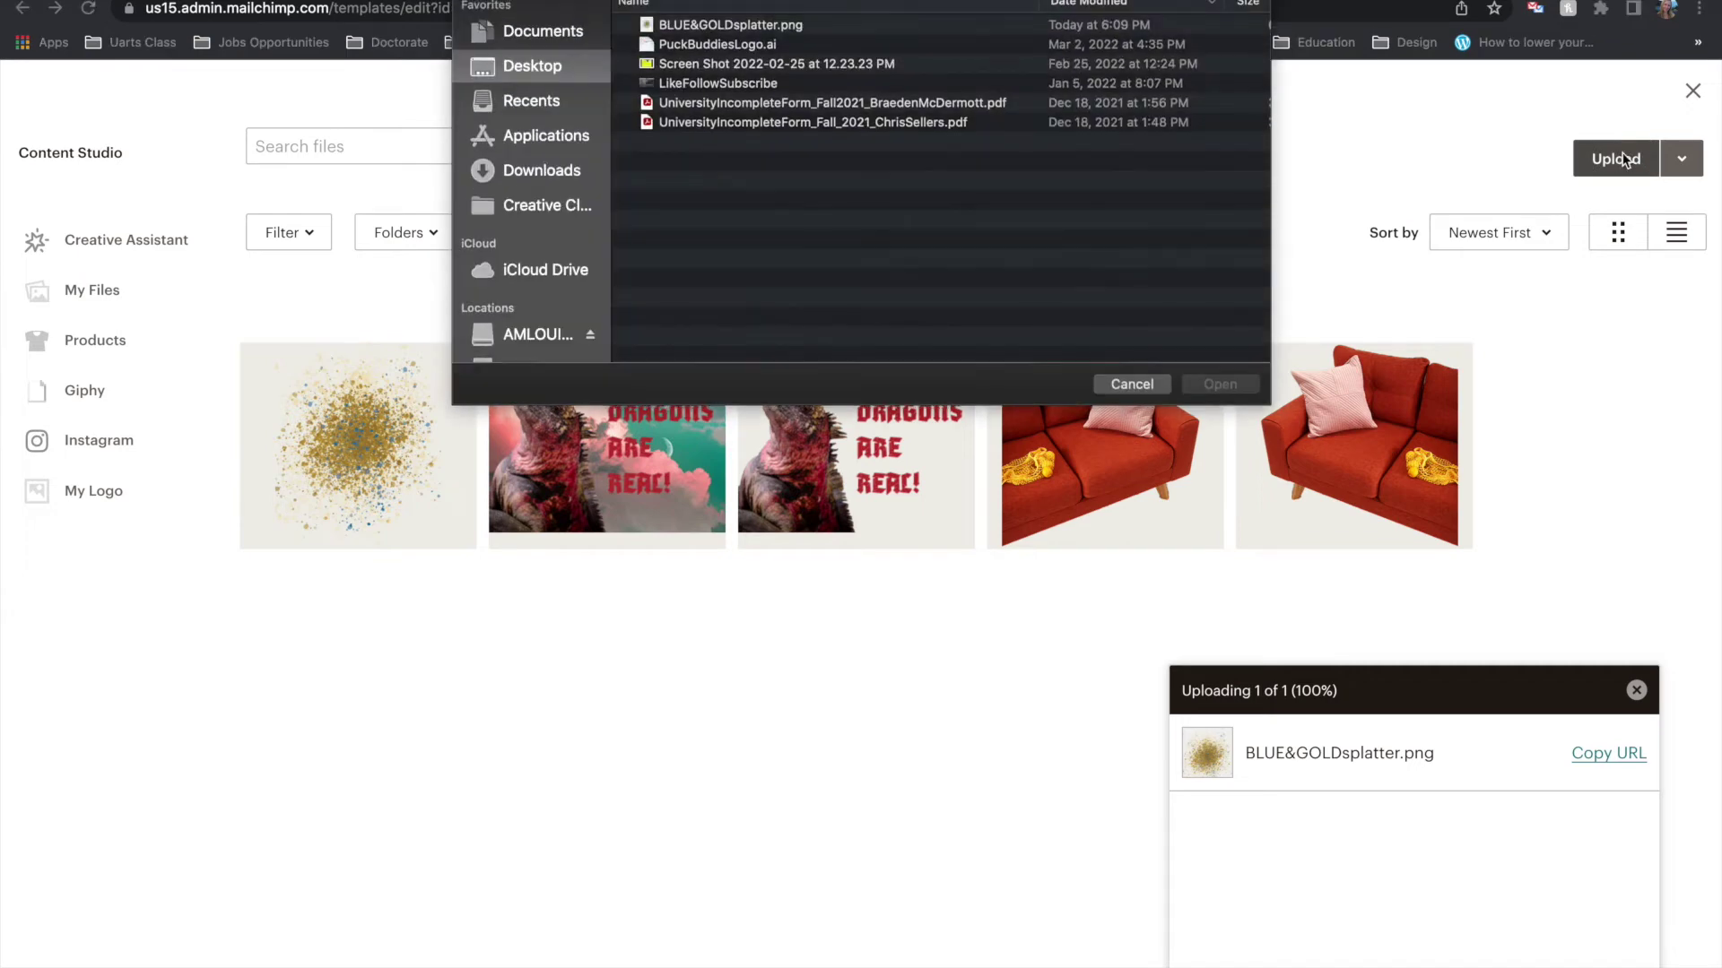
pyautogui.click(540, 31)
pyautogui.click(681, 28)
pyautogui.click(1221, 384)
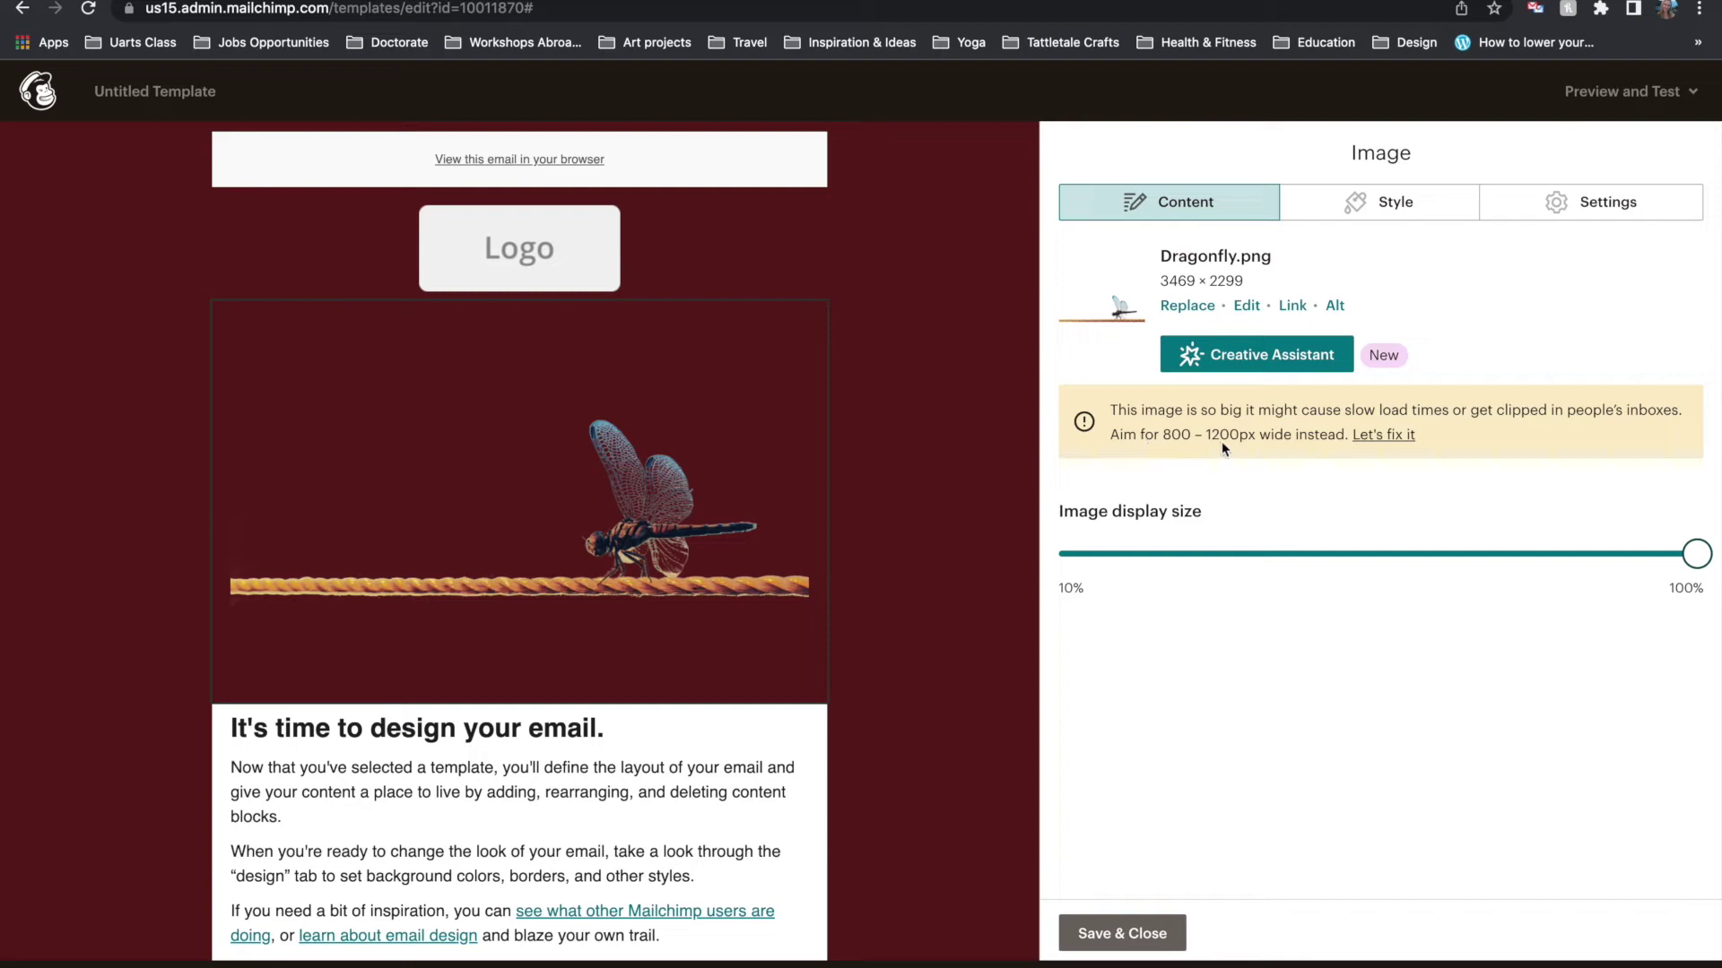
# Resize the oversized dragonfly image to 1200 x 795 px, save it, and inspect its edges up close in the email
pyautogui.click(1385, 436)
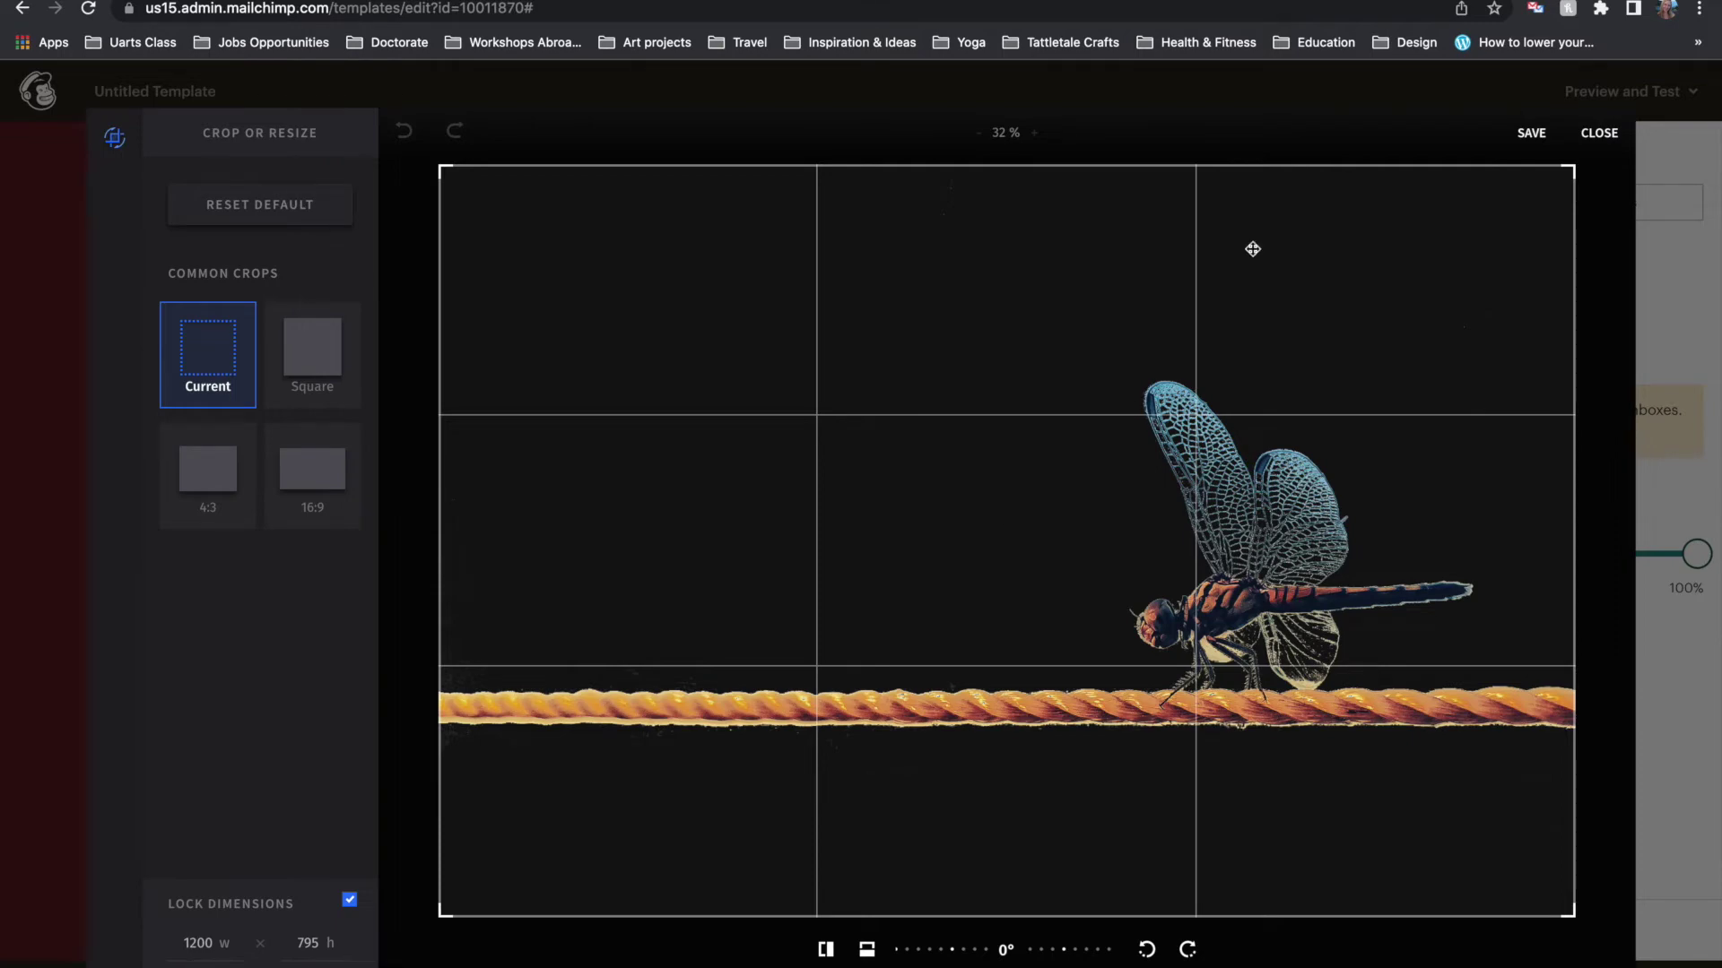
pyautogui.click(1532, 135)
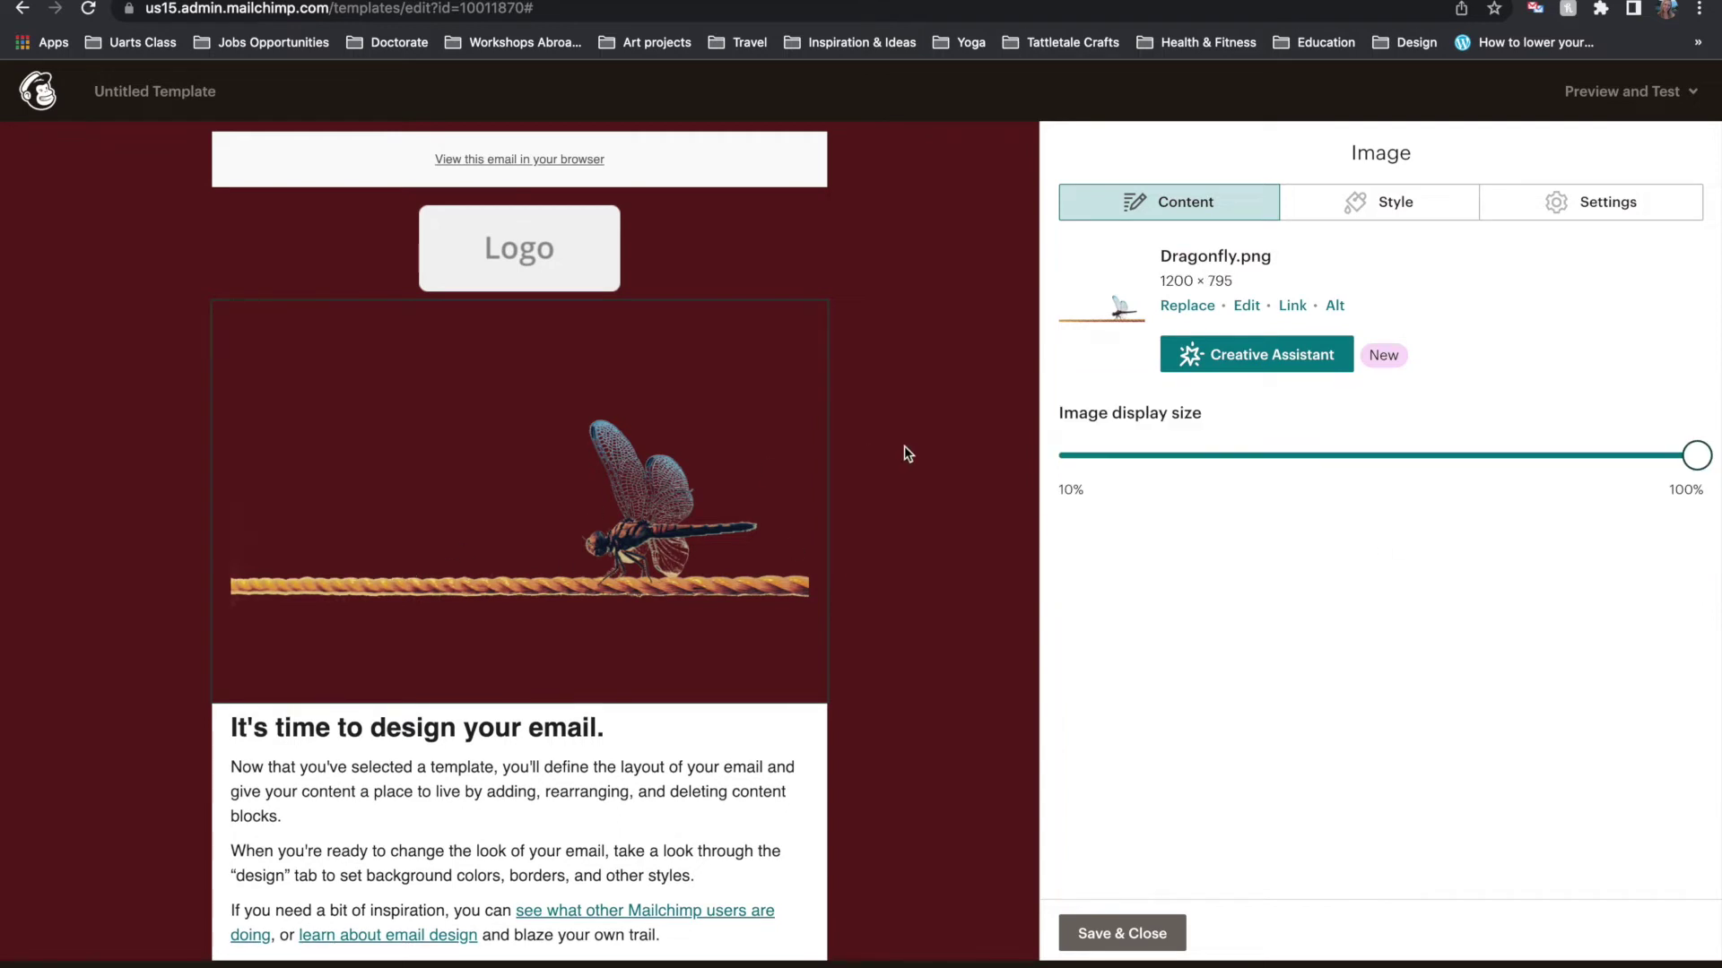
pyautogui.moveTo(468, 574)
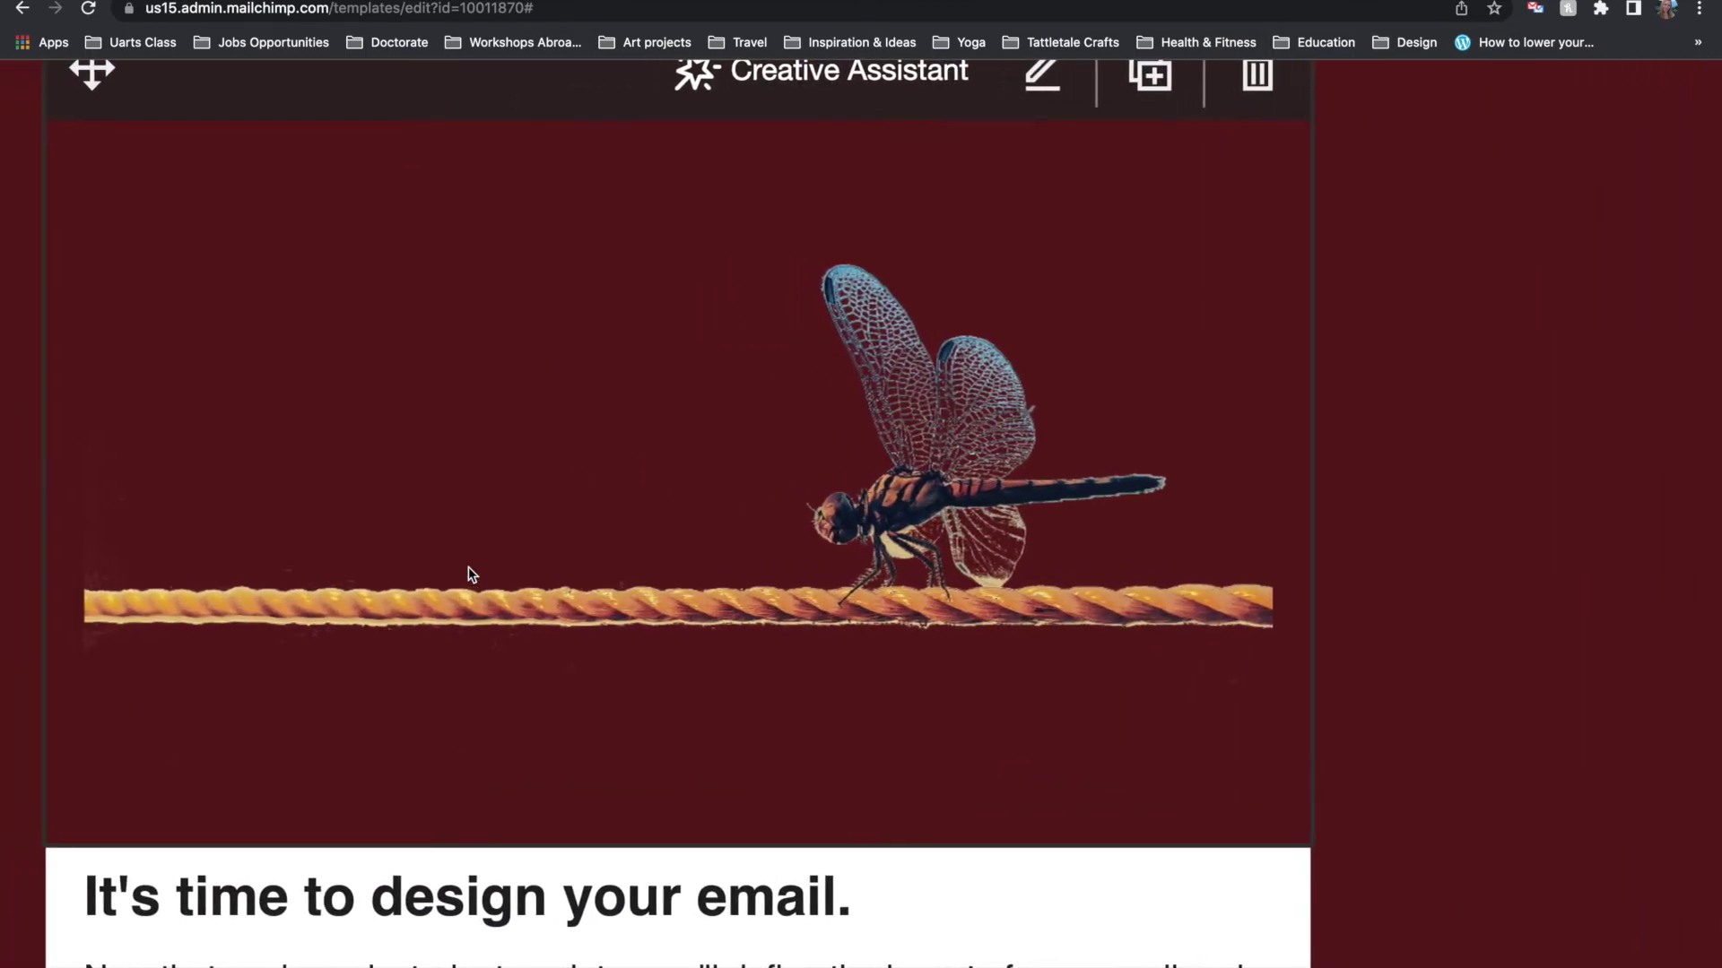
pyautogui.hscroll(-2, 468, 574)
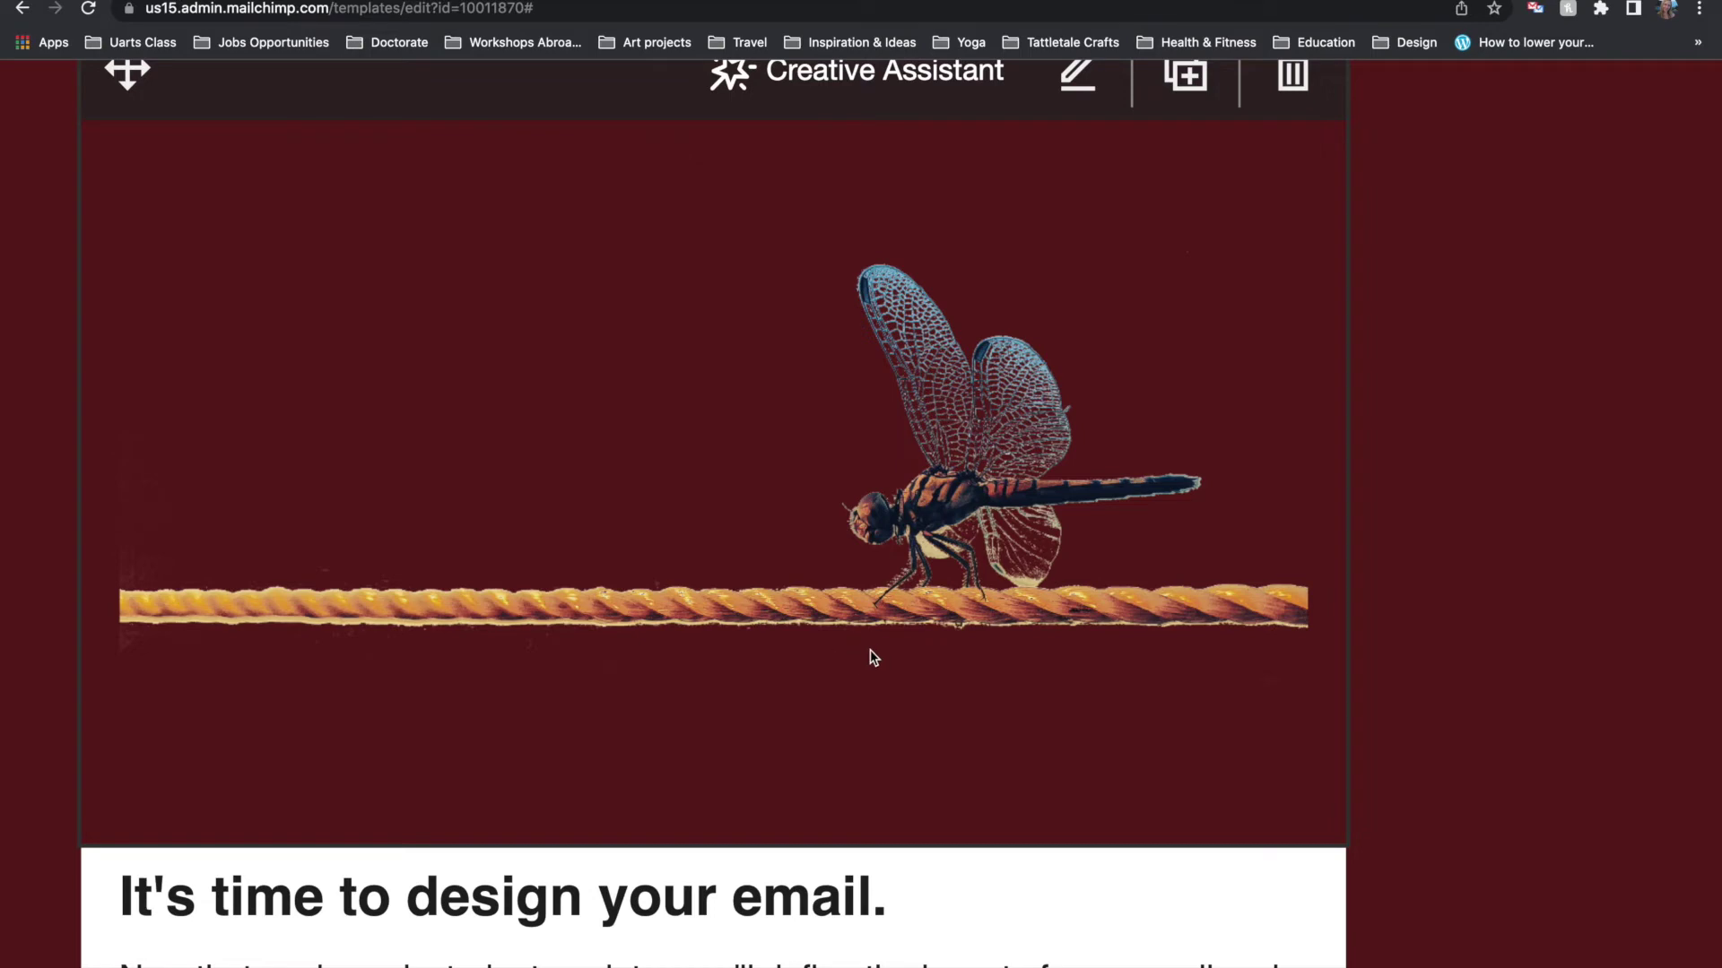
# Check the dragonfly image at normal size within the email layout, and save and close its image settings
pyautogui.click(851, 665)
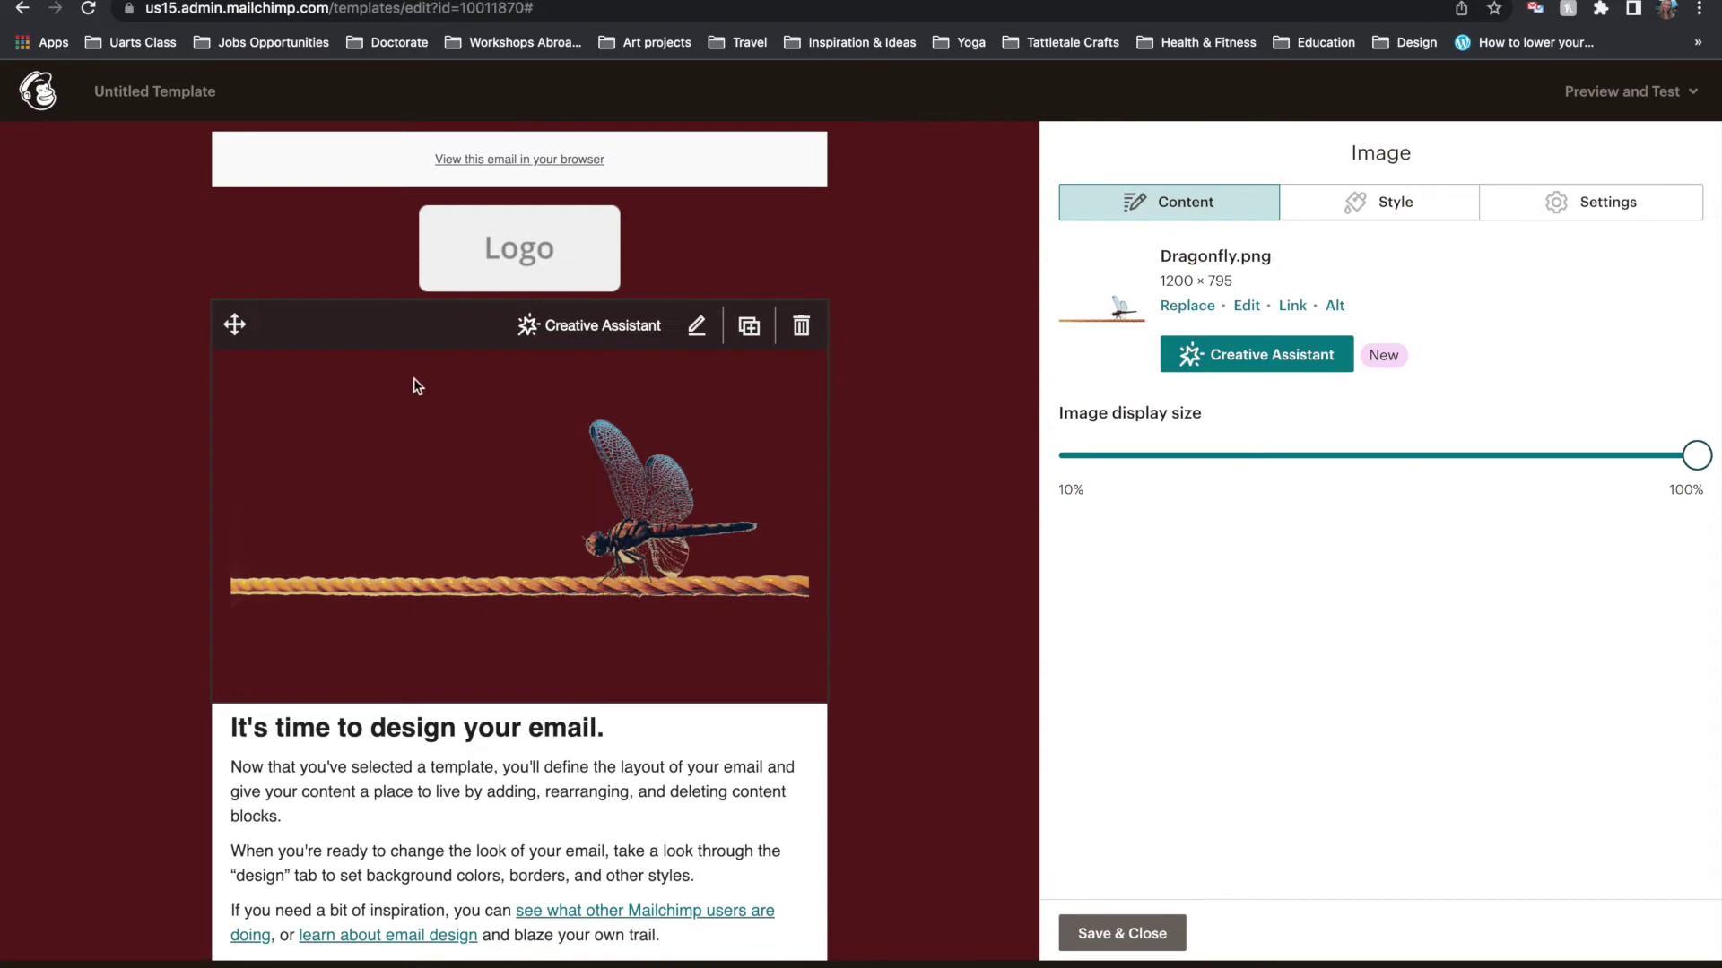
pyautogui.scroll(-5, 401, 378)
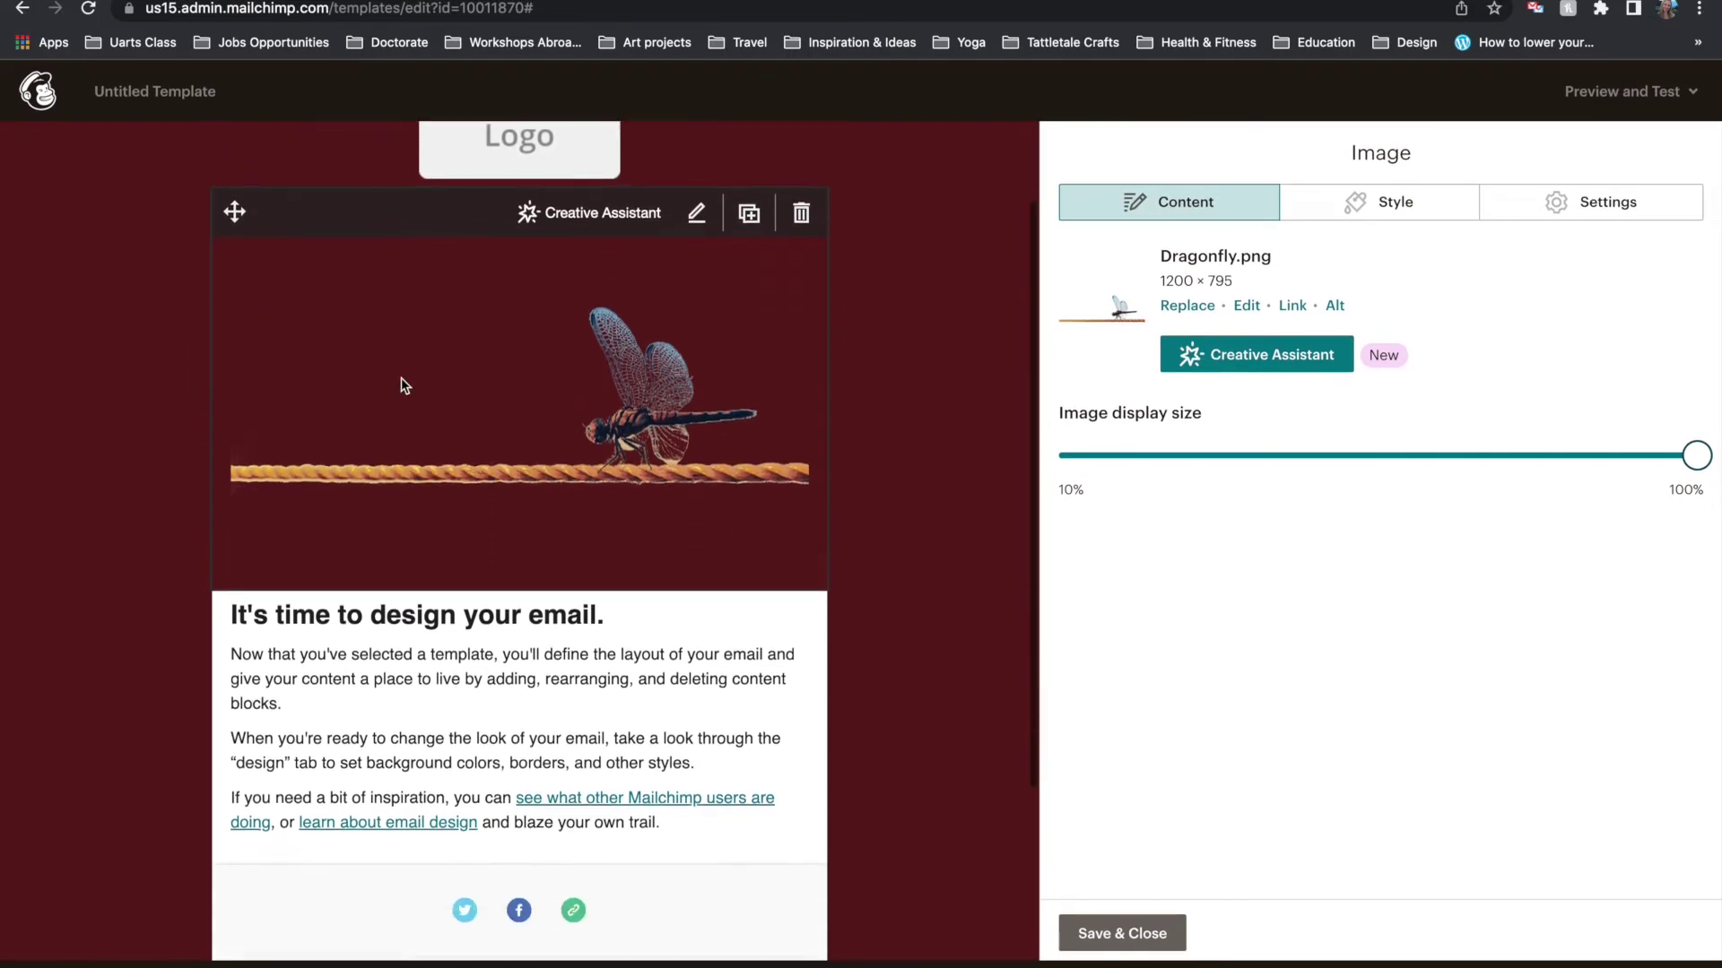
pyautogui.scroll(5, 401, 378)
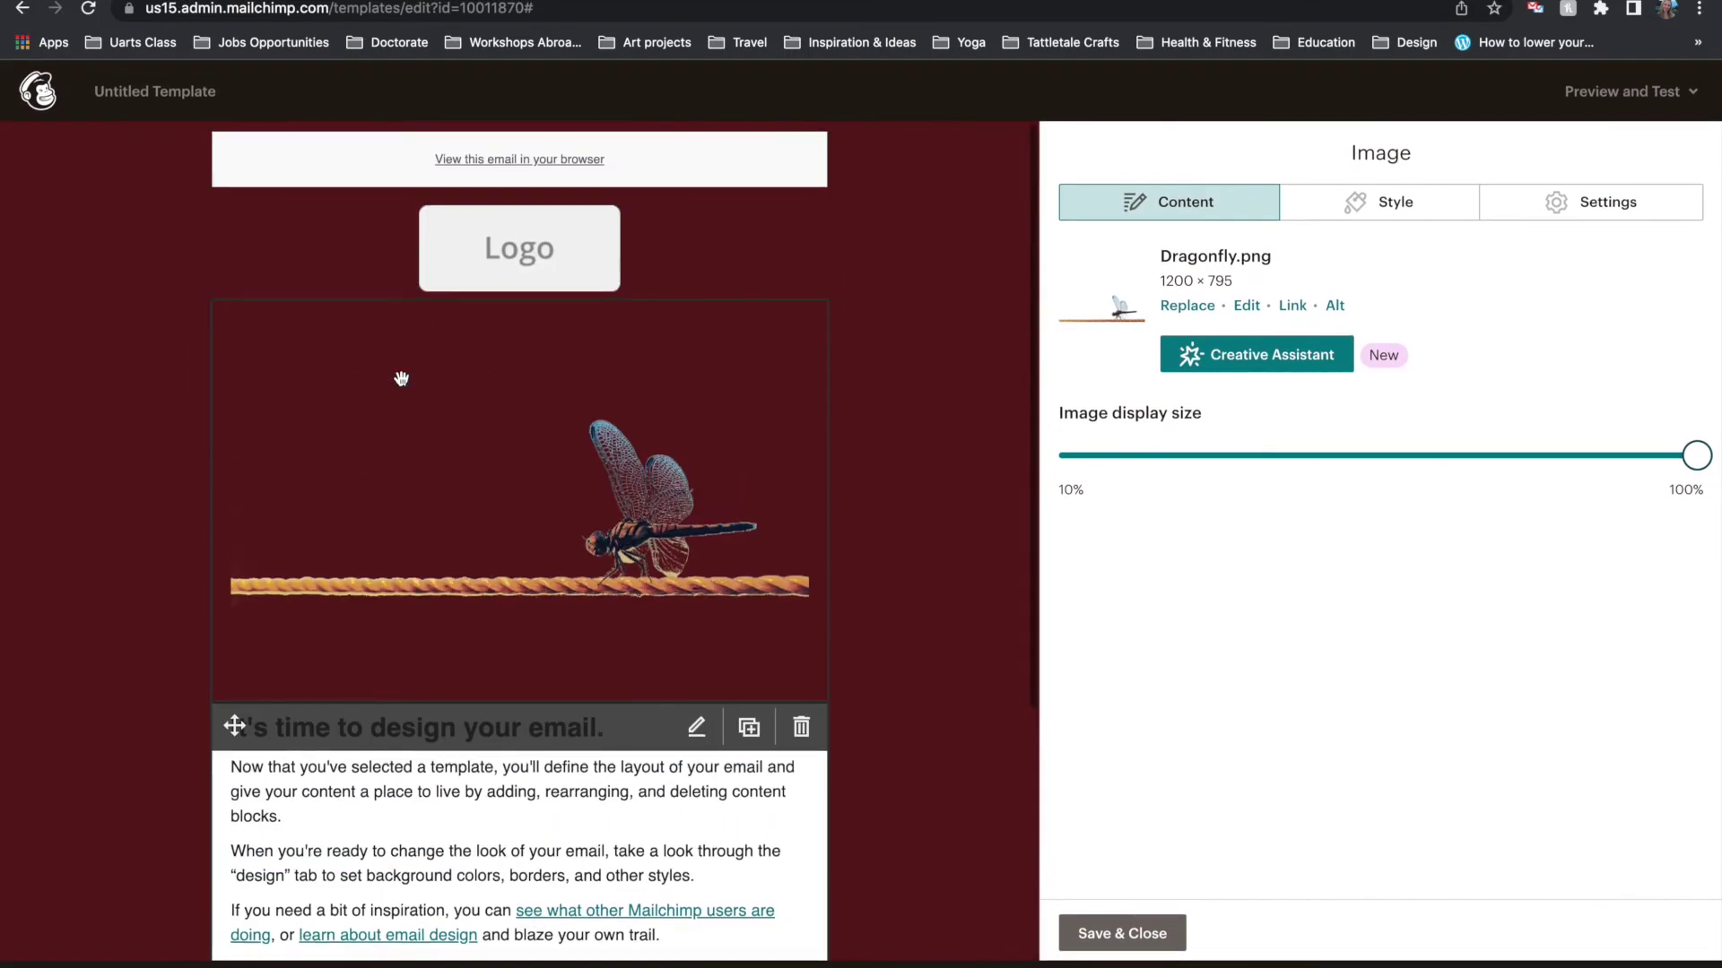
pyautogui.click(1139, 928)
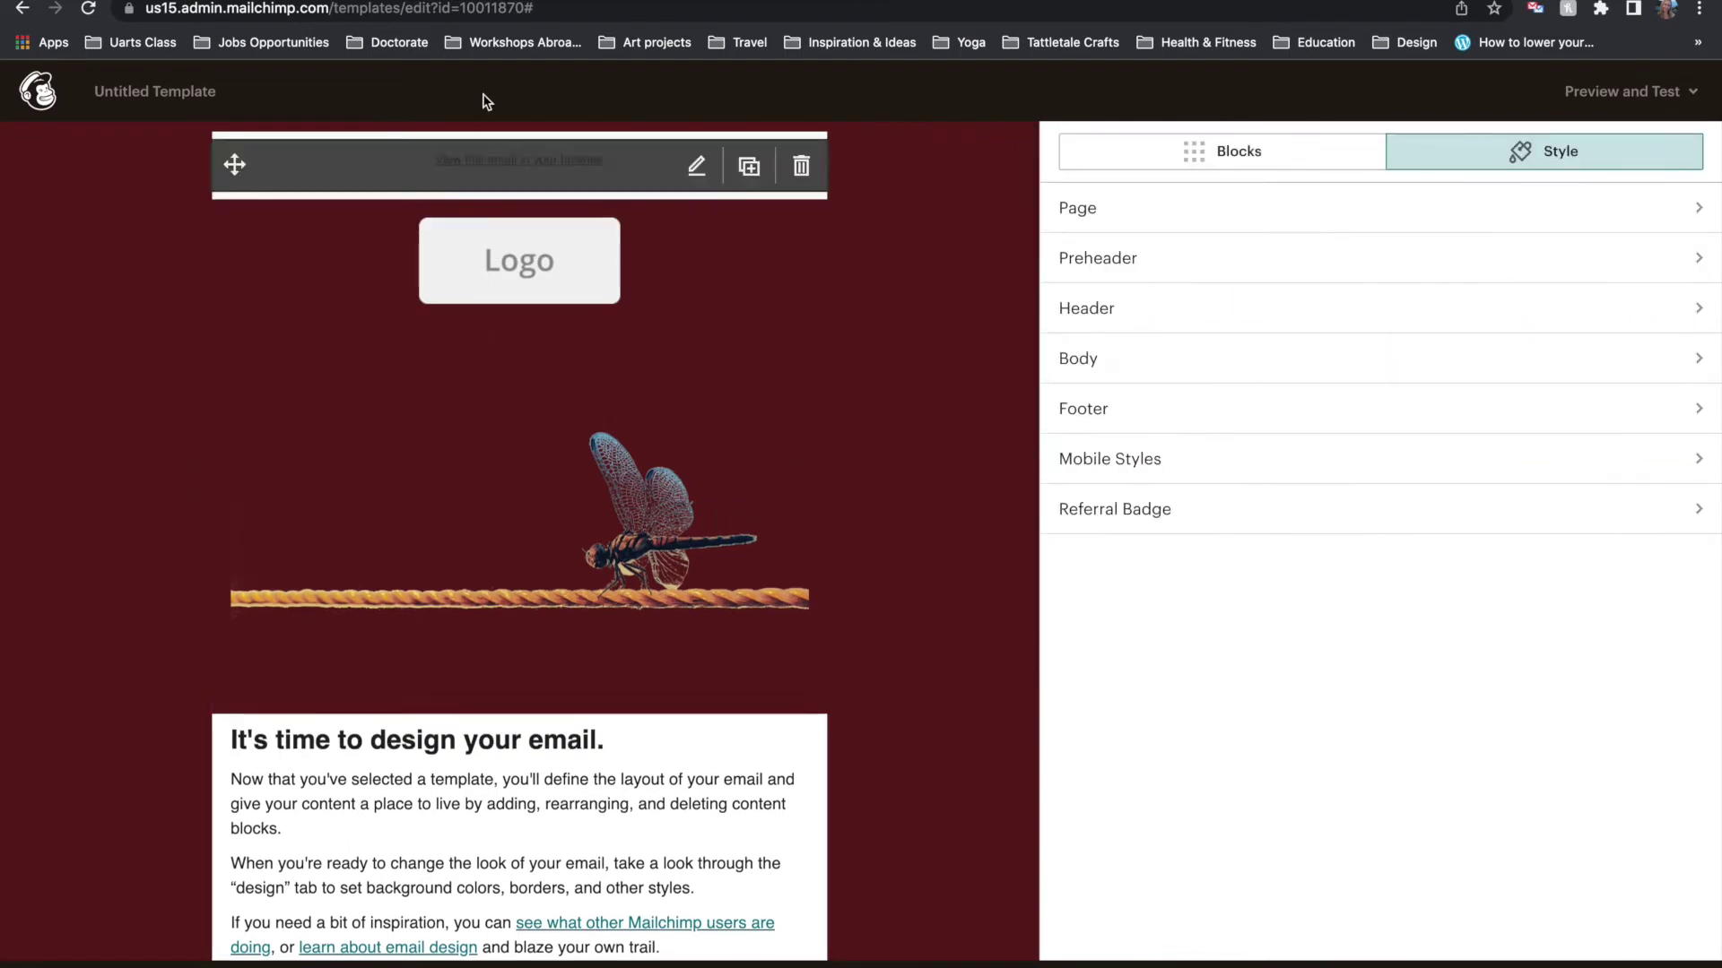
# Switch to Illustrator and export the logo artwork to the Desktop as a PNG named Logo, without using artboards
pyautogui.press('super+Tab')
pyautogui.press('super+Tab')
pyautogui.press('super+Tab')
pyautogui.press('super+Tab')
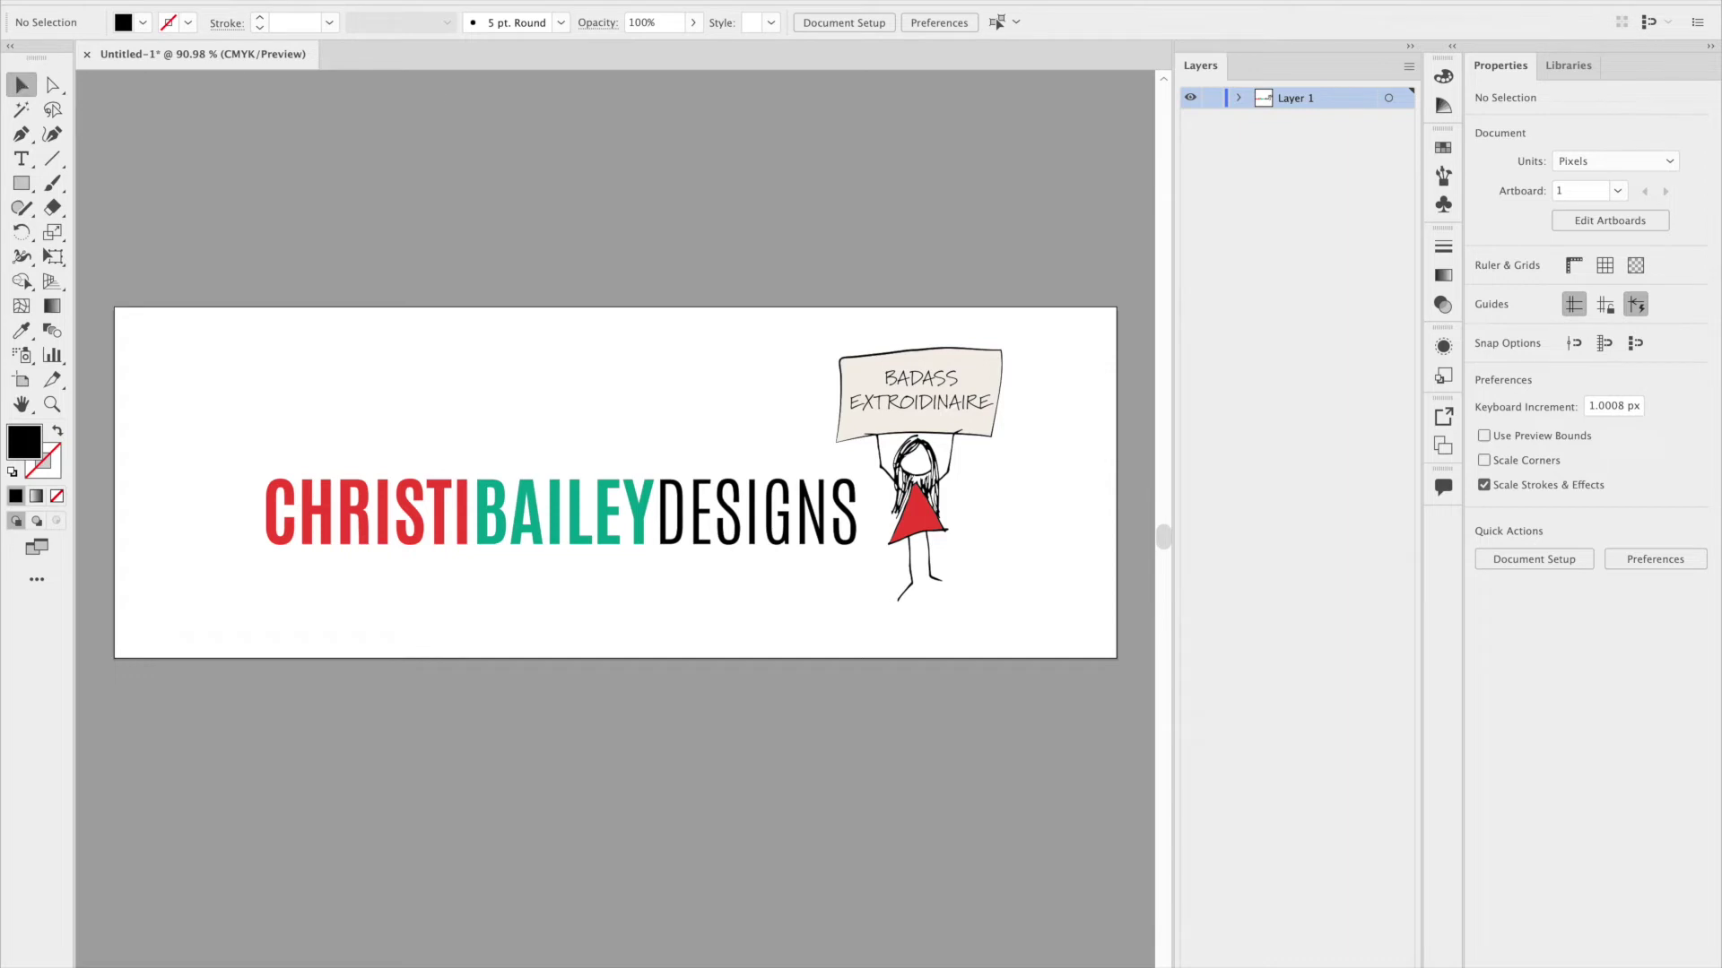
pyautogui.click(155, 4)
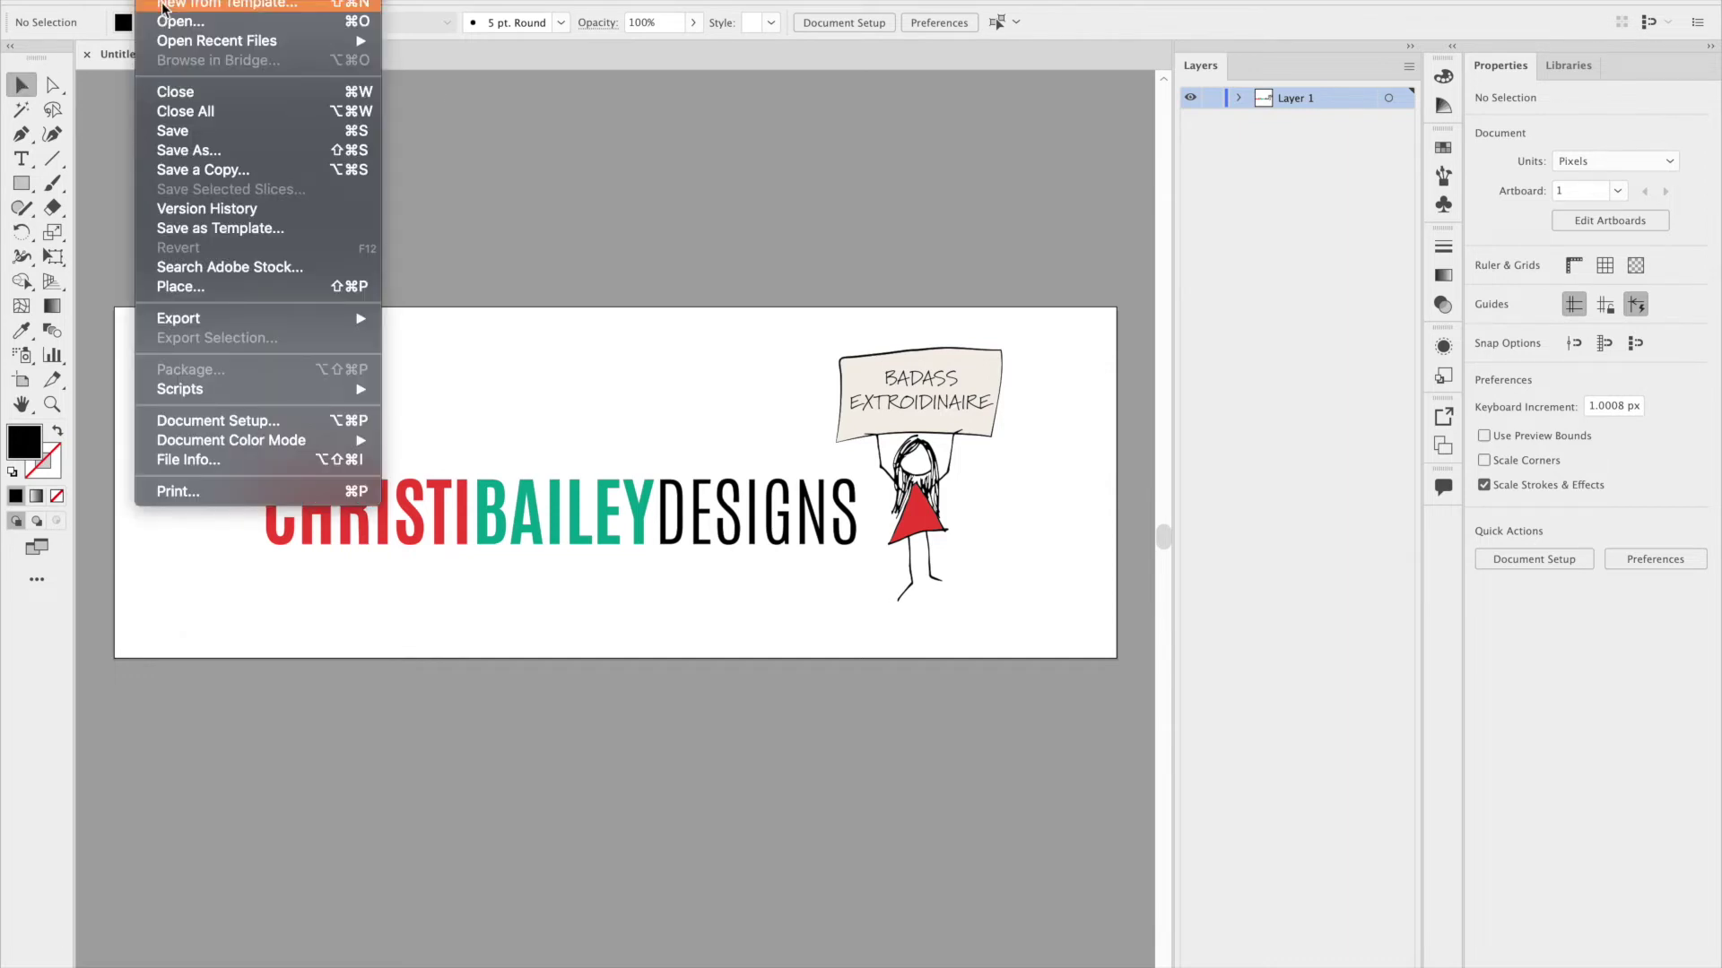
pyautogui.moveTo(208, 319)
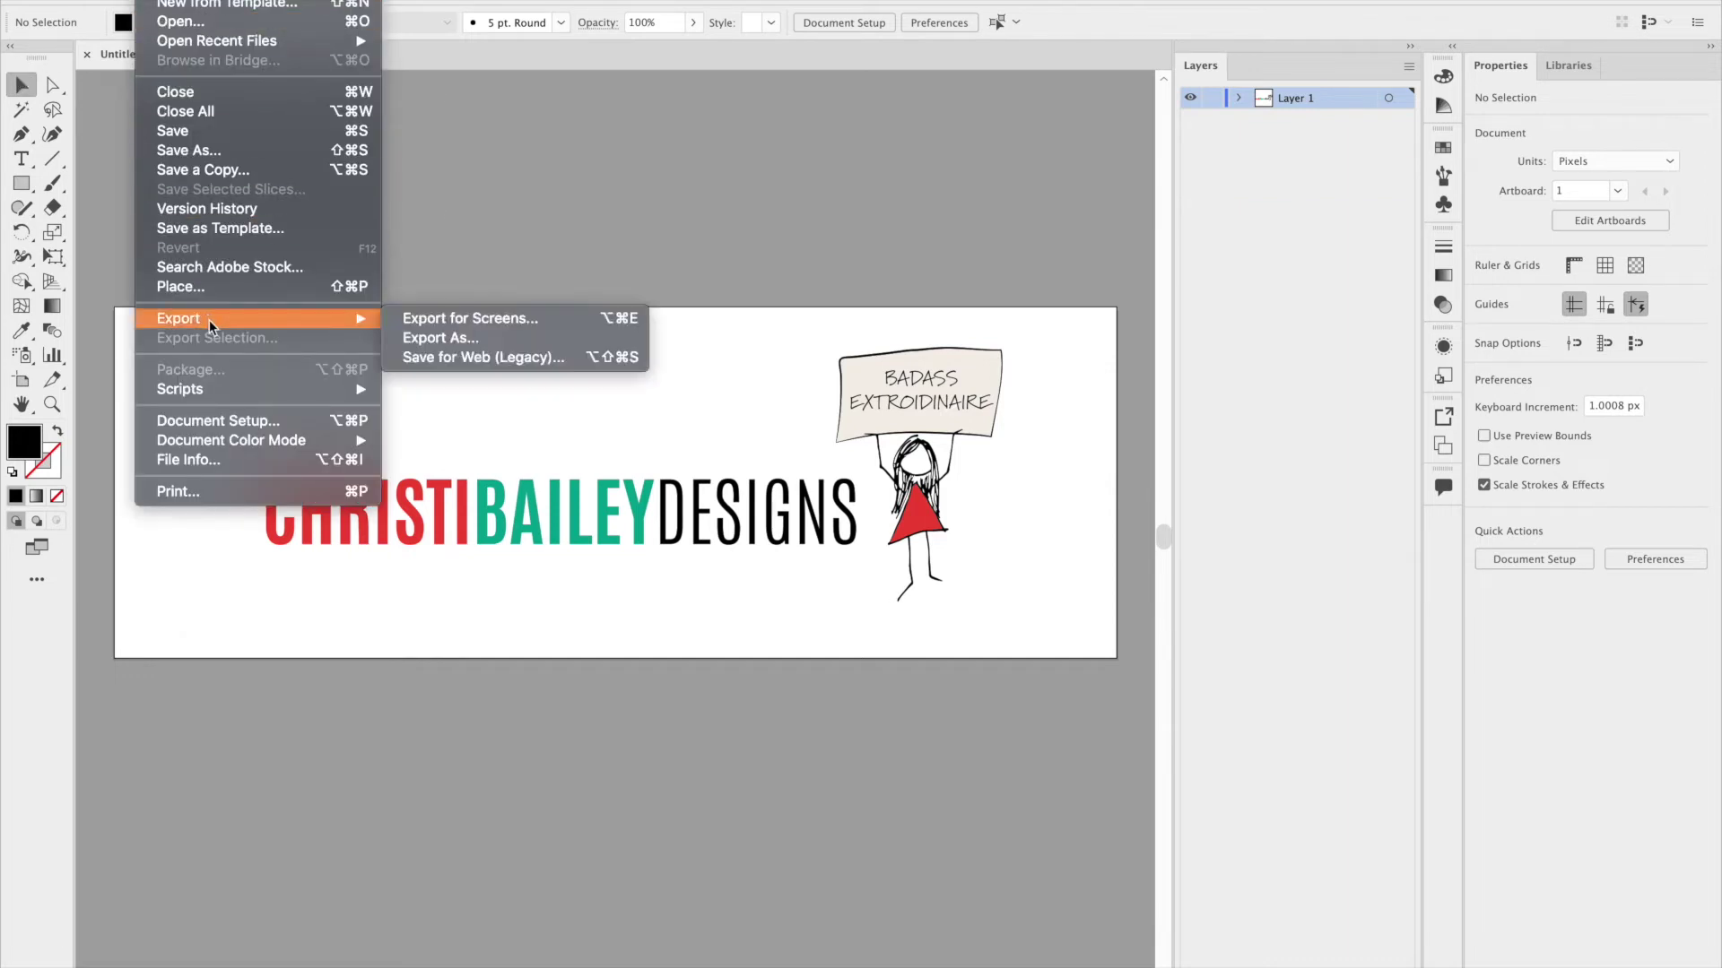
pyautogui.click(464, 334)
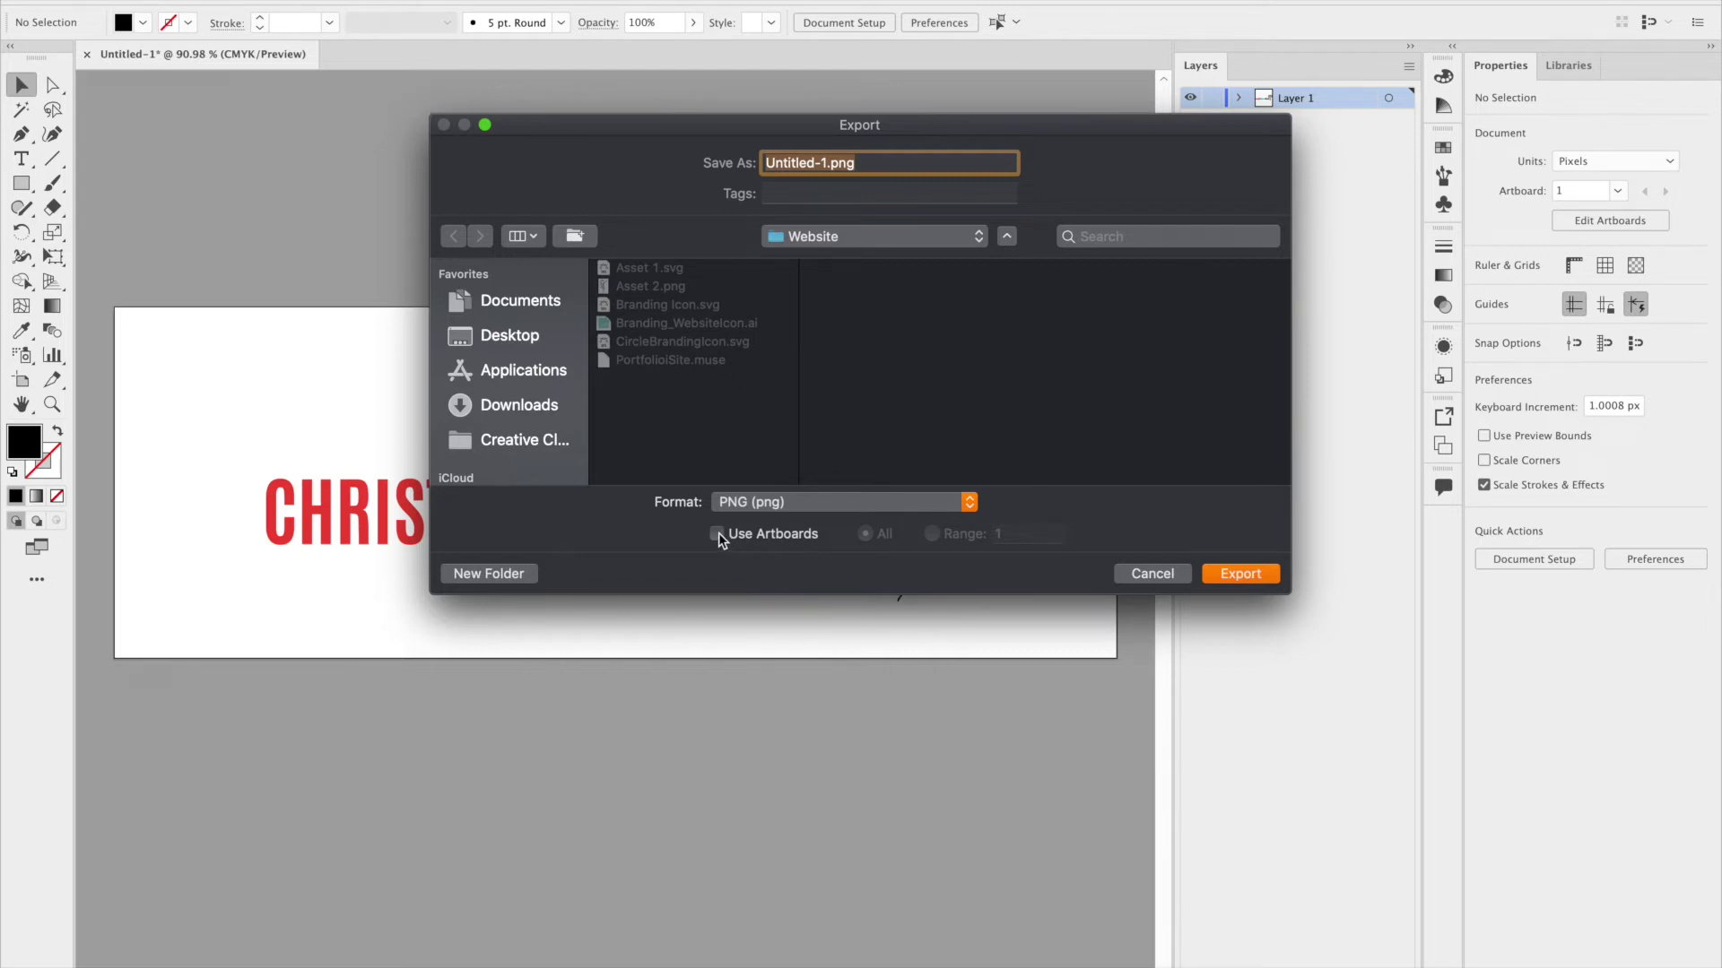
pyautogui.click(529, 336)
pyautogui.click(826, 165)
pyautogui.moveTo(826, 165); pyautogui.dragTo(767, 166)
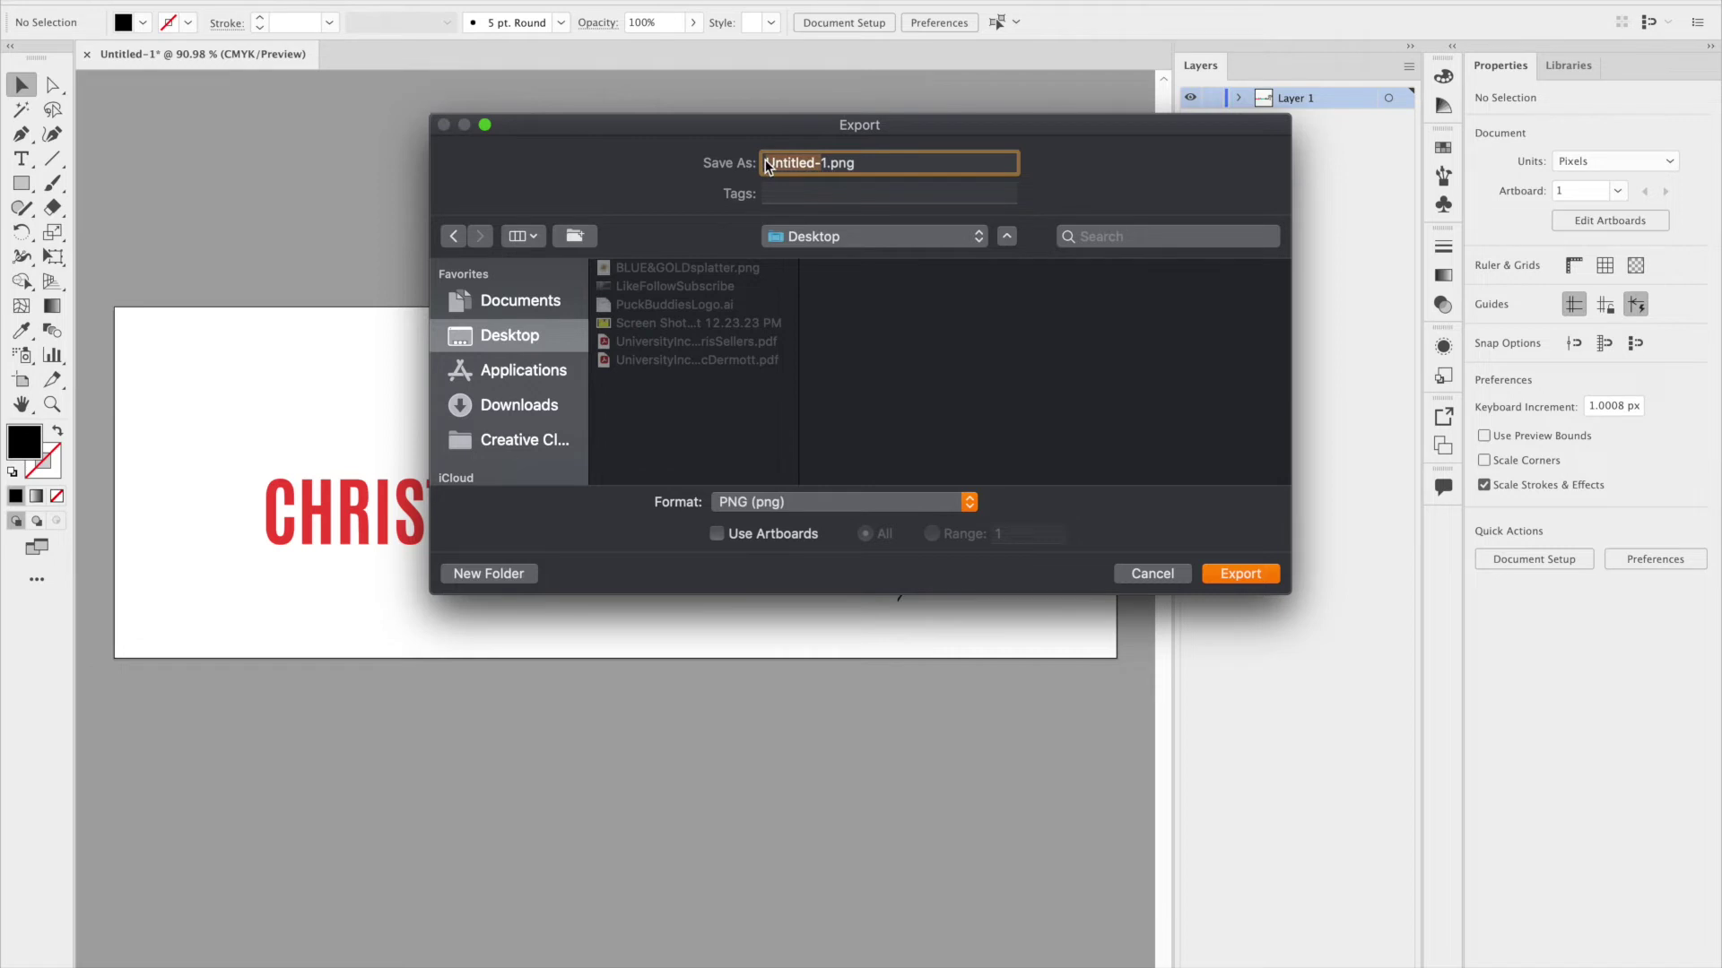
pyautogui.press('BackSpace')
pyautogui.press('Right')
pyautogui.press('BackSpace')
pyautogui.write('Logo')
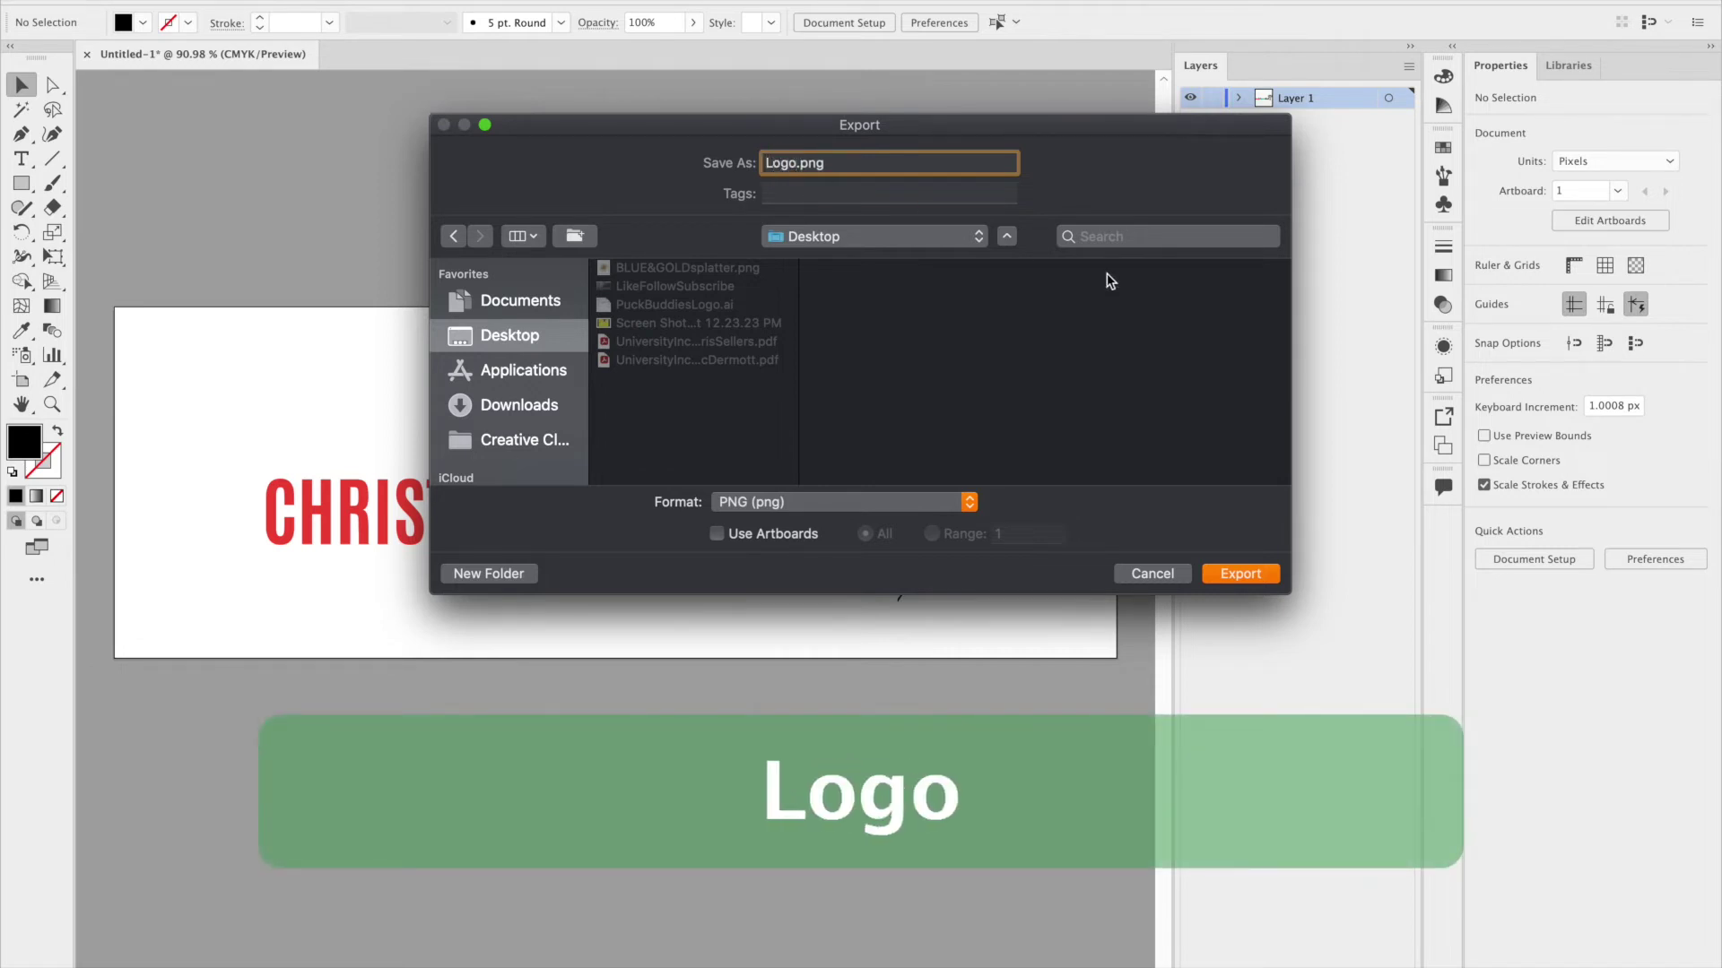
pyautogui.click(1238, 575)
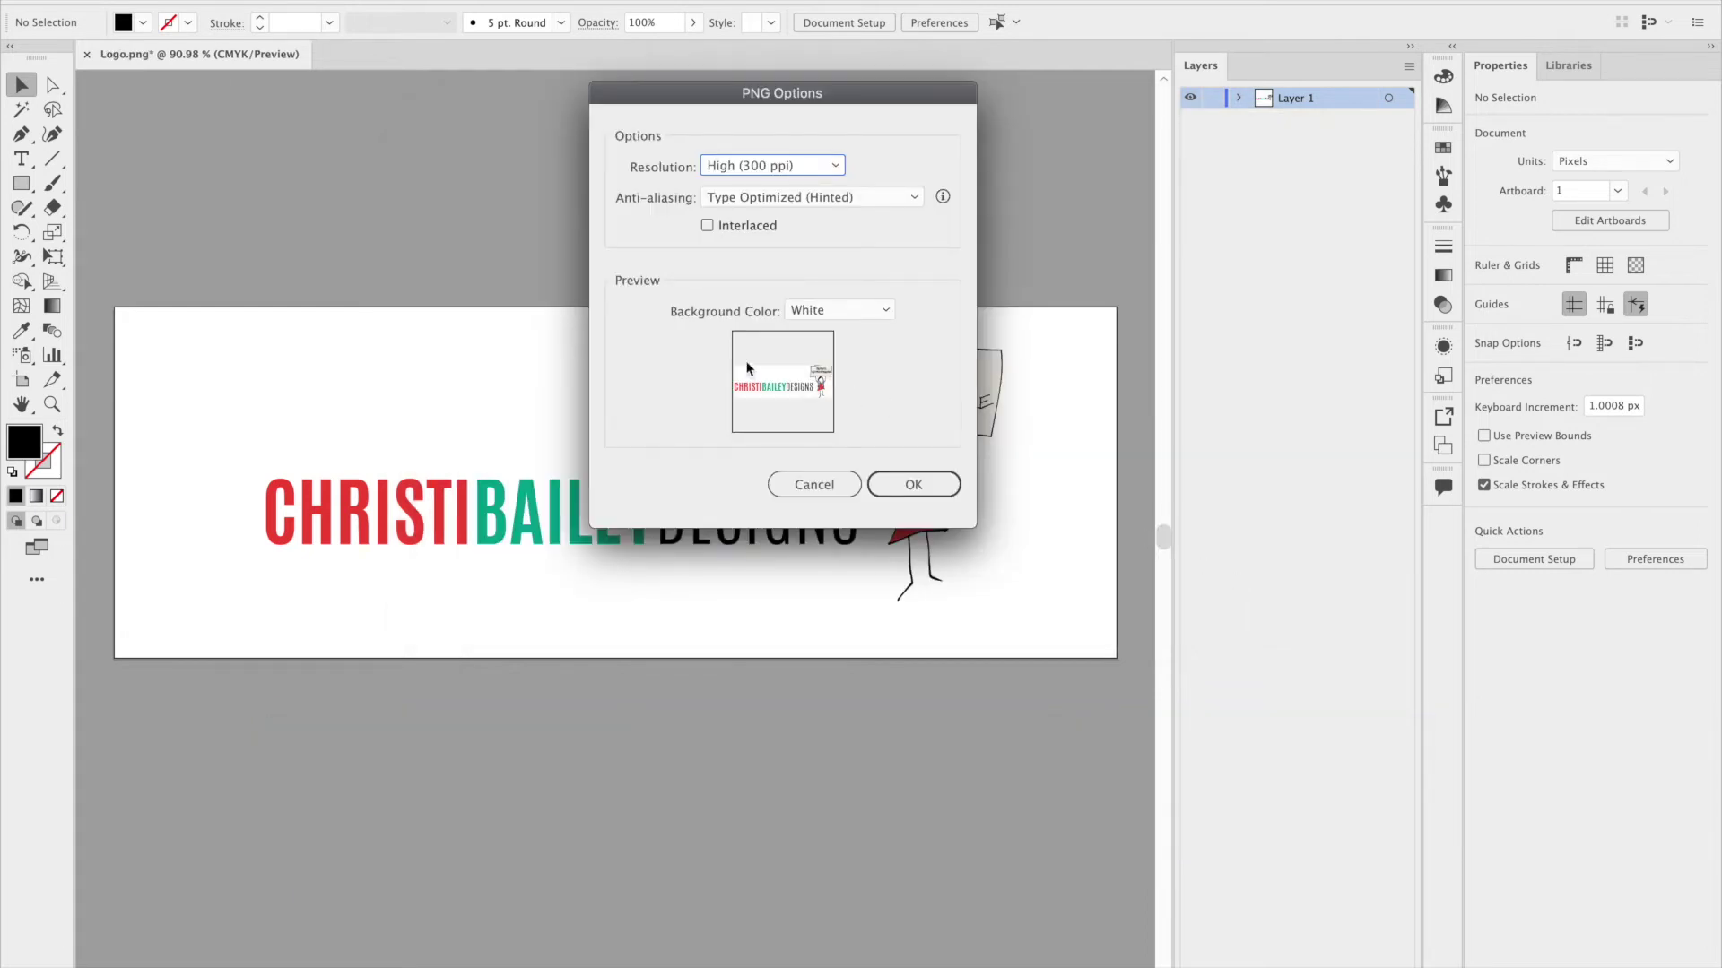
# Set the PNG background color to Transparent and complete the logo export at High (300 ppi) resolution
pyautogui.click(838, 309)
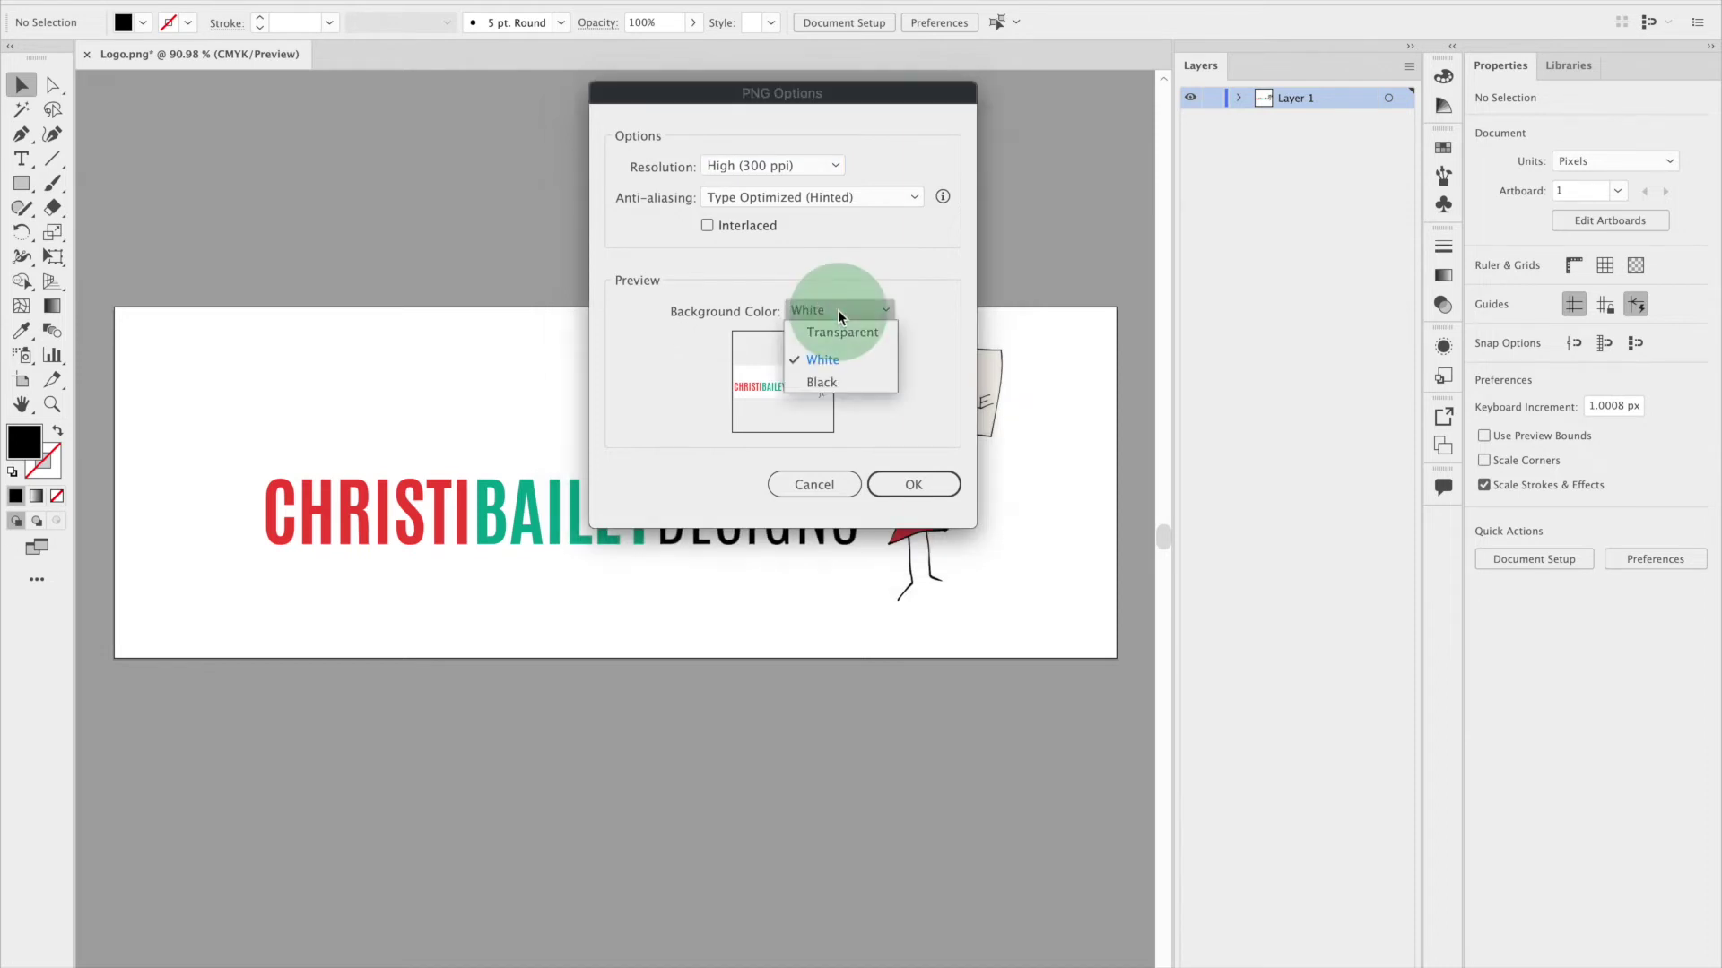
pyautogui.click(841, 334)
pyautogui.click(914, 485)
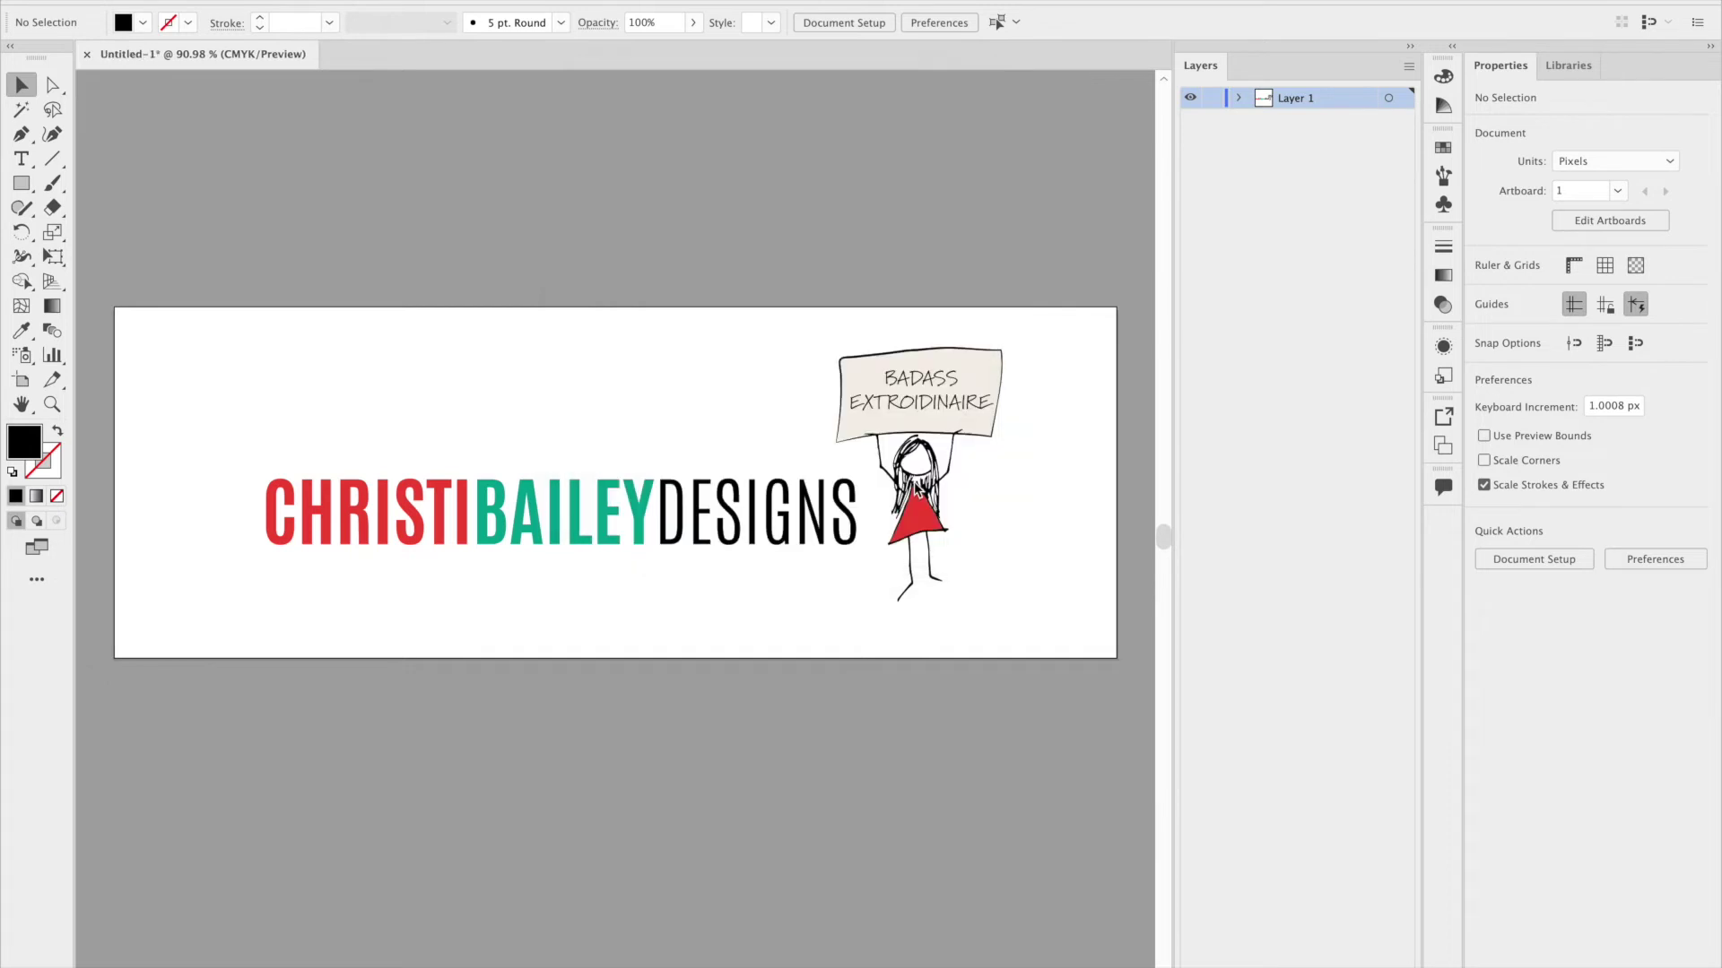
# Switch to Finder and preview the exported Logo.png in the Desktop folder
pyautogui.press('super+Tab')
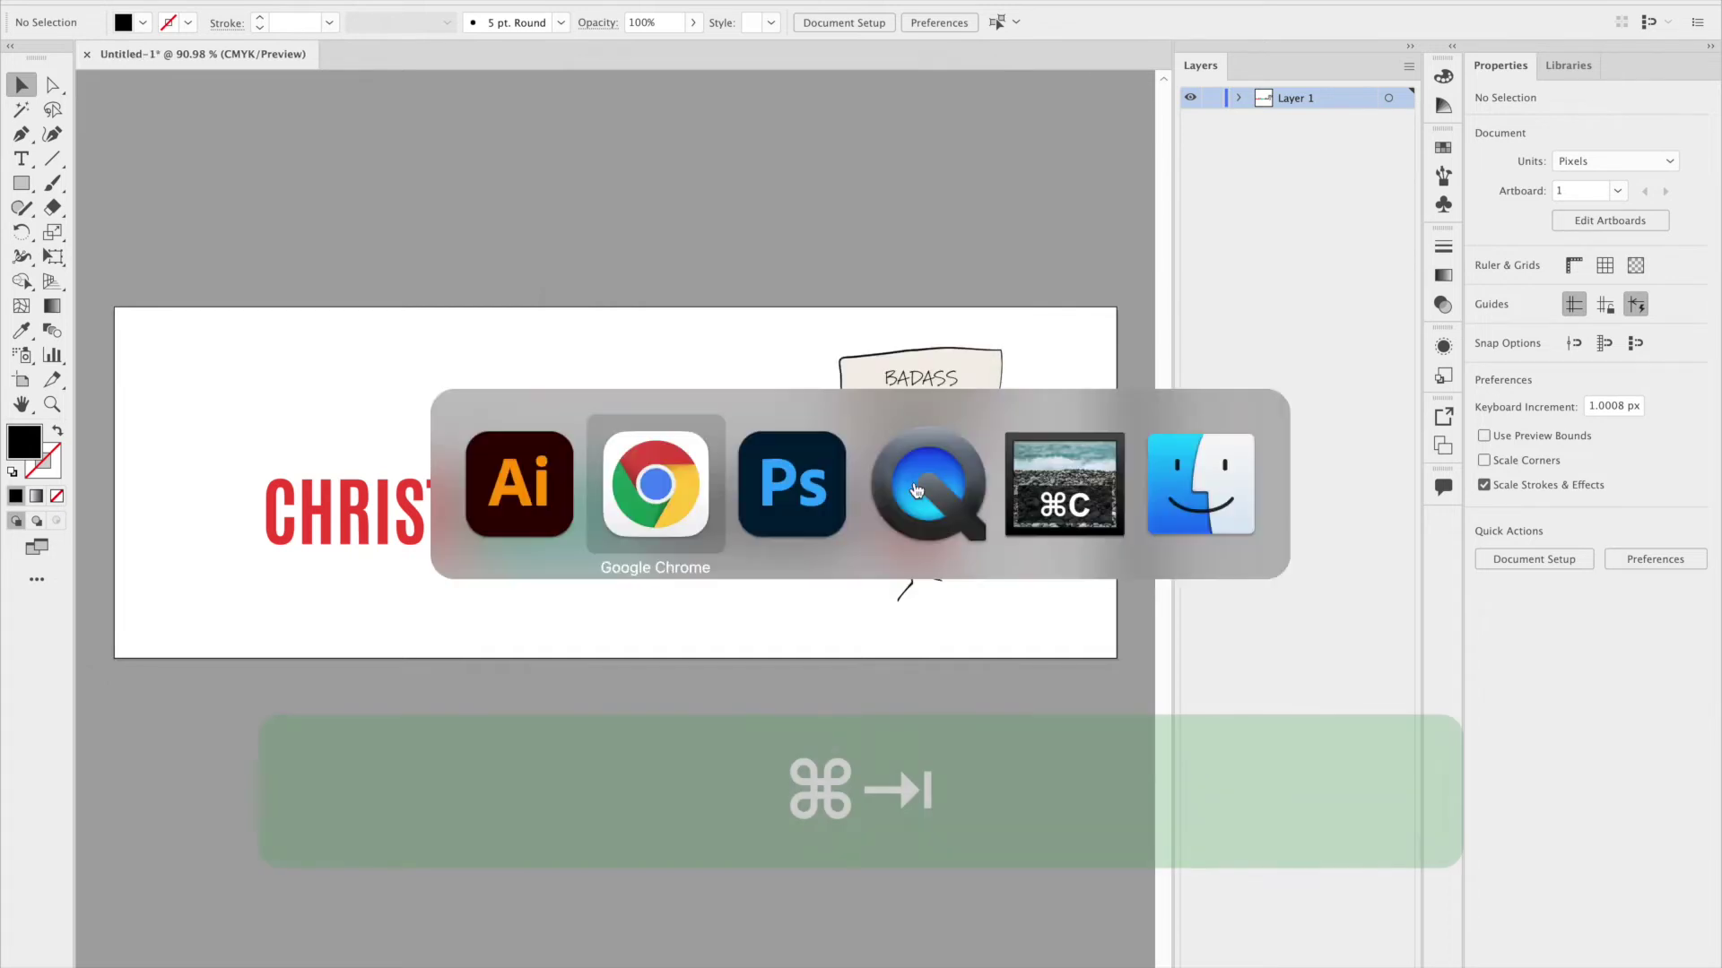
pyautogui.press('super+Tab')
pyautogui.press('super+Tab')
pyautogui.press('super+Tab')
pyautogui.press('super+Tab')
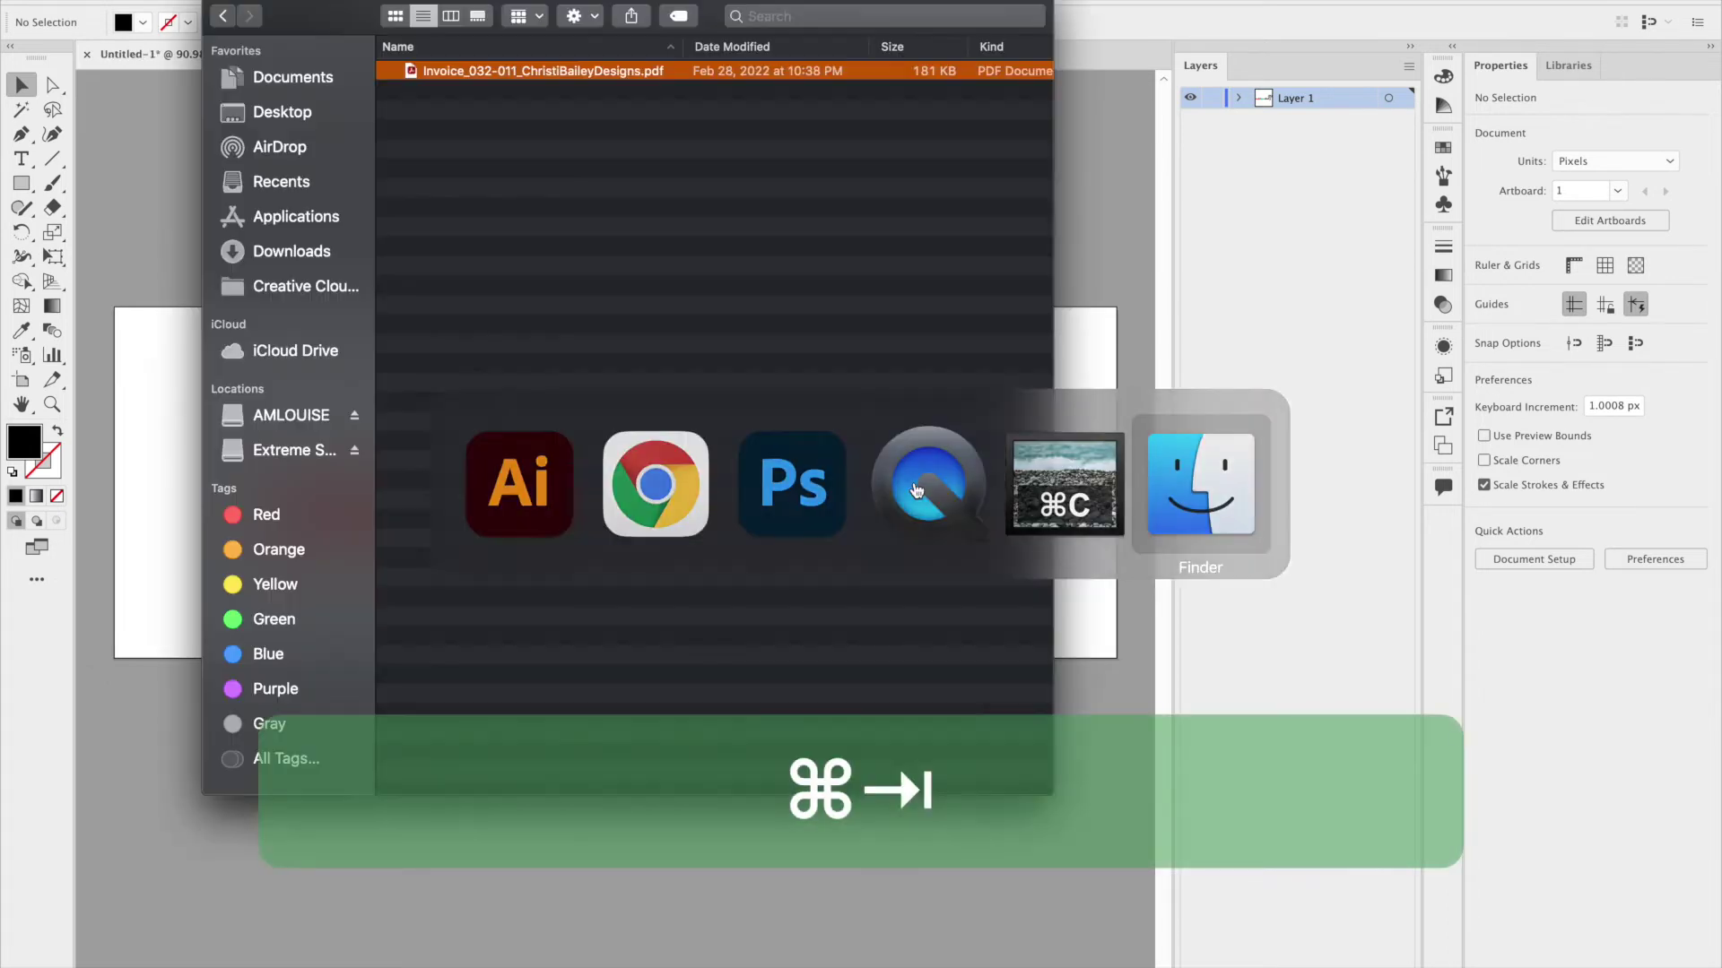
pyautogui.click(294, 113)
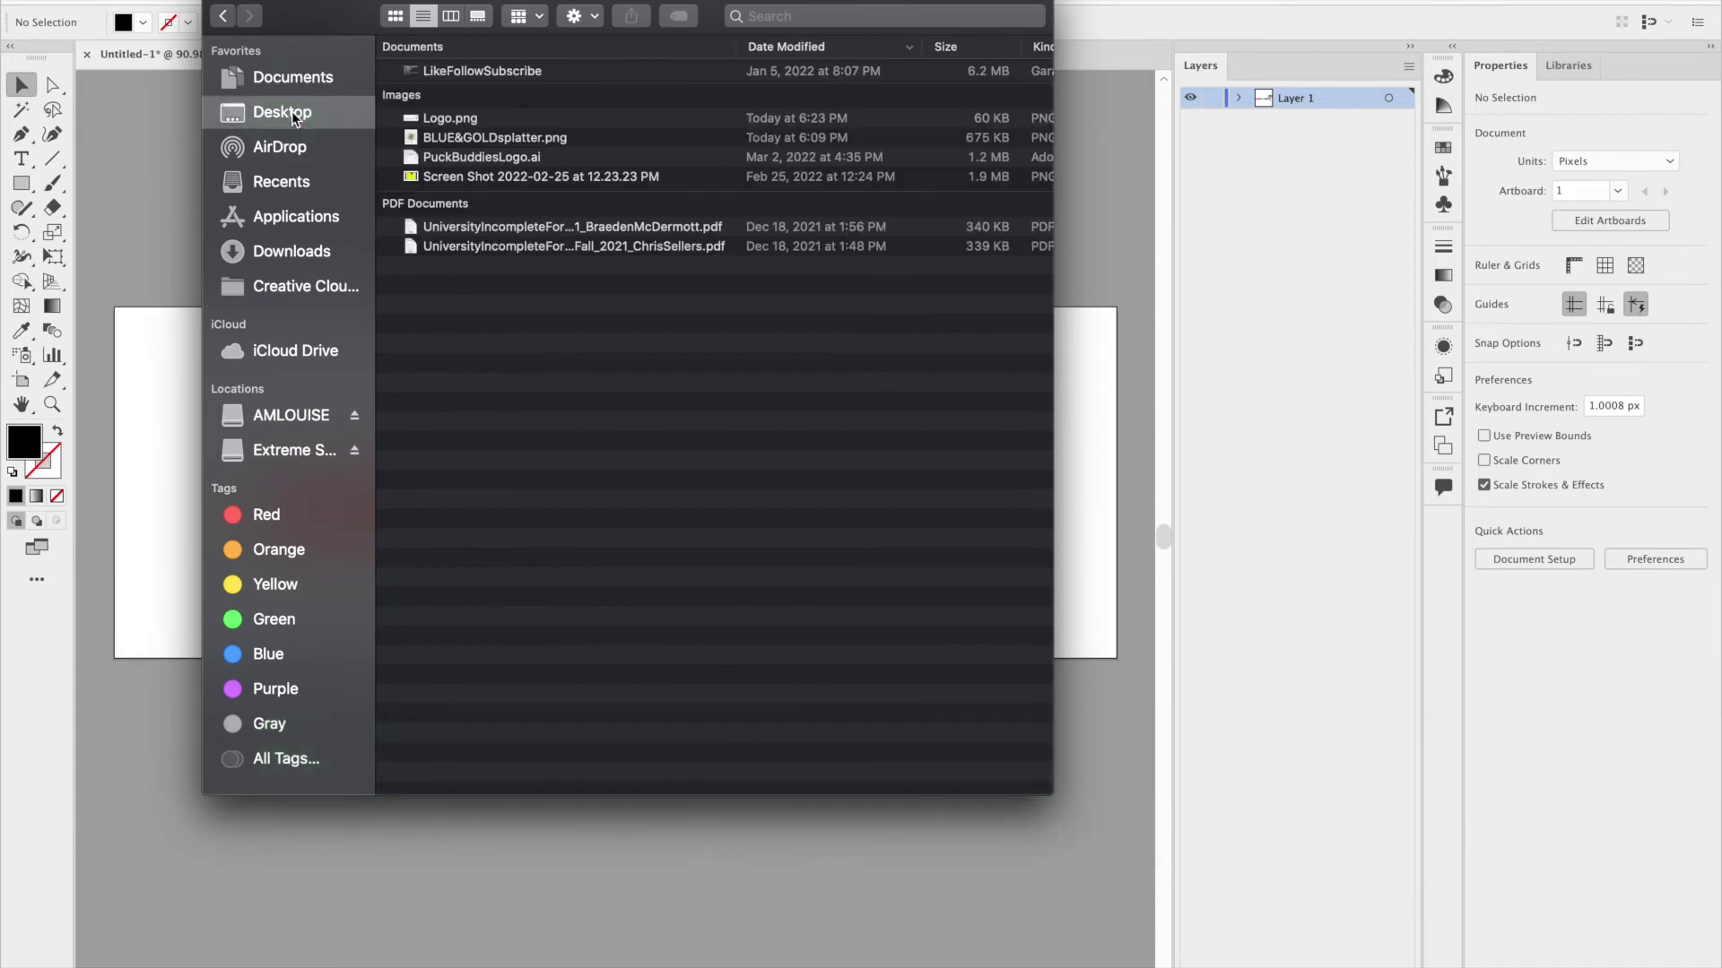
pyautogui.click(485, 124)
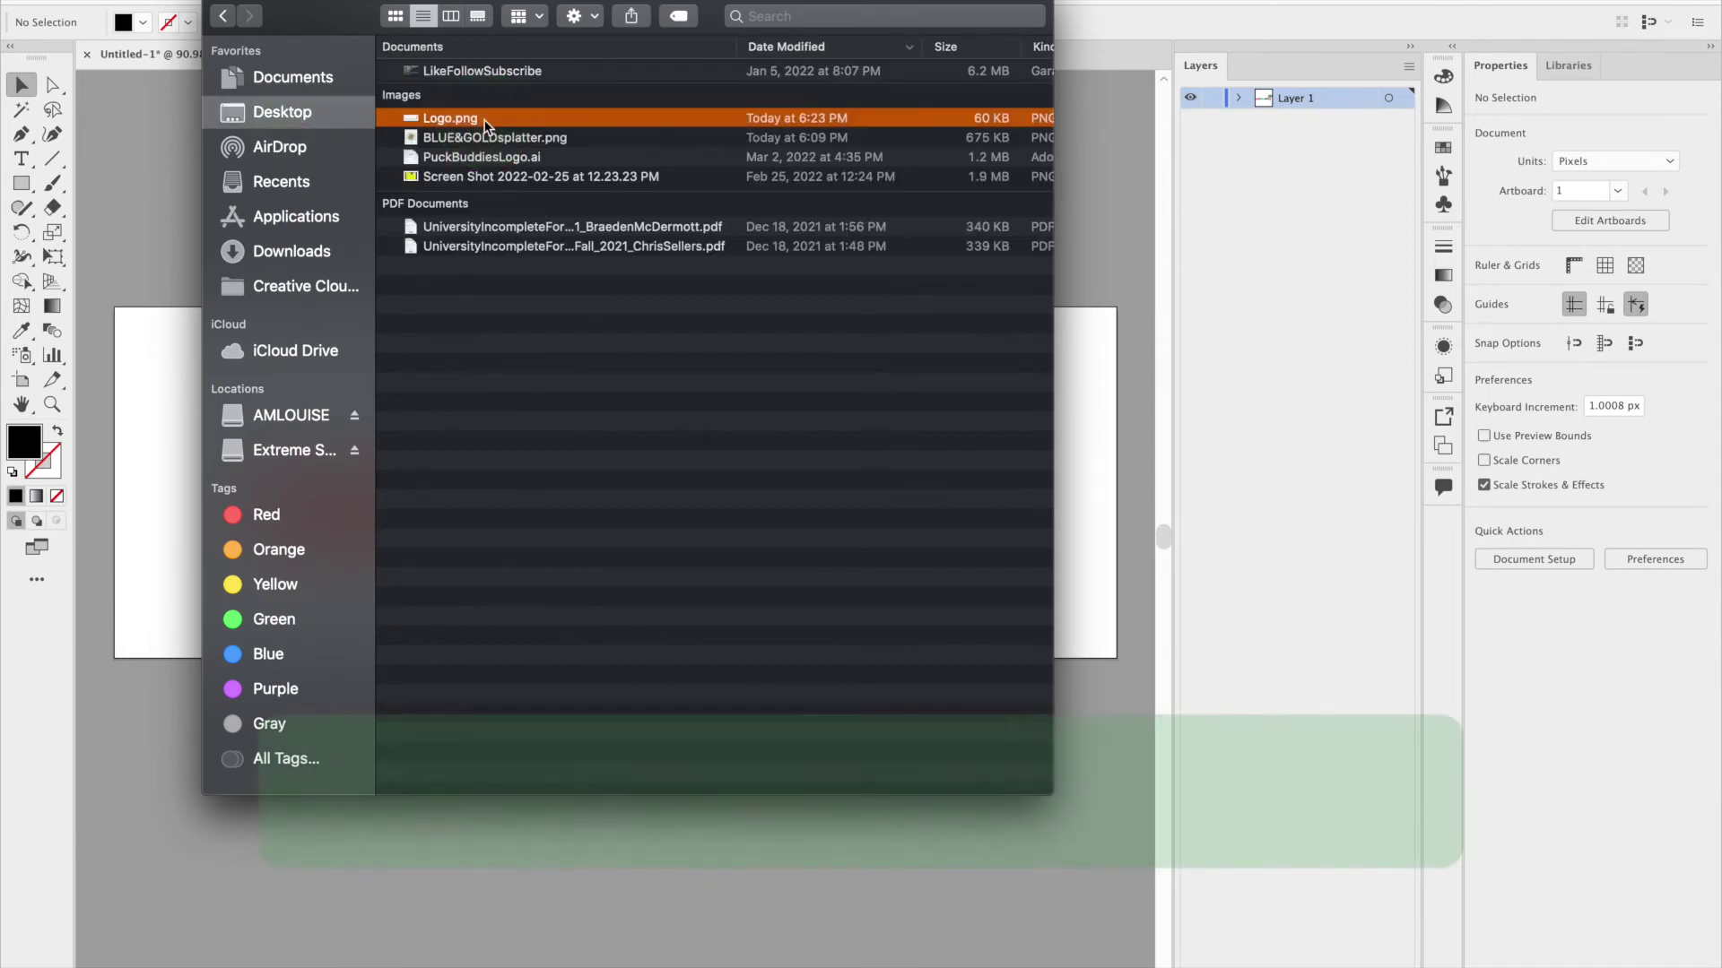
pyautogui.press('space')
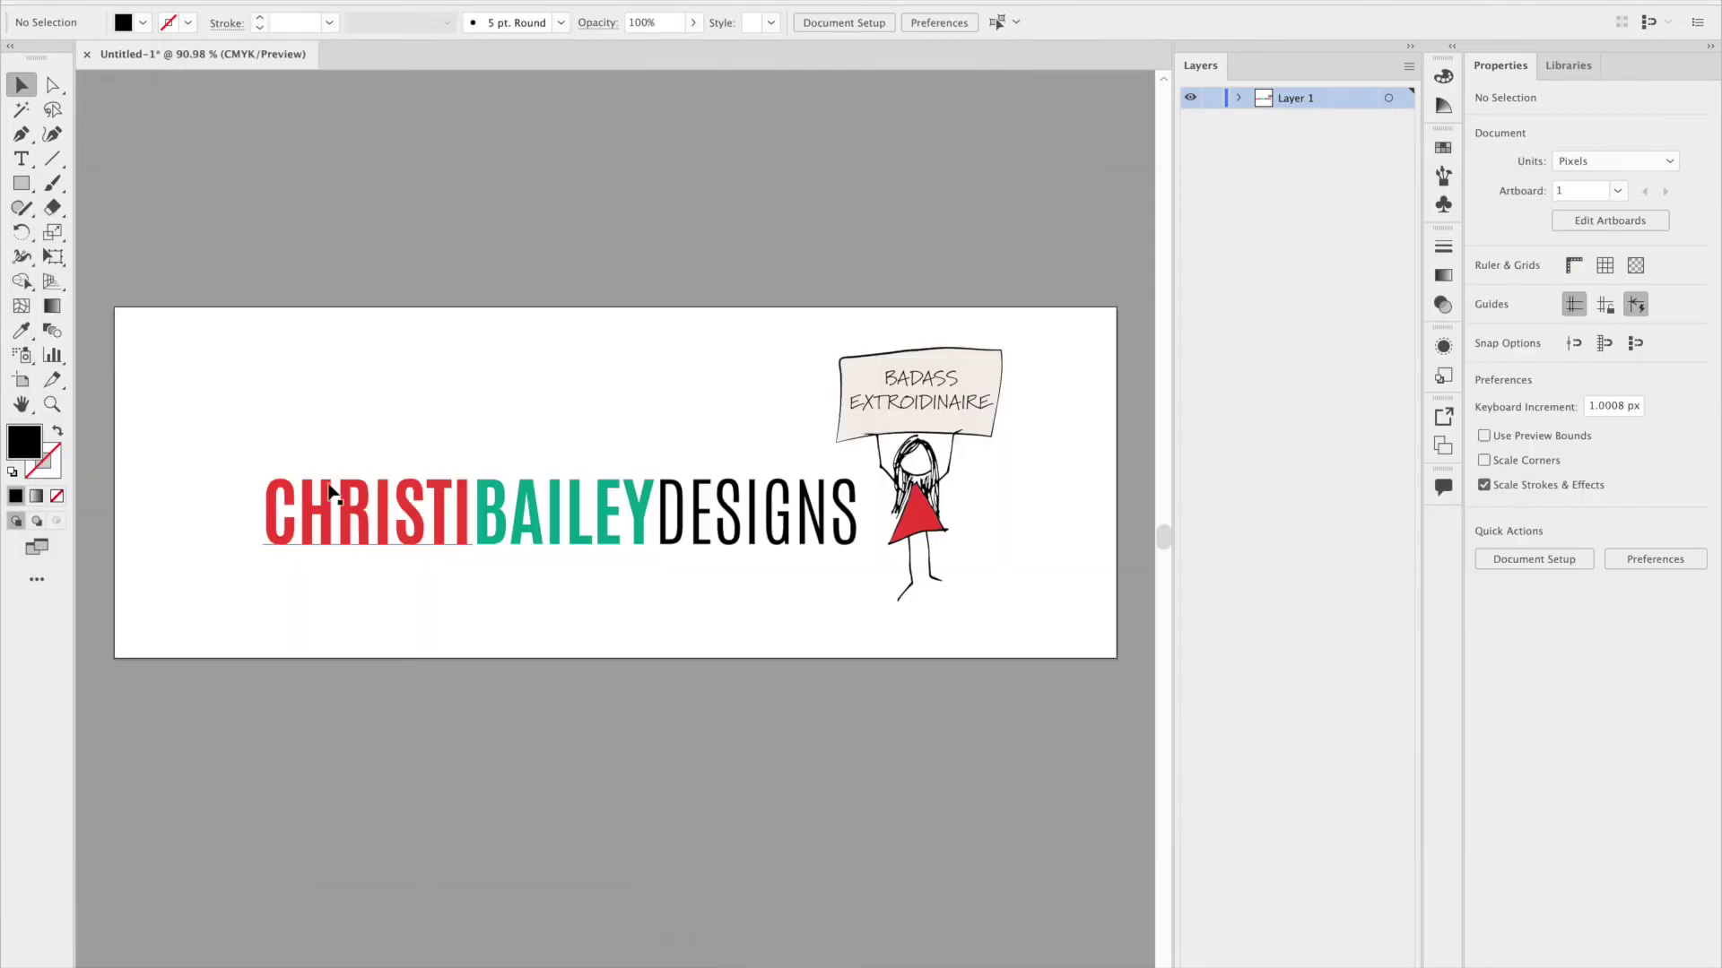
# Export the logo from Illustrator again as a transparent 300 ppi PNG named Logo2 on the Desktop, using all artboards
pyautogui.click(156, 0)
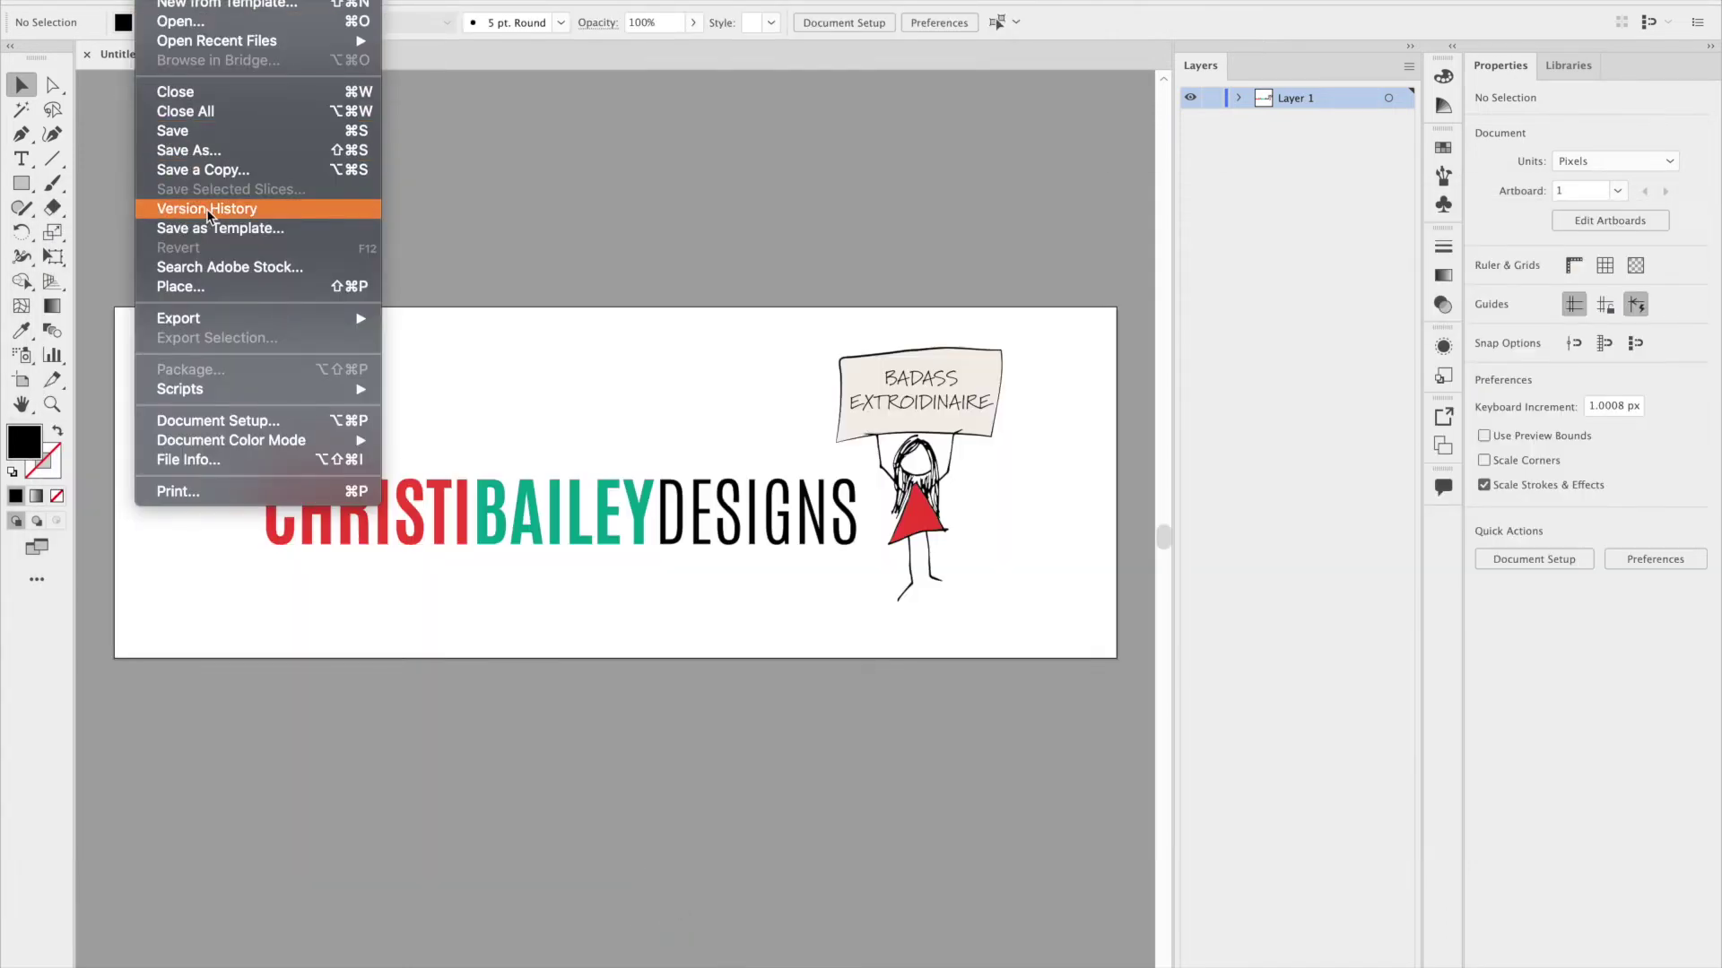
pyautogui.moveTo(219, 316)
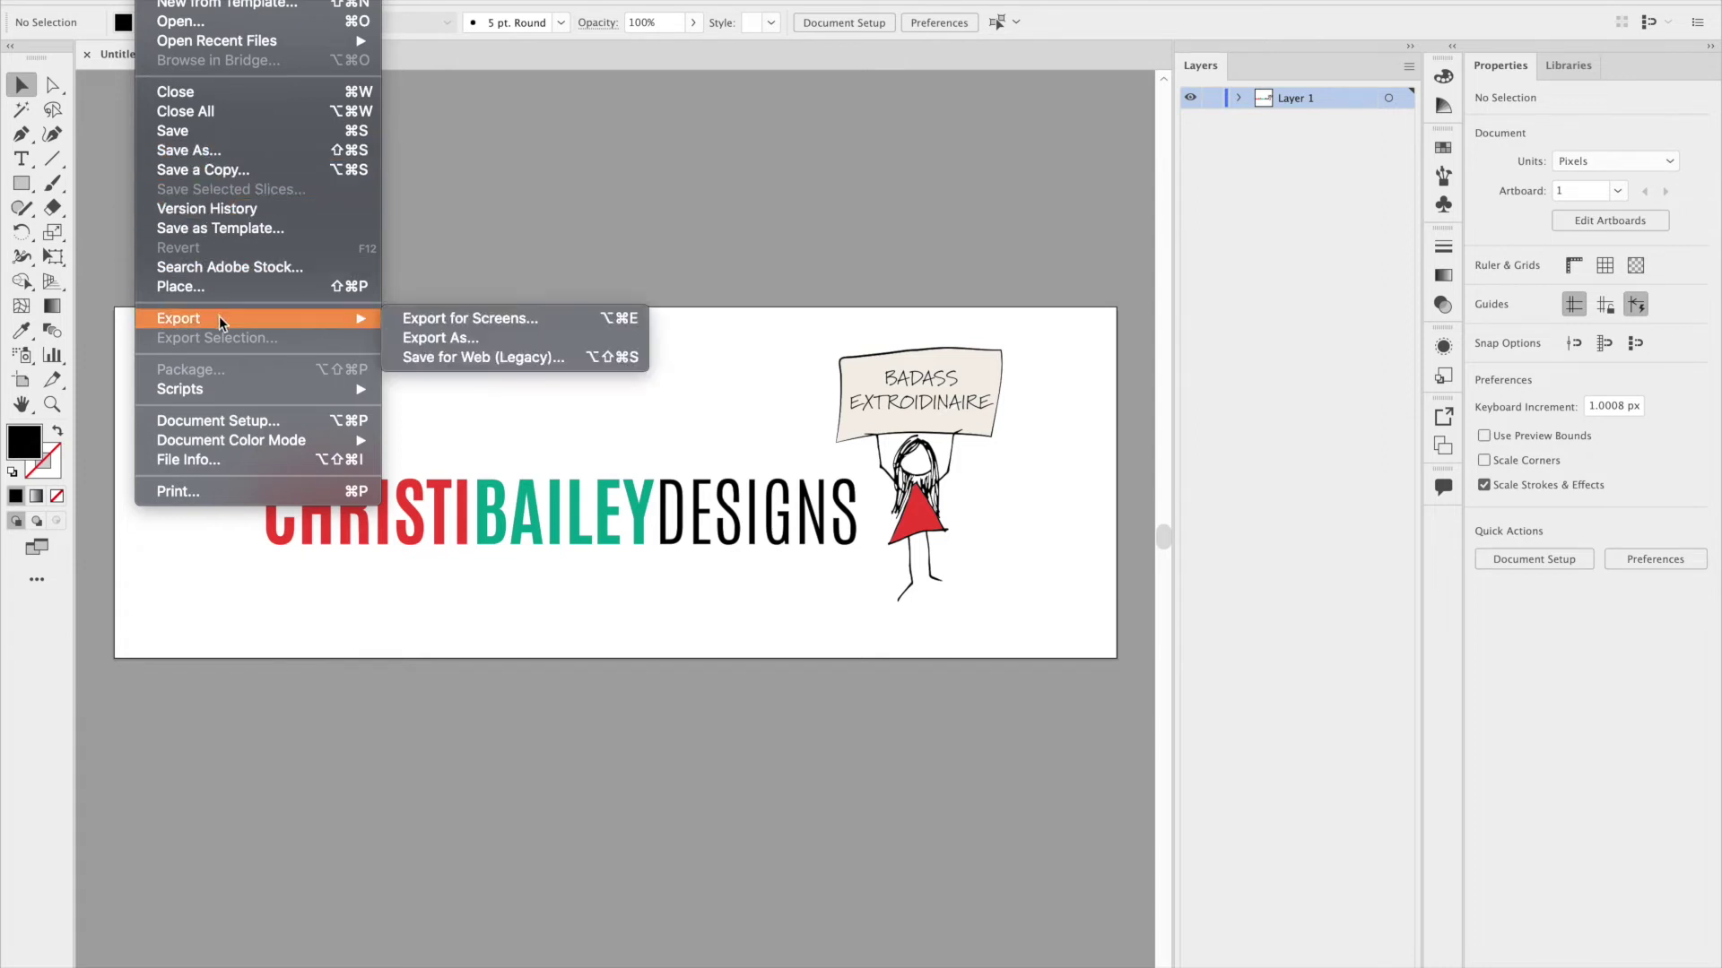
pyautogui.click(472, 337)
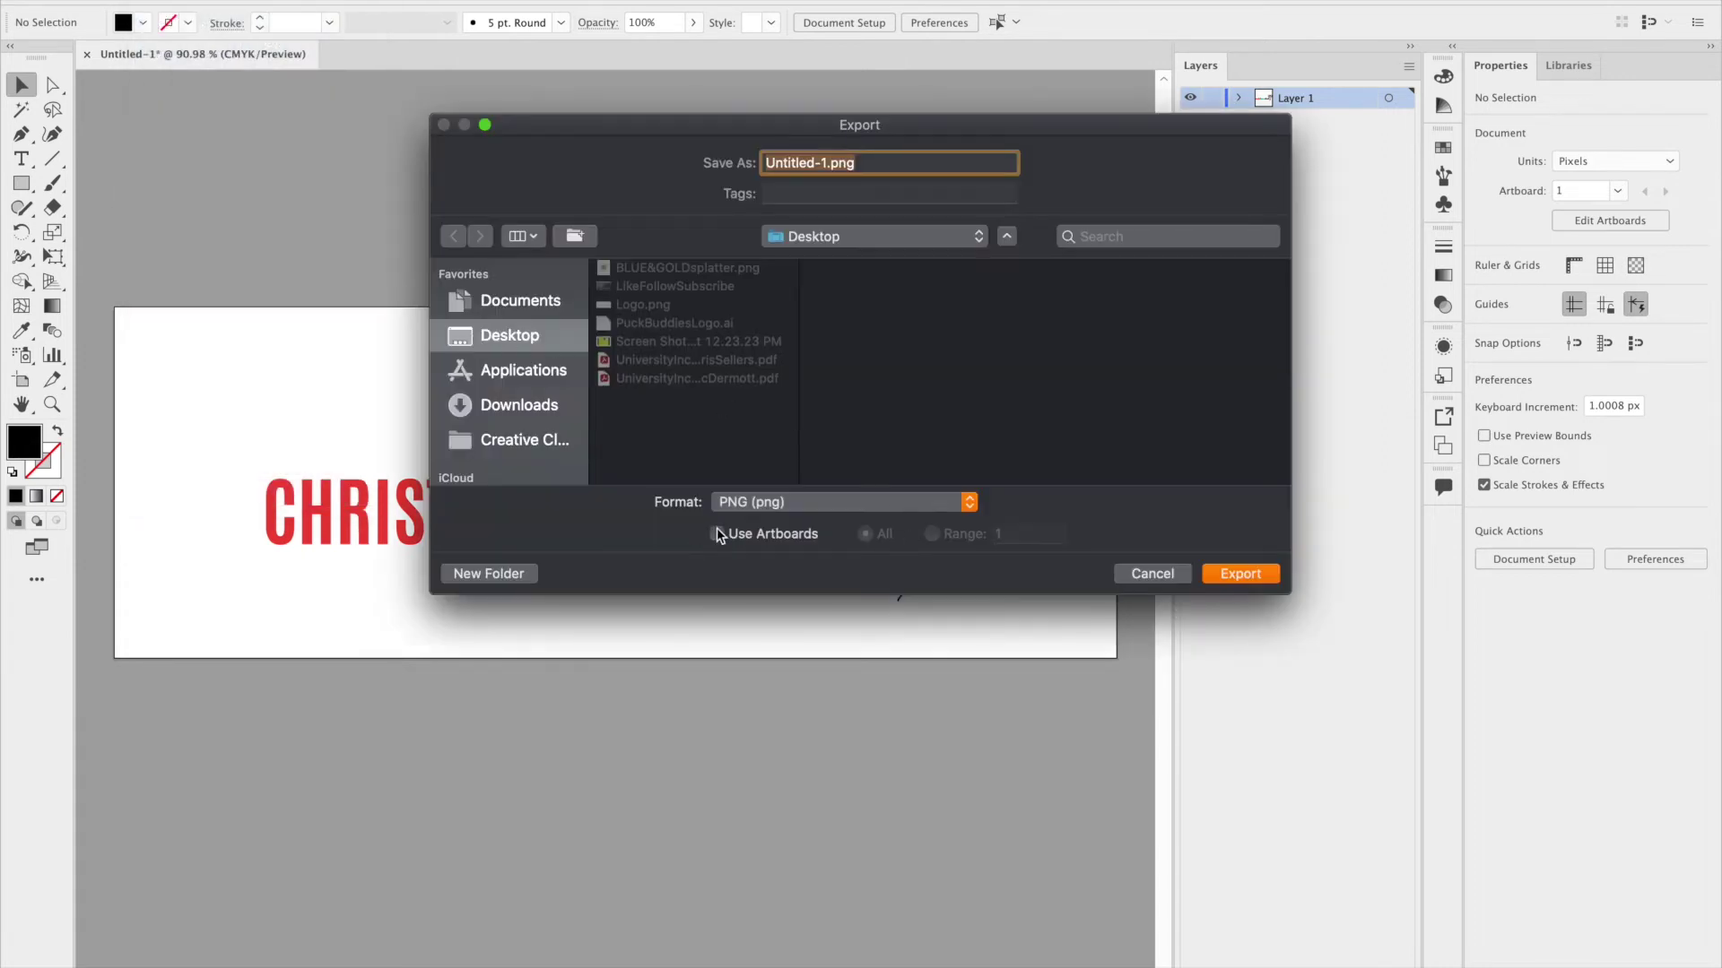
pyautogui.click(718, 534)
pyautogui.click(818, 162)
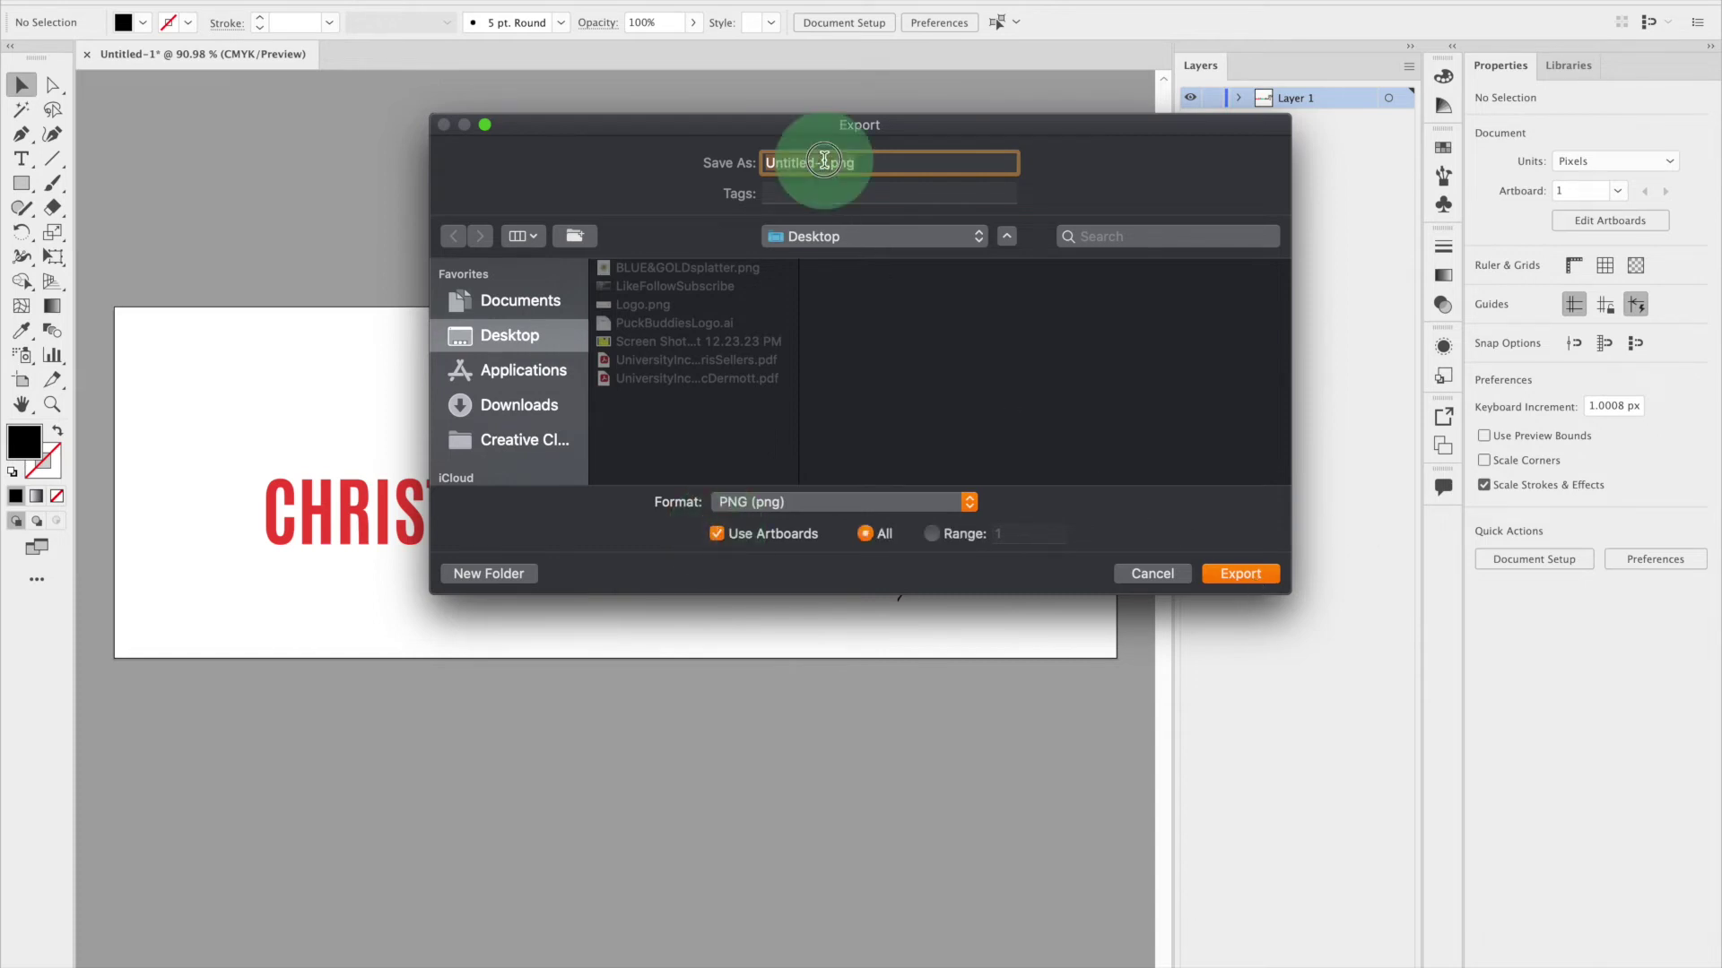
pyautogui.press('BackSpace')
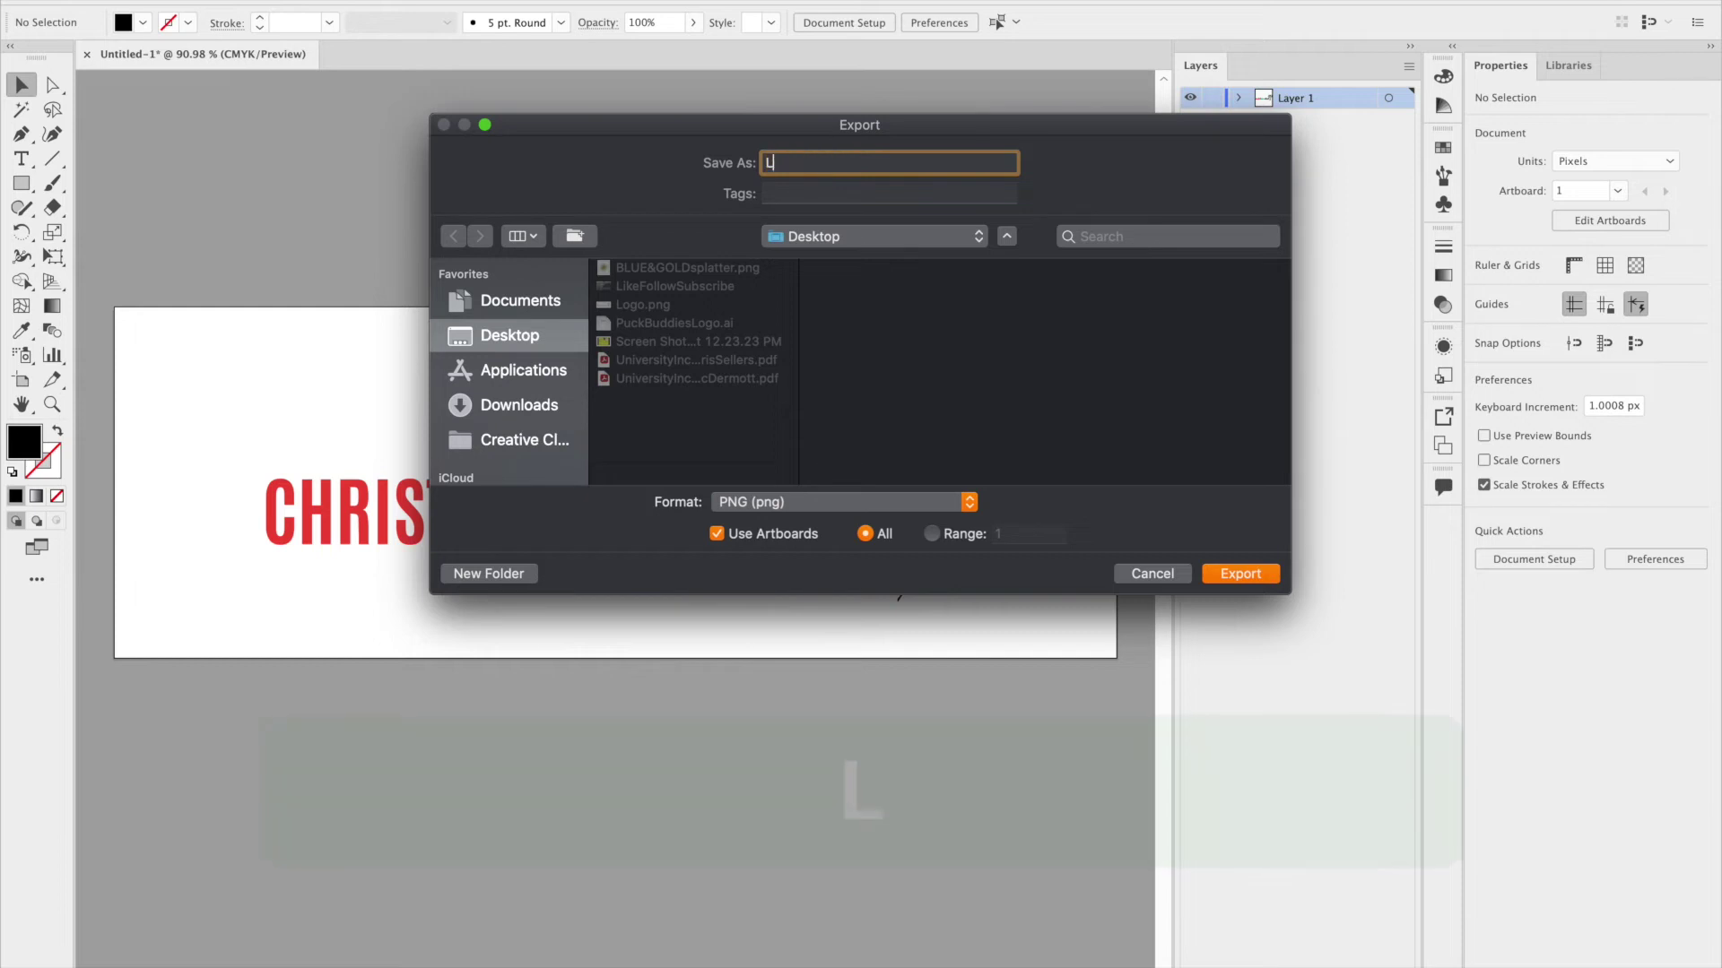
pyautogui.write('Logo2')
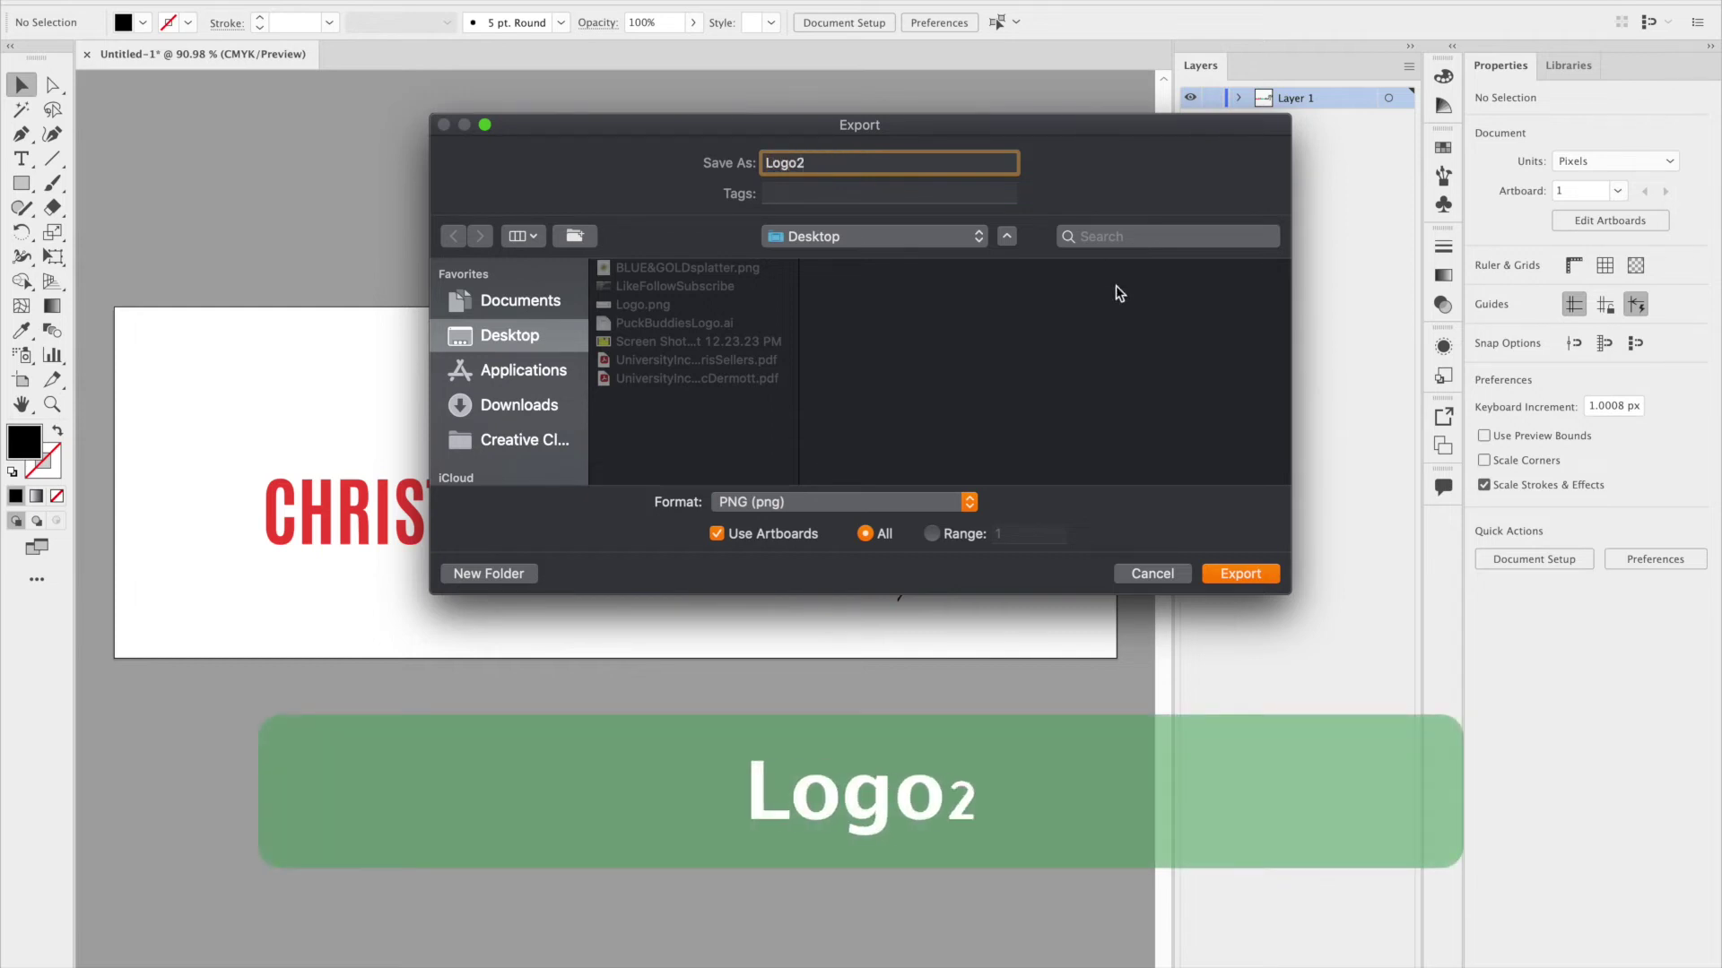
pyautogui.click(1227, 581)
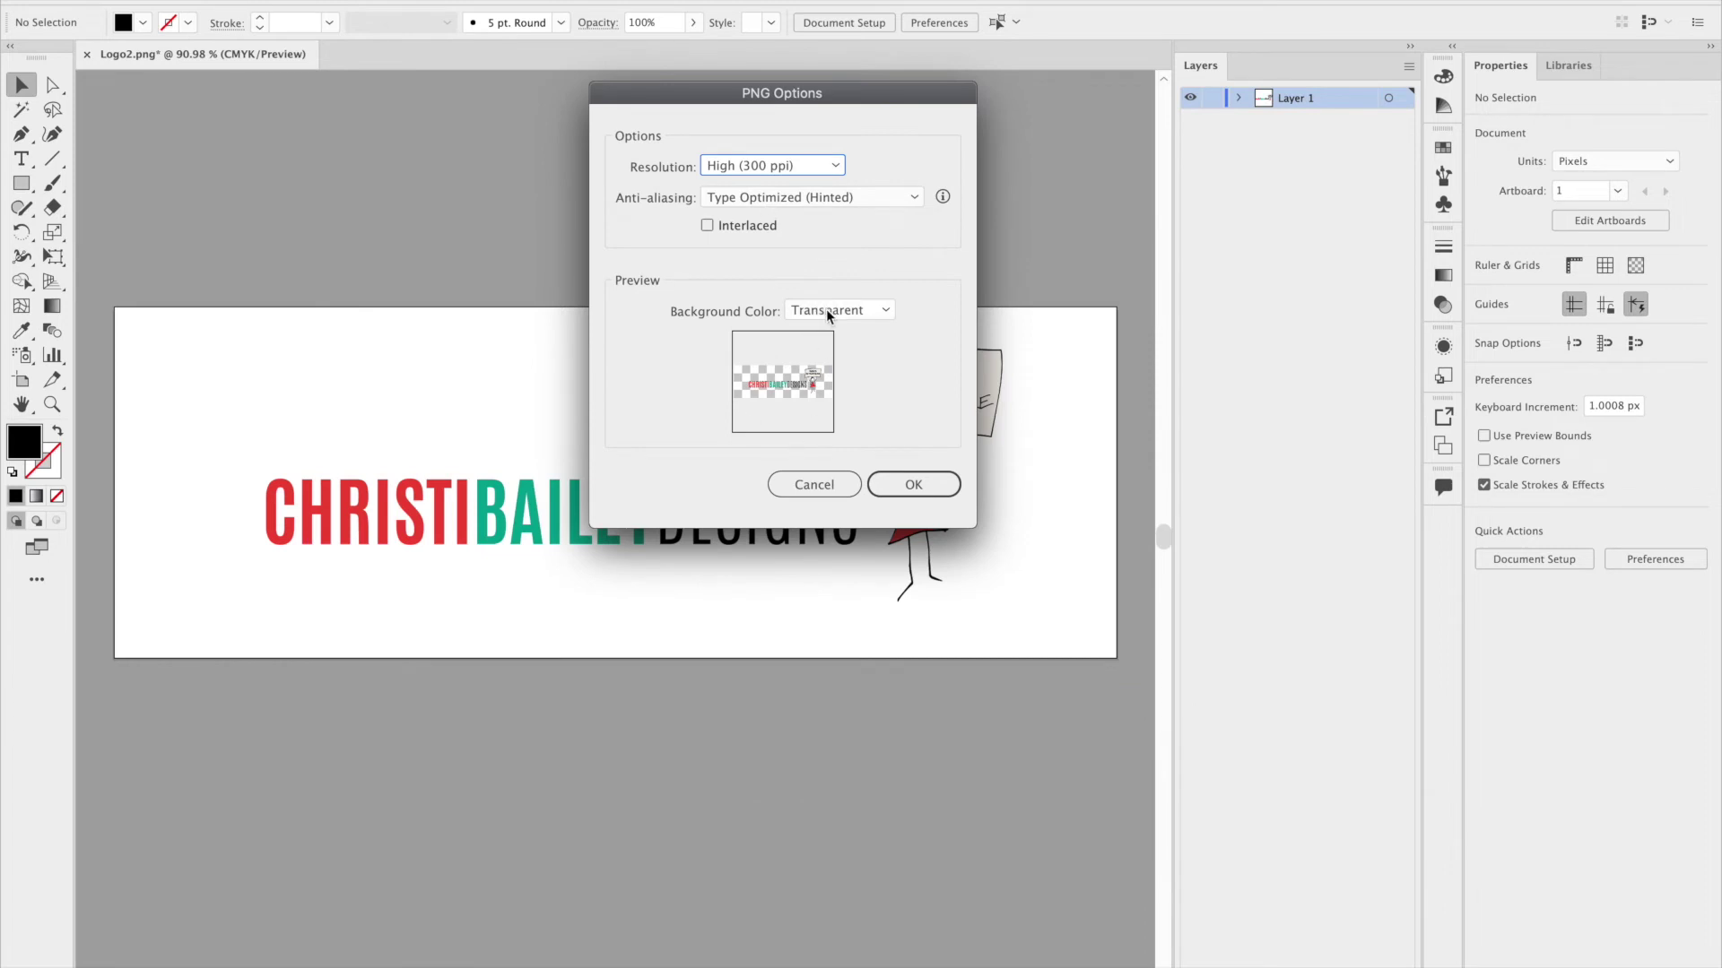
pyautogui.click(913, 488)
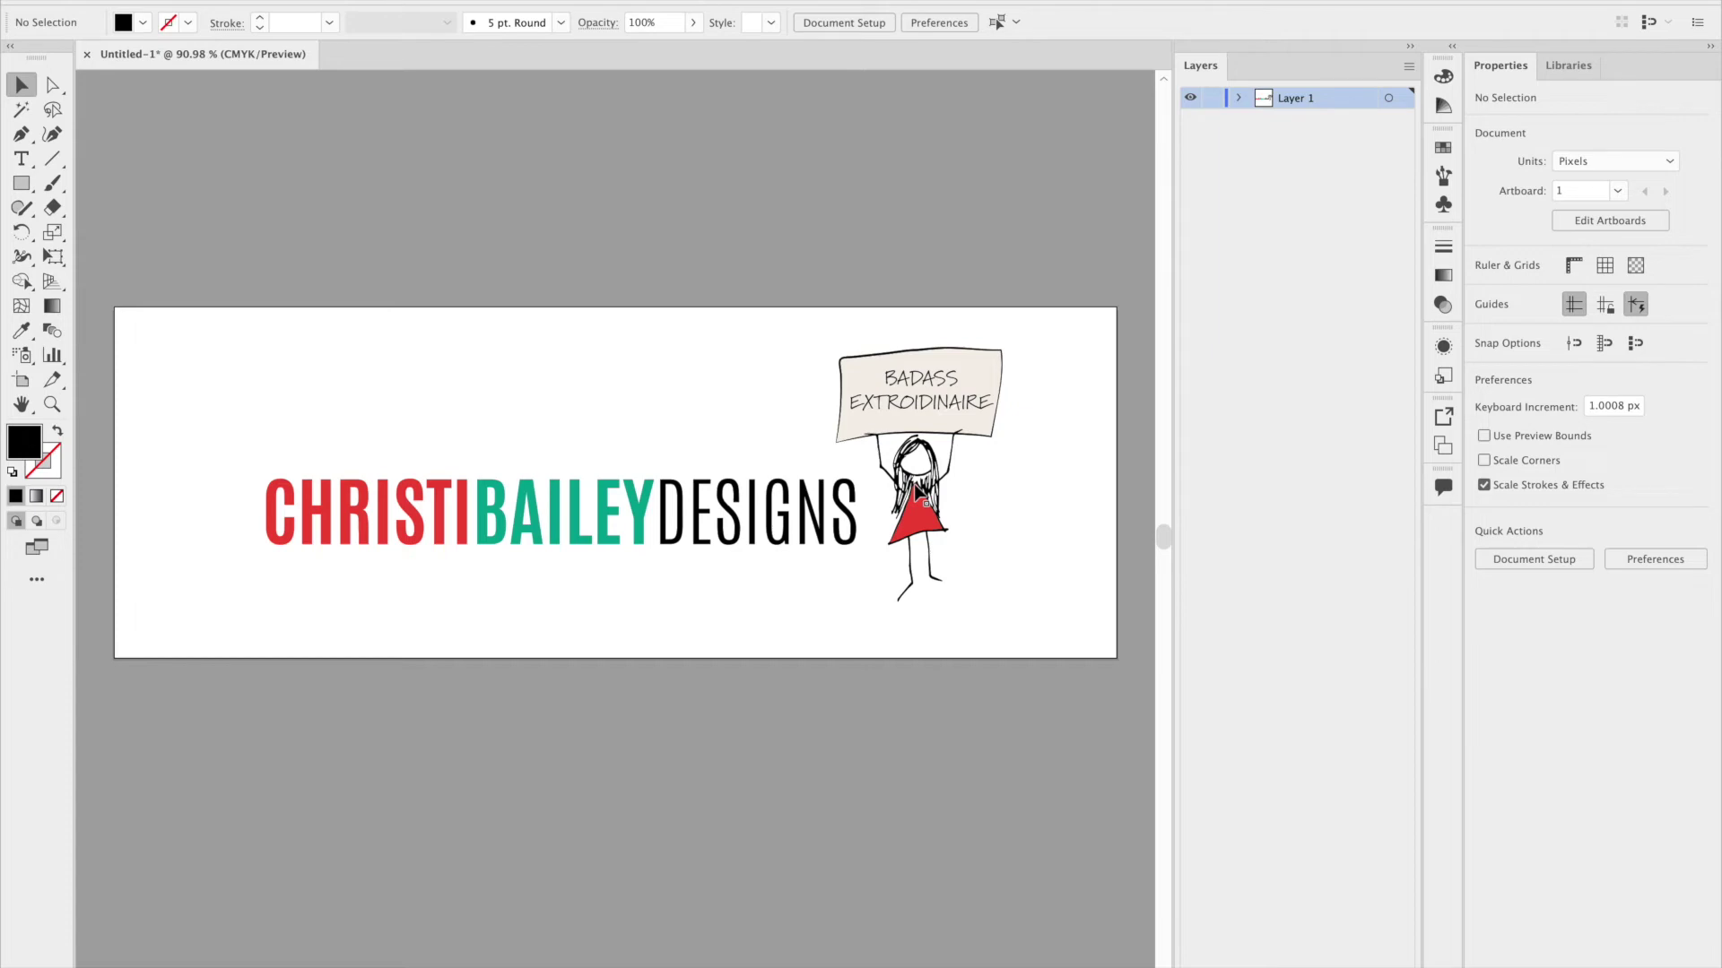
# Switch to Finder, compare previews of Logo2-01.png and Logo.png for their cropping, and return to Illustrator
pyautogui.press('super+Tab')
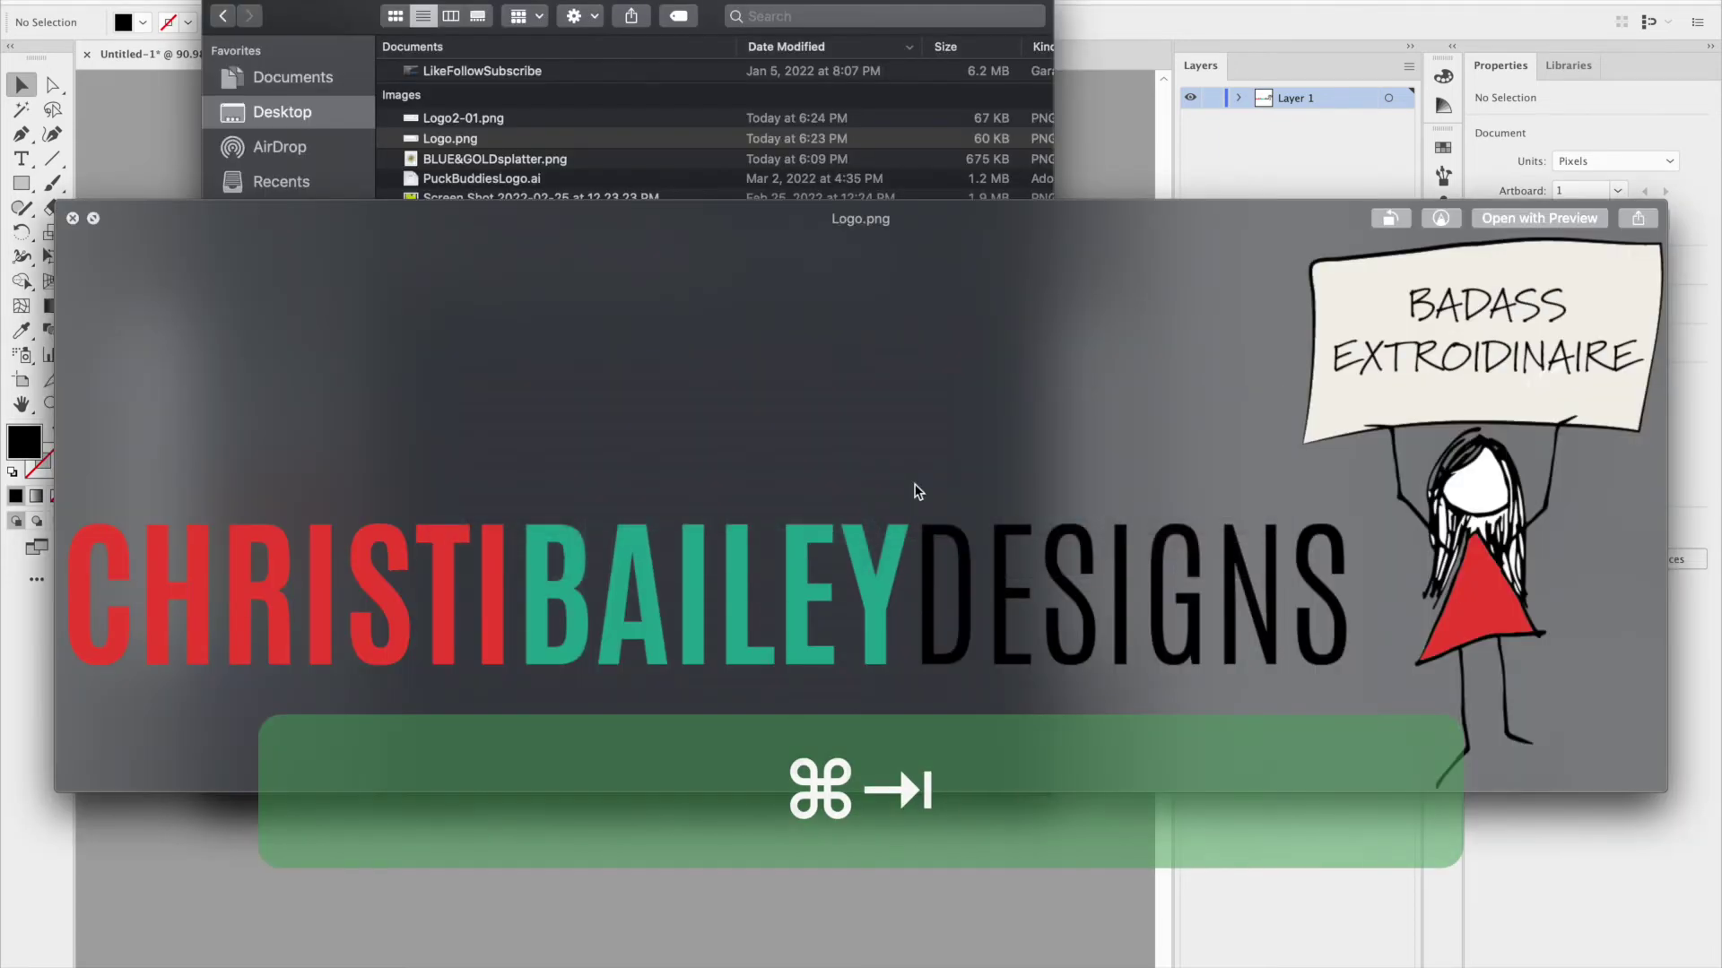
pyautogui.press('space')
pyautogui.click(542, 117)
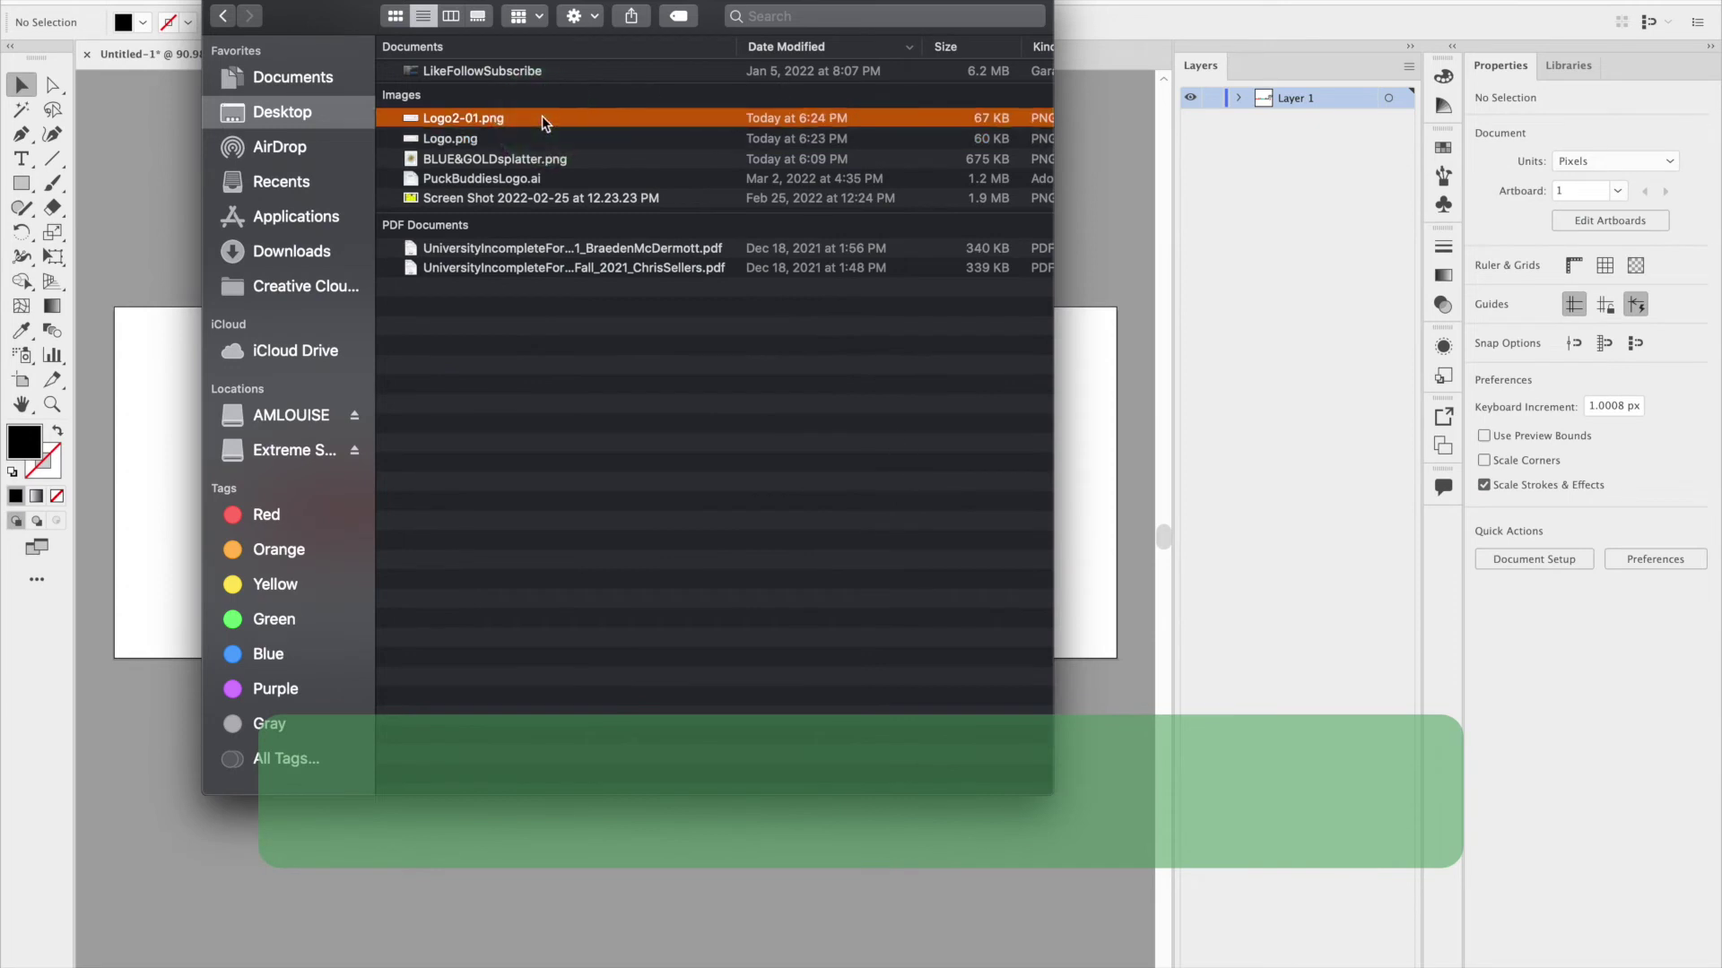
pyautogui.press('space')
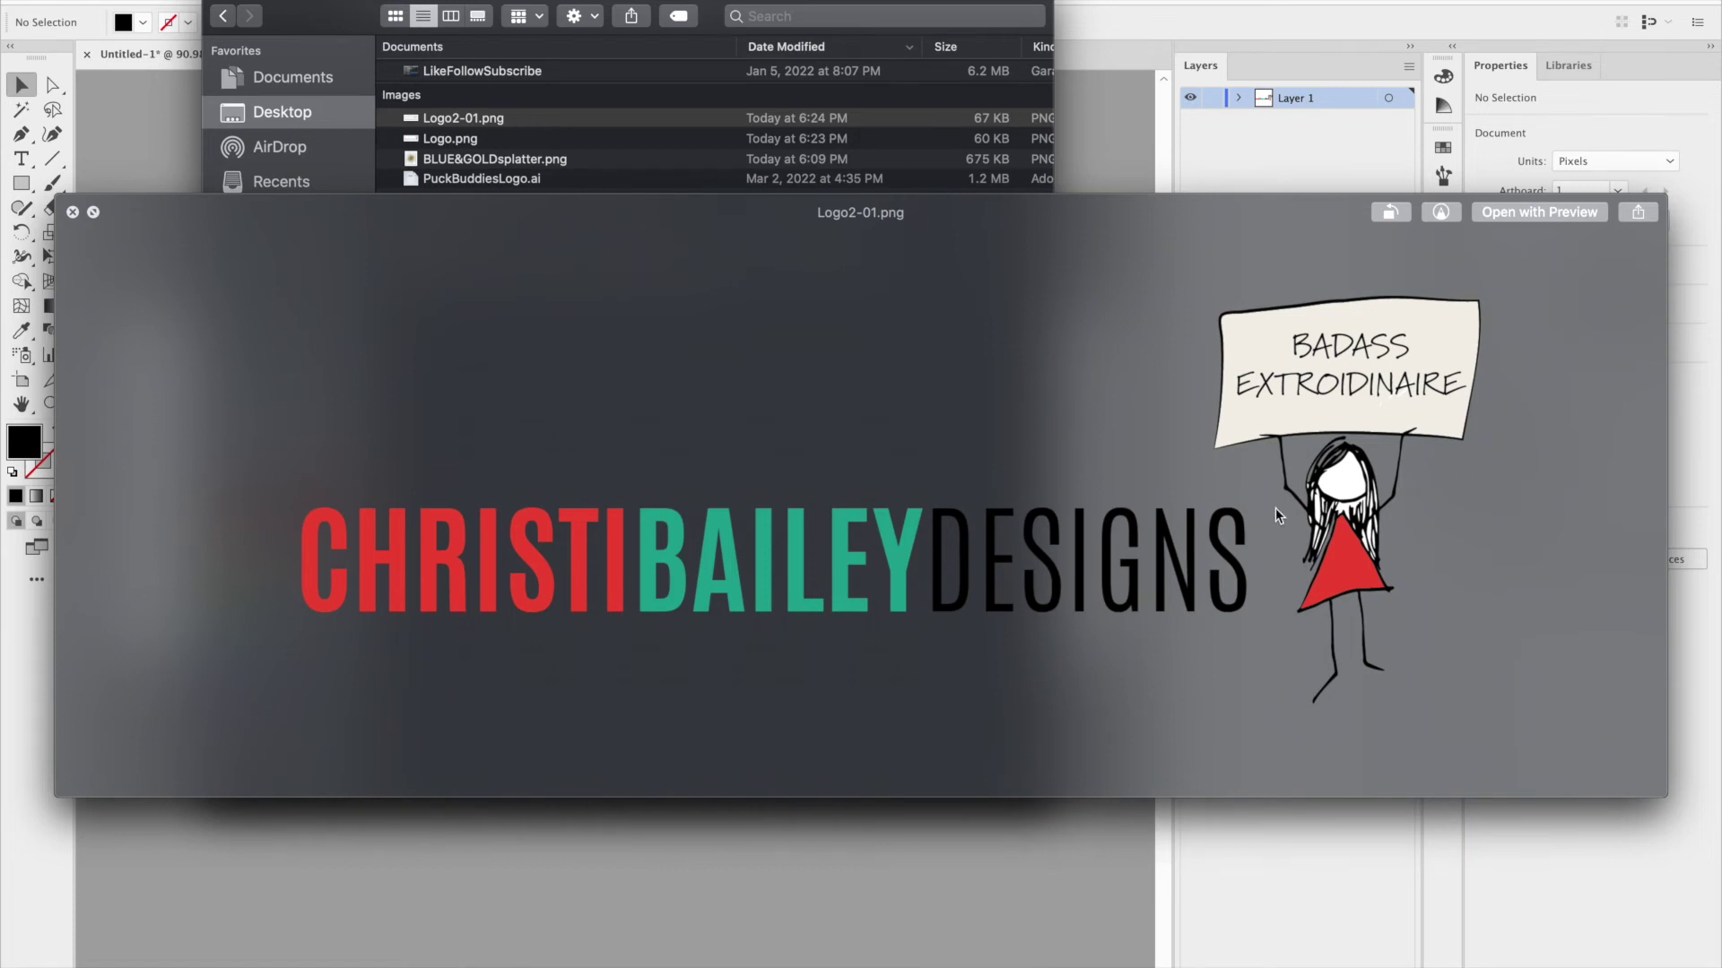
pyautogui.press('space')
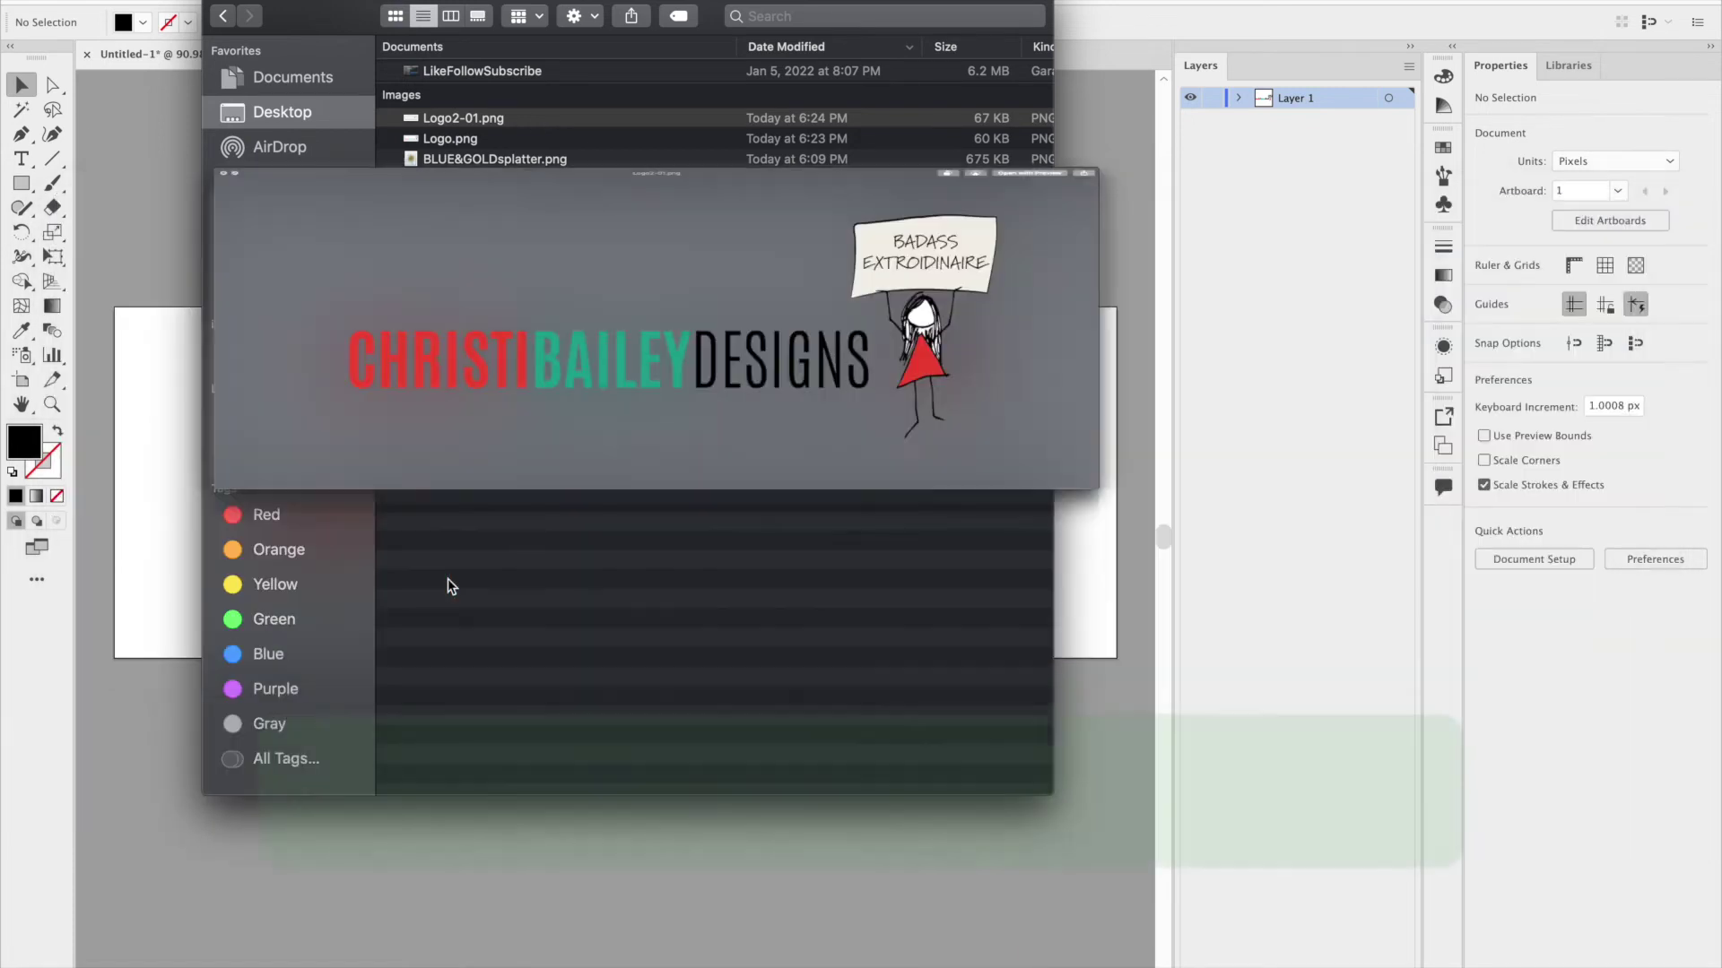
pyautogui.click(464, 138)
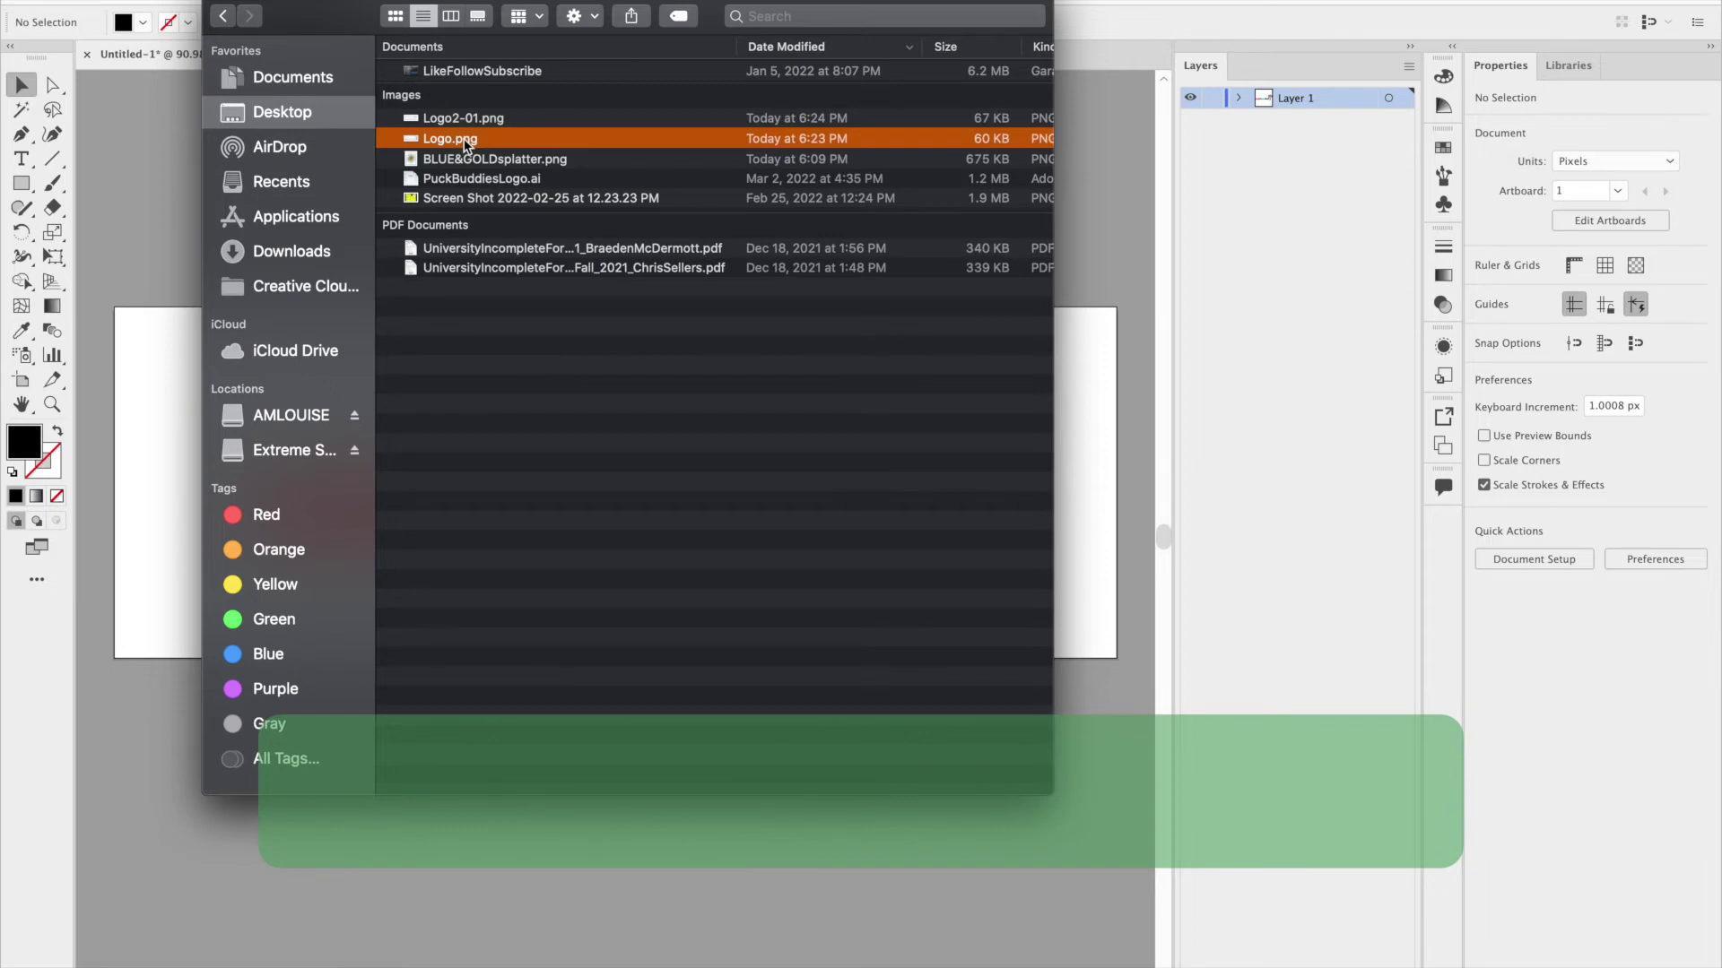
pyautogui.press('space')
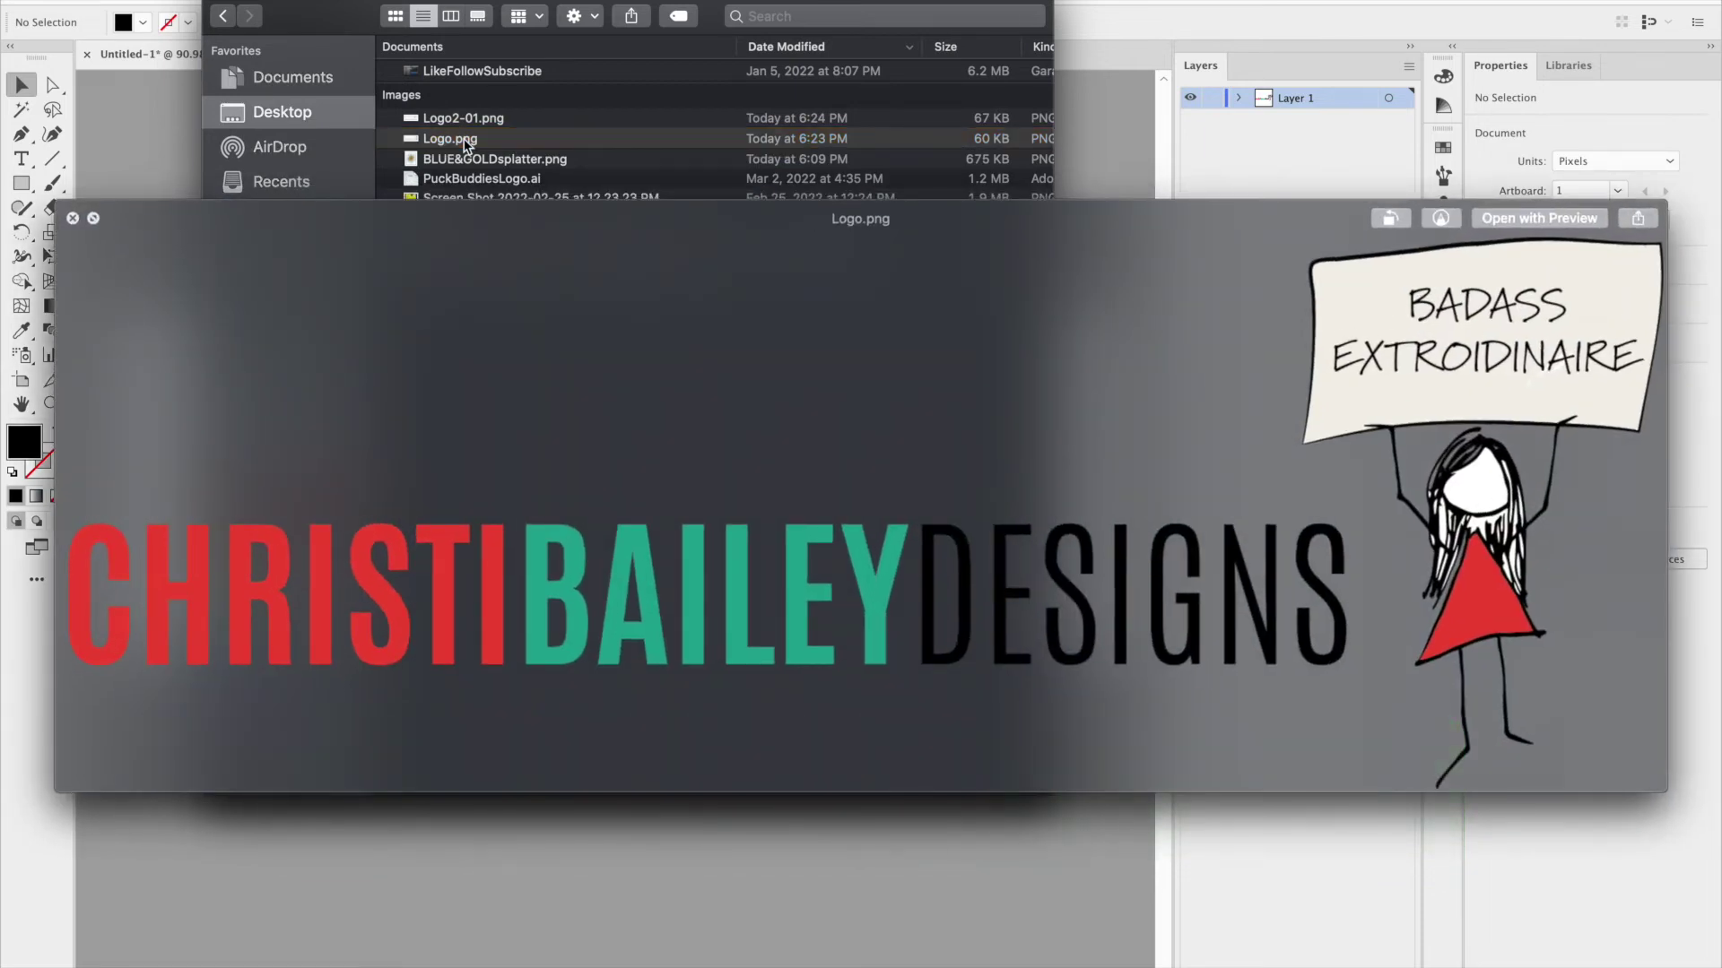
pyautogui.press('space')
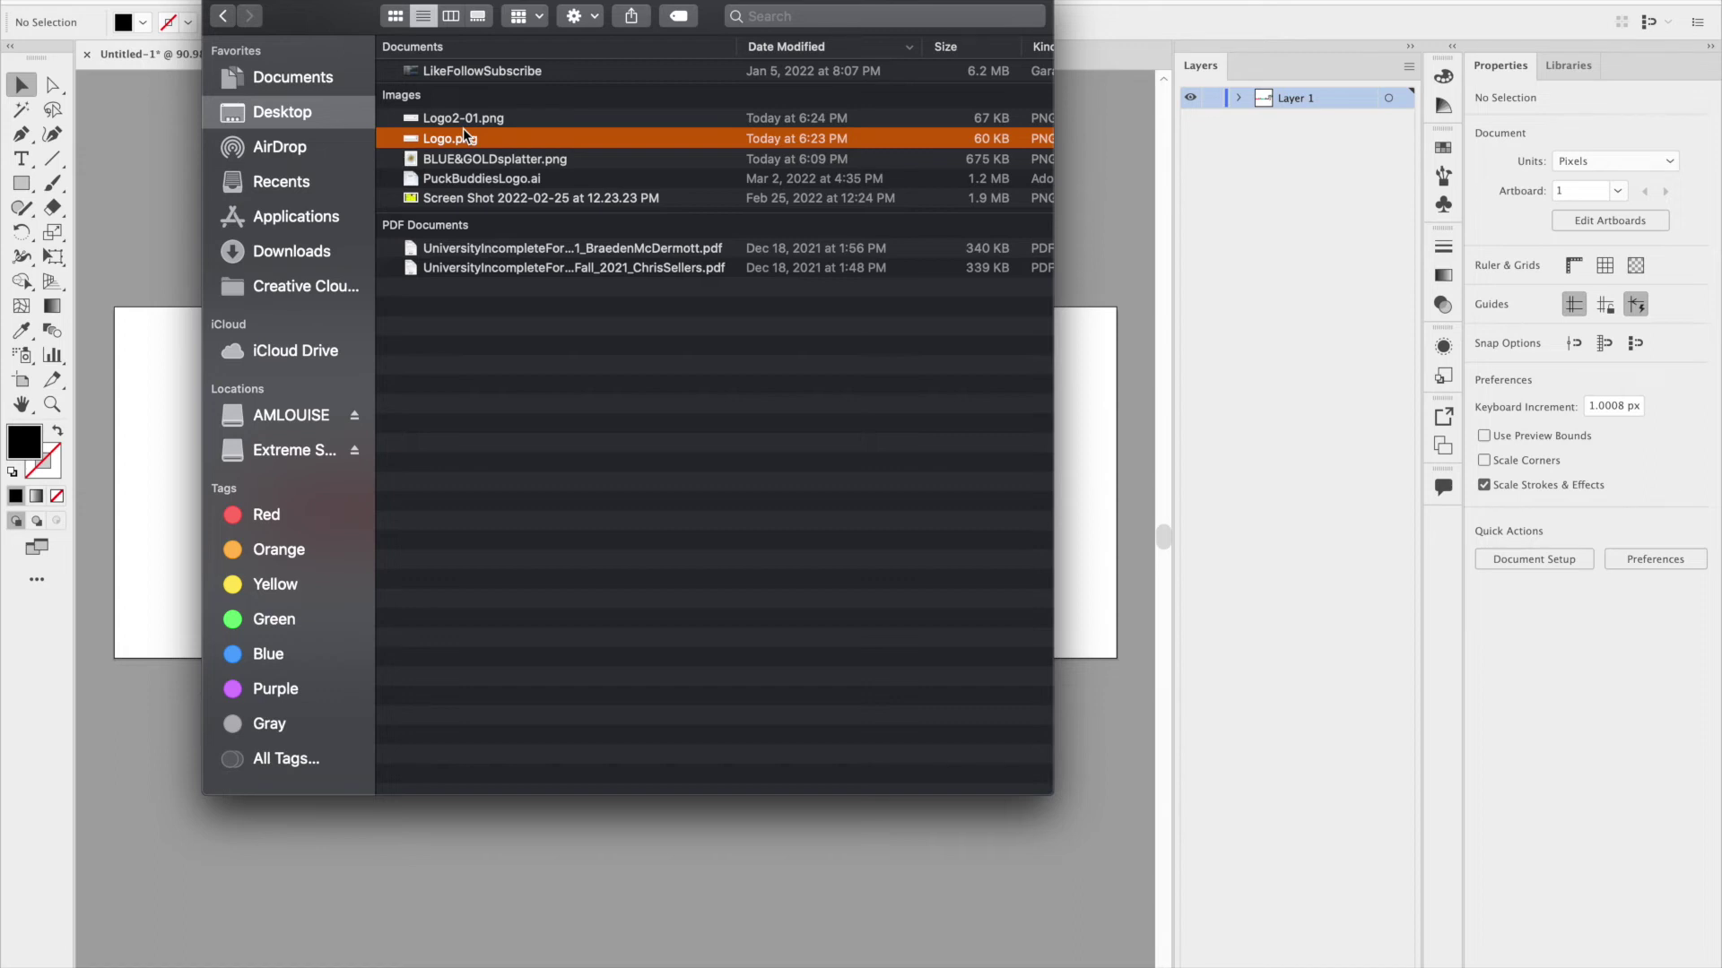
pyautogui.press('Return')
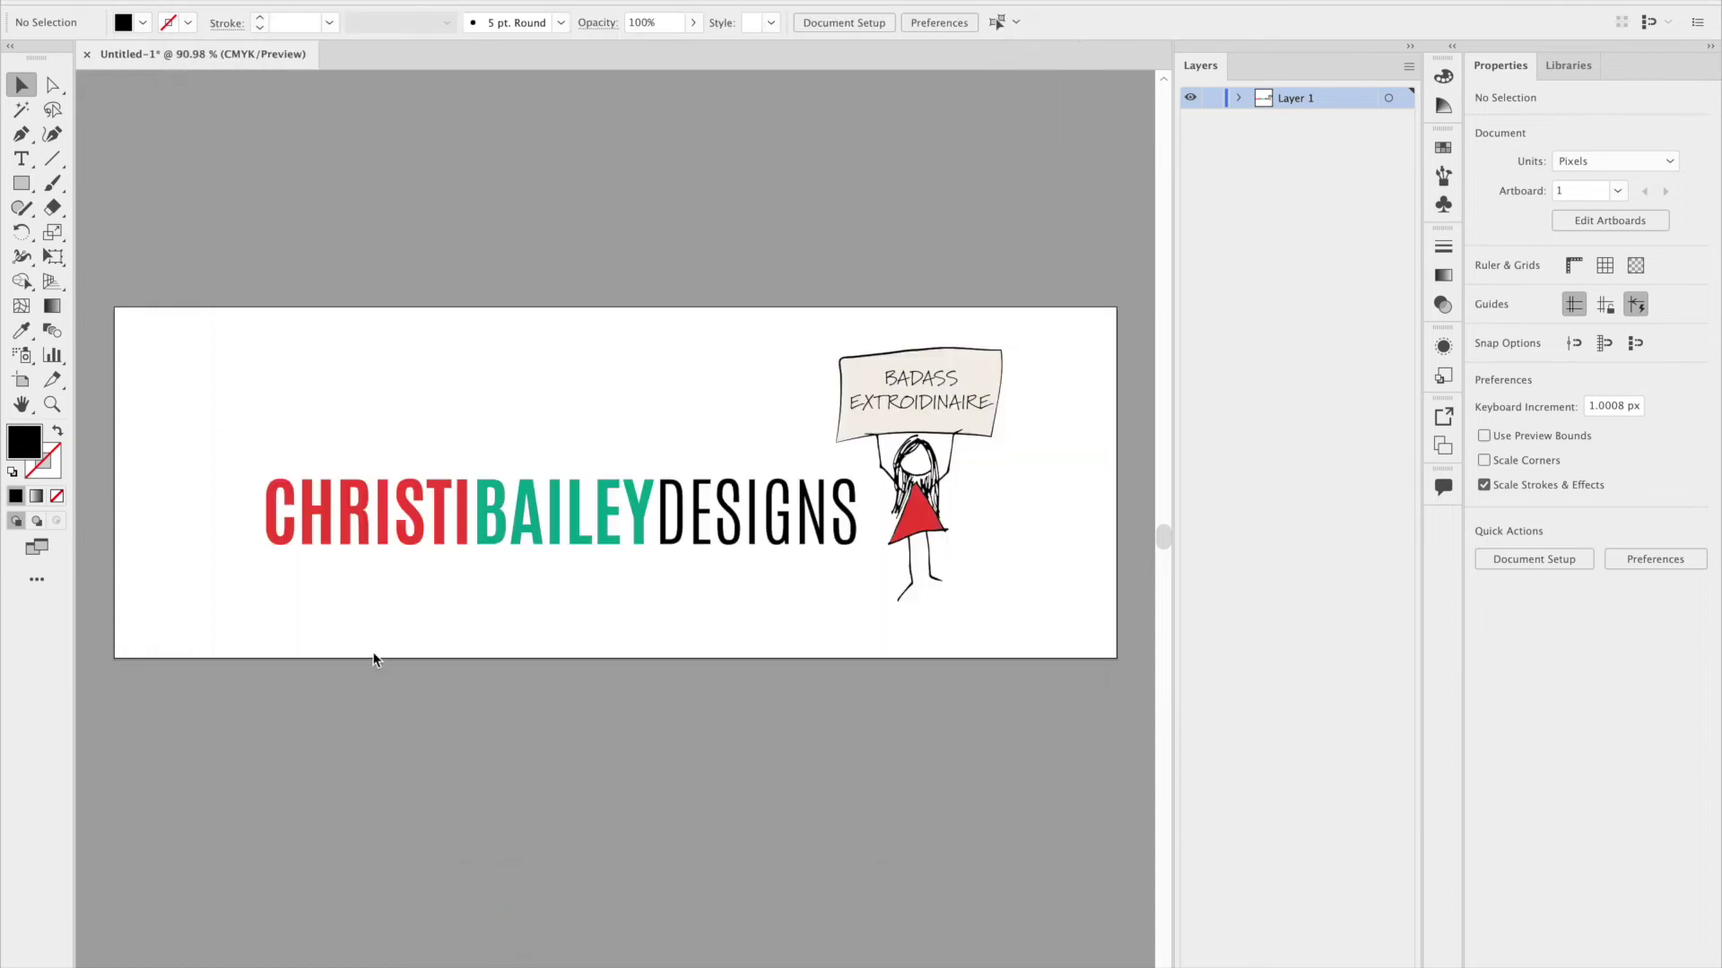
# Draw a small black rectangle on the empty canvas below the artboard
pyautogui.click(22, 183)
pyautogui.moveTo(530, 782); pyautogui.dragTo(646, 906)
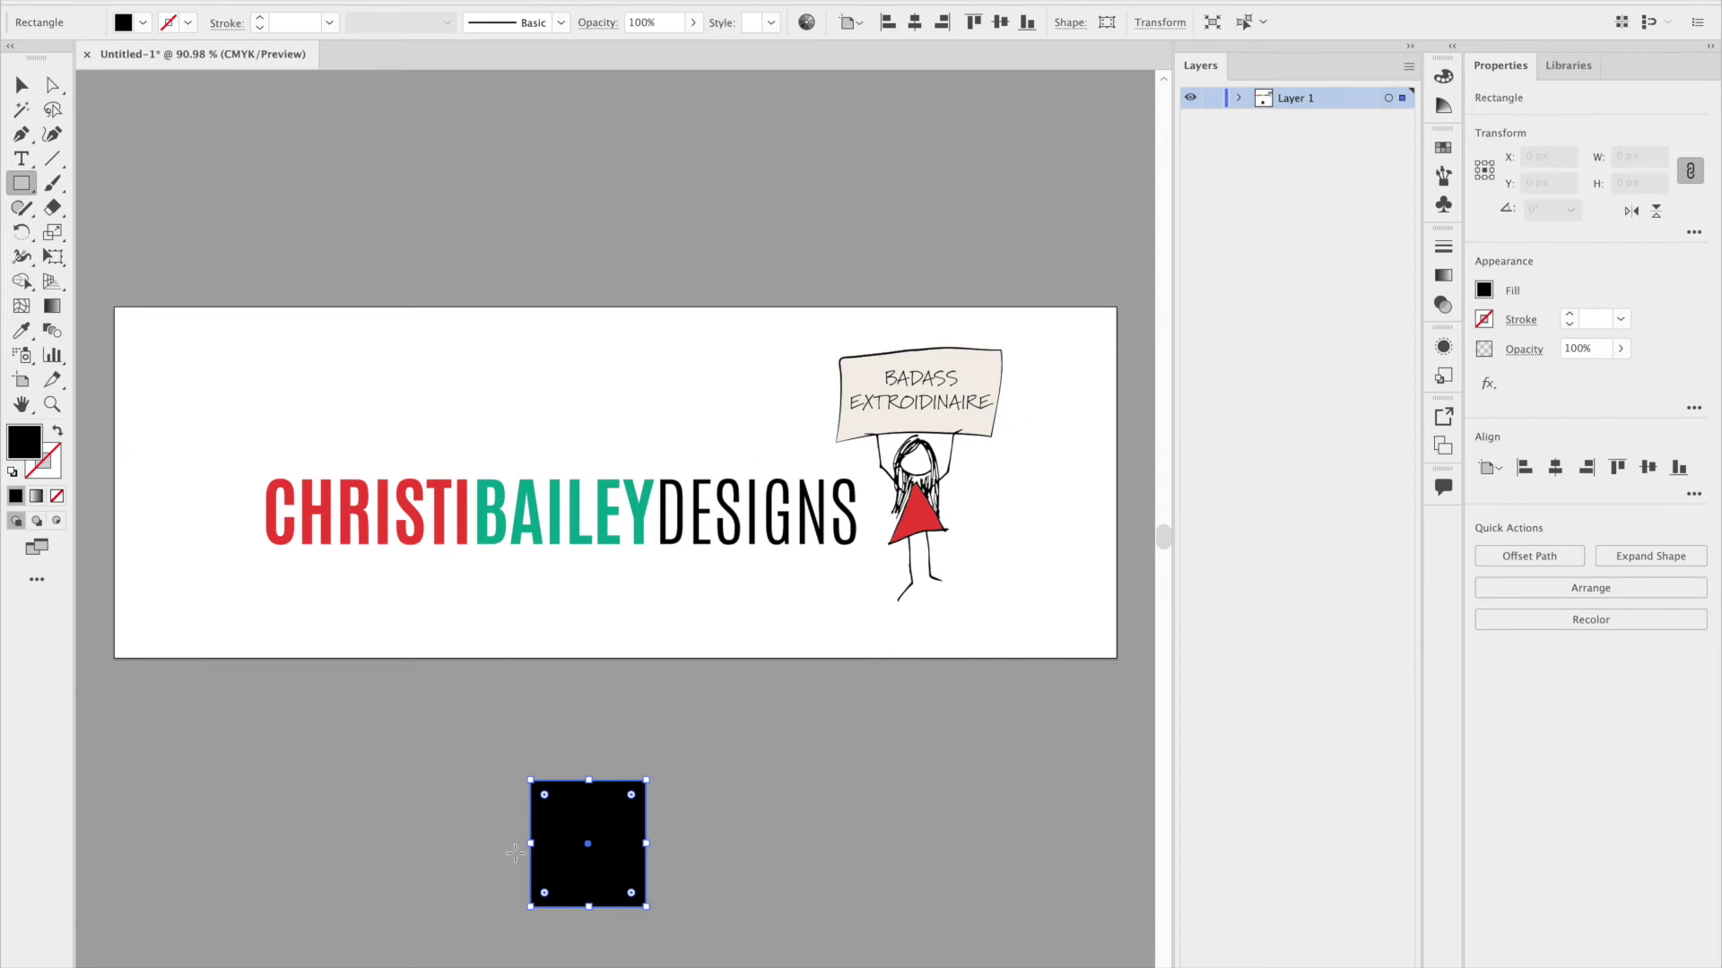
# Check the preview of a transparent 300 ppi PNG export named example with artboards off, and cancel the export
pyautogui.click(22, 84)
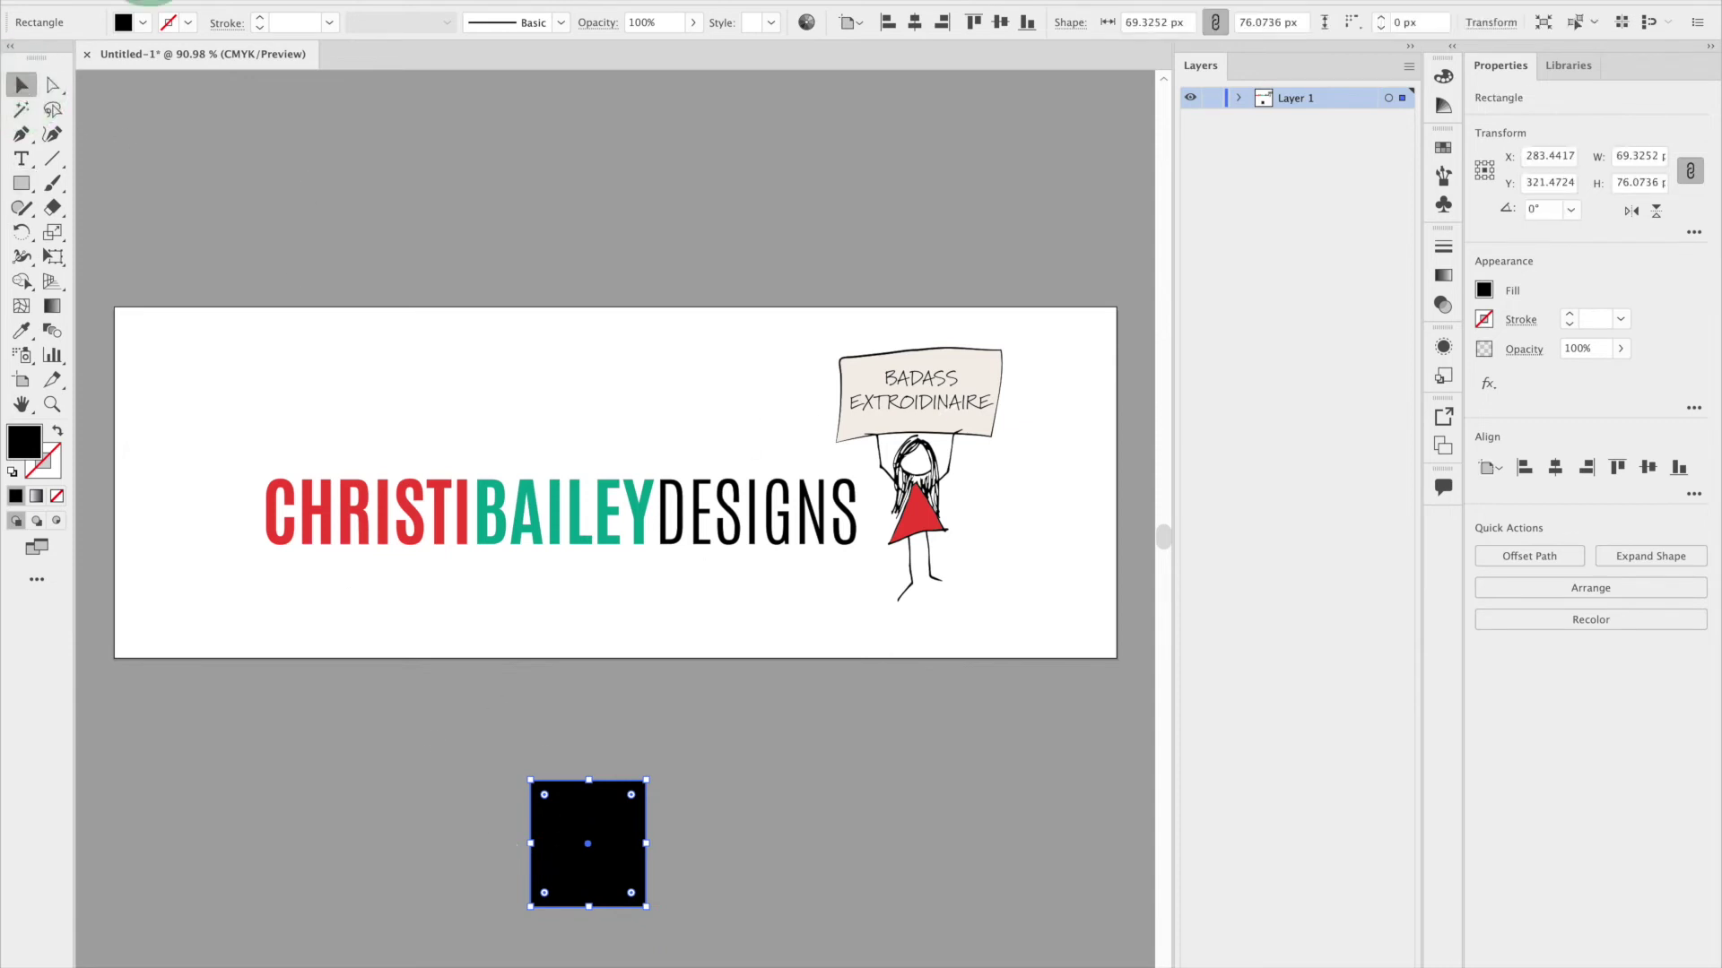
pyautogui.click(148, 2)
pyautogui.moveTo(228, 321)
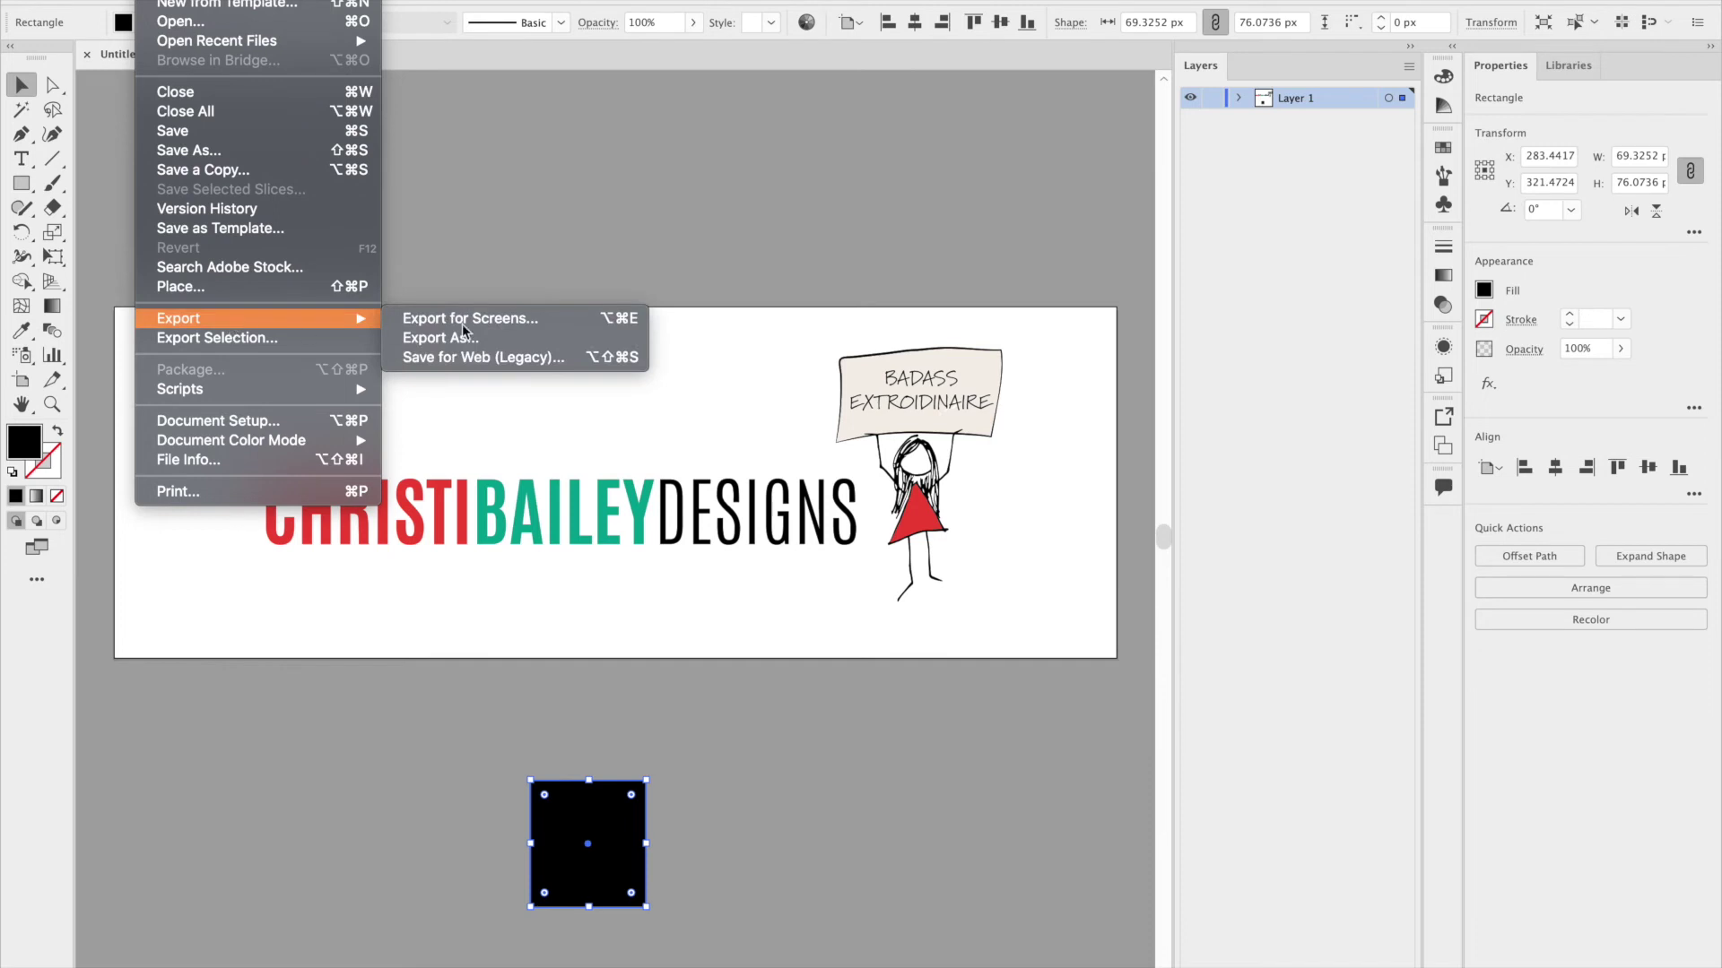
pyautogui.click(525, 331)
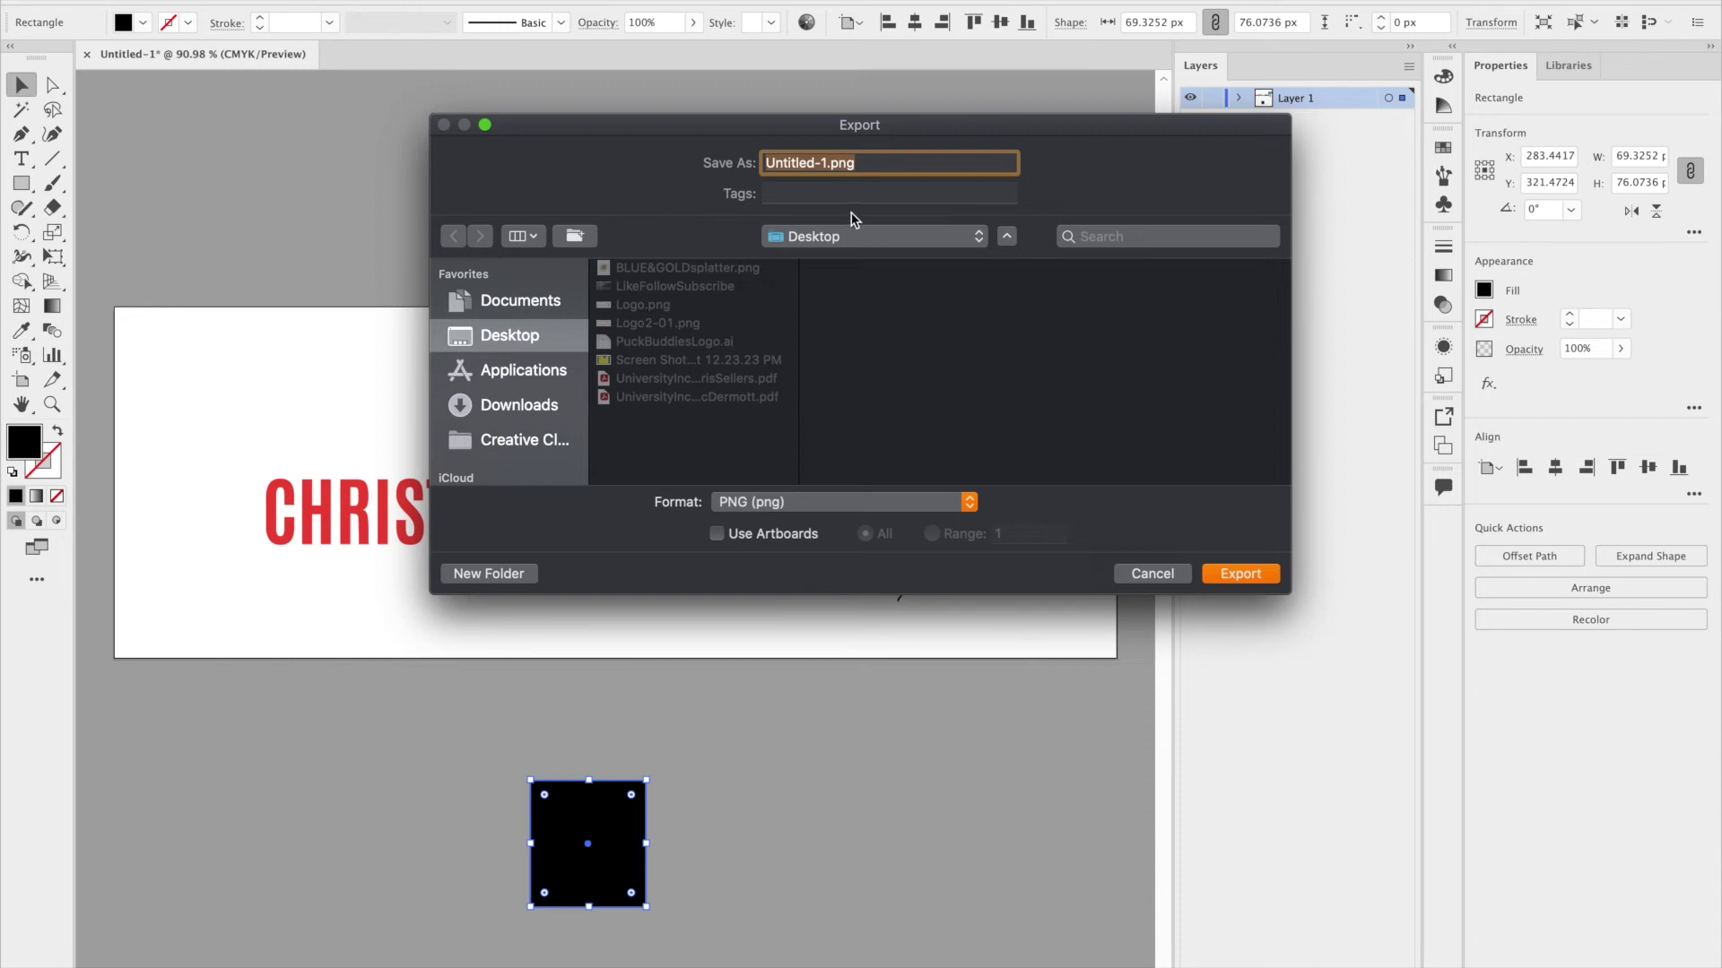
pyautogui.write('ec')
pyautogui.press('BackSpace')
pyautogui.write('xap')
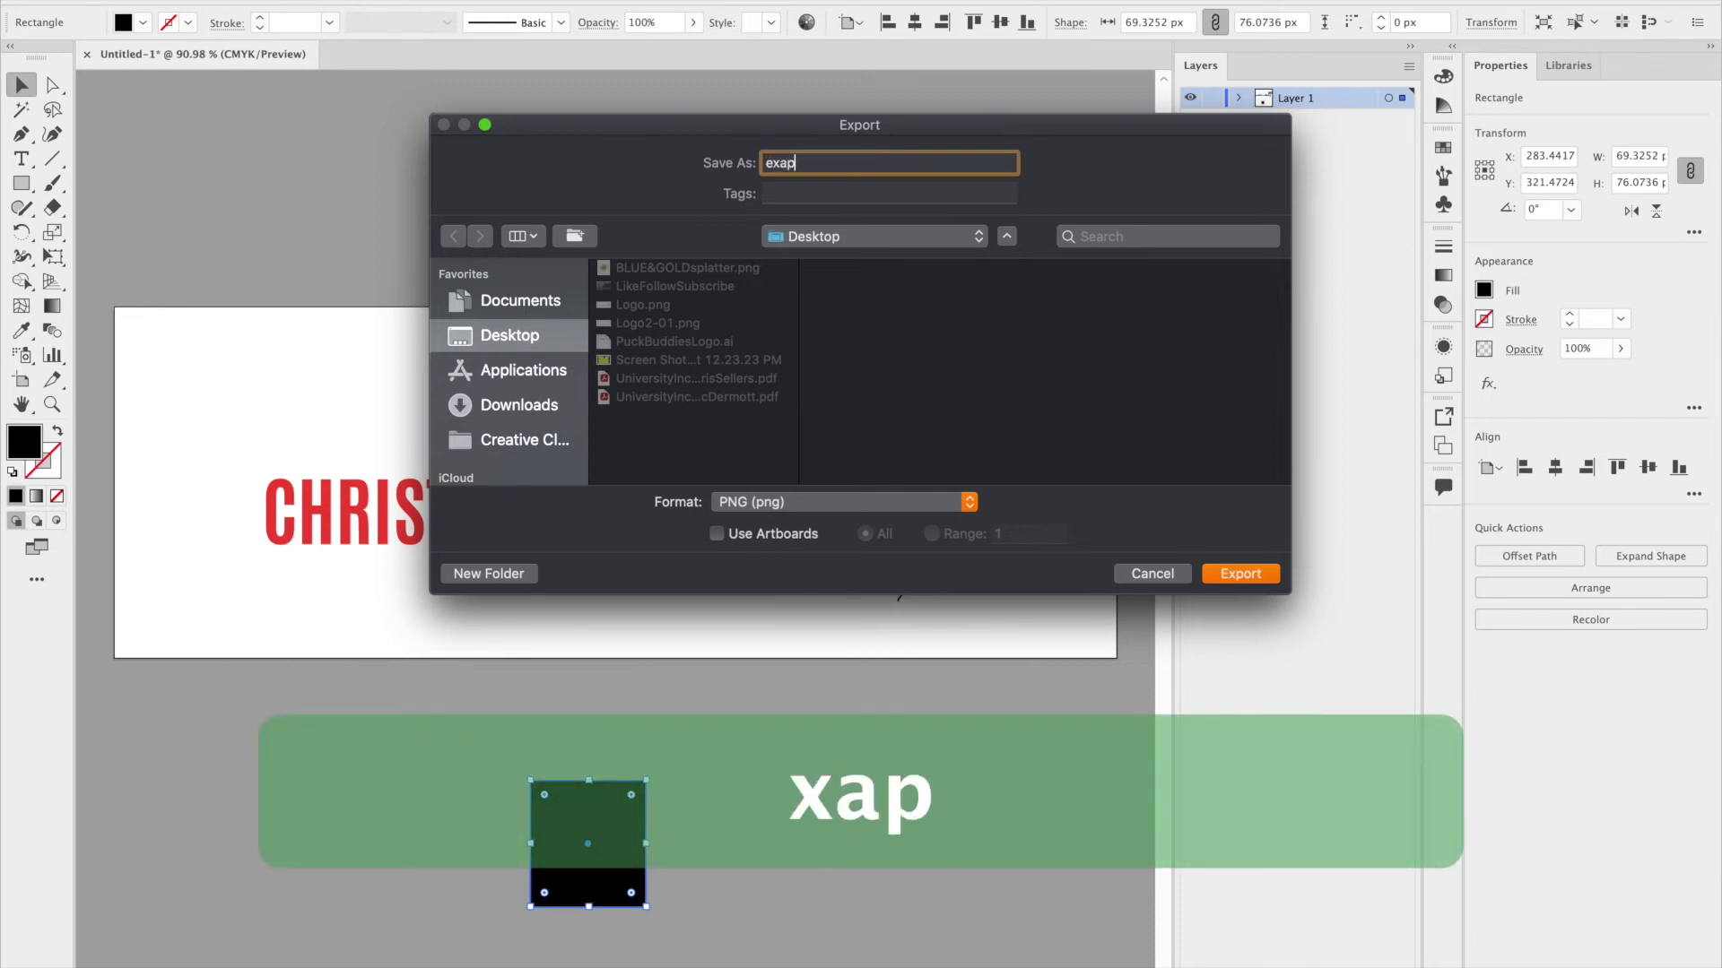
pyautogui.press('BackSpace')
pyautogui.write('mple')
pyautogui.press('Return')
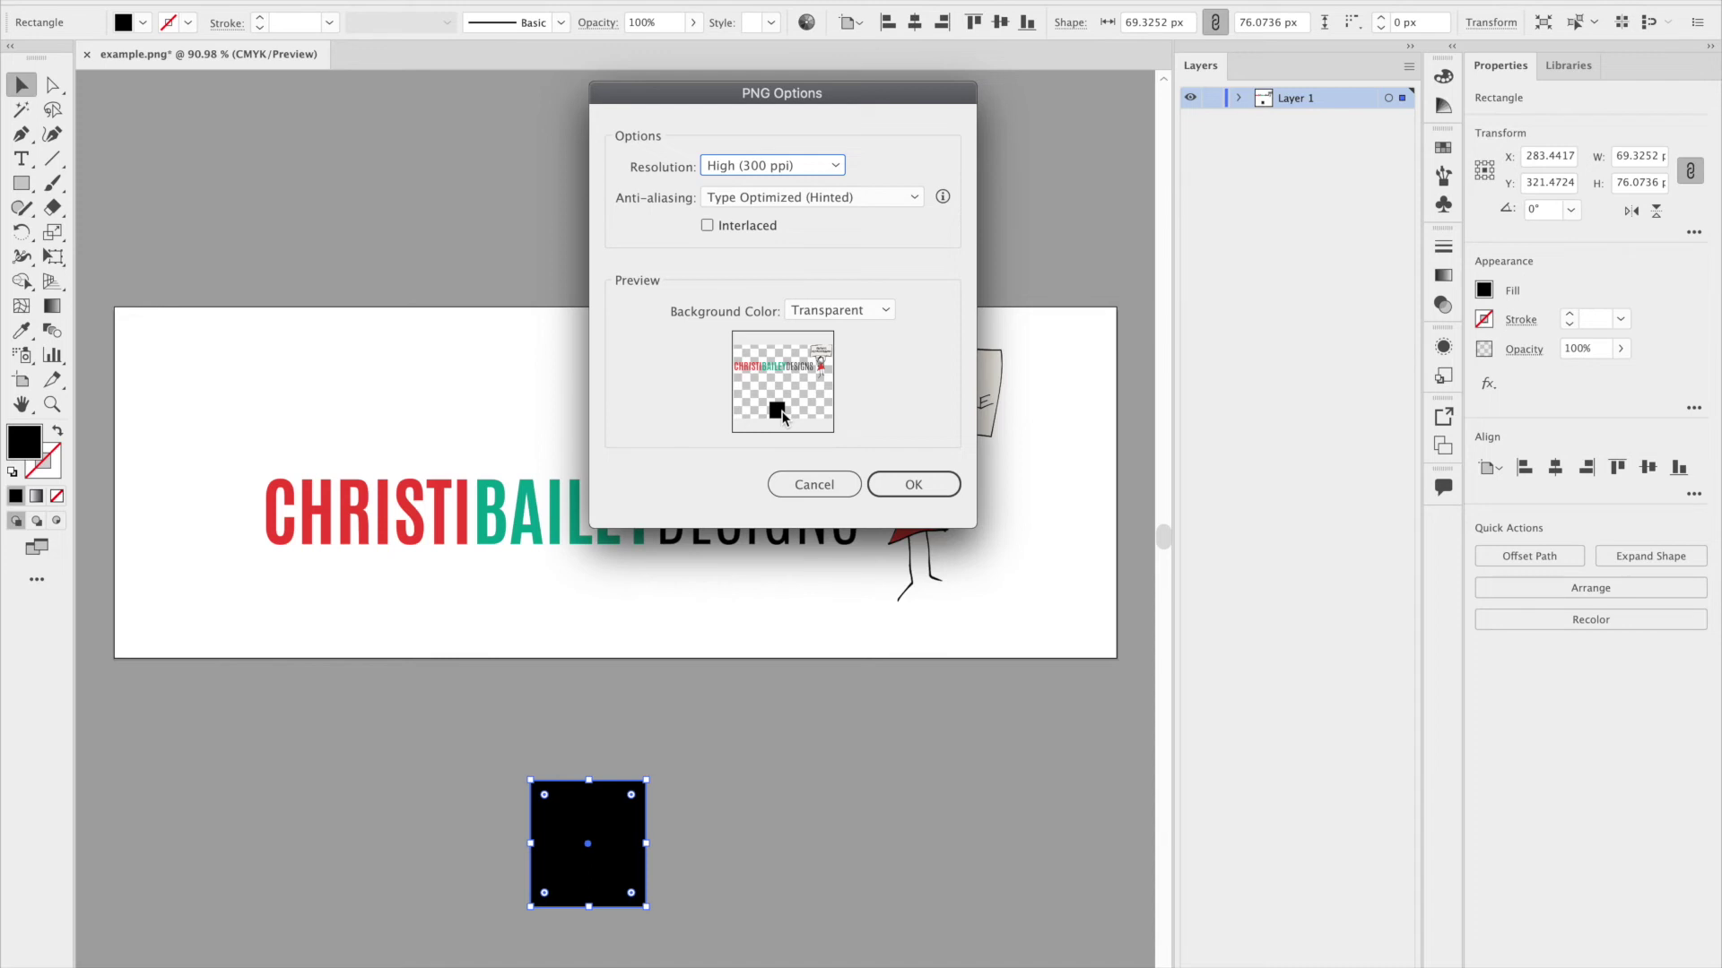
pyautogui.click(829, 488)
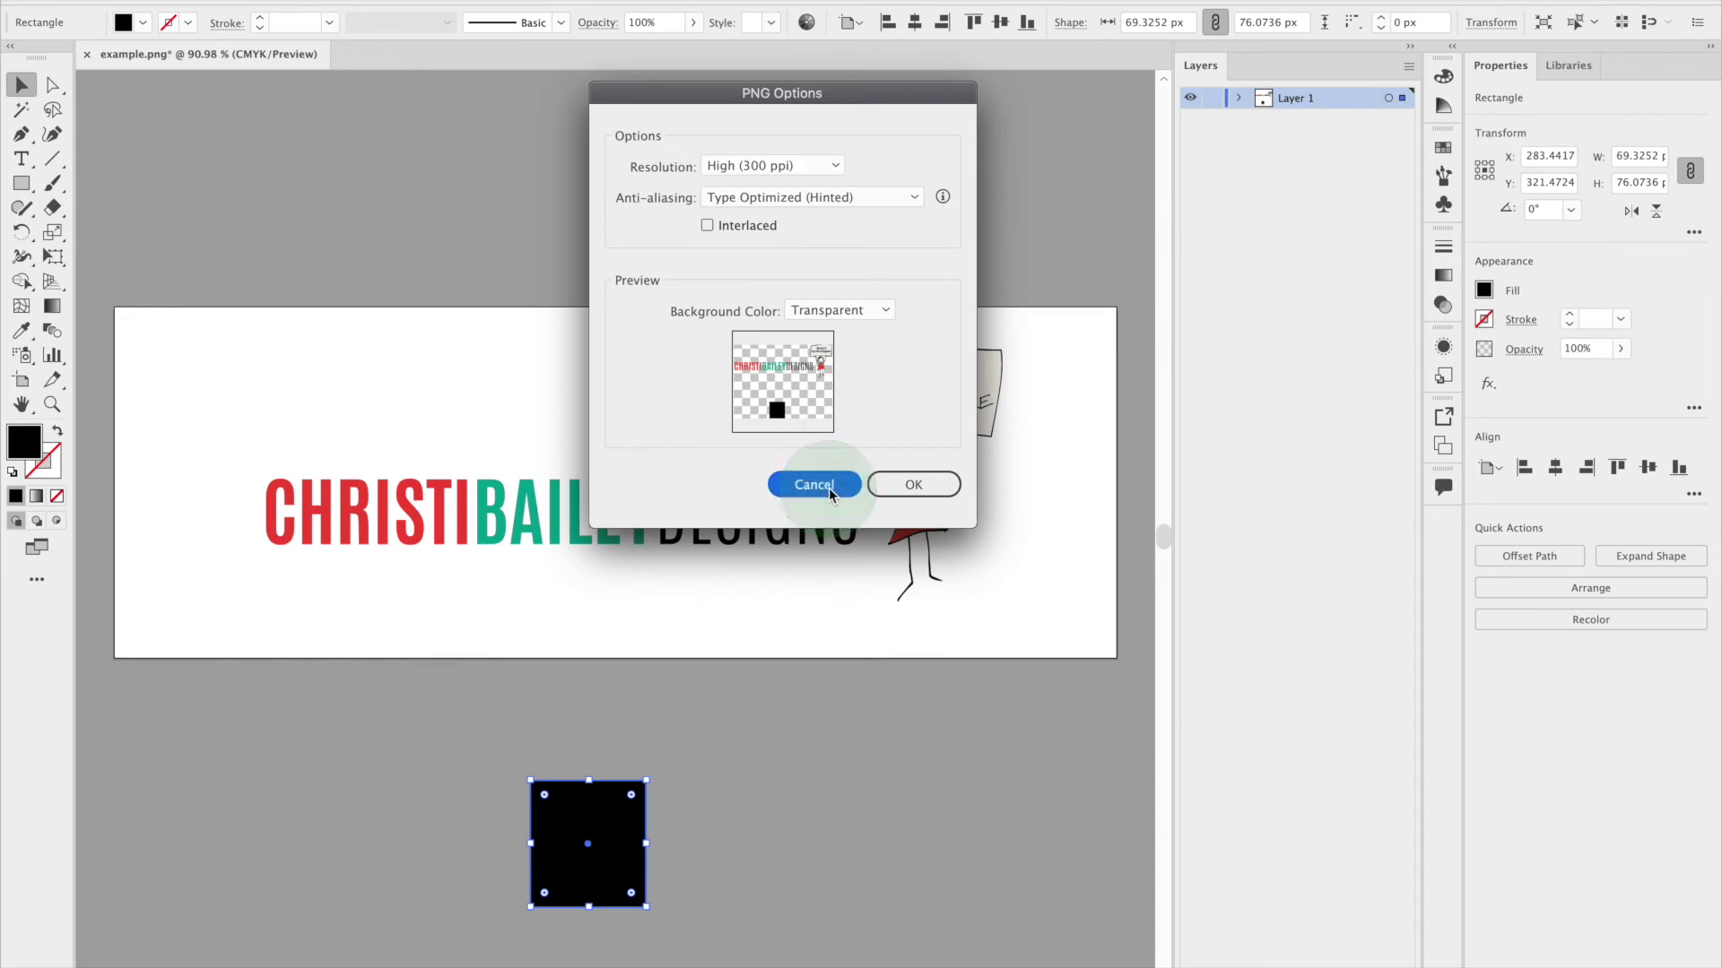
# Check the PNG export preview with Use Artboards enabled, and cancel the export
pyautogui.click(153, 2)
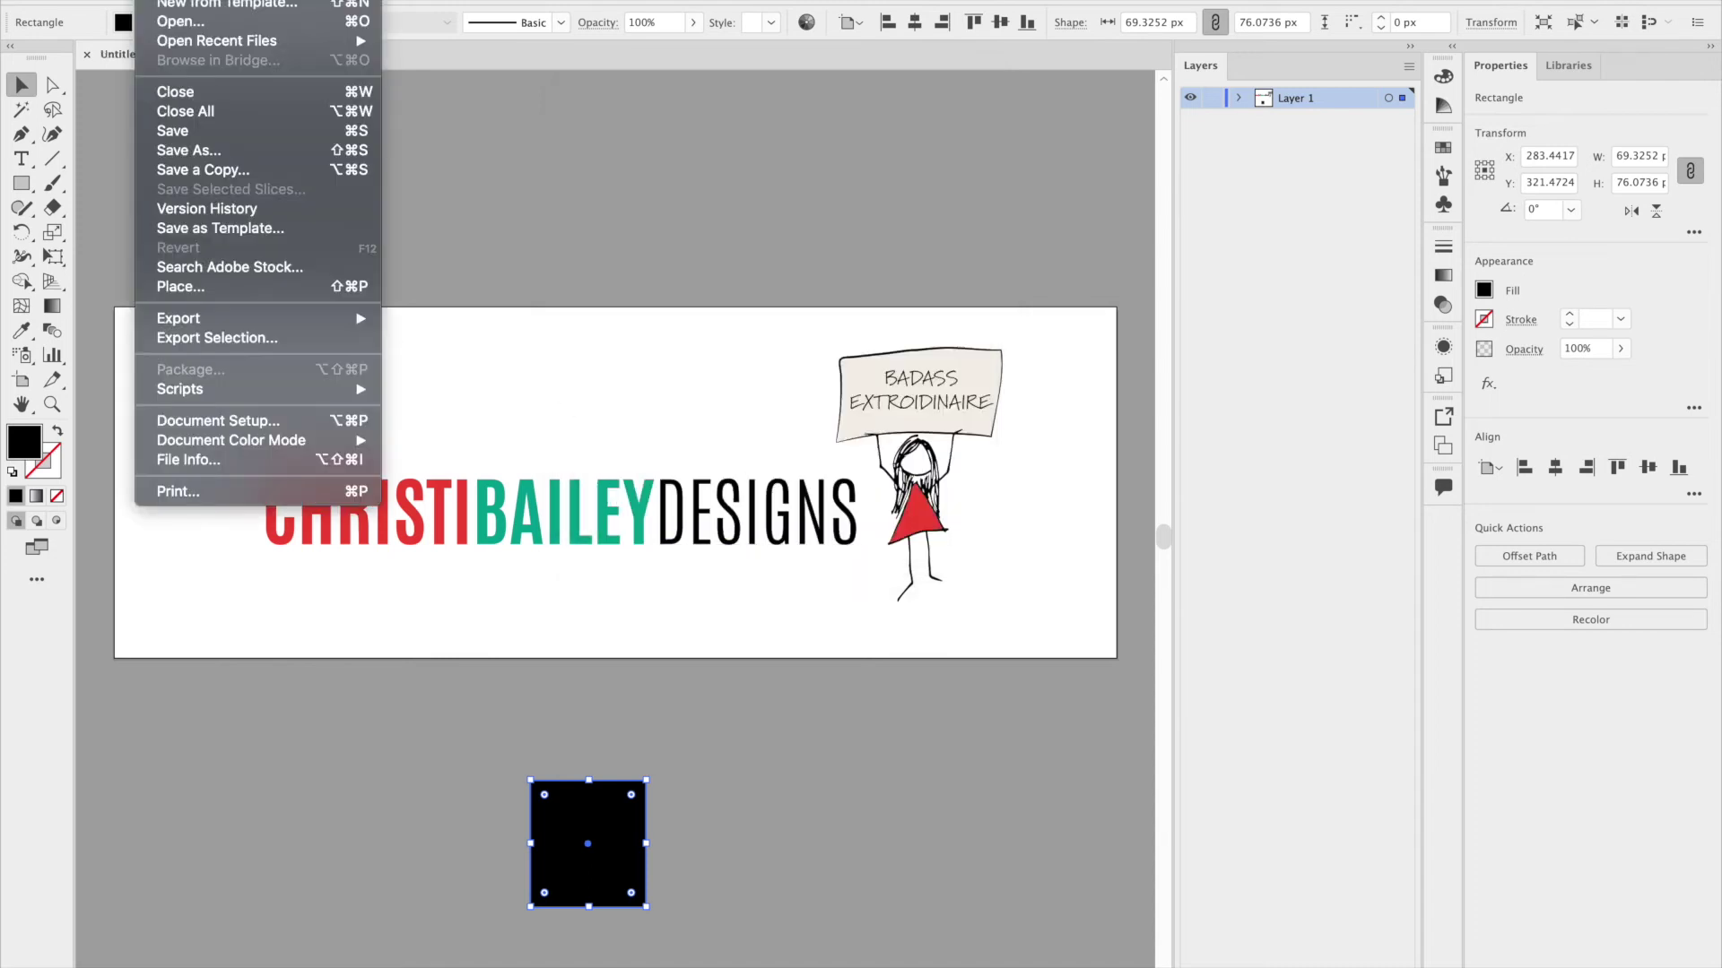
pyautogui.moveTo(211, 321)
pyautogui.click(470, 339)
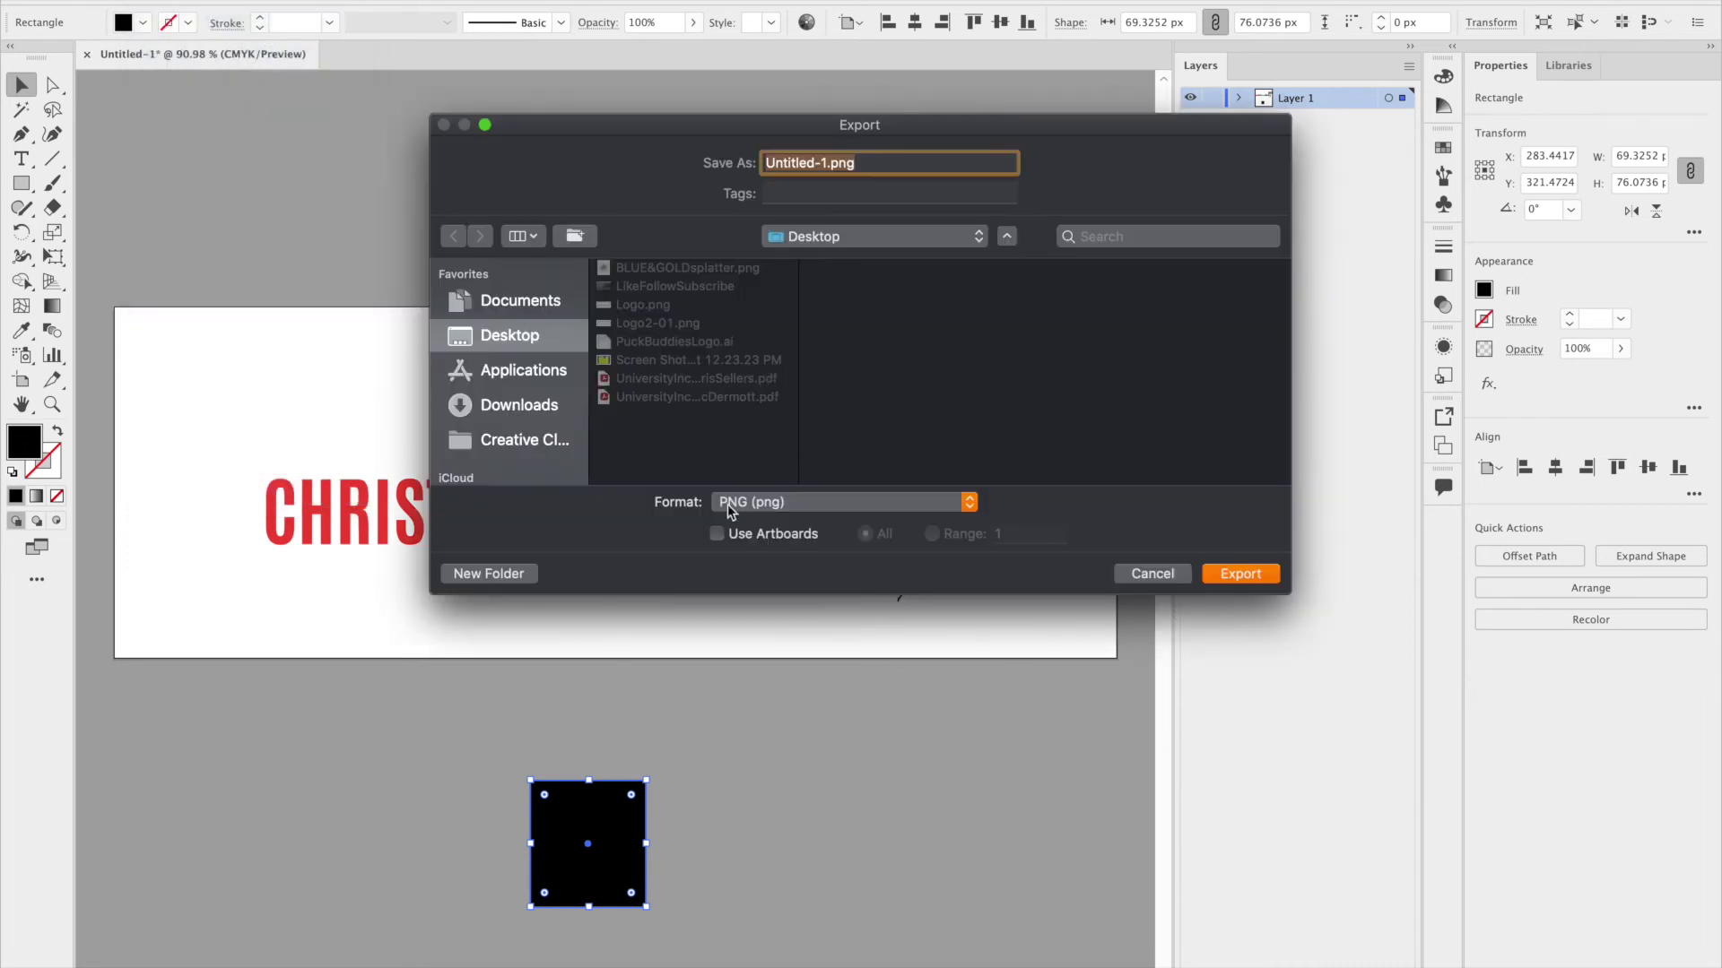
pyautogui.click(716, 534)
pyautogui.click(1255, 582)
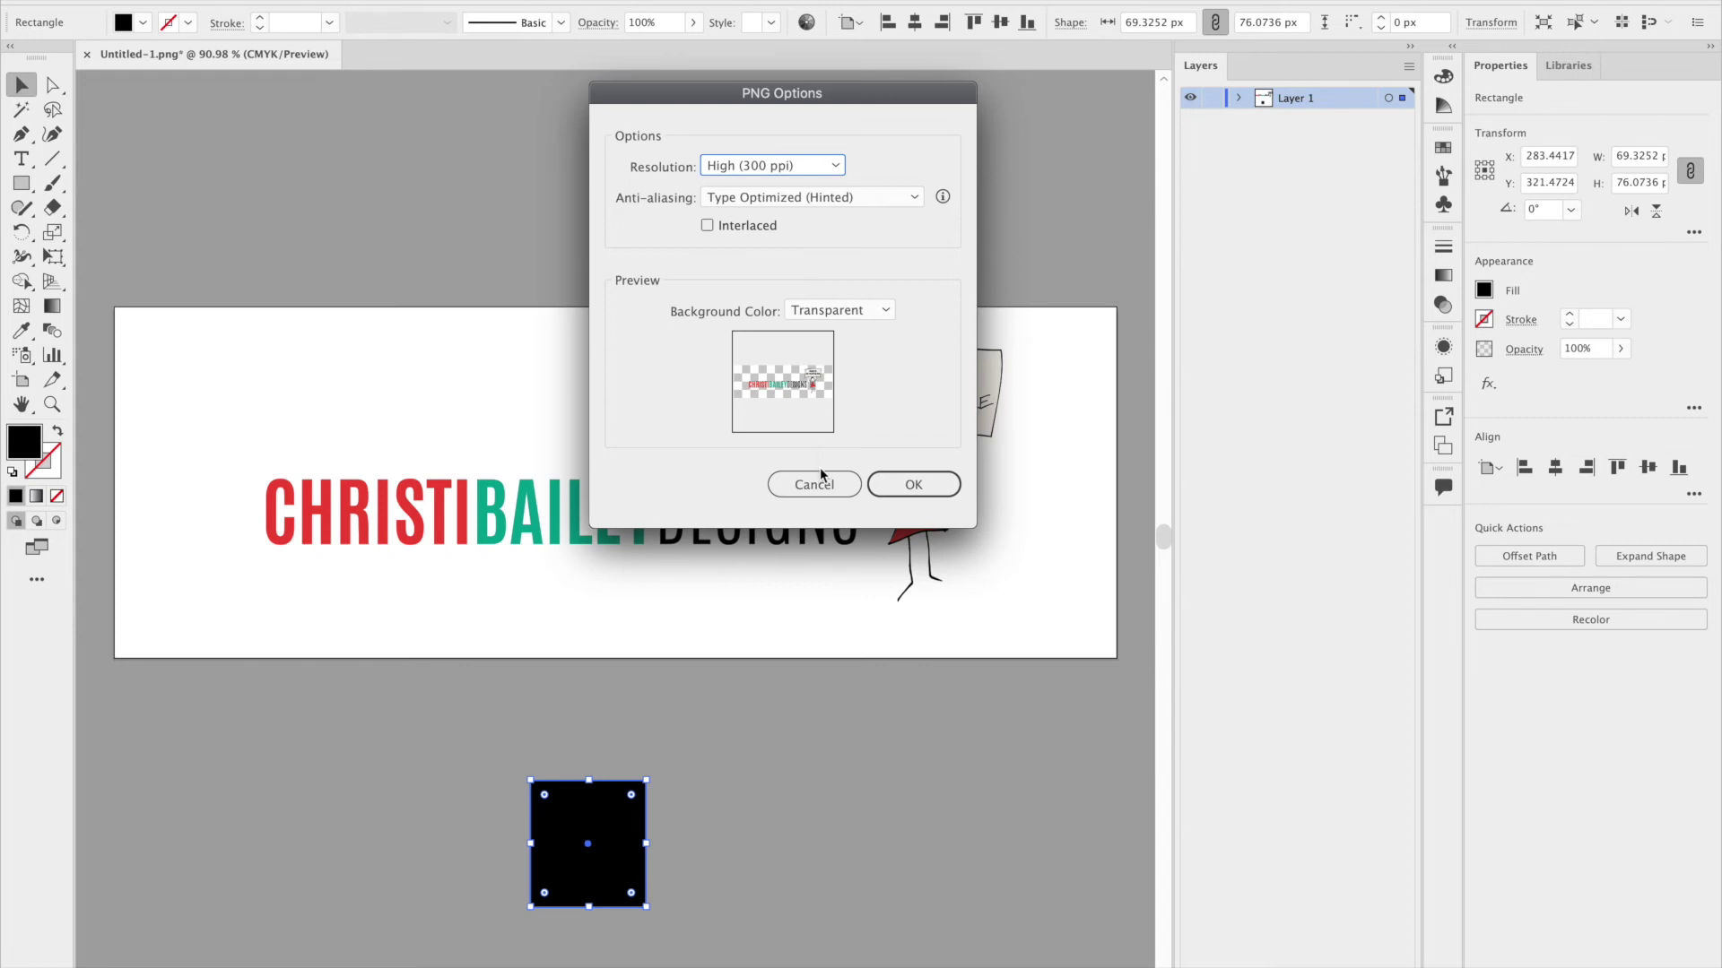
pyautogui.click(820, 491)
# Select only the logo artwork, check its PNG export preview without artboards, and cancel the export
pyautogui.moveTo(173, 315); pyautogui.dragTo(1089, 593)
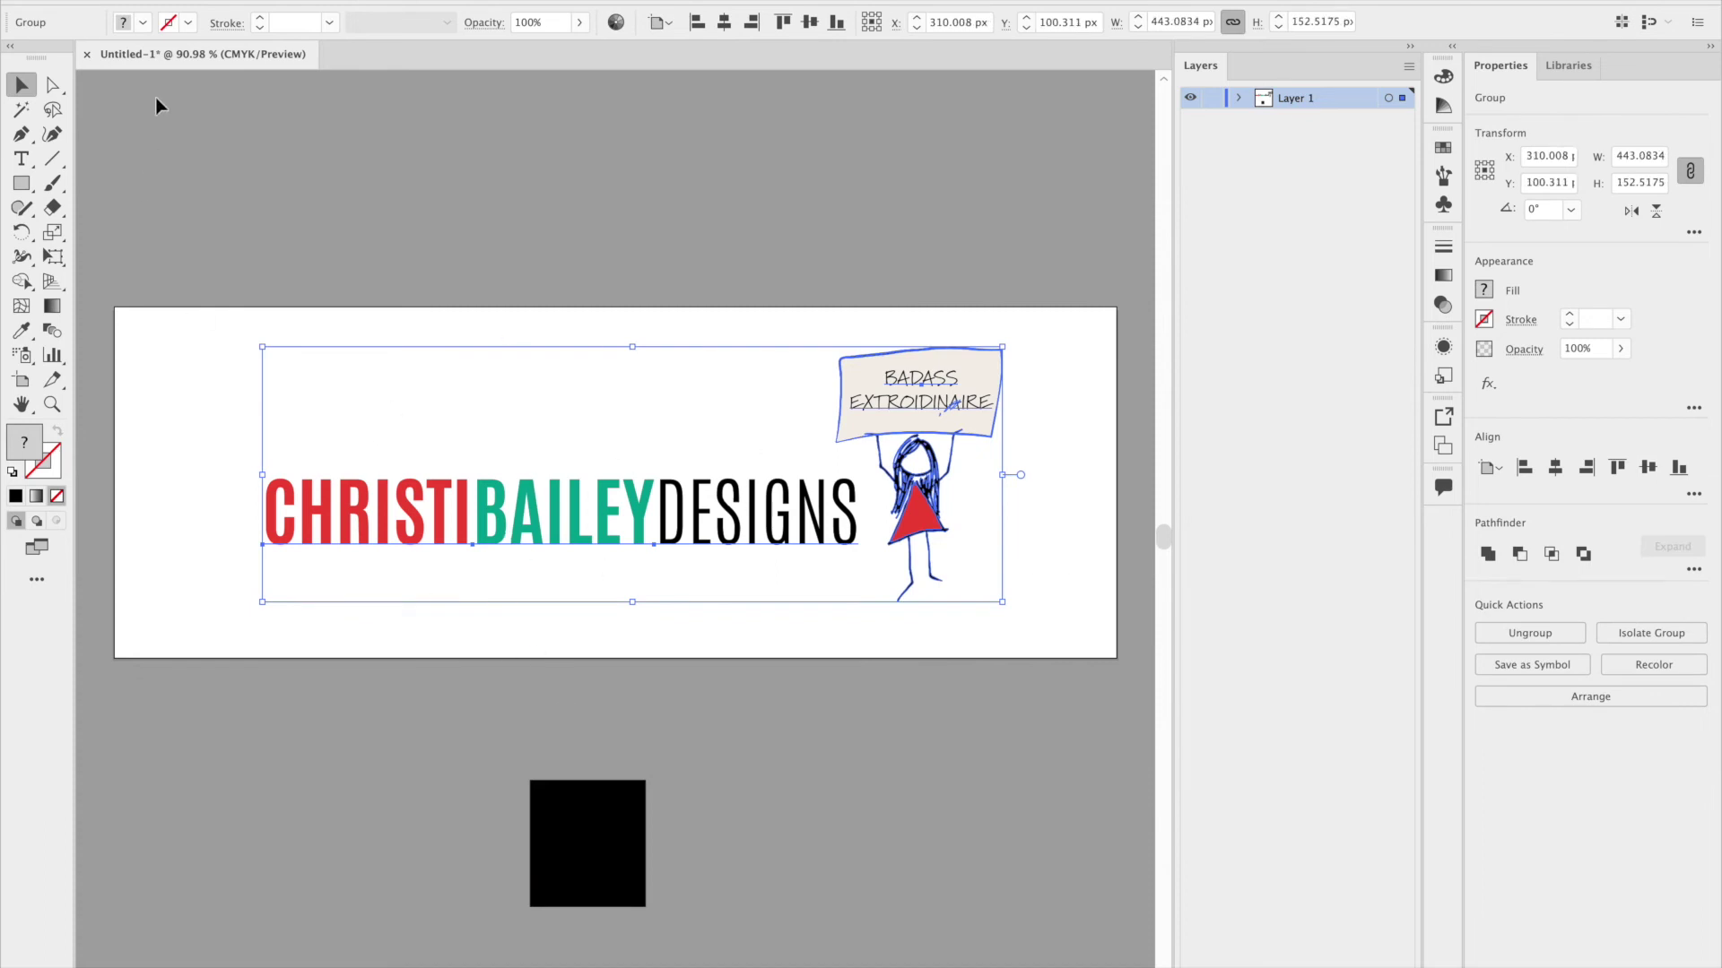
pyautogui.click(160, 0)
pyautogui.moveTo(224, 318)
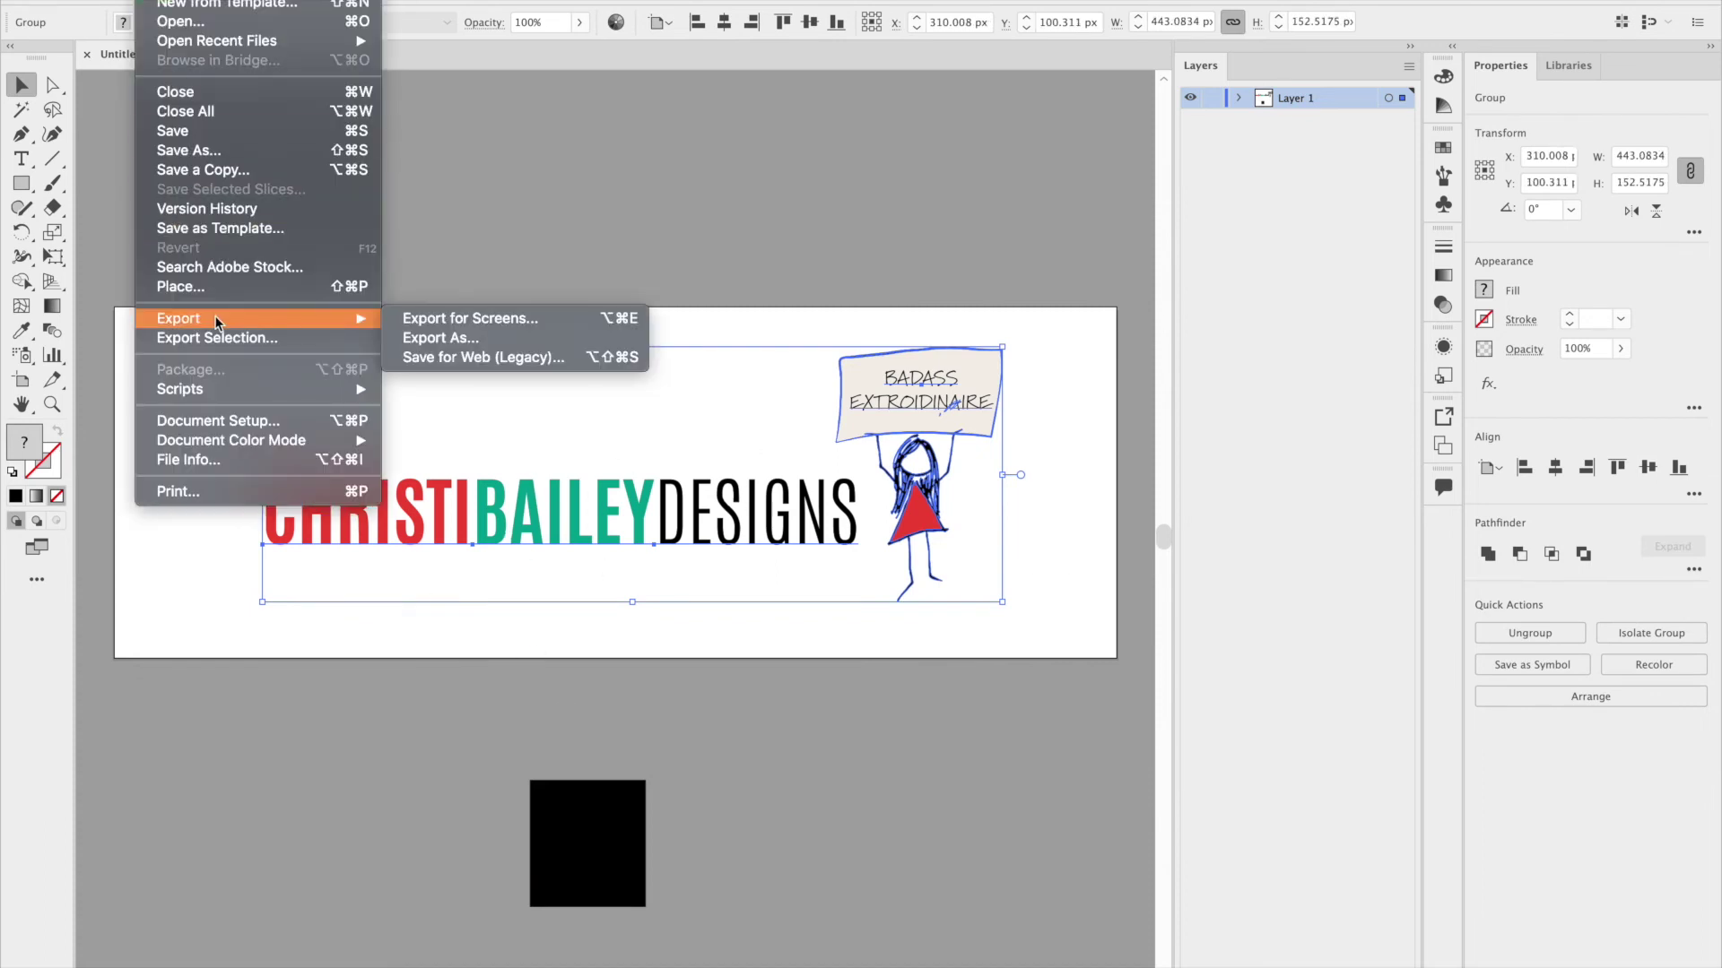
pyautogui.click(459, 336)
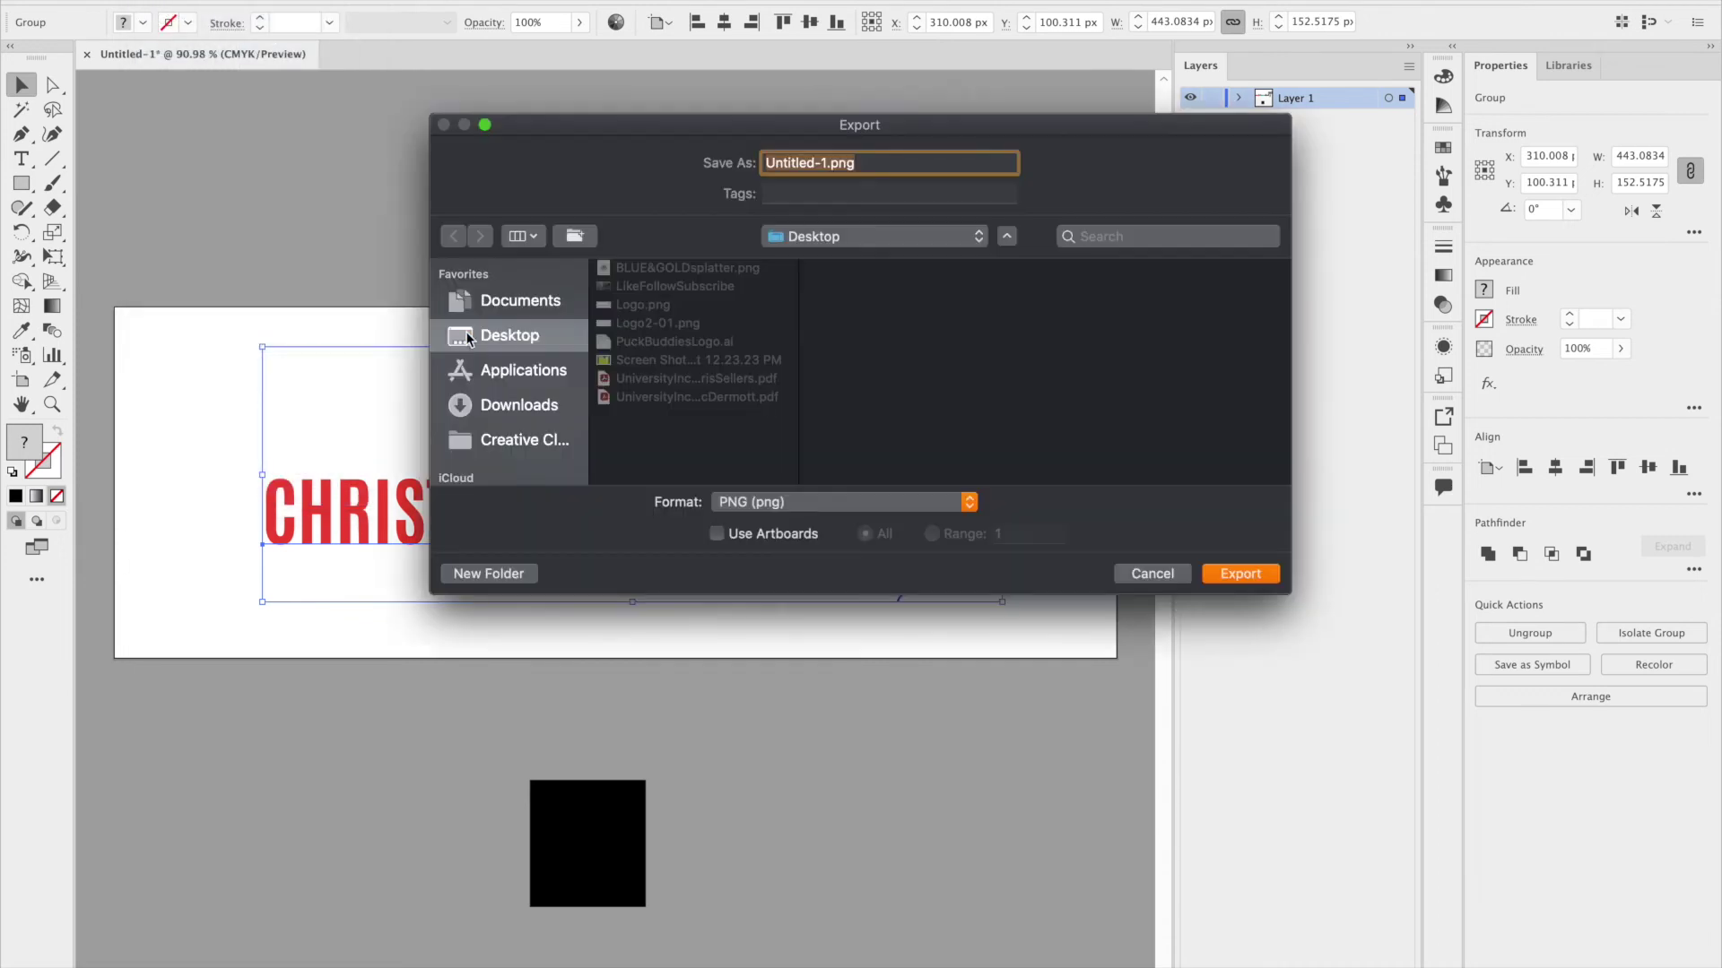
pyautogui.click(1241, 574)
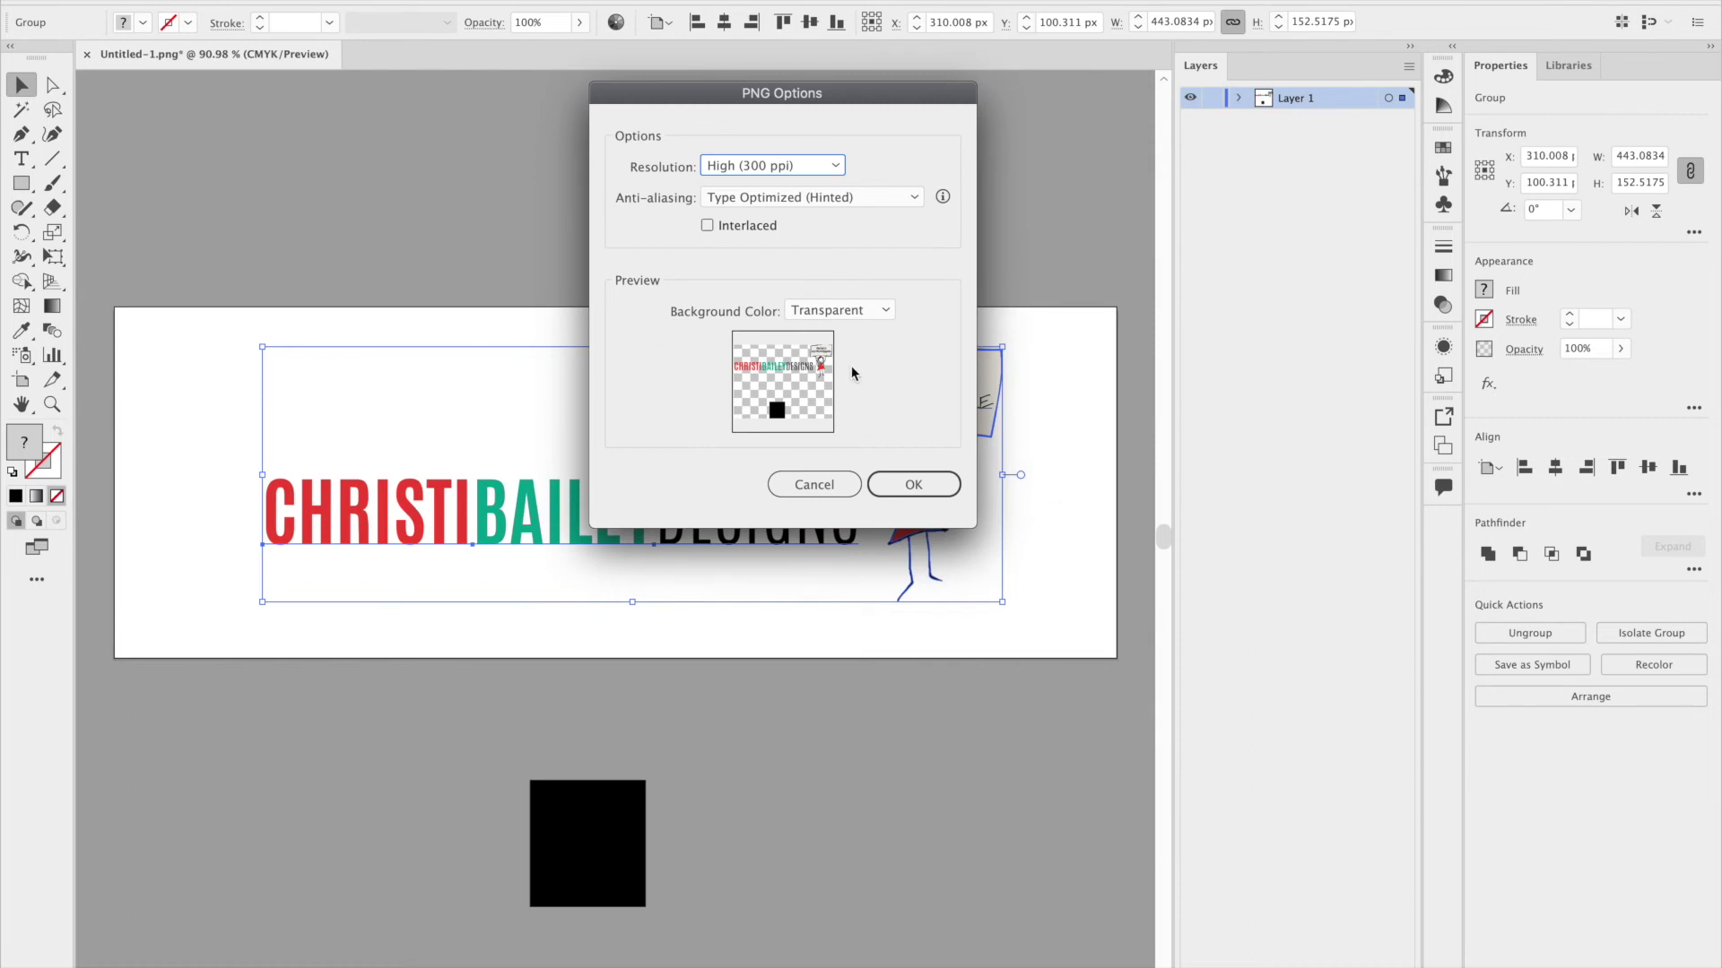
pyautogui.click(816, 484)
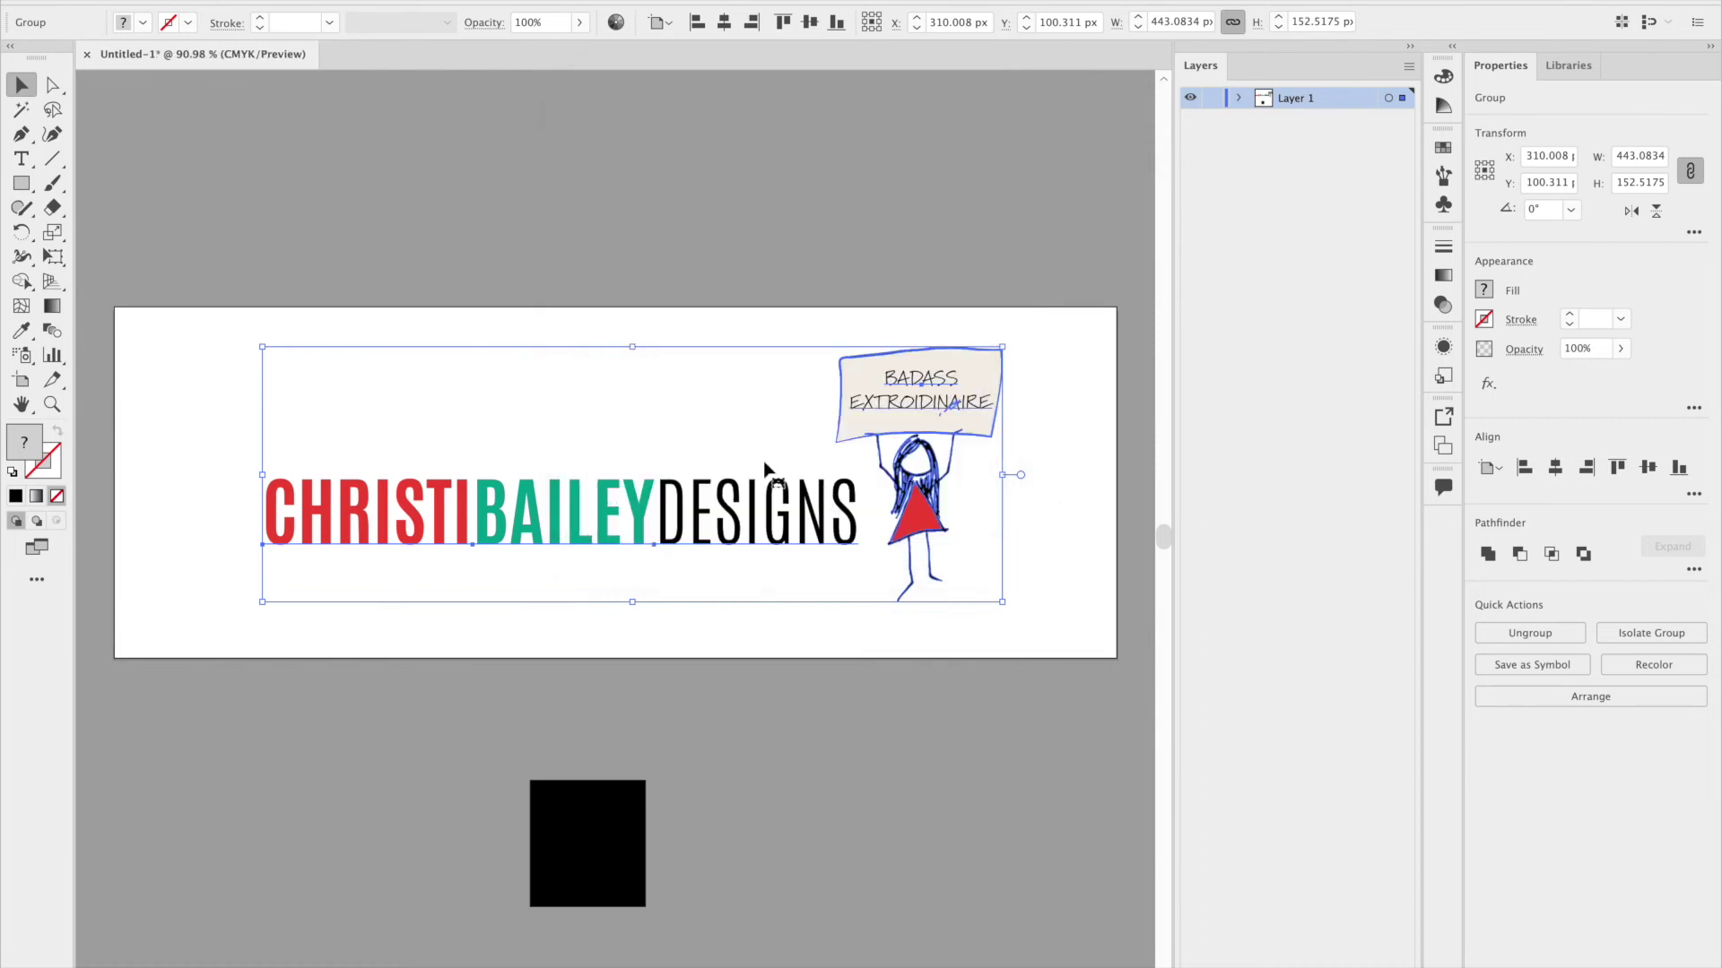
# Export only the selected logo as a 1x PNG asset, with the Desktop as the export location
pyautogui.click(158, 2)
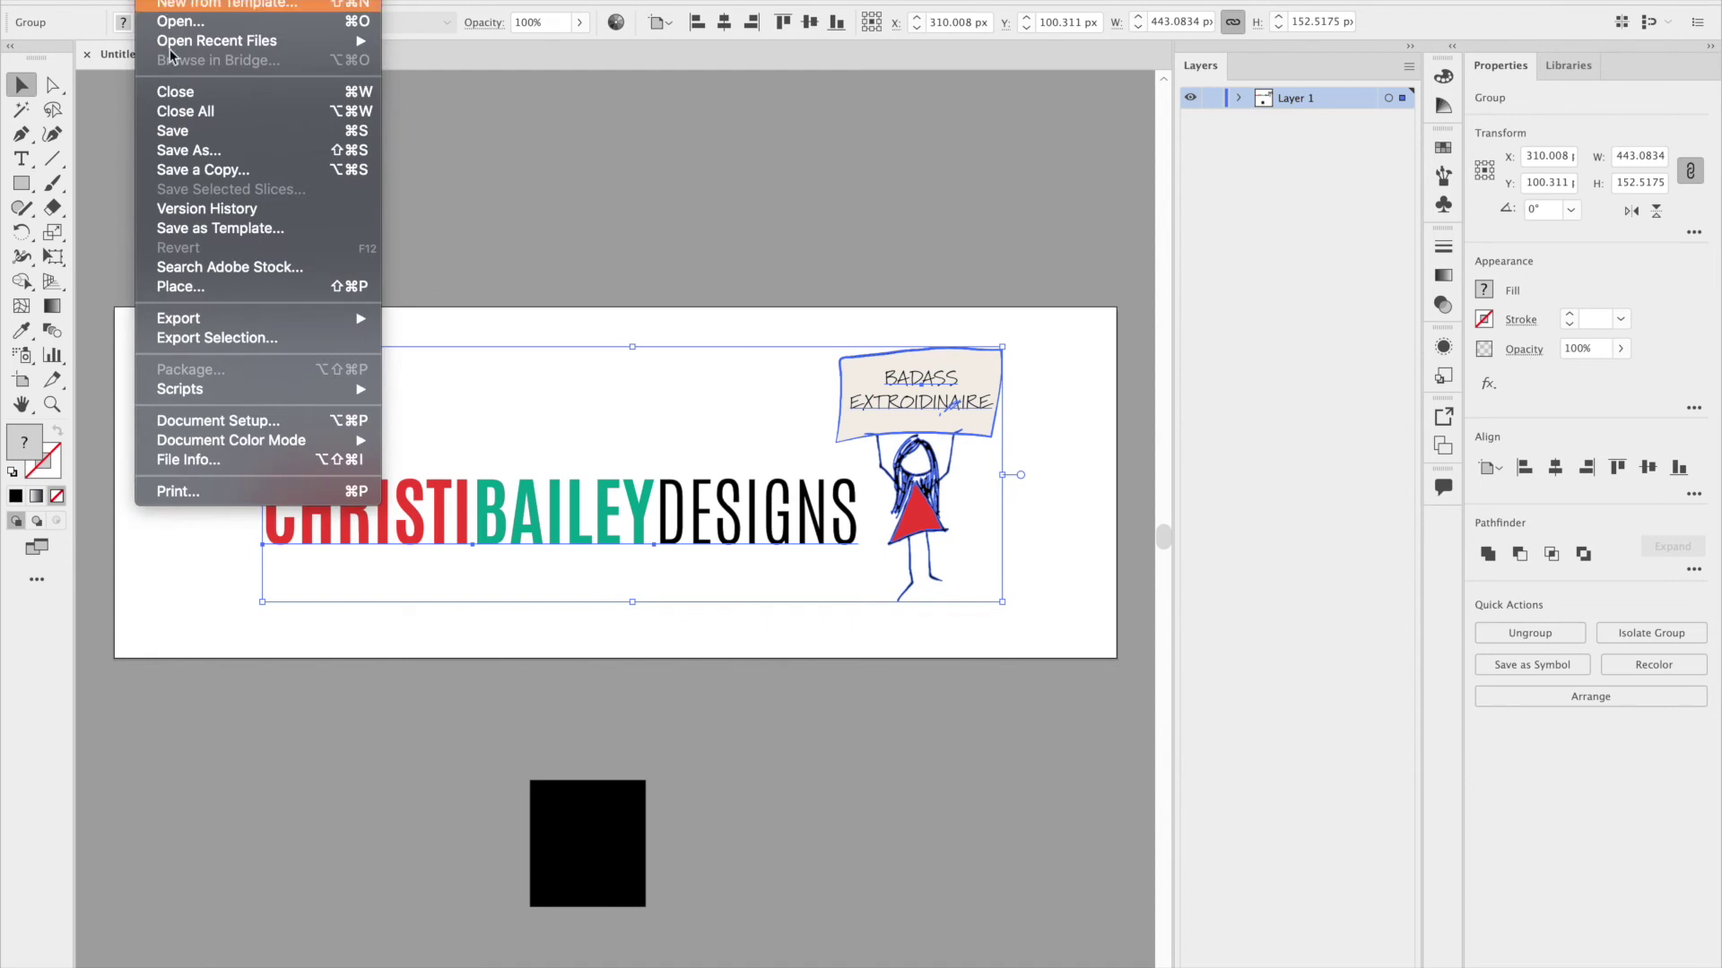
pyautogui.click(232, 338)
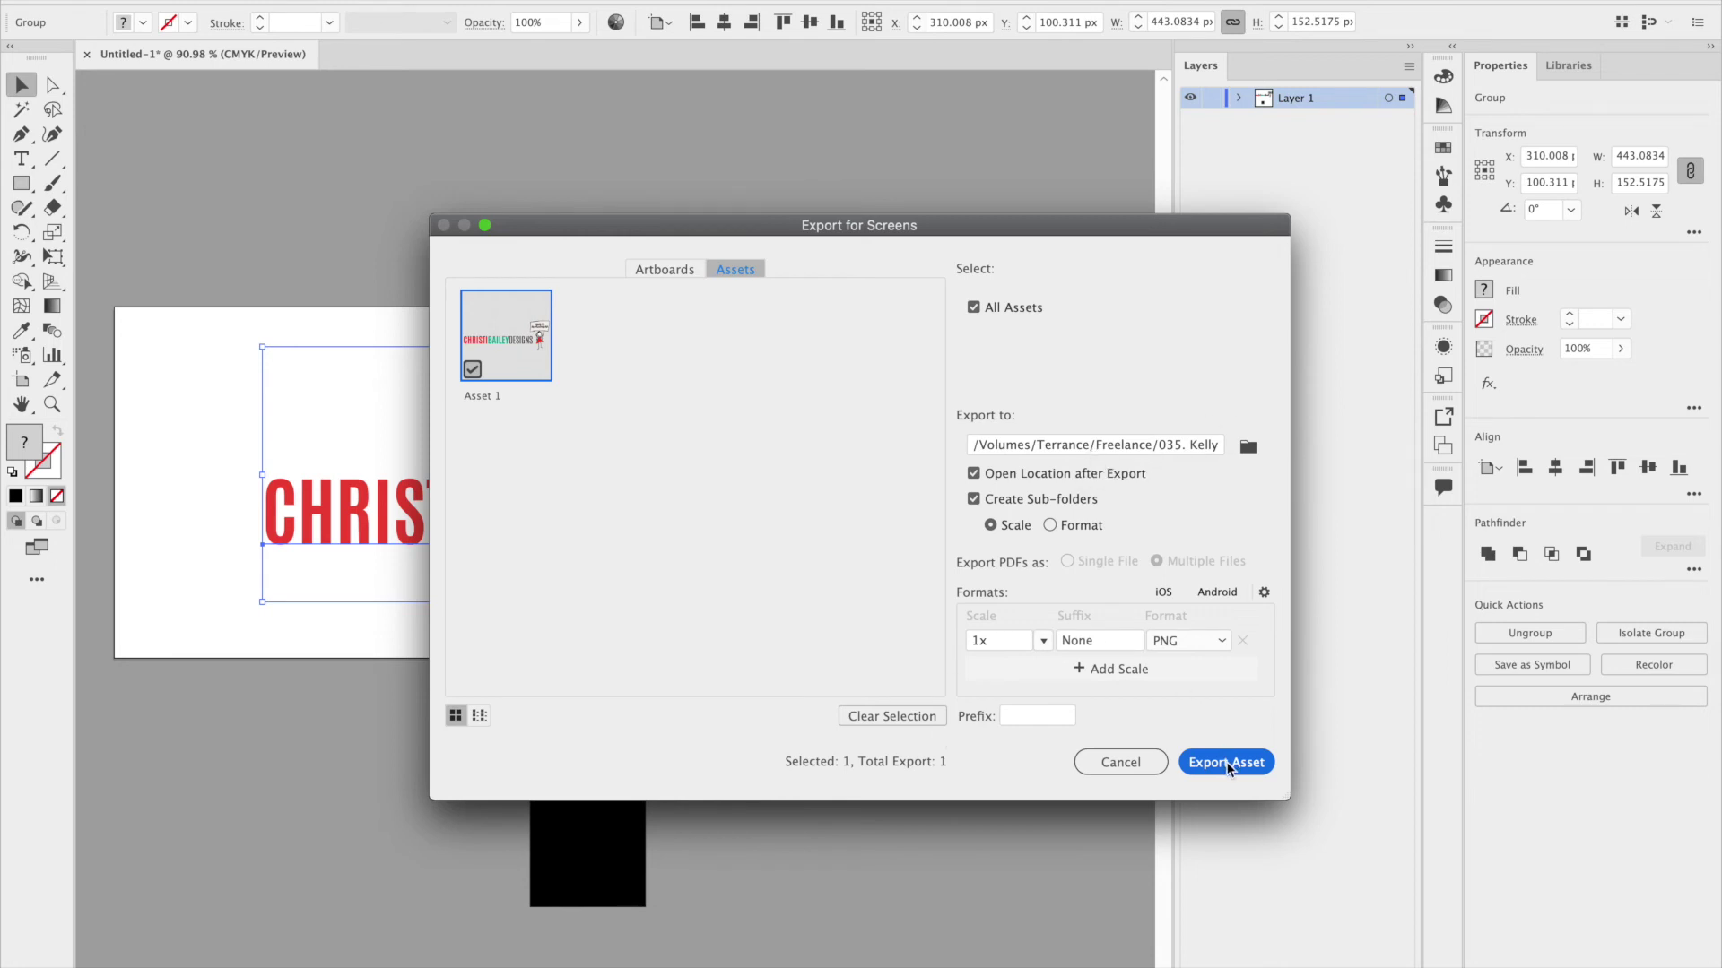
pyautogui.click(662, 272)
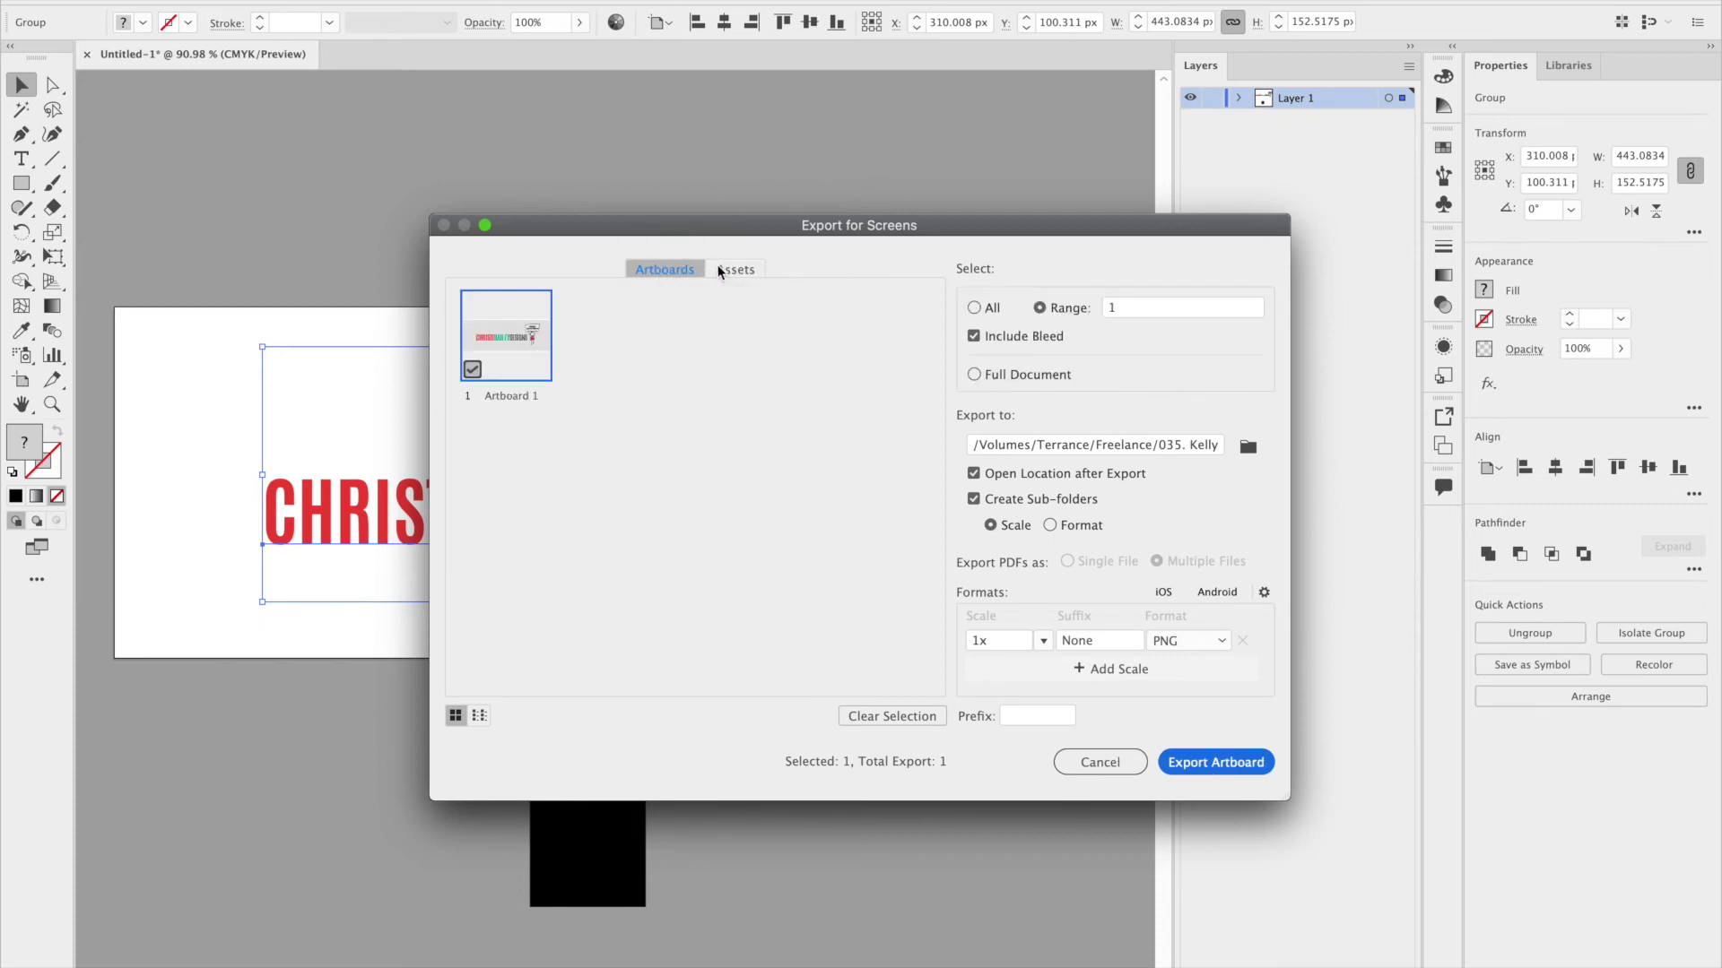
pyautogui.click(745, 271)
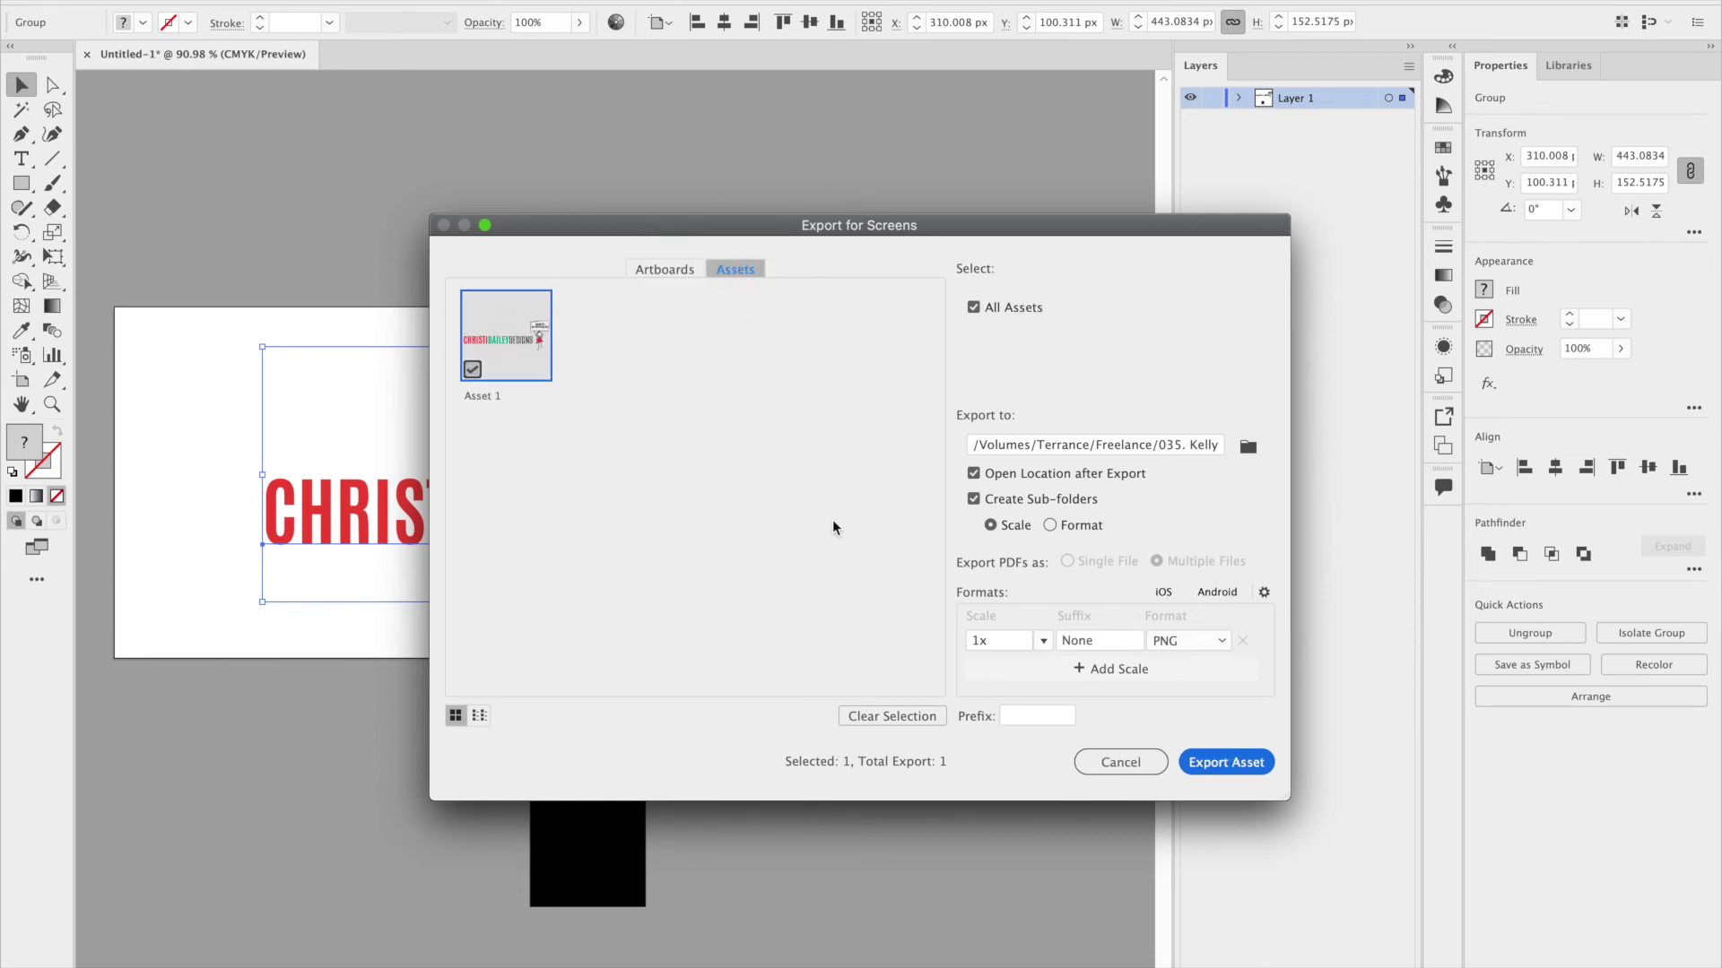
pyautogui.click(1220, 764)
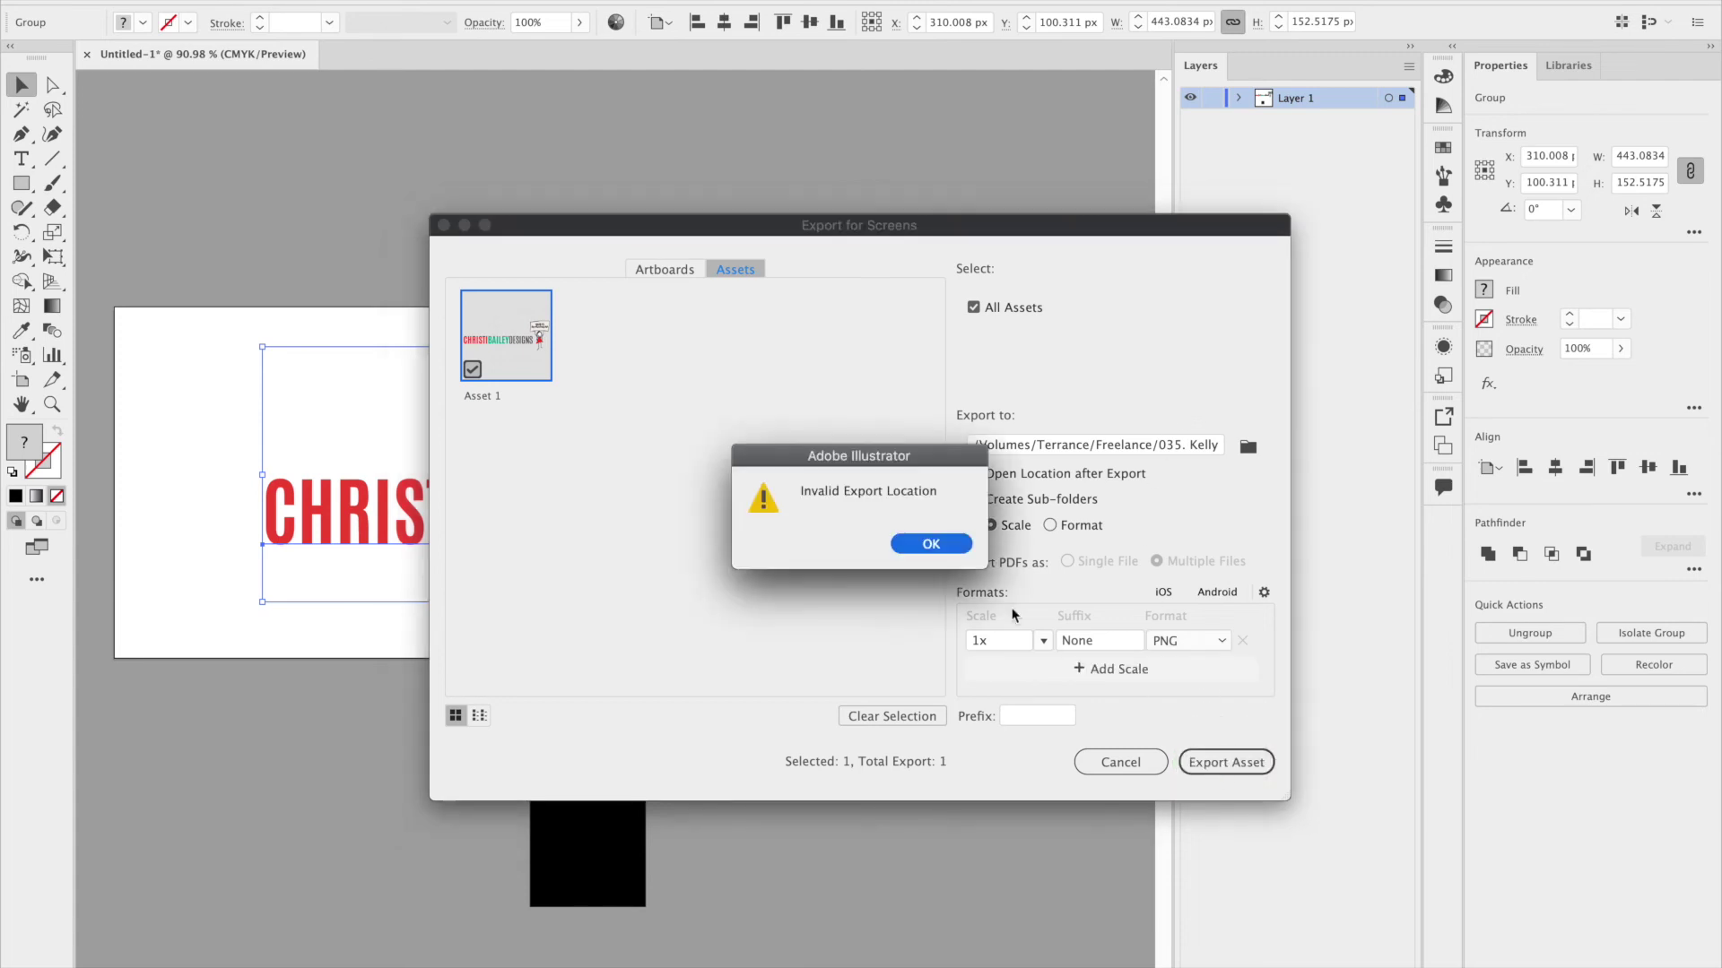
pyautogui.click(933, 545)
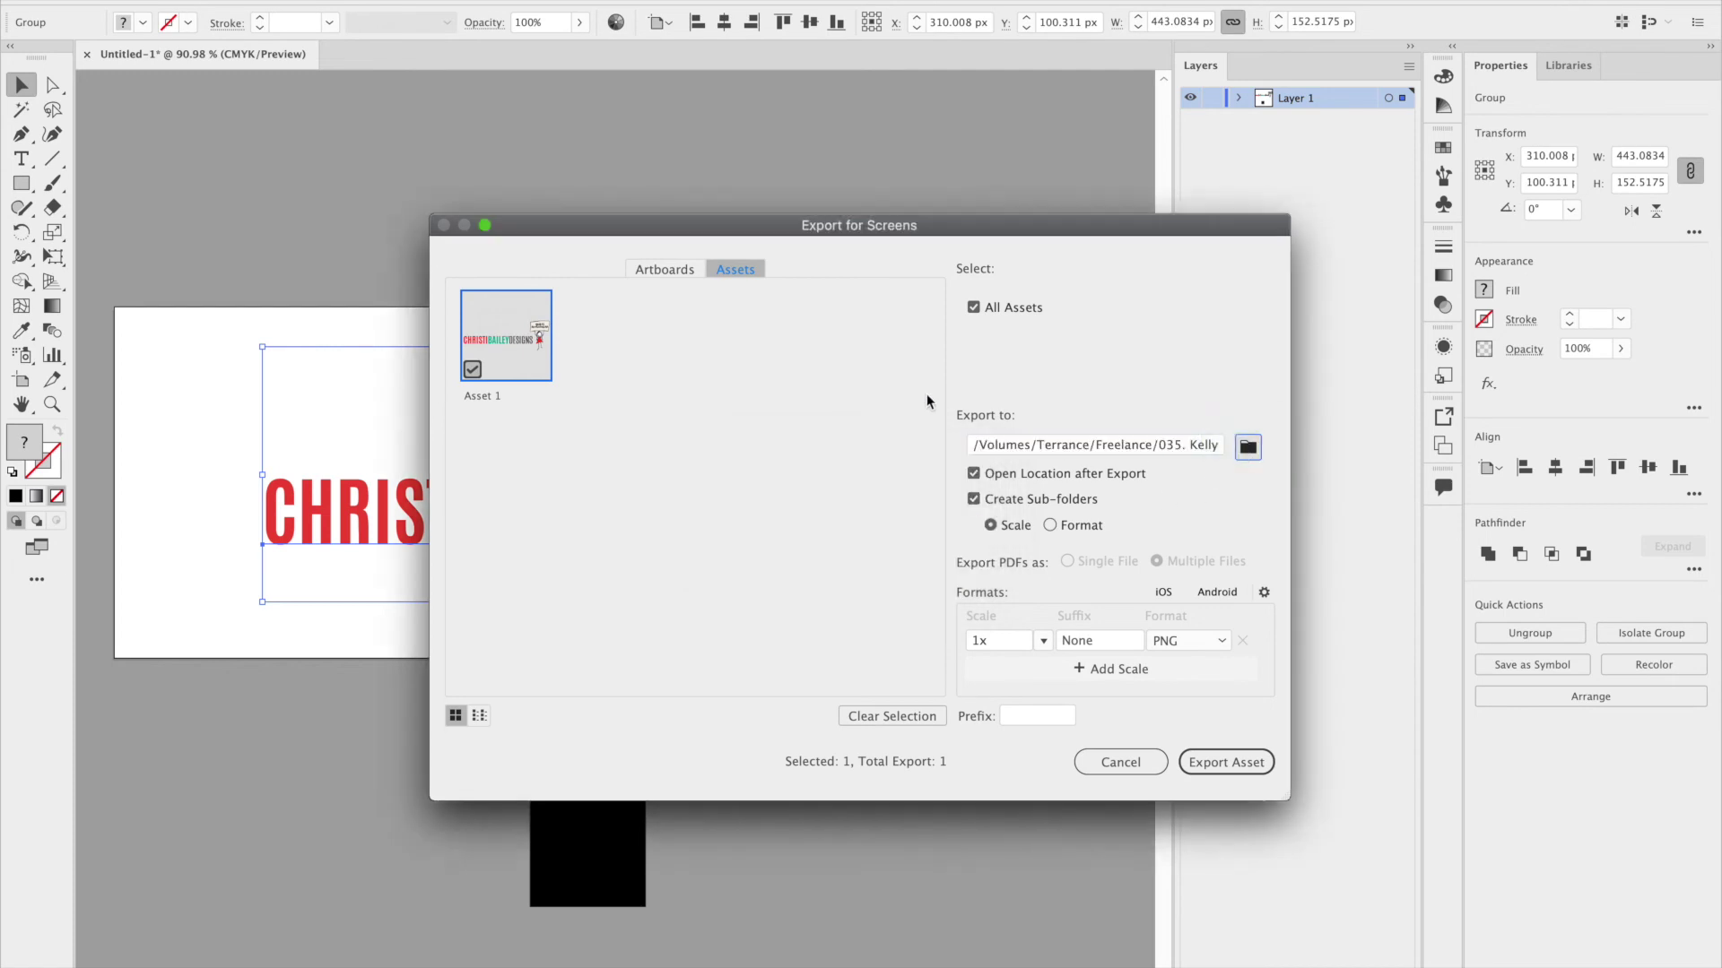
pyautogui.click(1248, 447)
pyautogui.click(592, 369)
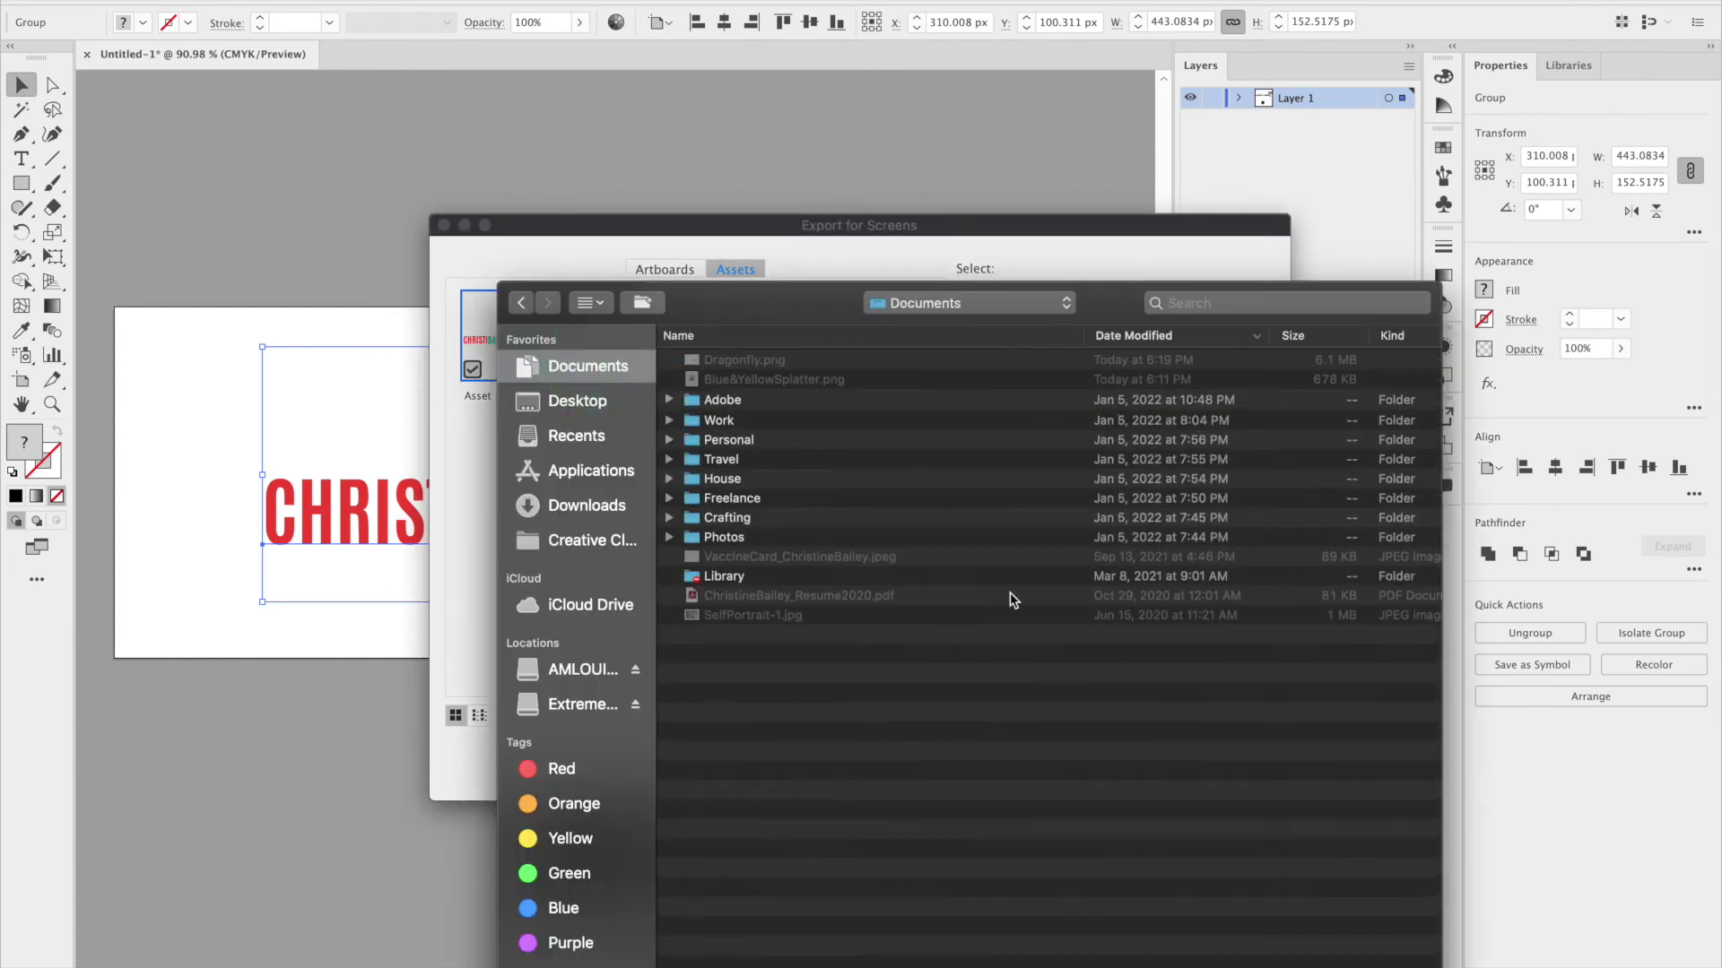
pyautogui.click(574, 405)
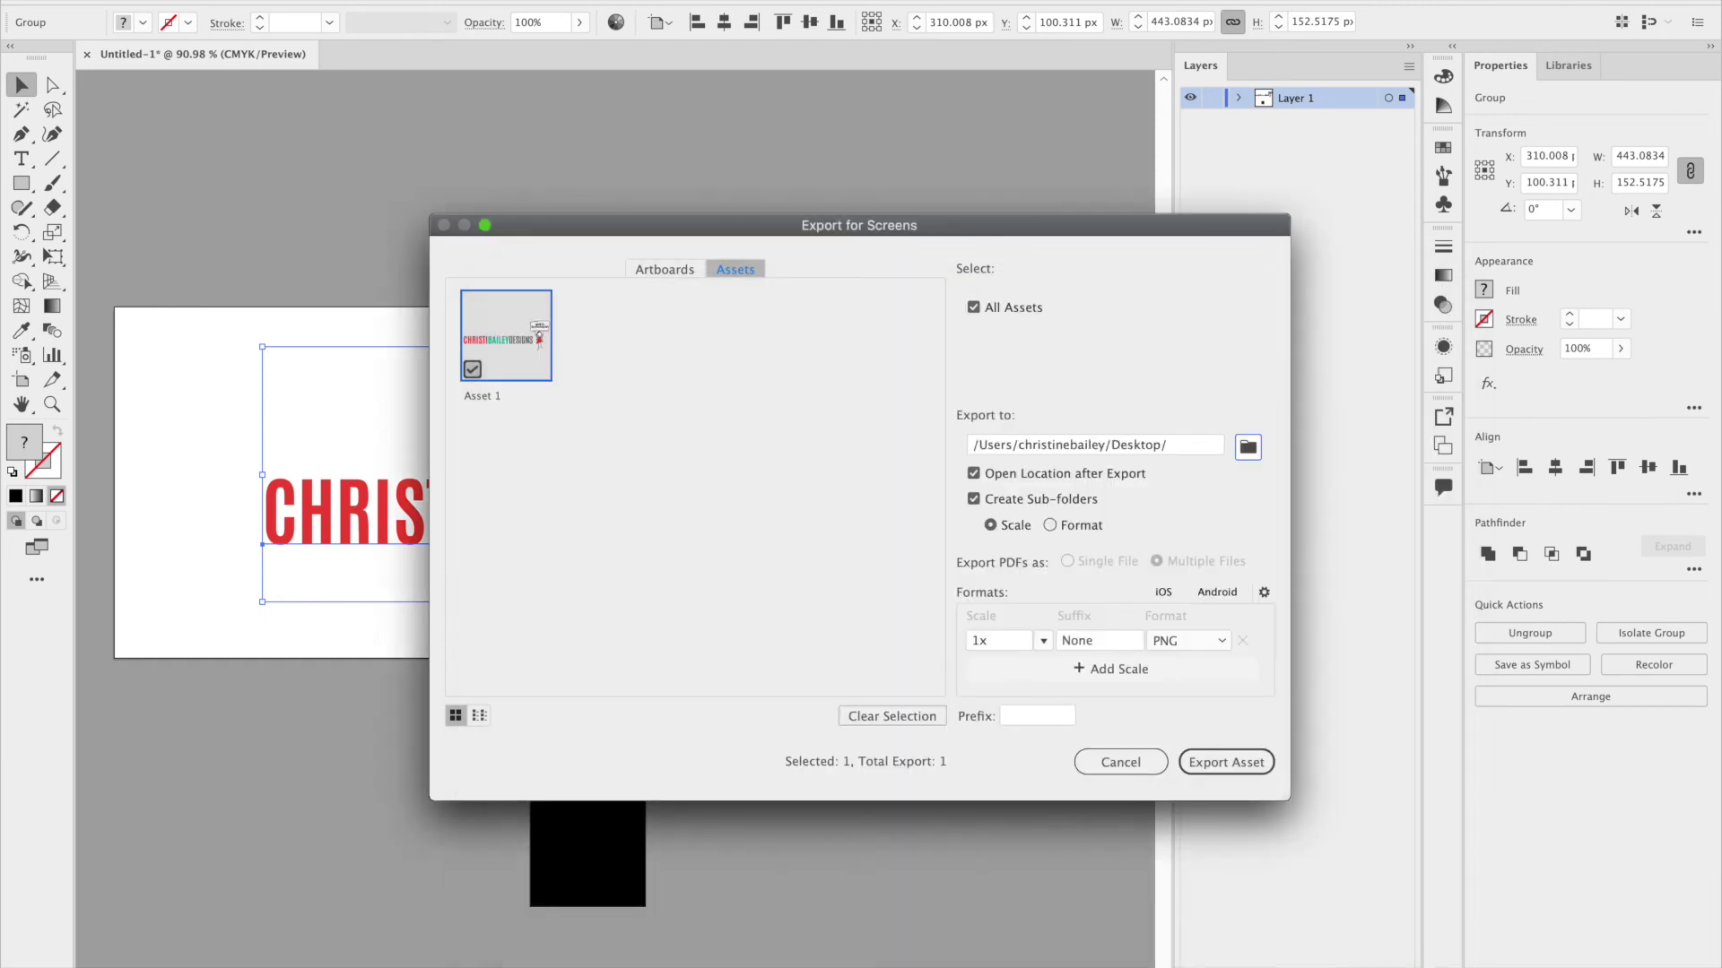
pyautogui.click(1228, 763)
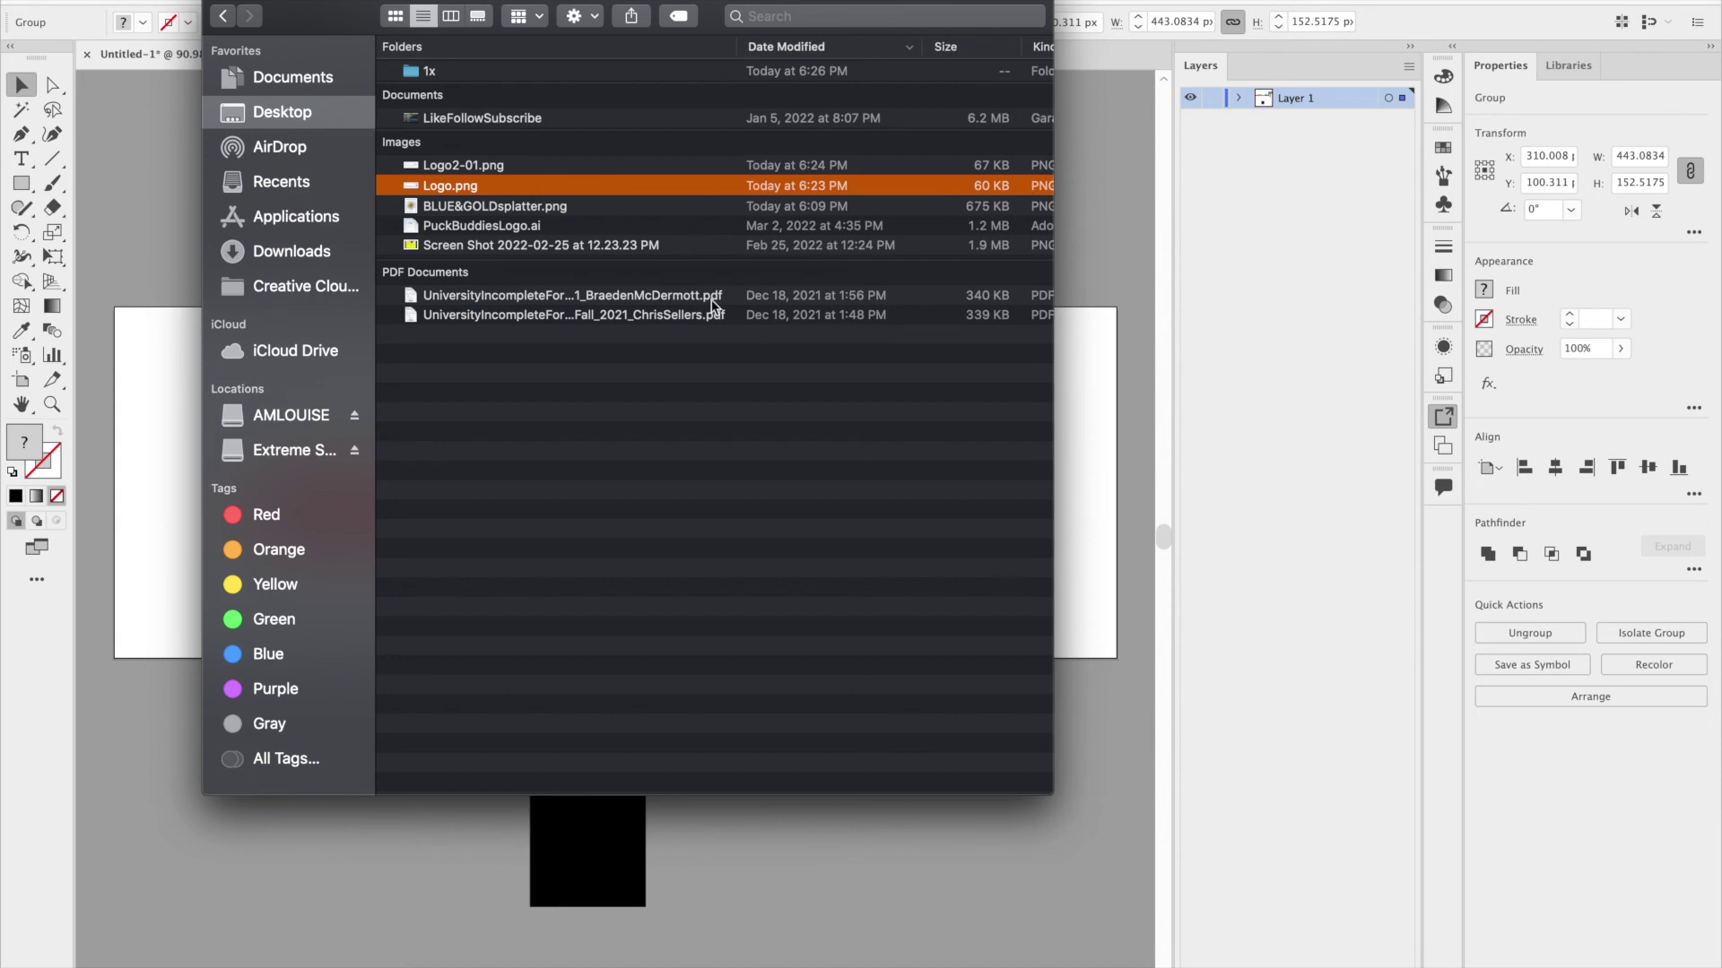
# Open the exported 1x folder in Finder and preview Asset 1.png
pyautogui.doubleClick(411, 72)
pyautogui.click(422, 75)
pyautogui.press('space')
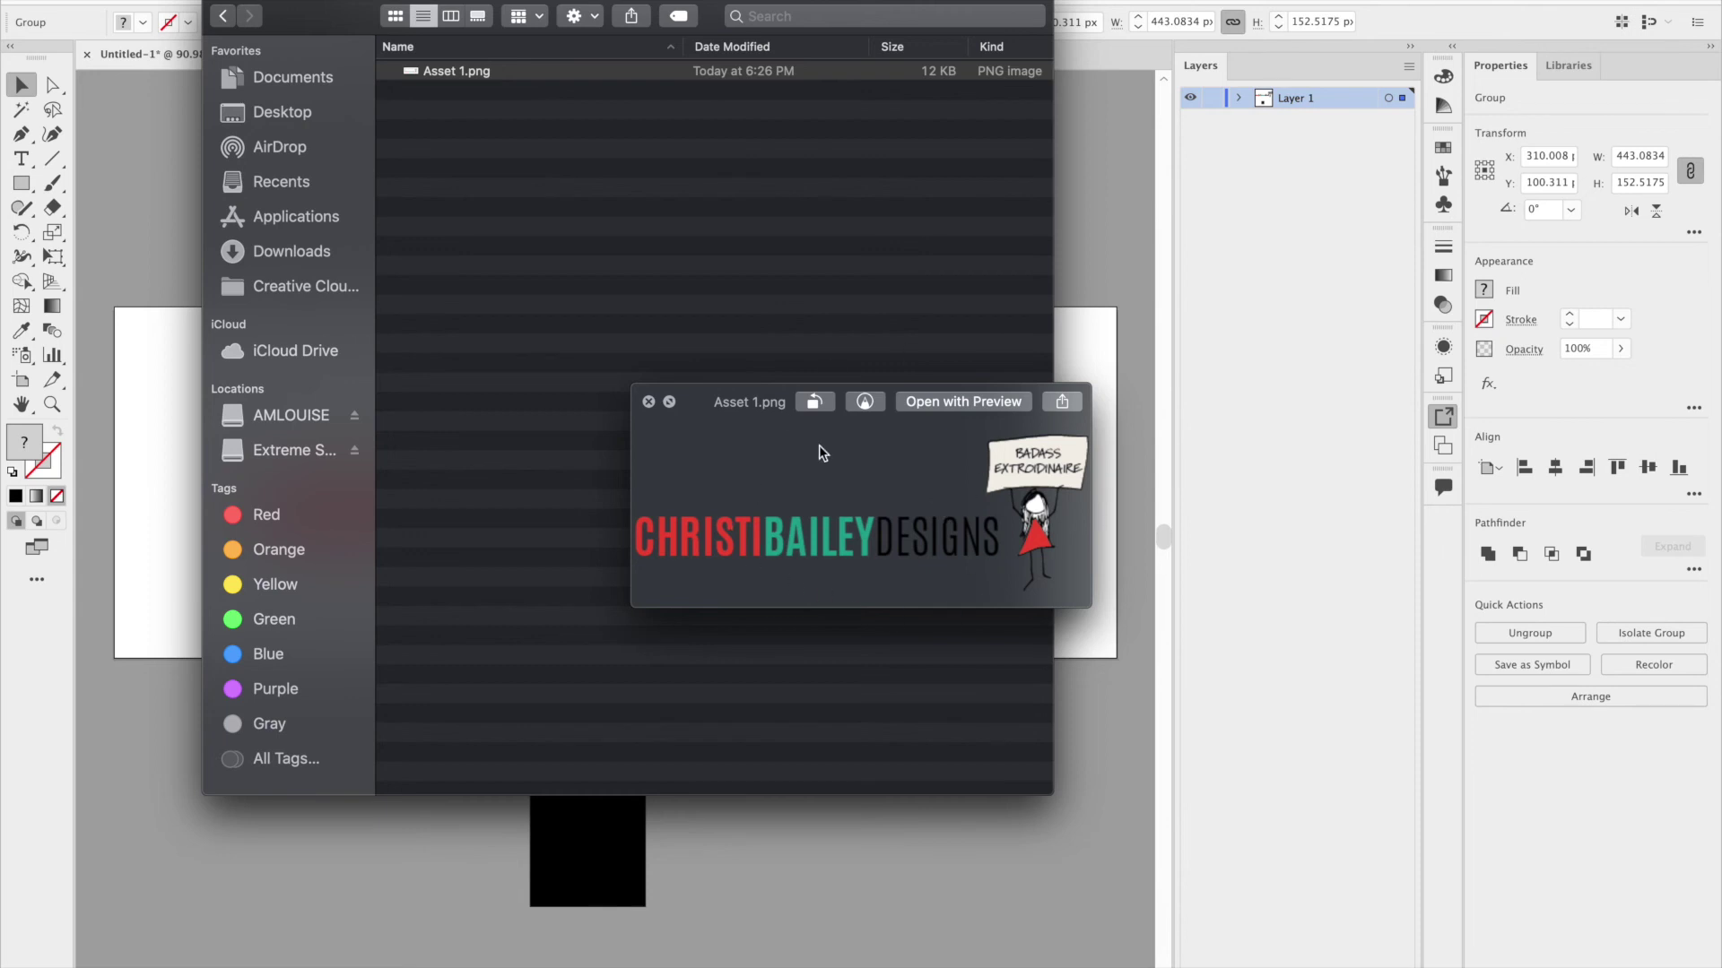
pyautogui.click(649, 401)
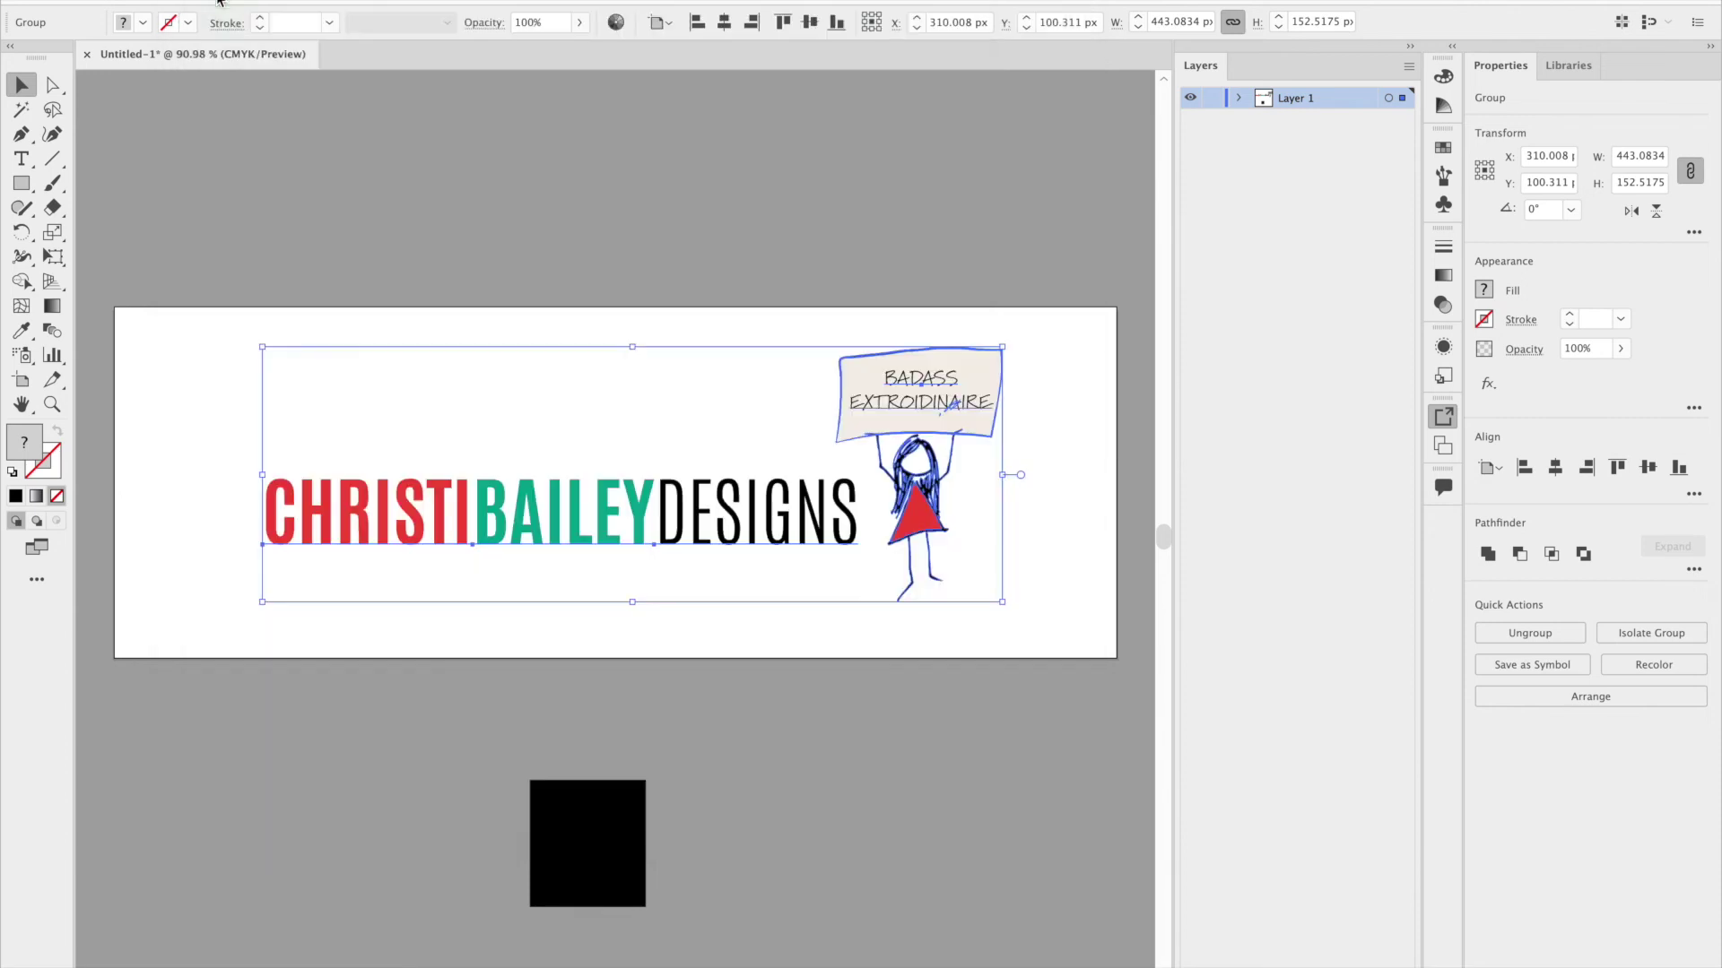
pyautogui.click(215, 0)
pyautogui.click(144, 0)
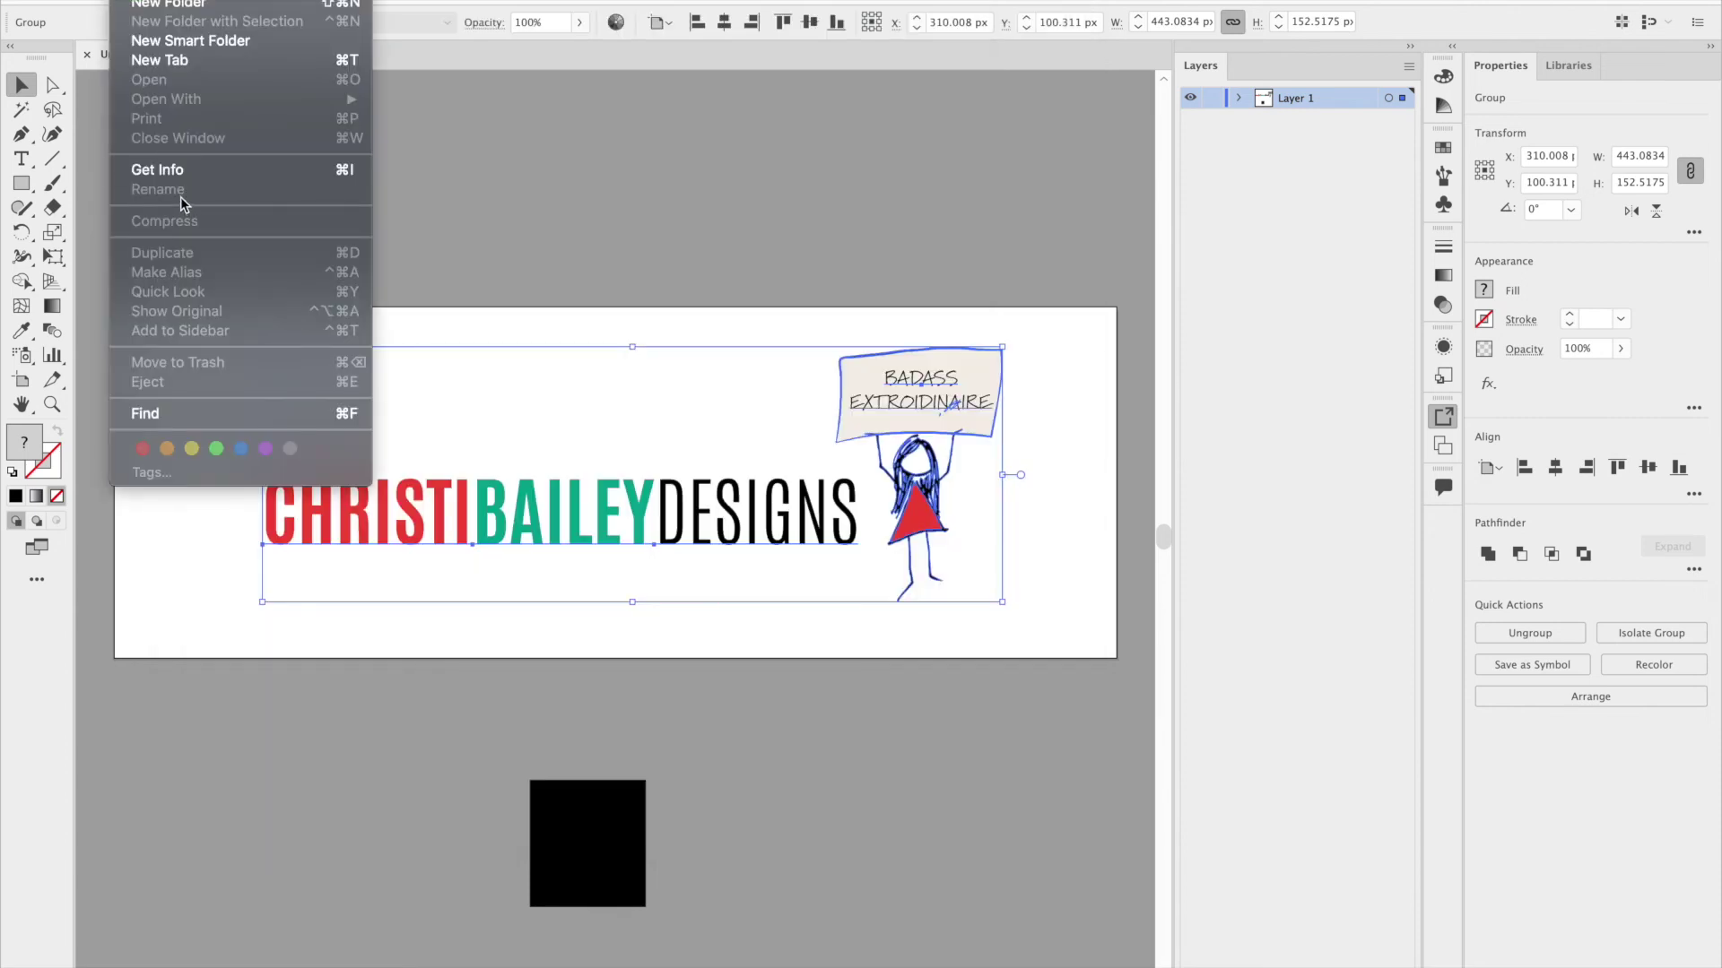
pyautogui.click(577, 248)
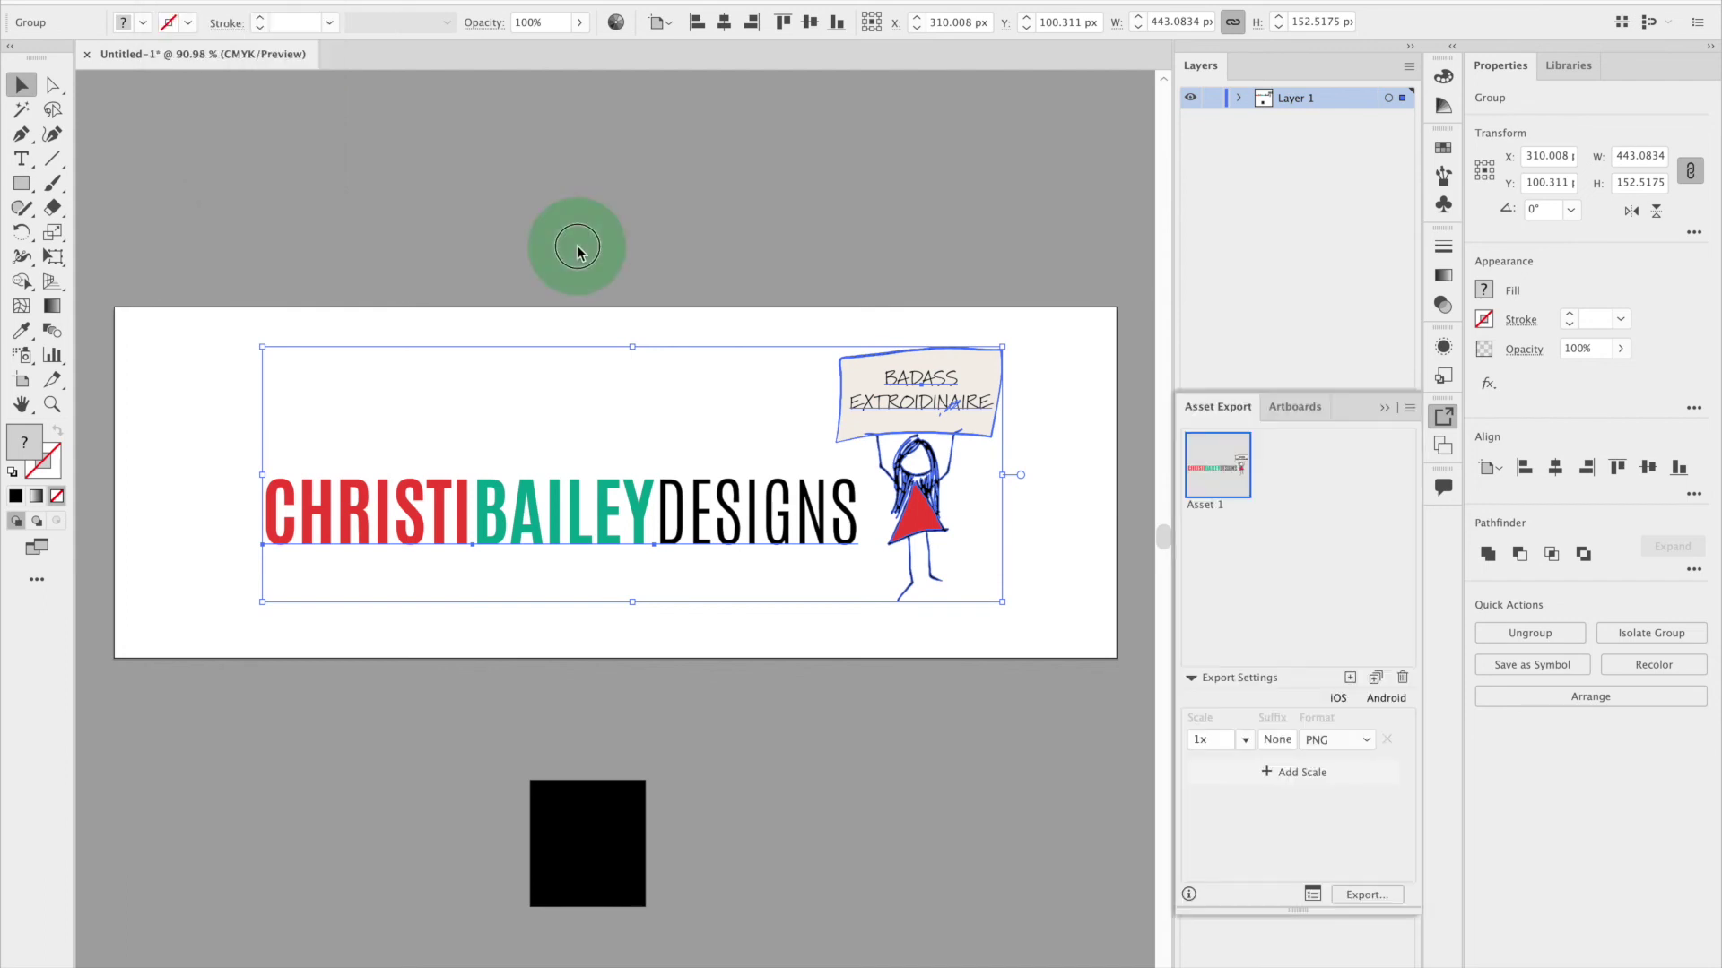
pyautogui.click(144, 0)
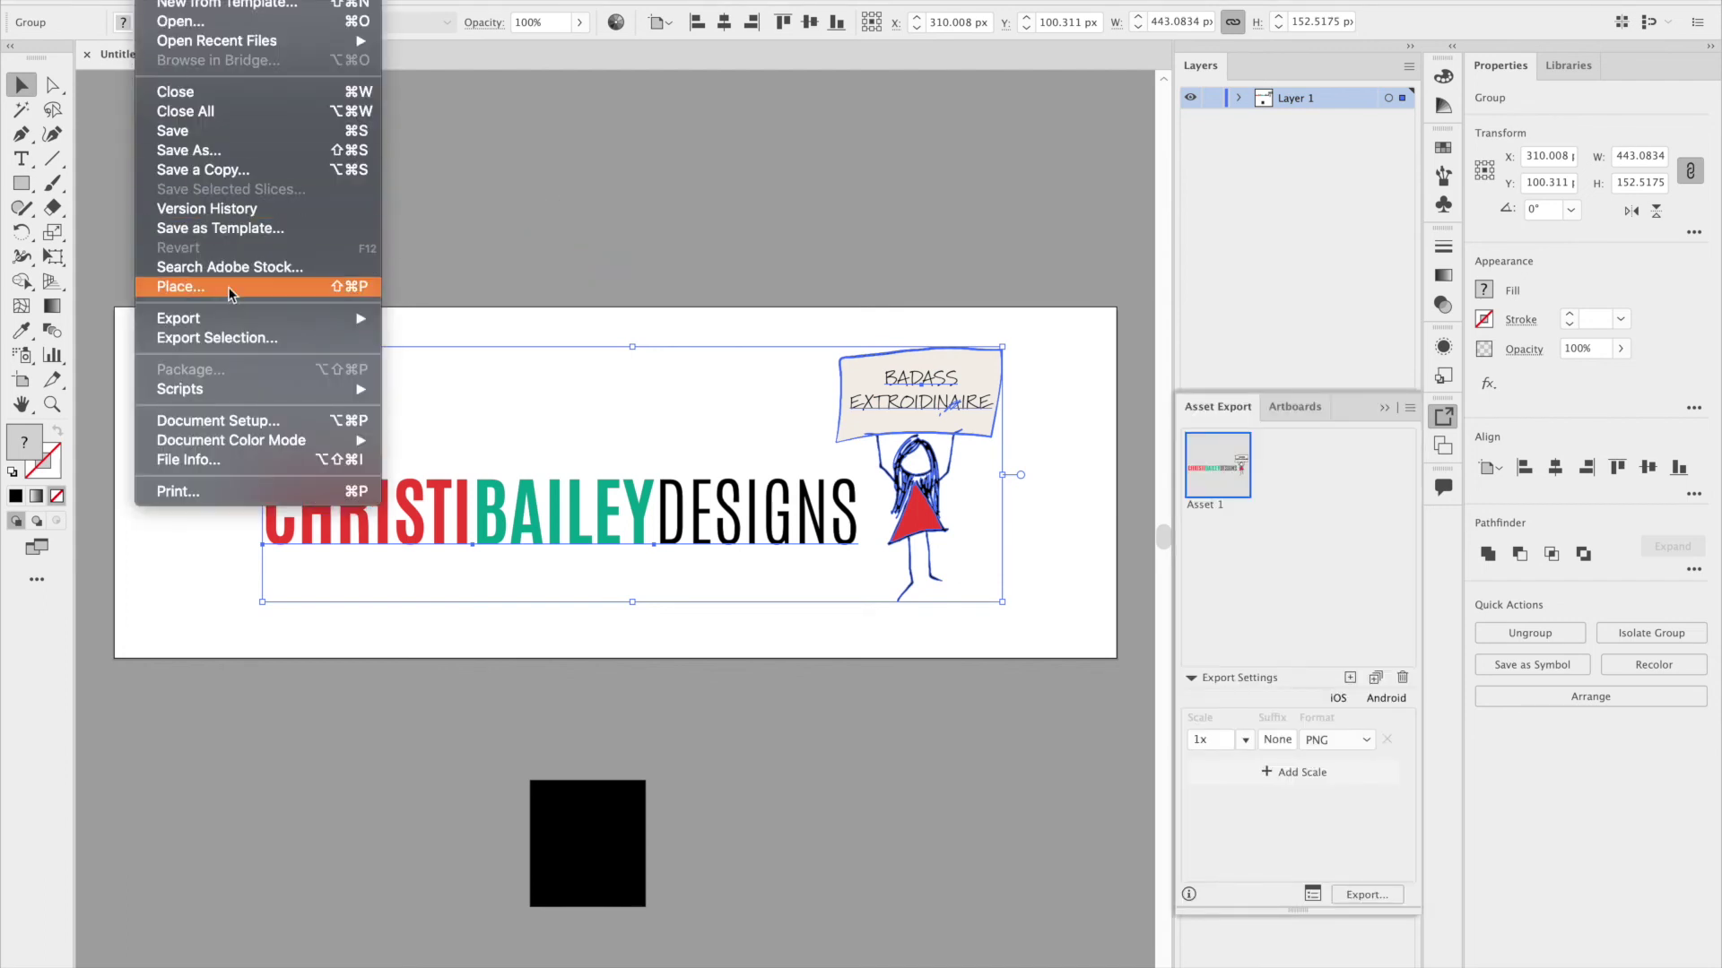
pyautogui.click(519, 208)
# Switch to Chrome and look over the WordPress page draft from its splatter image to the contact section
pyautogui.press('super+Tab')
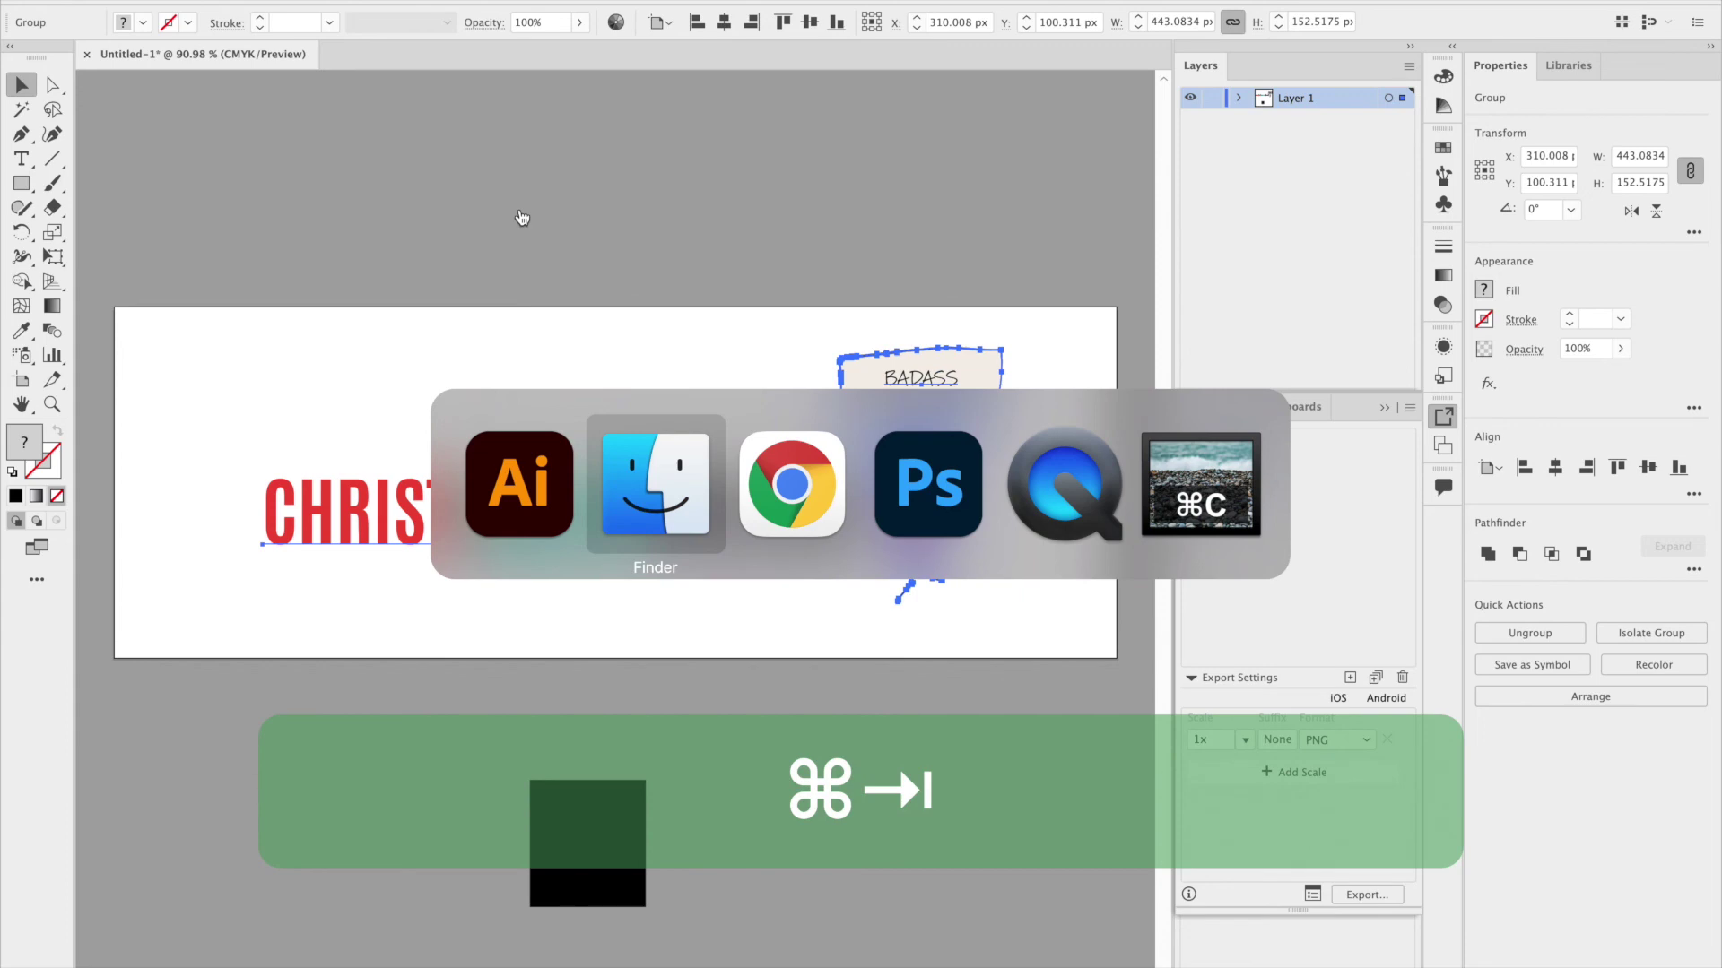
pyautogui.press('super+Tab')
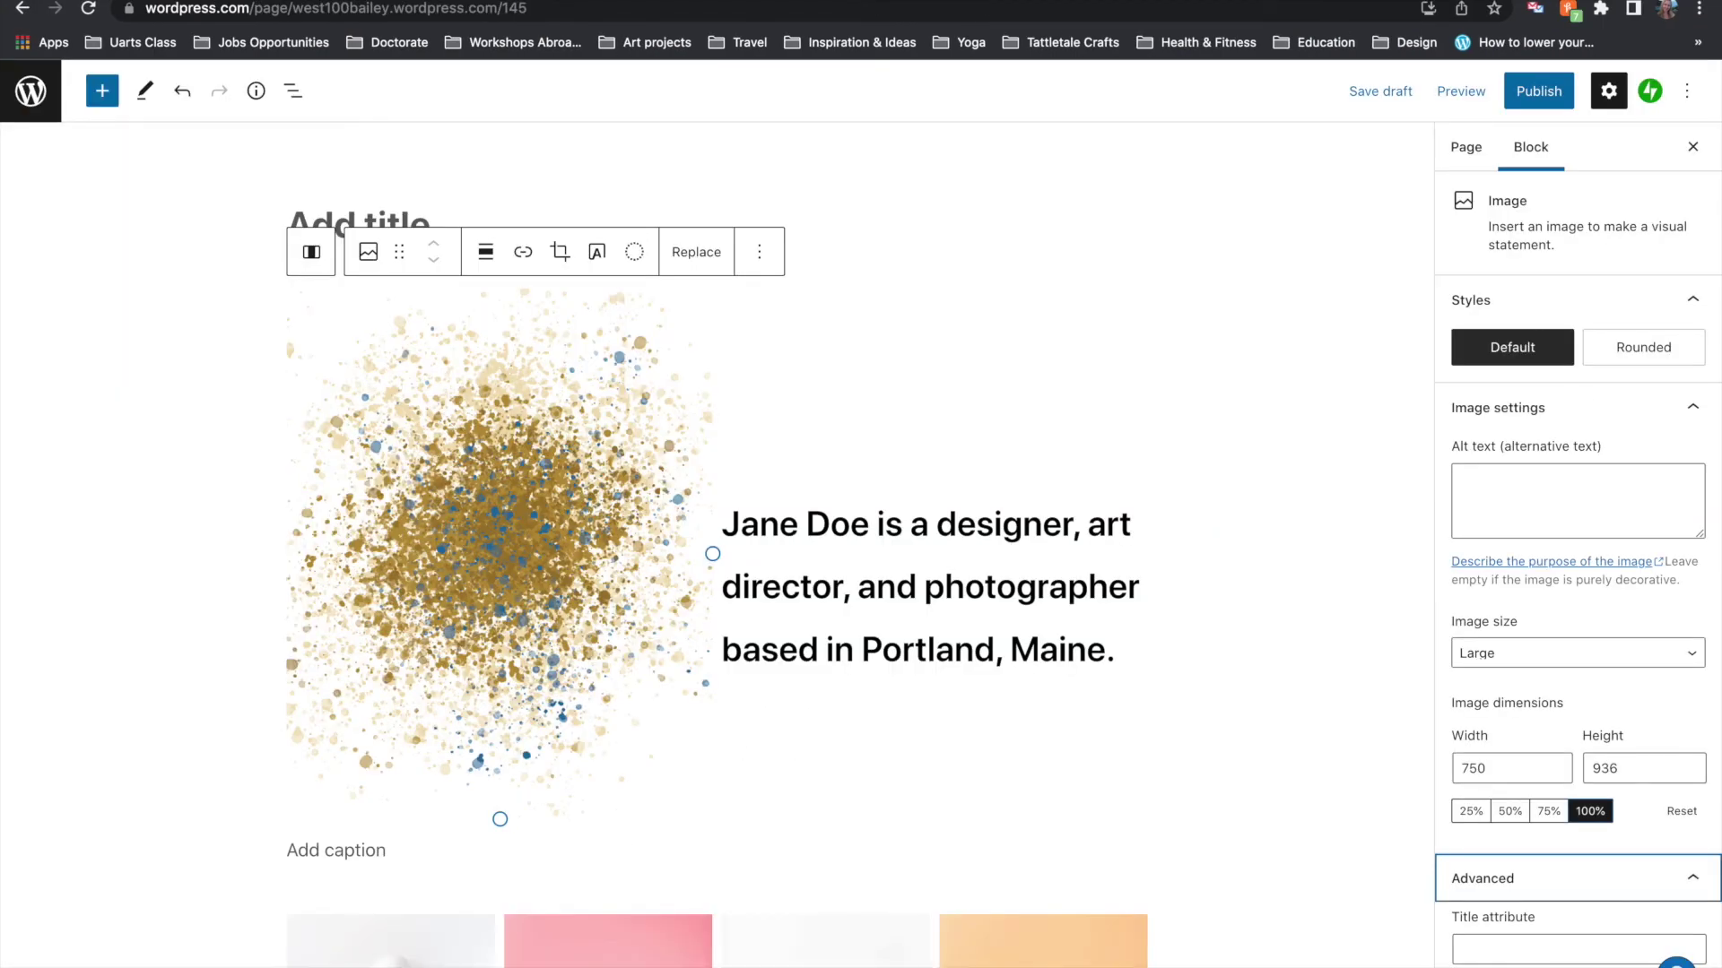
pyautogui.click(435, 184)
pyautogui.scroll(-10, 965, 348)
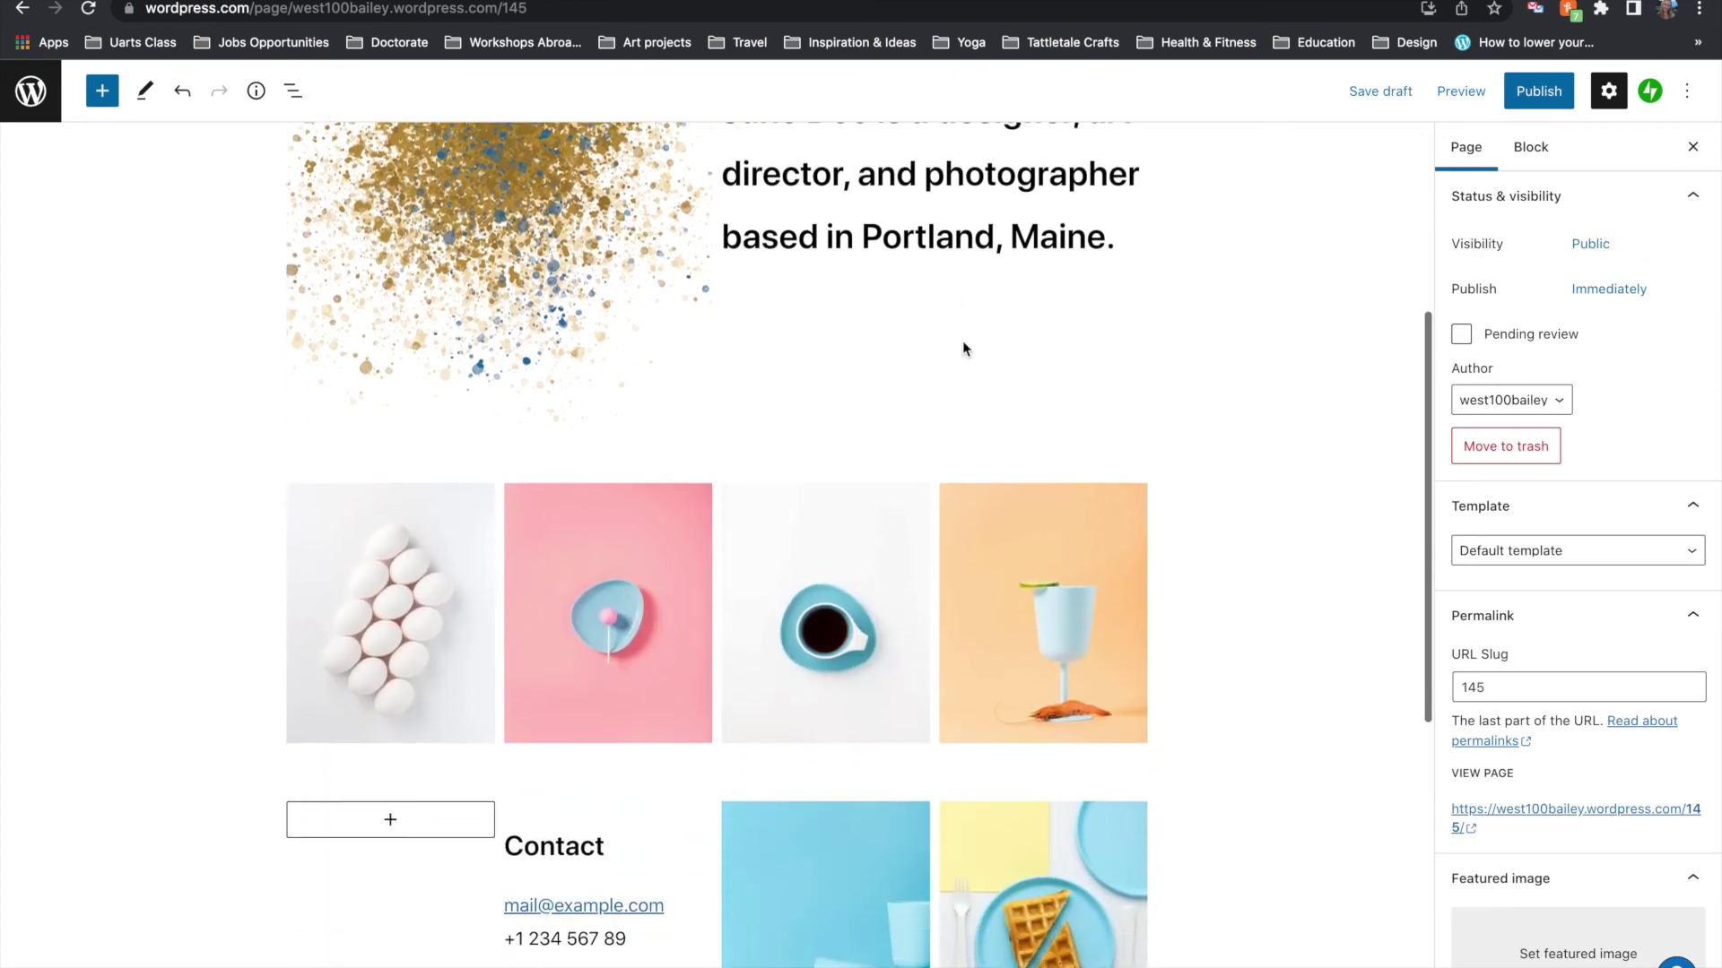
pyautogui.scroll(10, 961, 340)
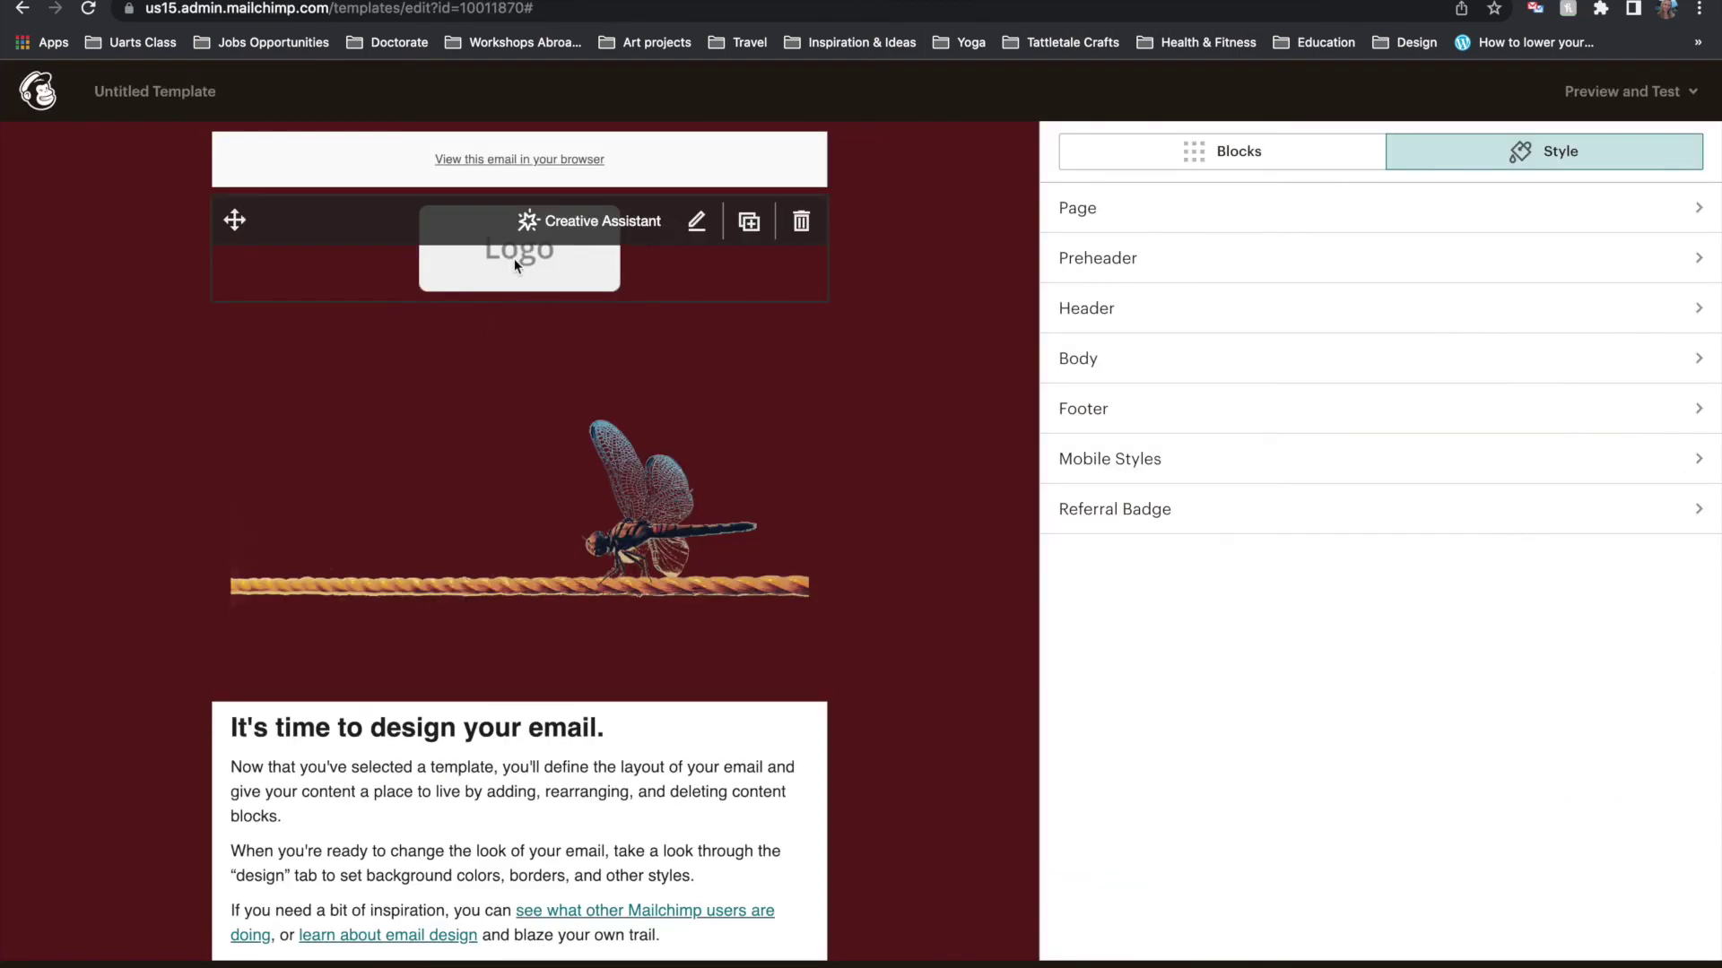
# Replace the email template's default logo placeholder with Logo2-01.png uploaded from the Desktop
pyautogui.click(515, 260)
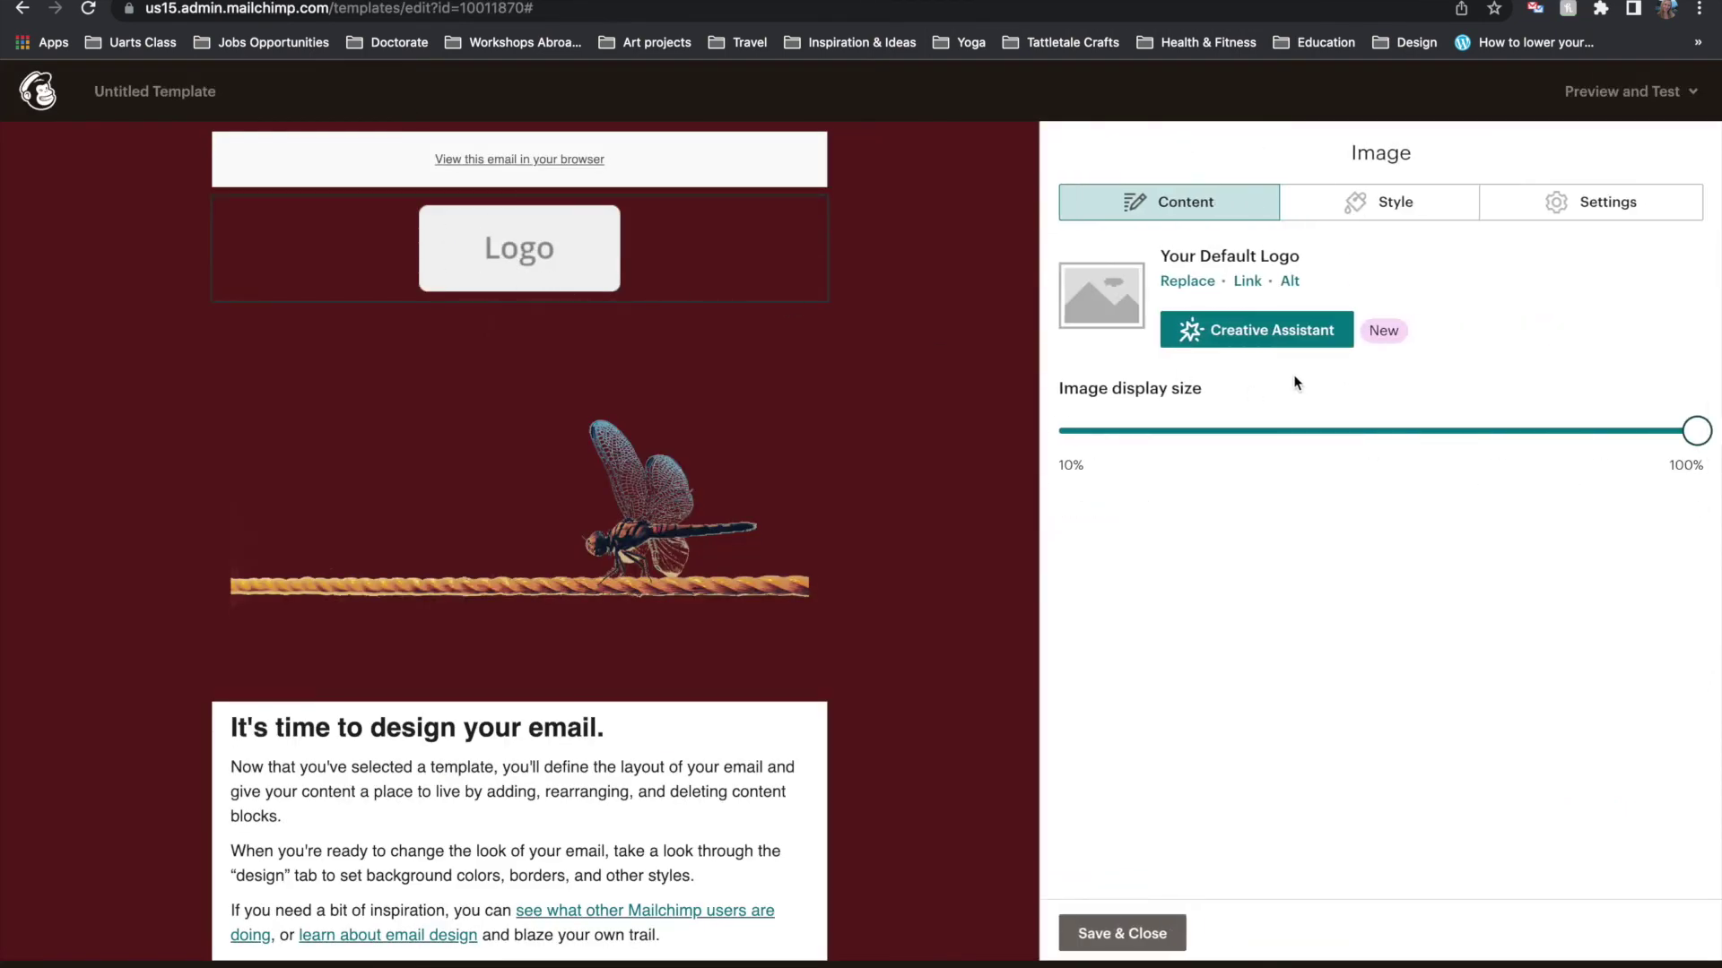
pyautogui.click(1188, 282)
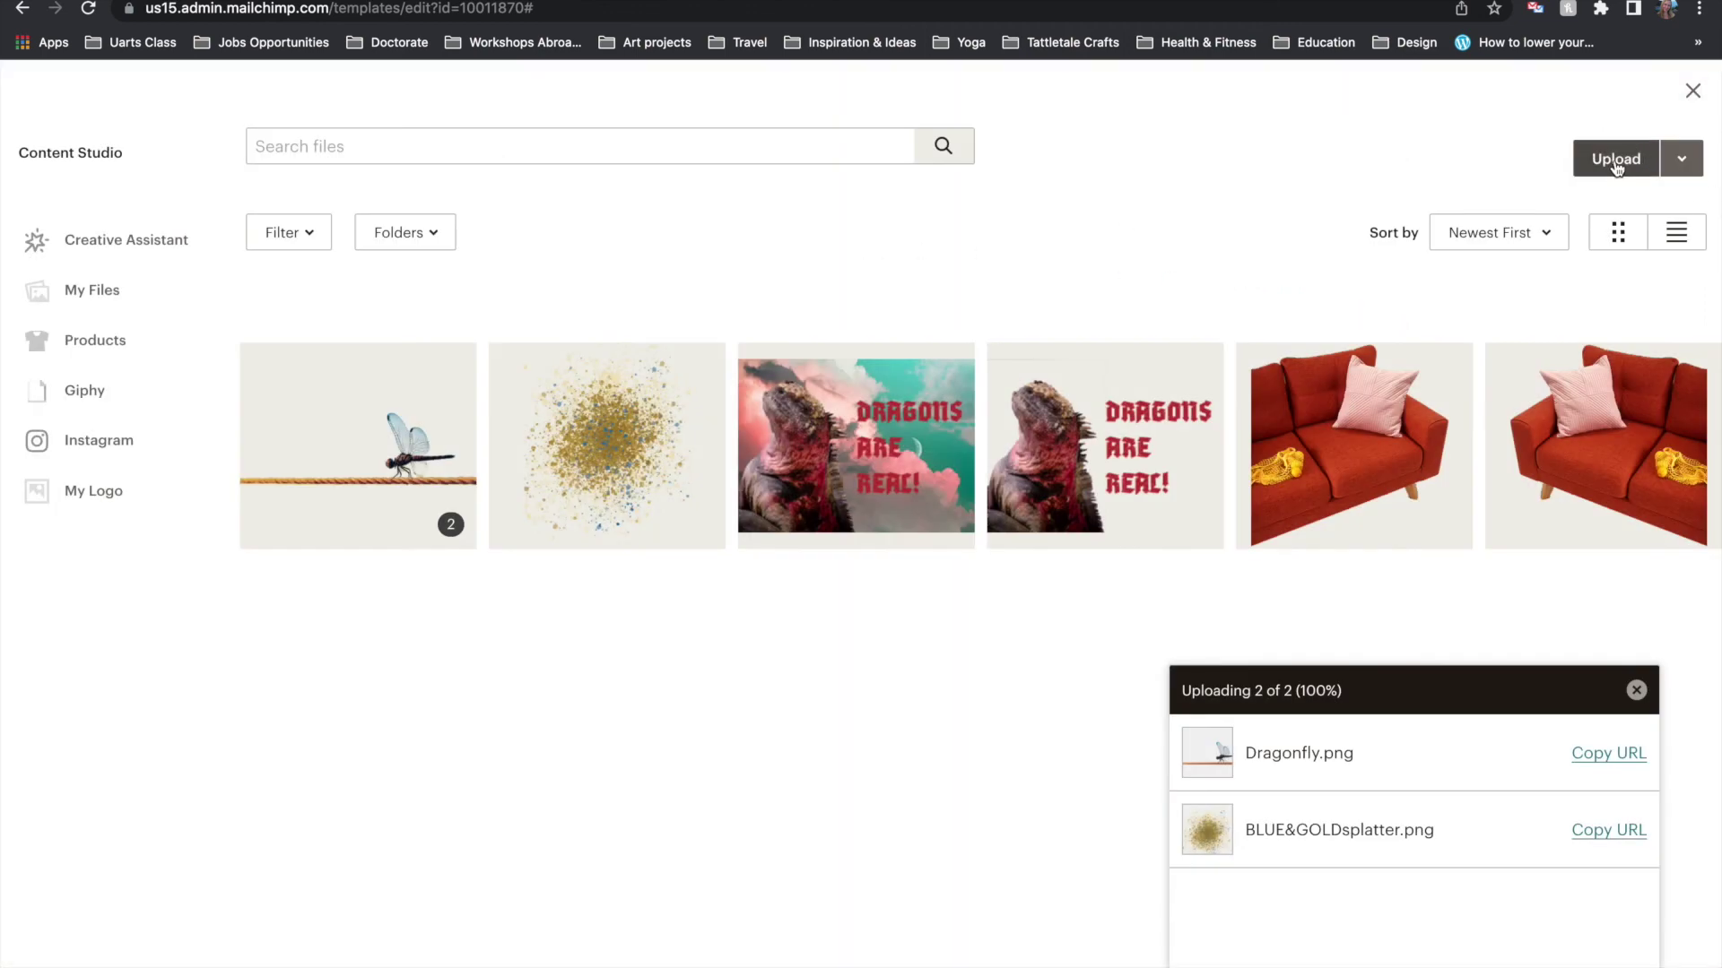
pyautogui.click(1616, 163)
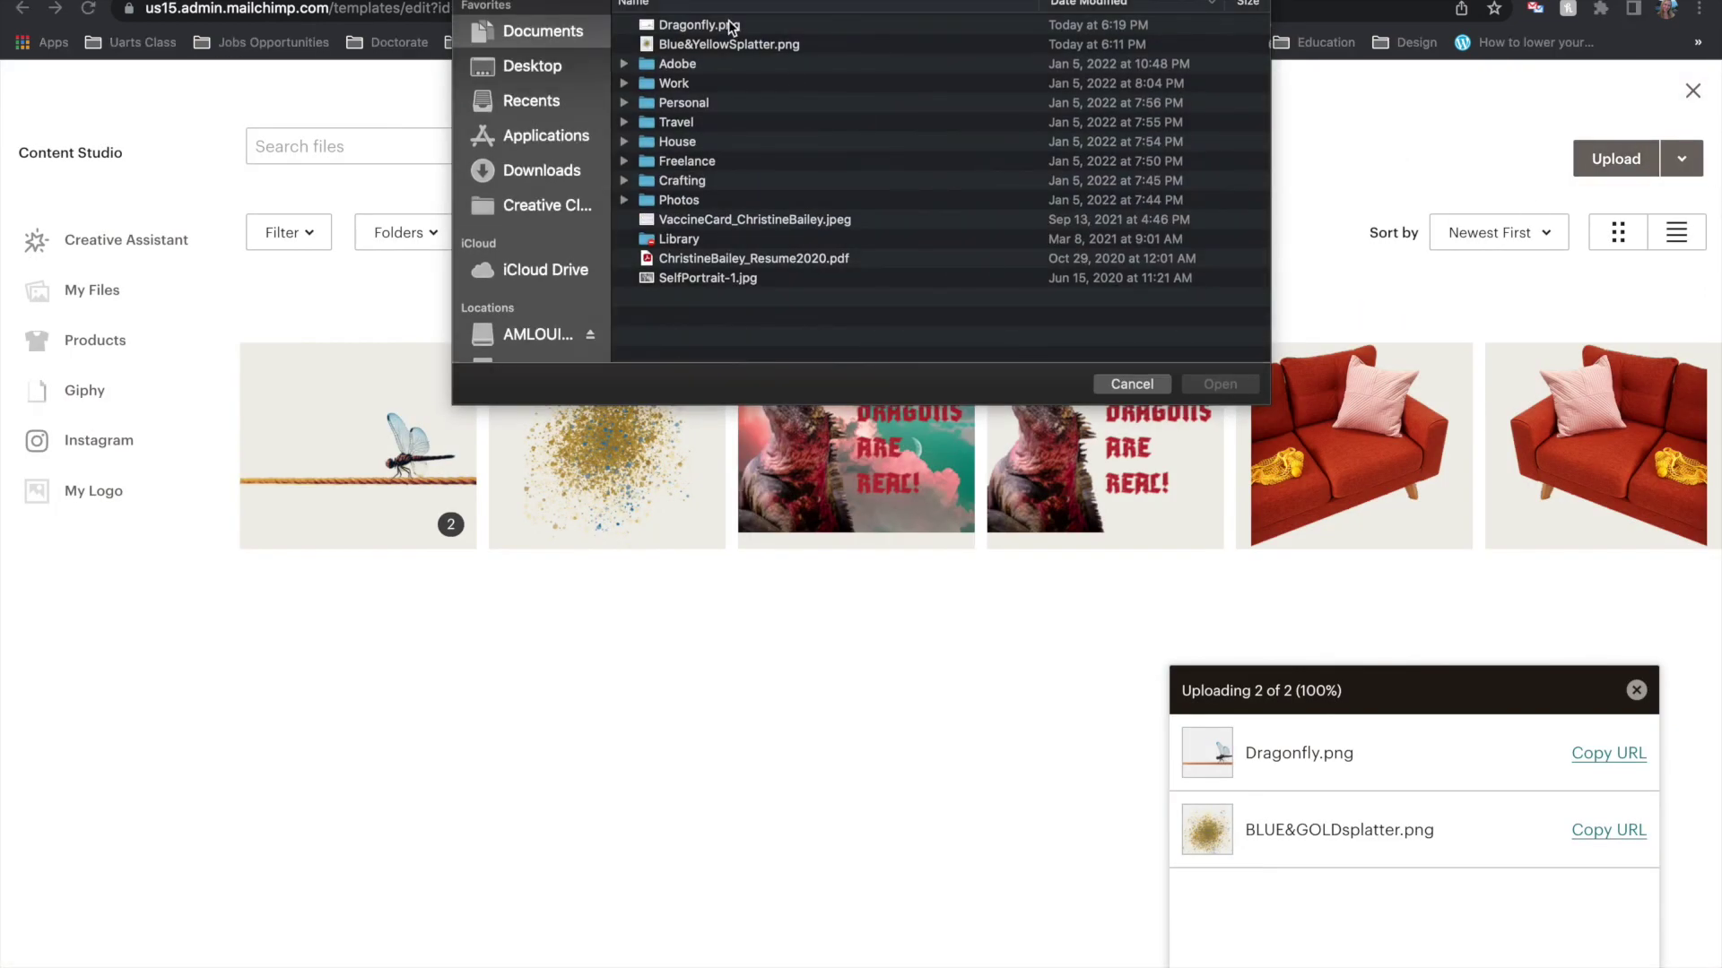
pyautogui.click(556, 66)
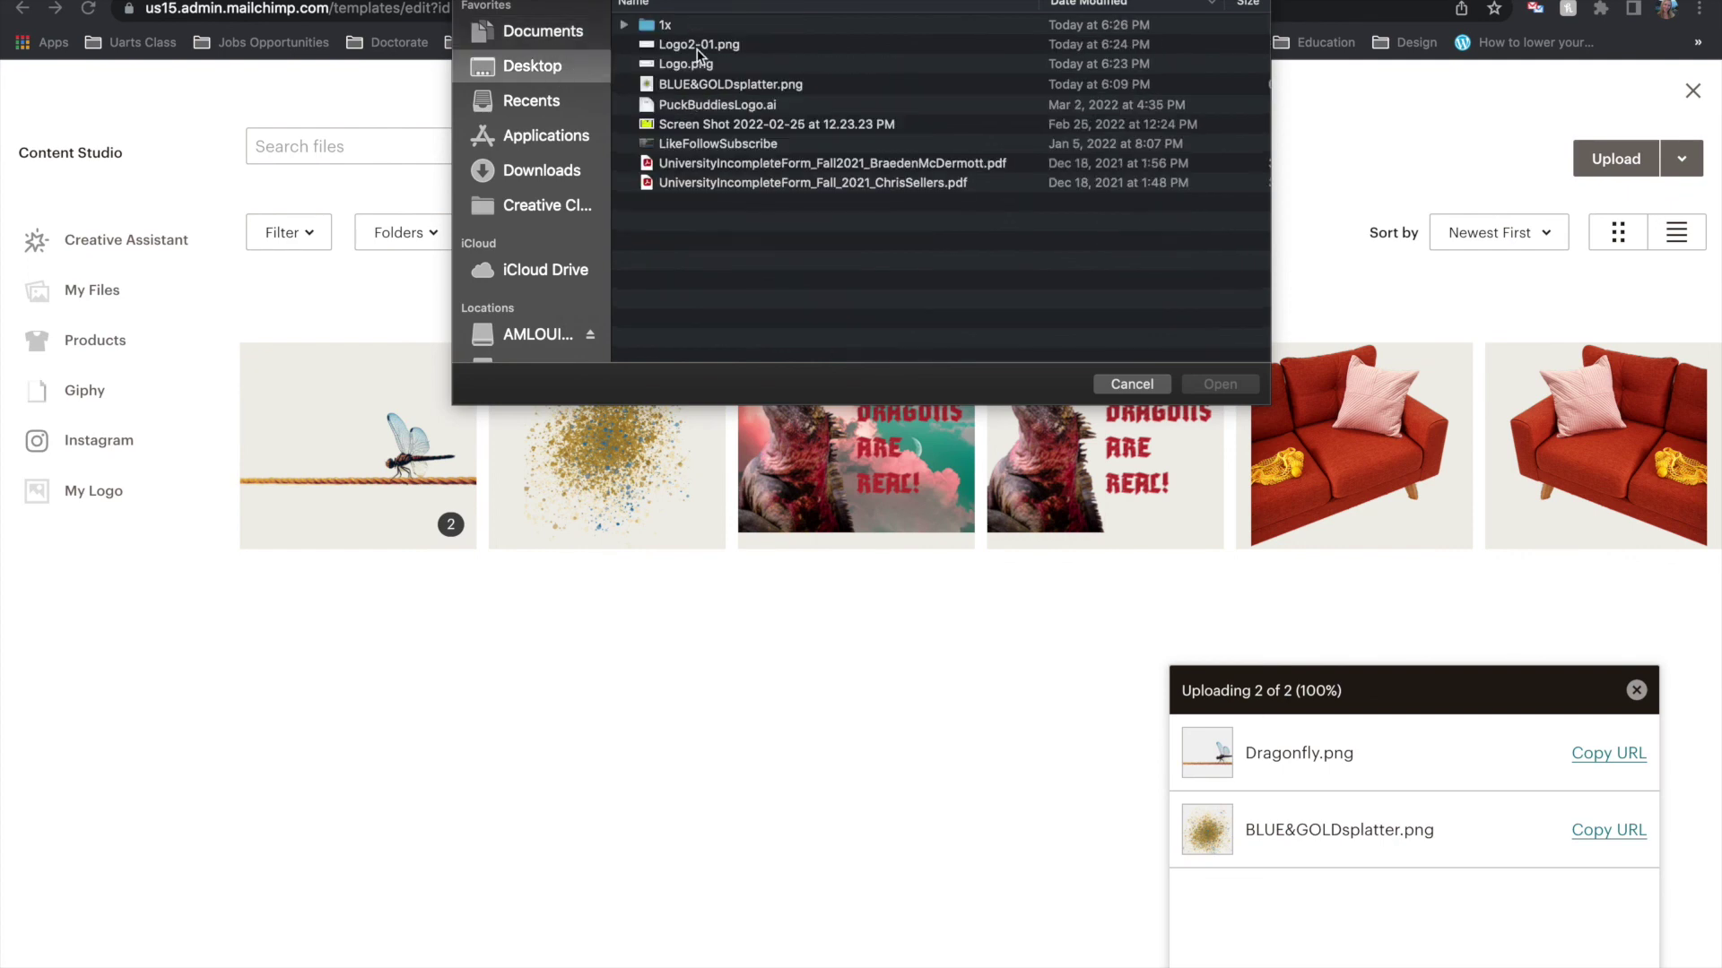
pyautogui.click(696, 61)
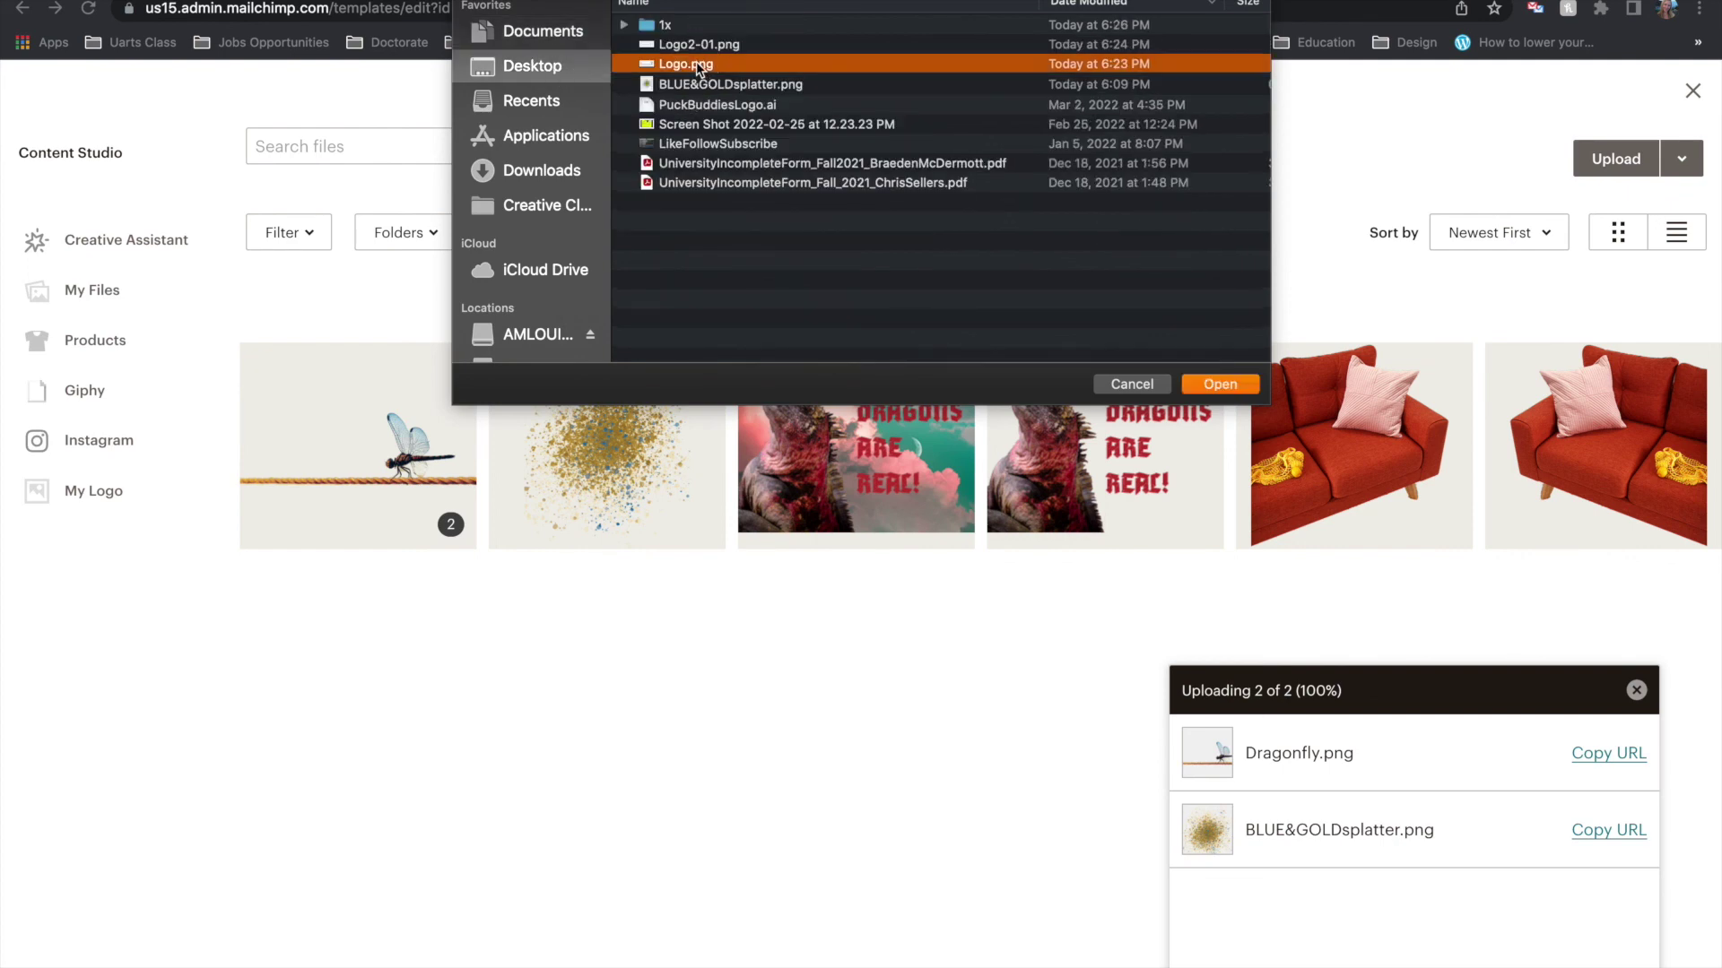
pyautogui.click(694, 51)
pyautogui.click(1250, 384)
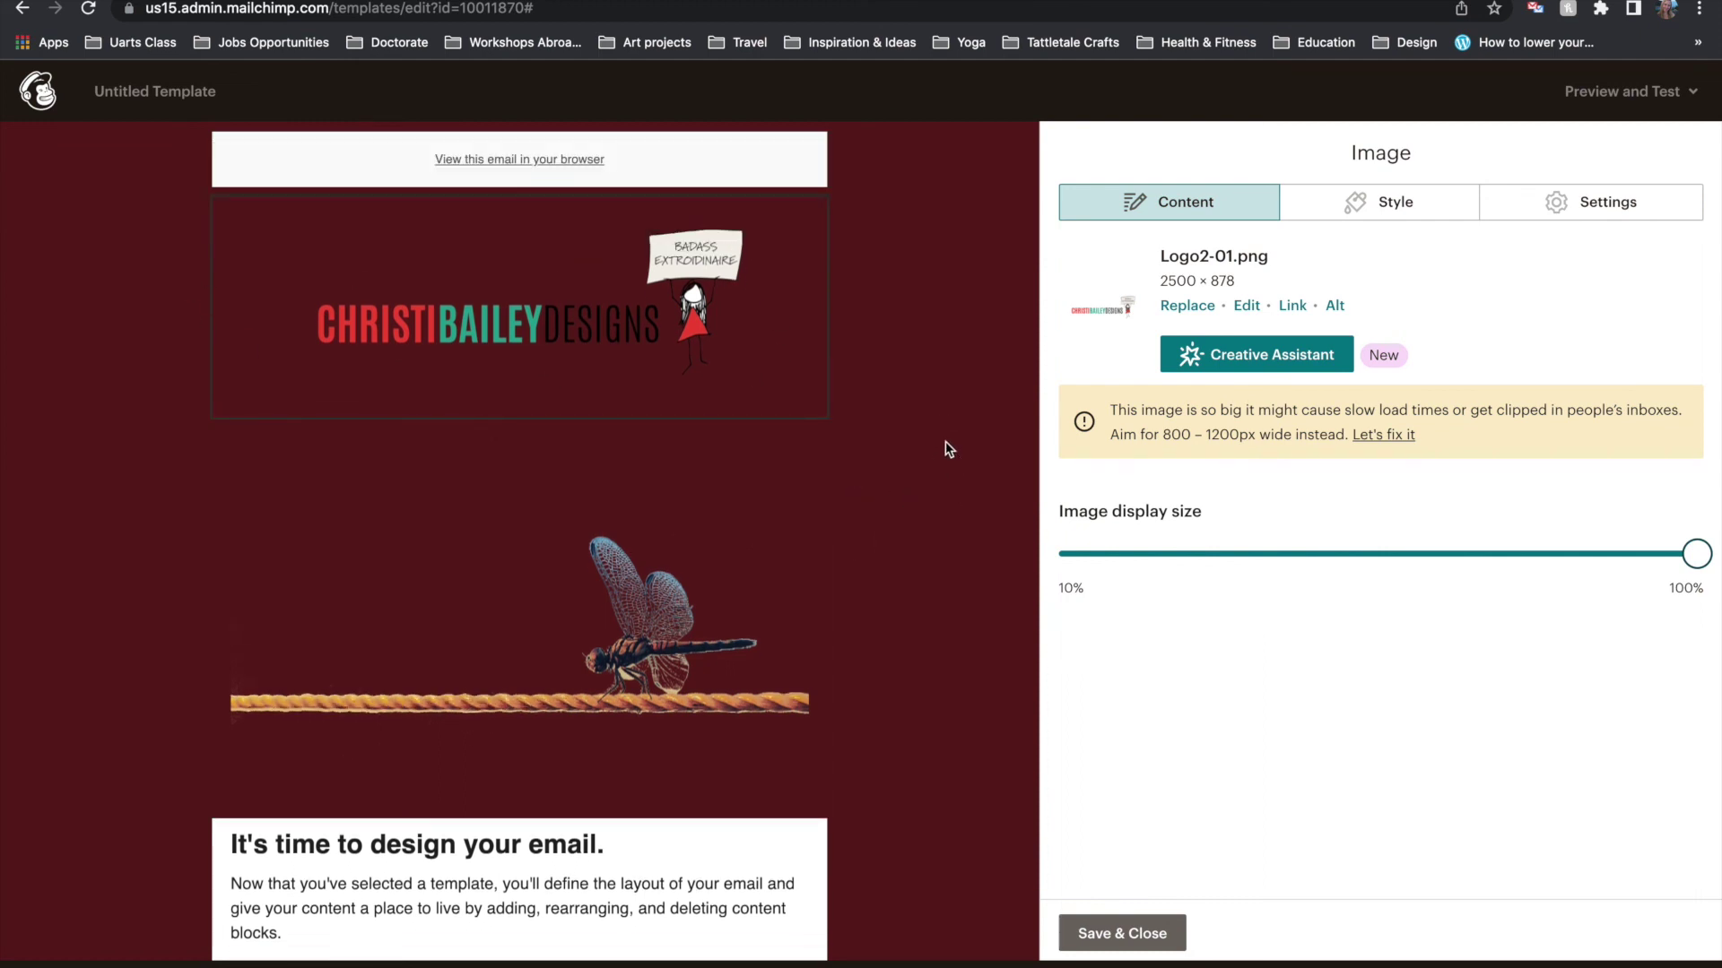
# Look over the whole email template in preview mode, from the logo to the footer, and return to the editor
pyautogui.click(1659, 97)
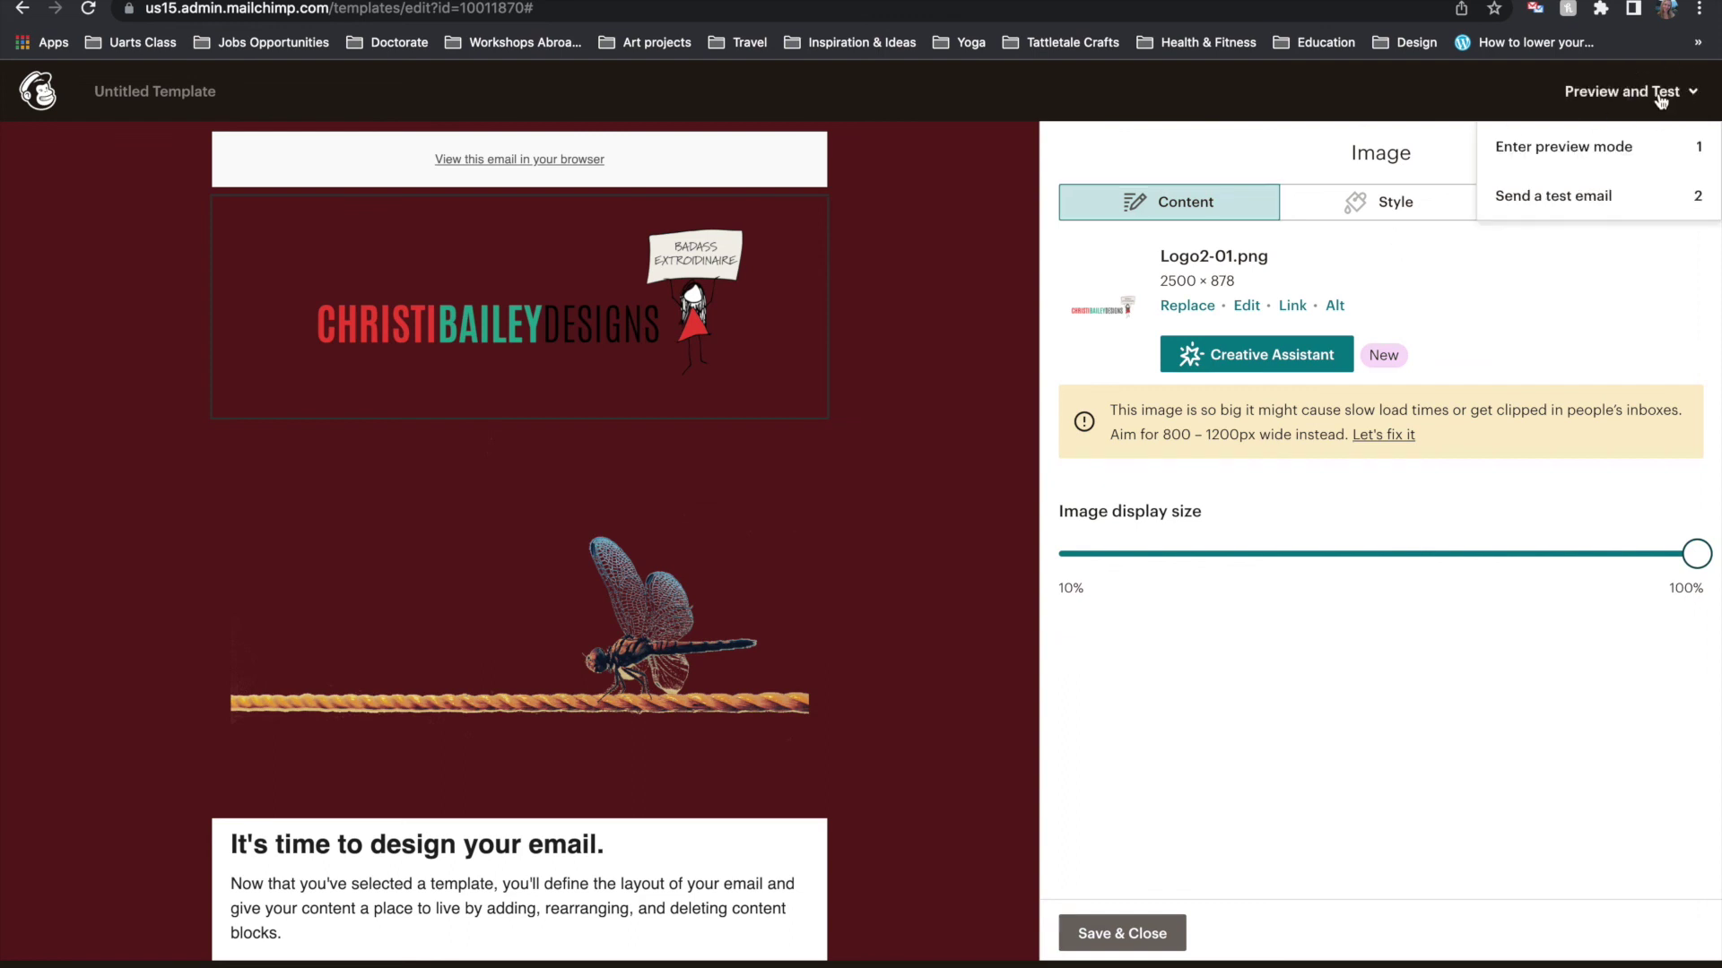
pyautogui.click(1564, 151)
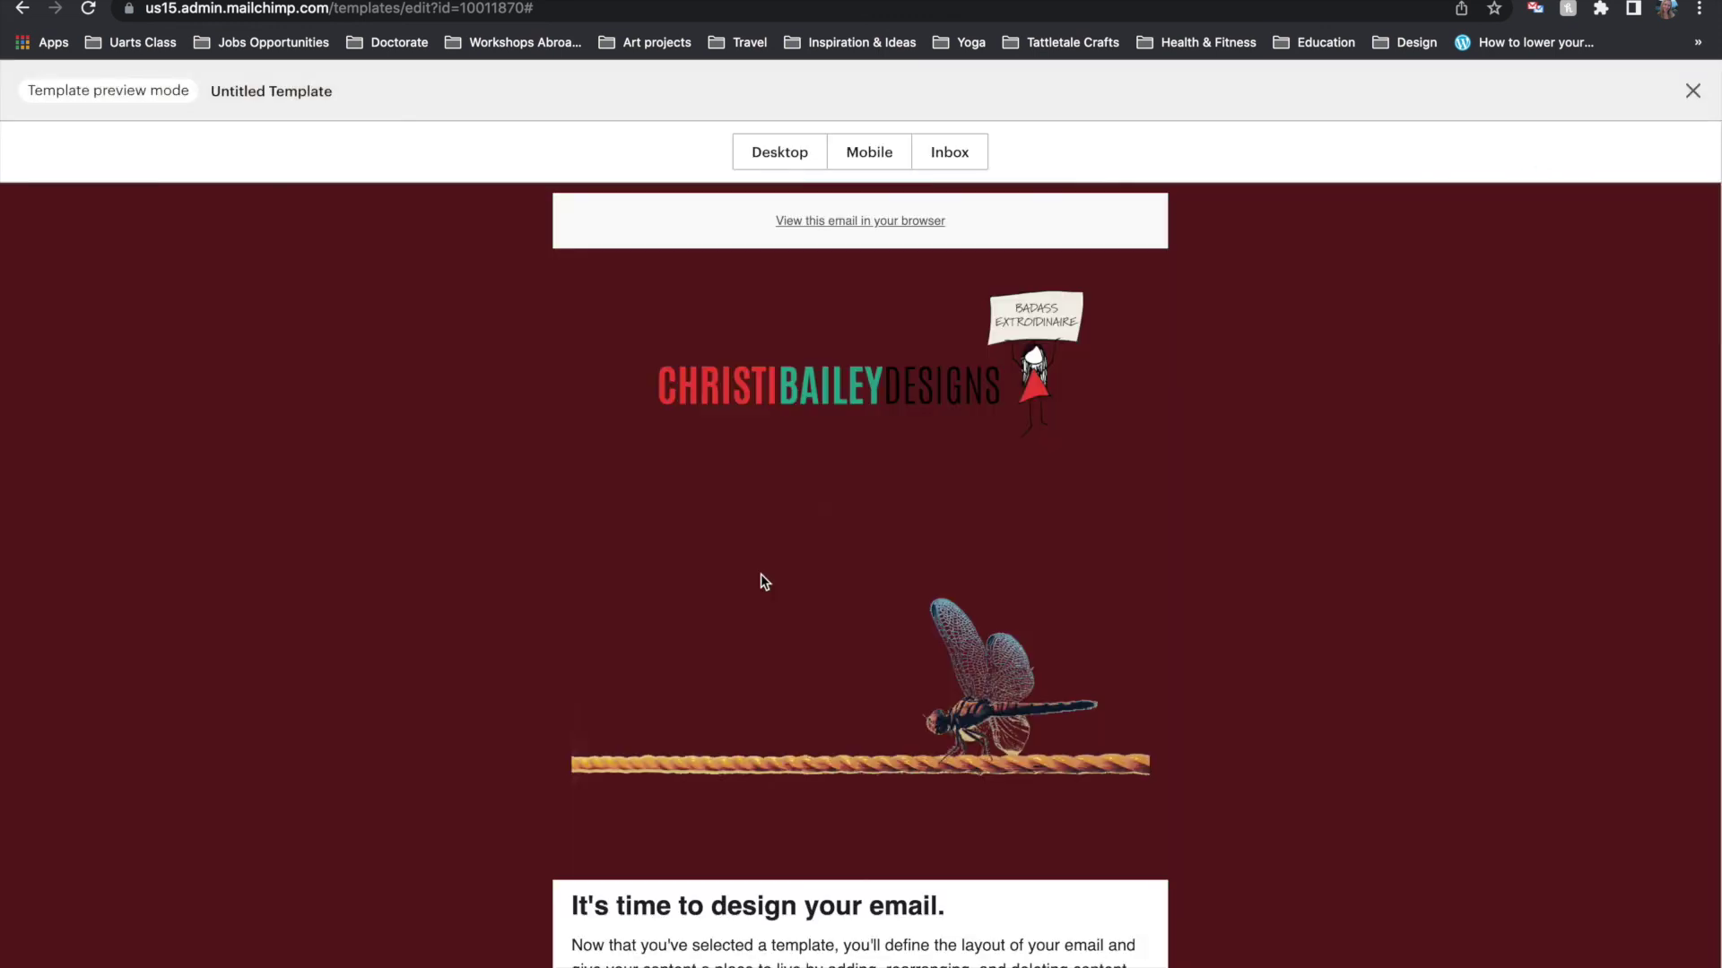
pyautogui.scroll(-2, 1332, 575)
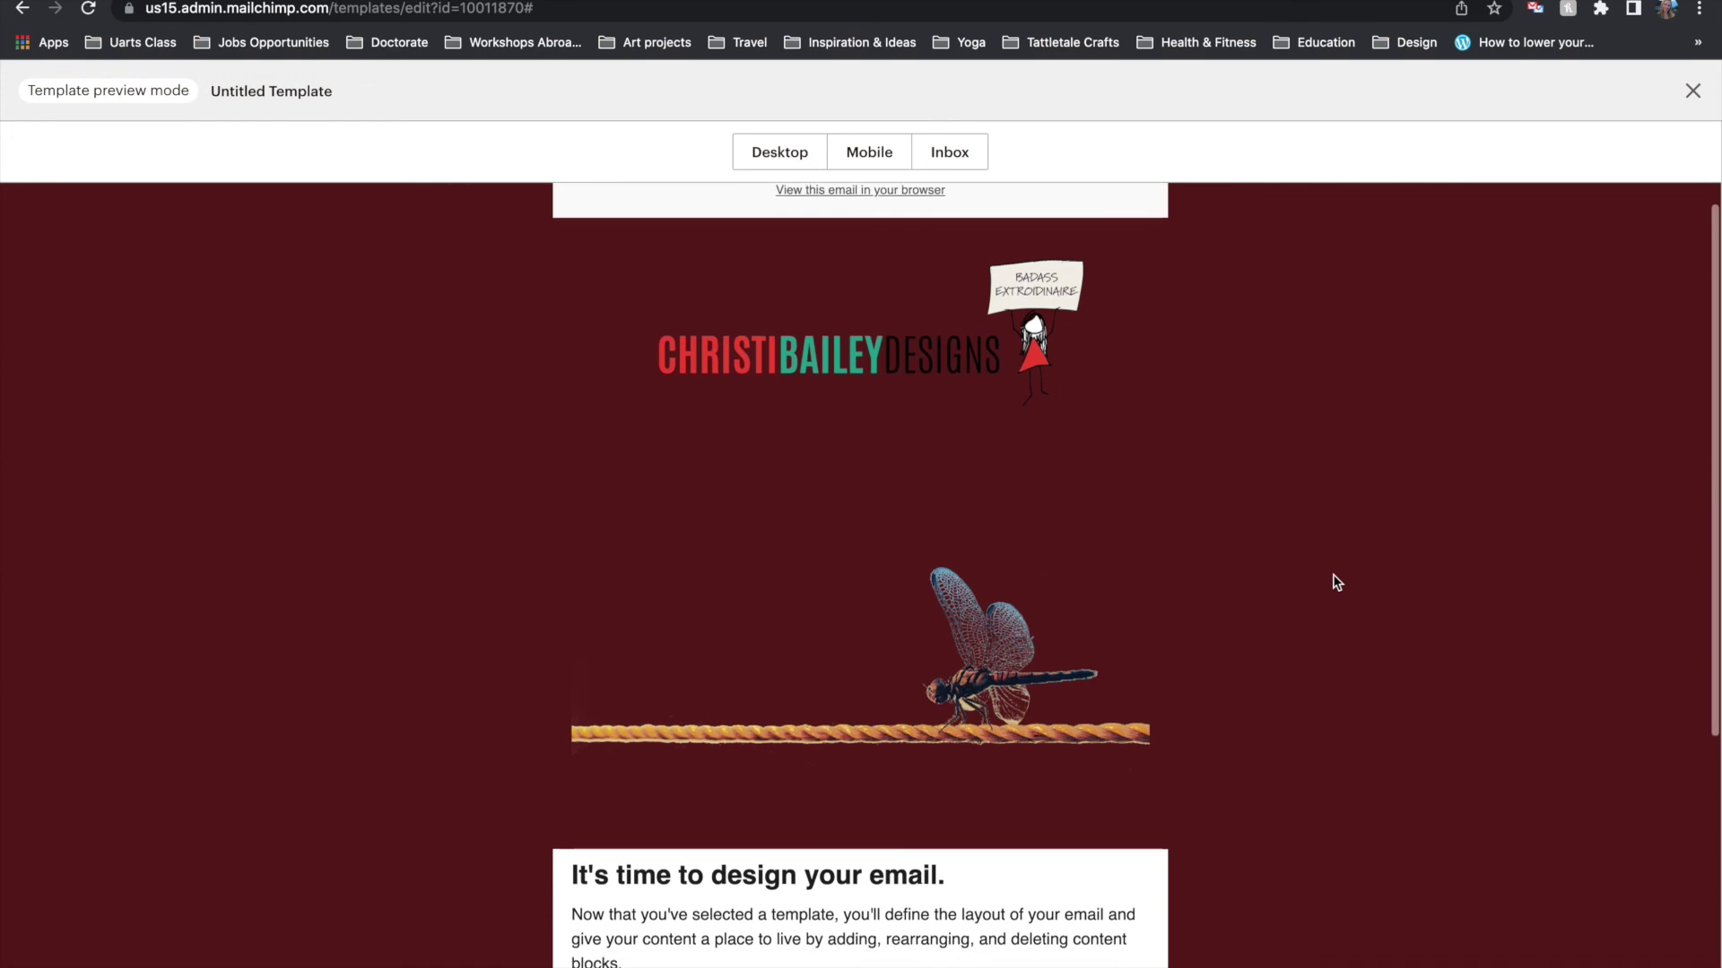
pyautogui.scroll(-3, 1336, 582)
pyautogui.scroll(-2, 1336, 583)
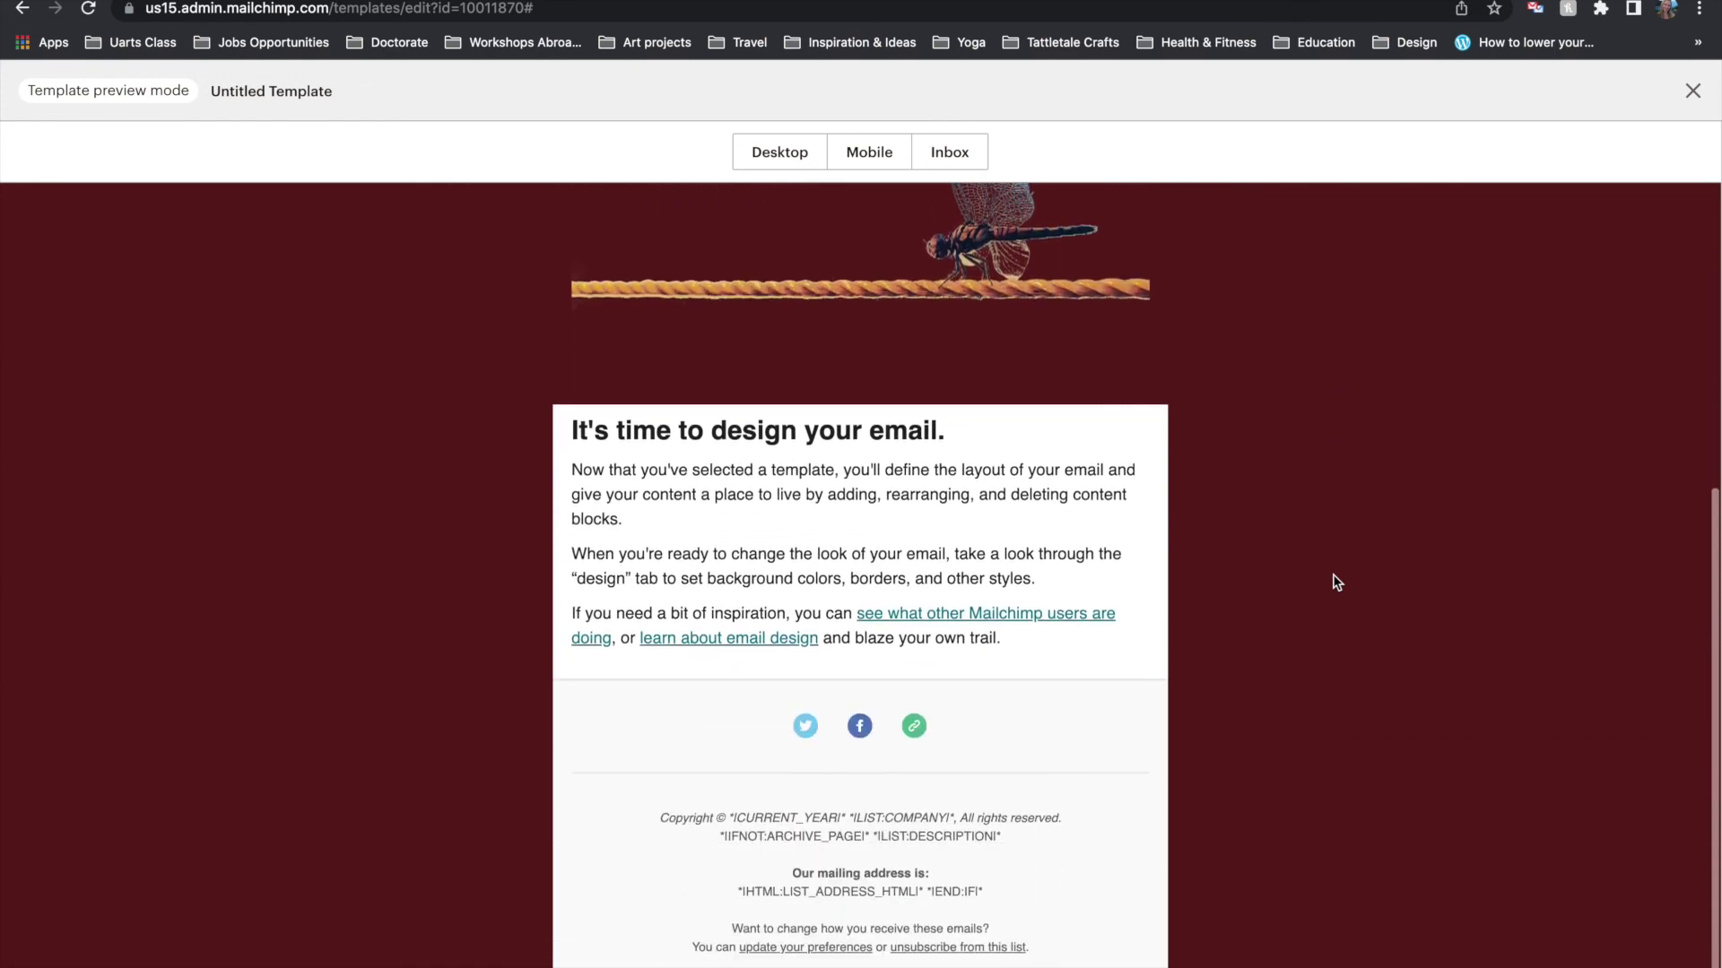
pyautogui.scroll(7, 1336, 583)
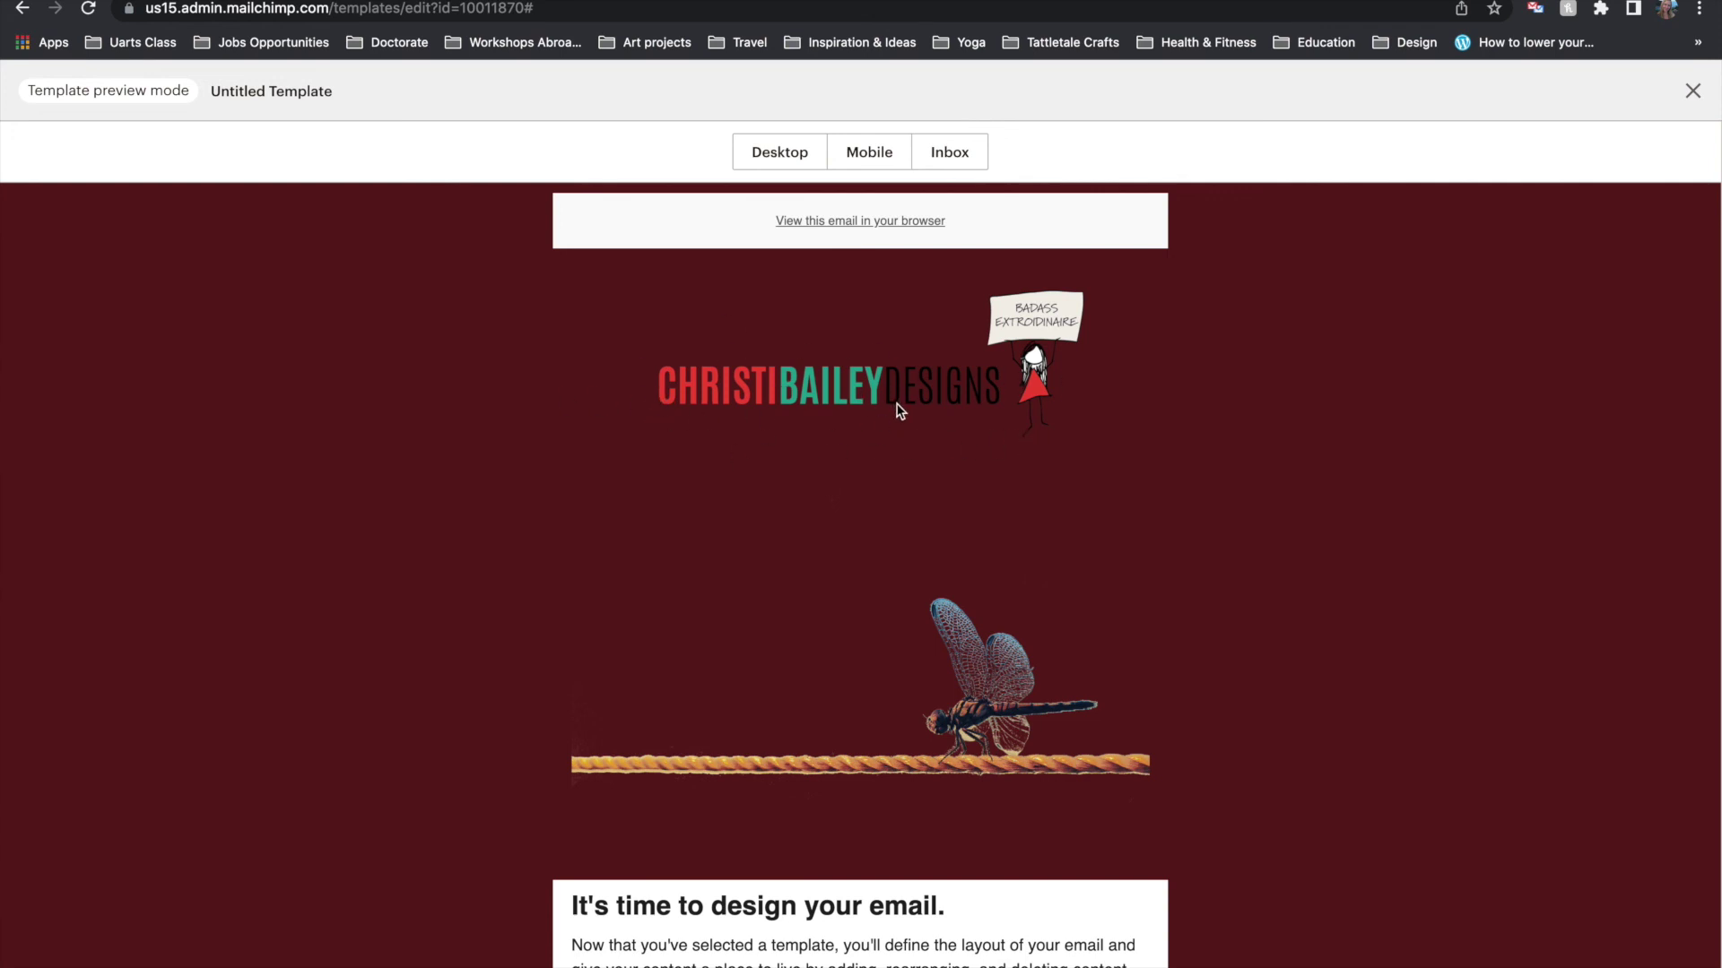
pyautogui.click(1692, 90)
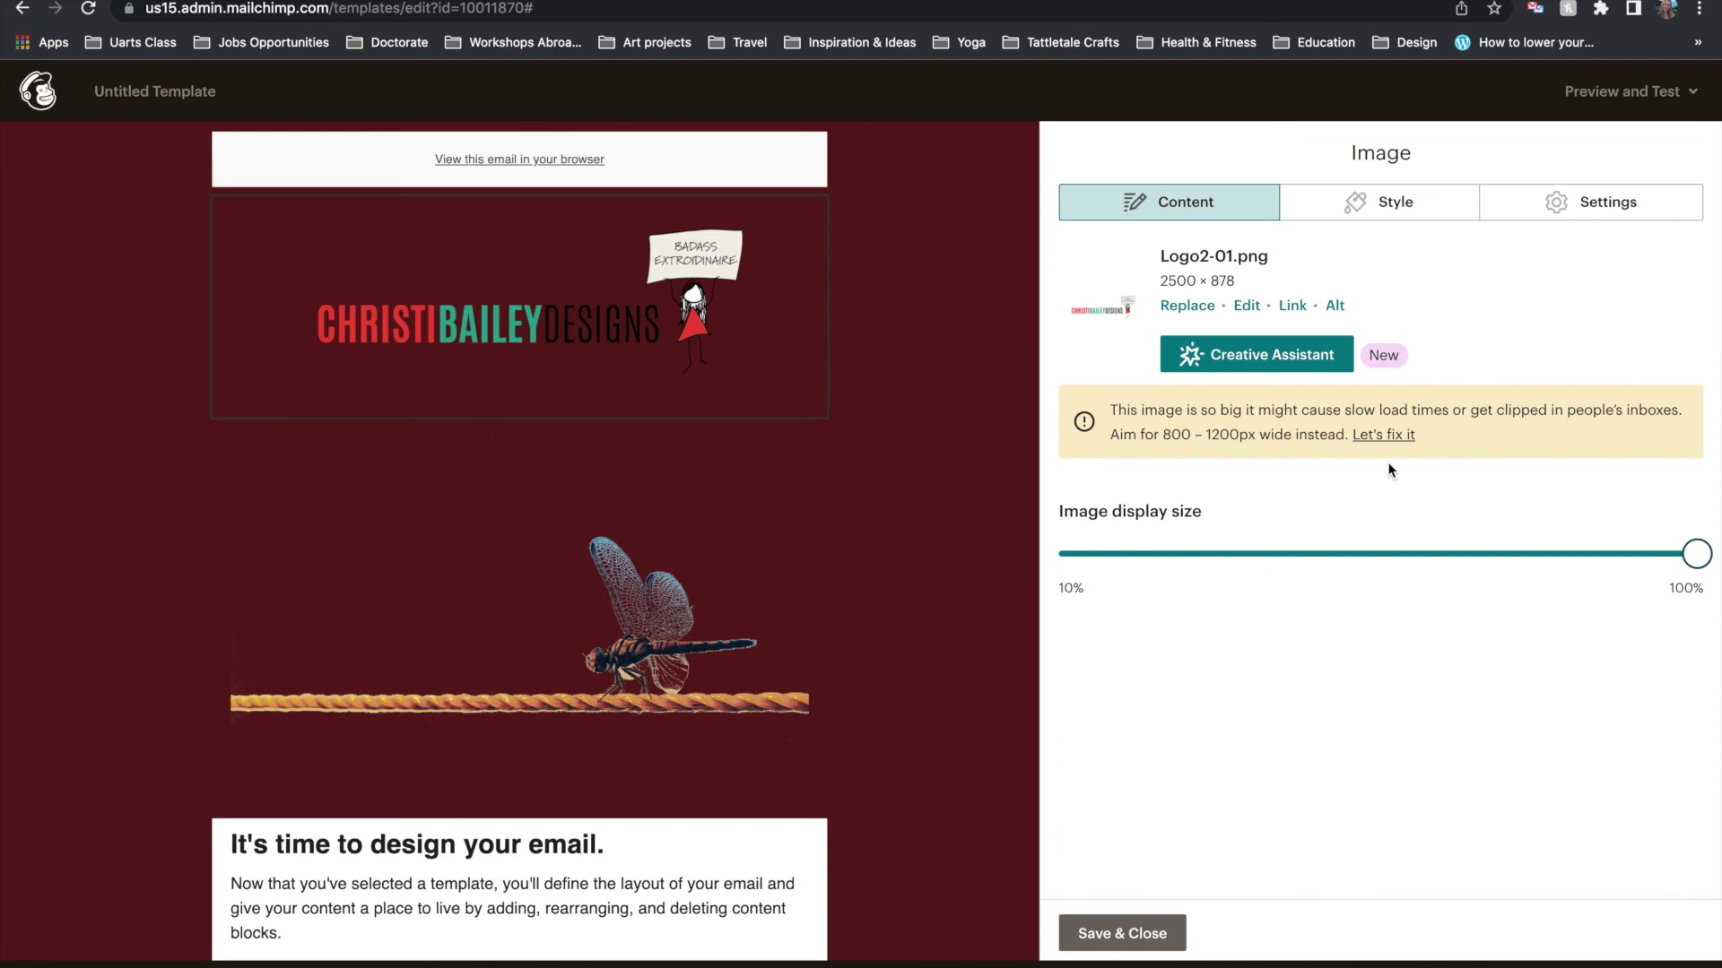
# Switch to Illustrator, deselect the logo artwork, and check the artboard's dimensions in artboard editing mode
pyautogui.press('super+Tab')
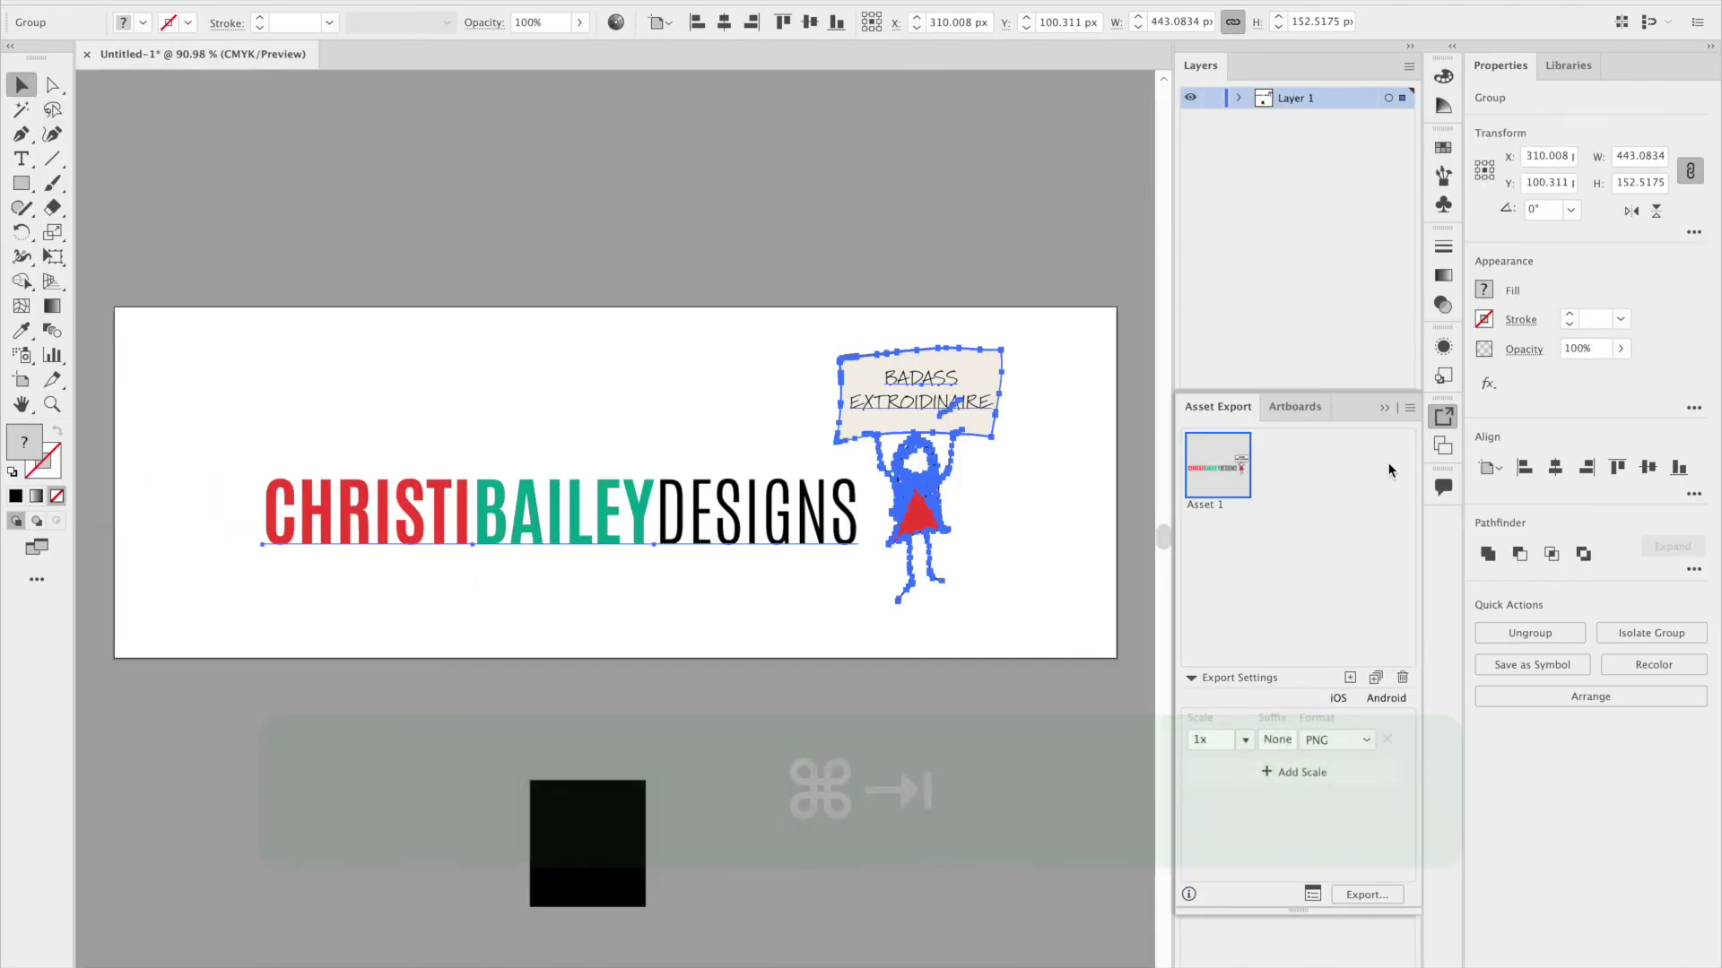
pyautogui.click(699, 279)
pyautogui.click(1583, 221)
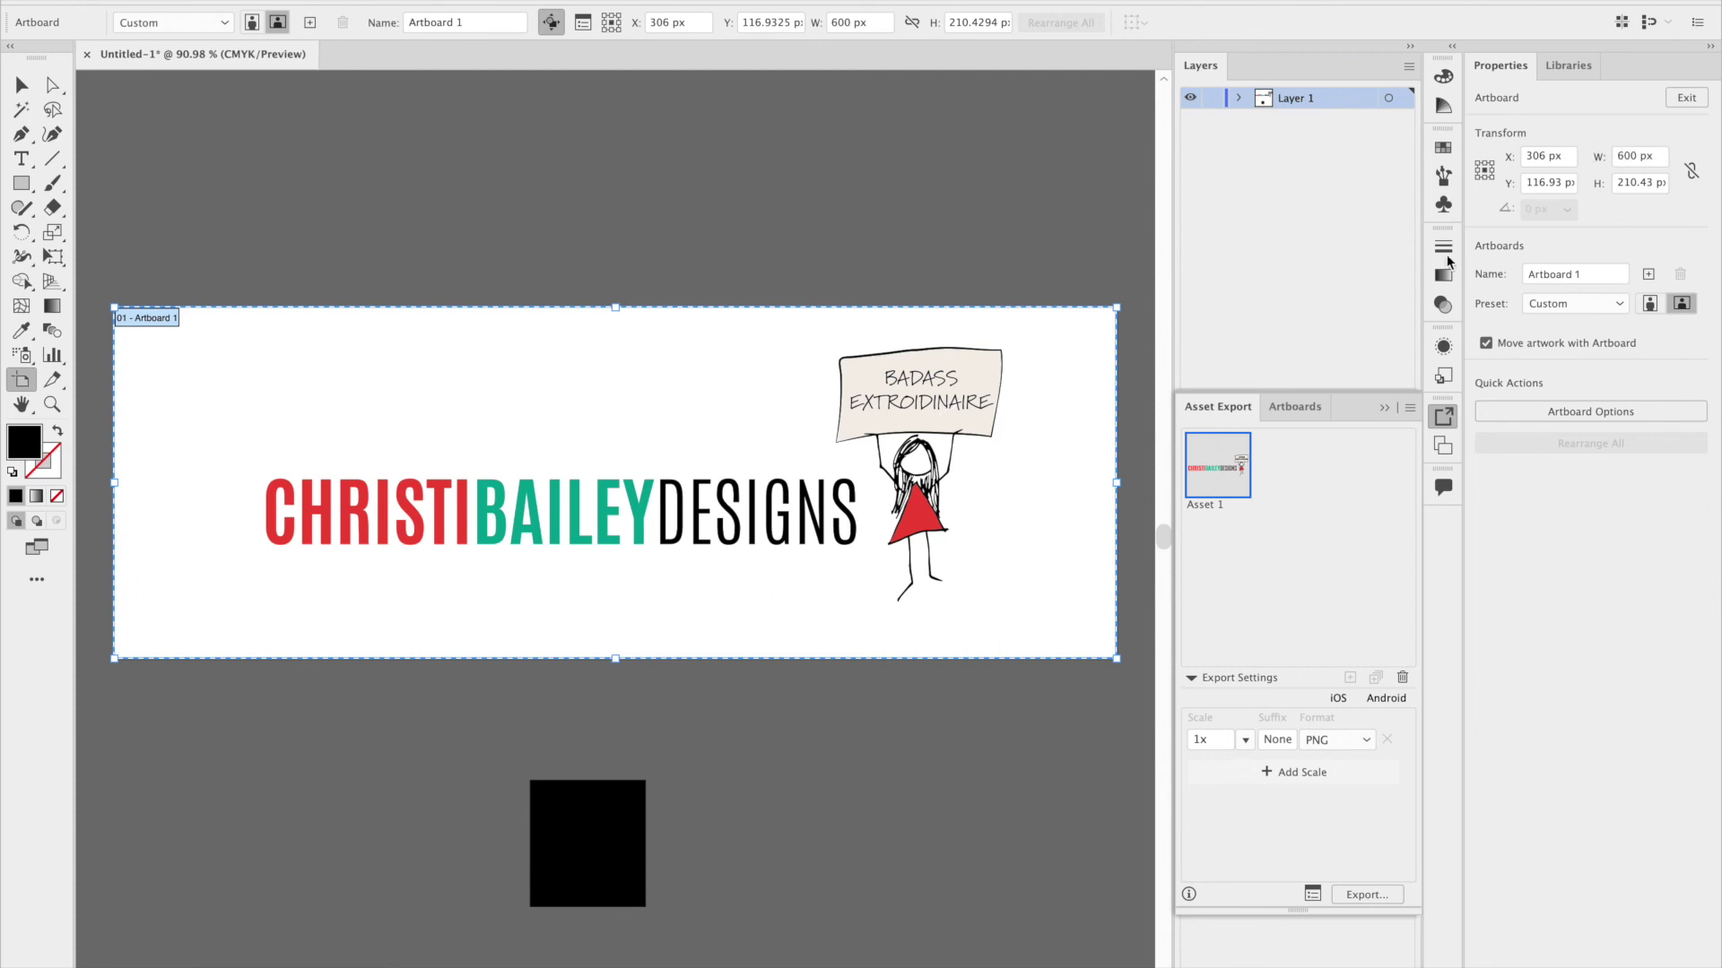
pyautogui.click(21, 84)
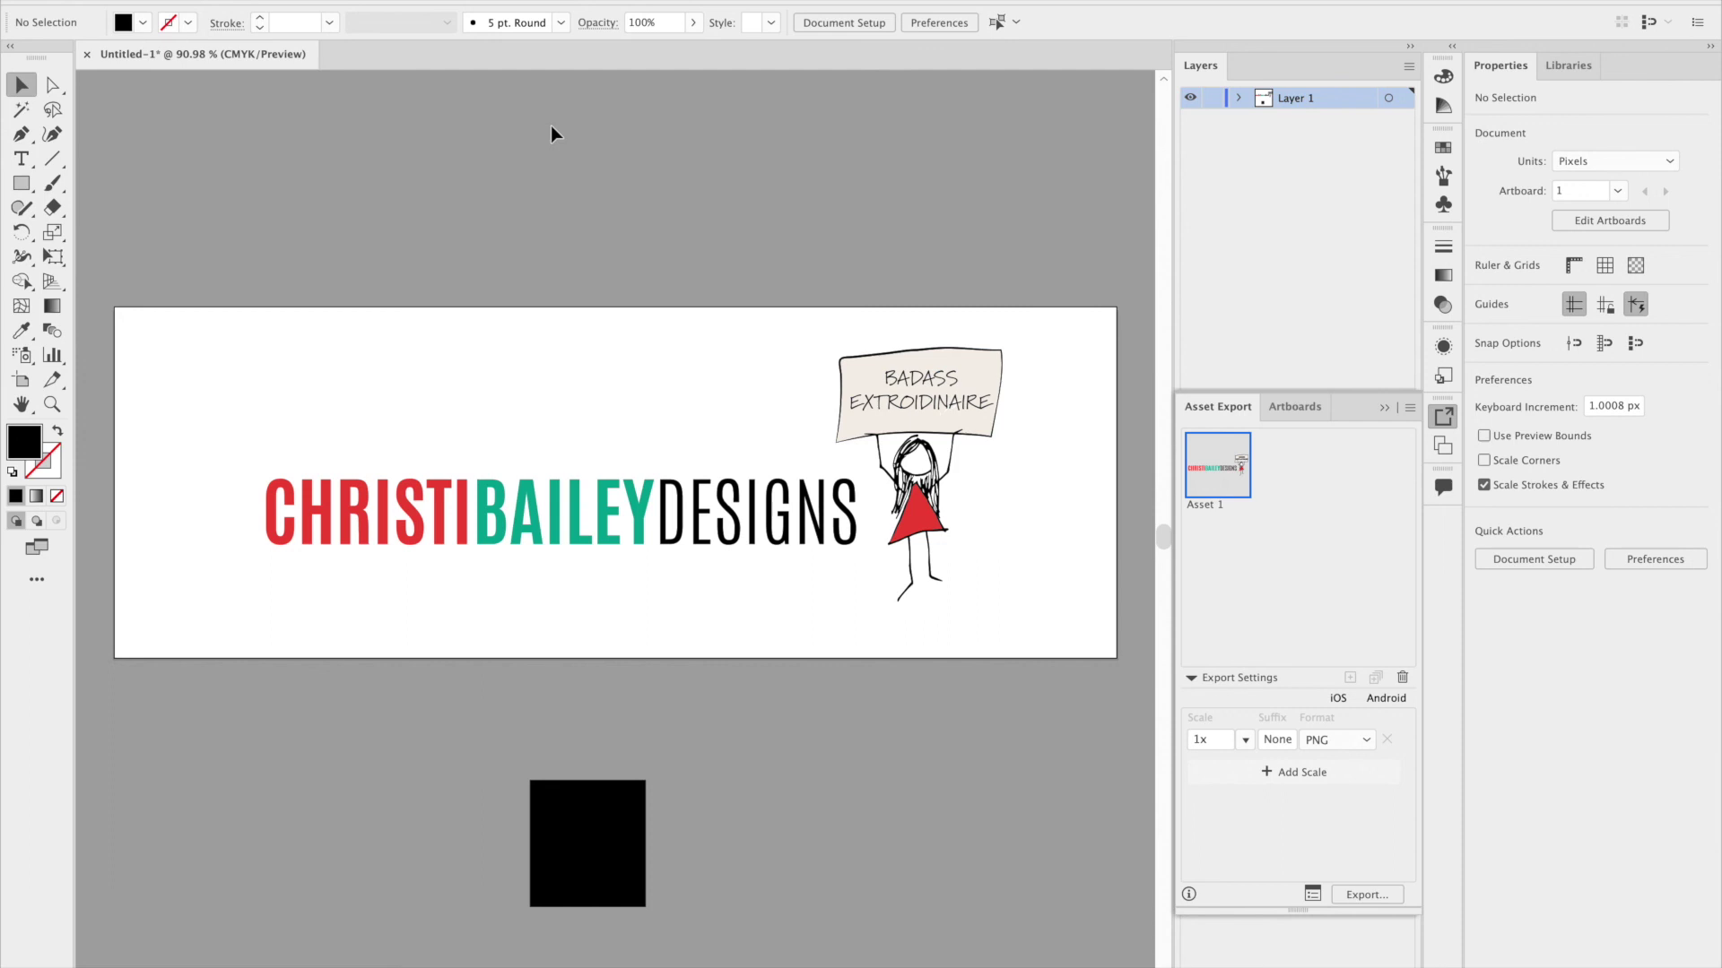